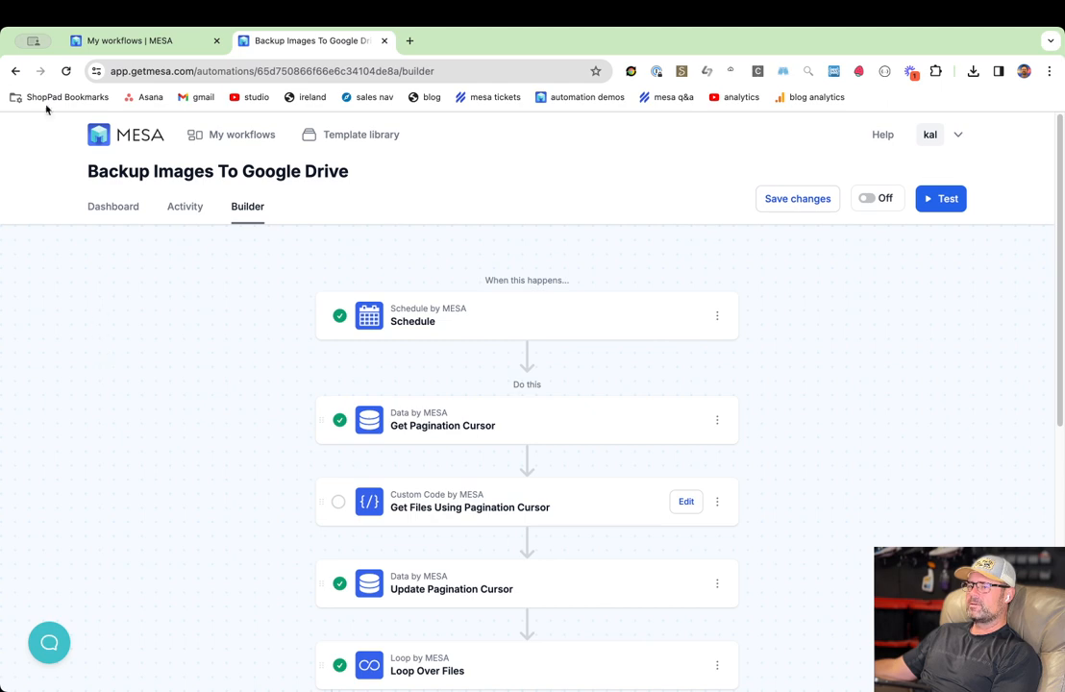
pyautogui.press('ctrl+super+f')
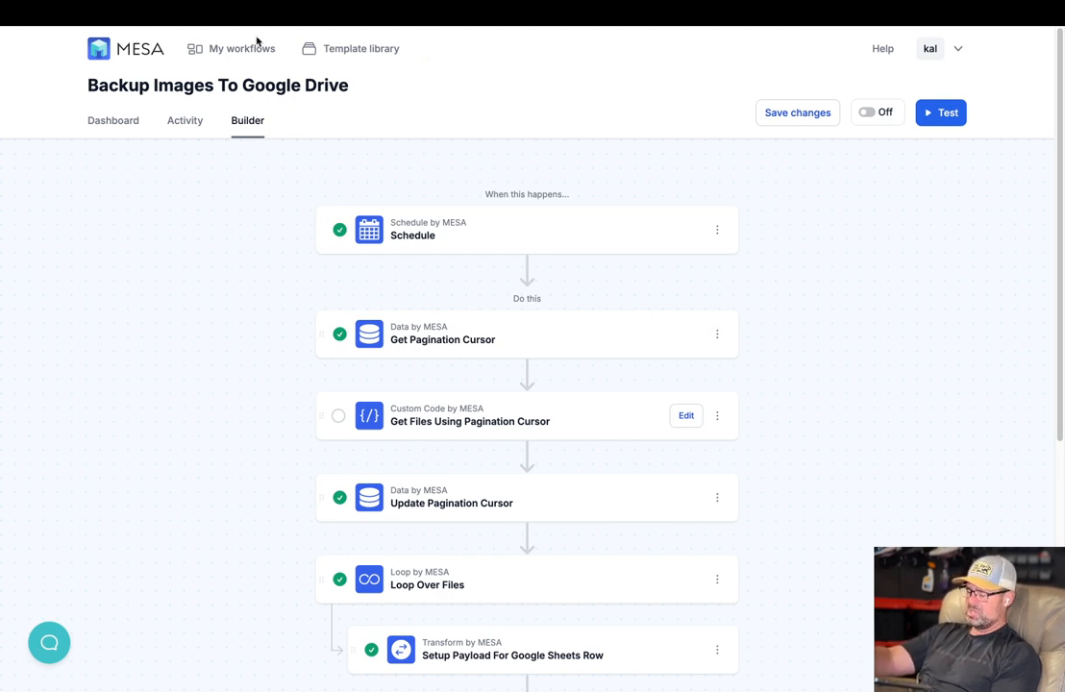
pyautogui.moveTo(407, 4)
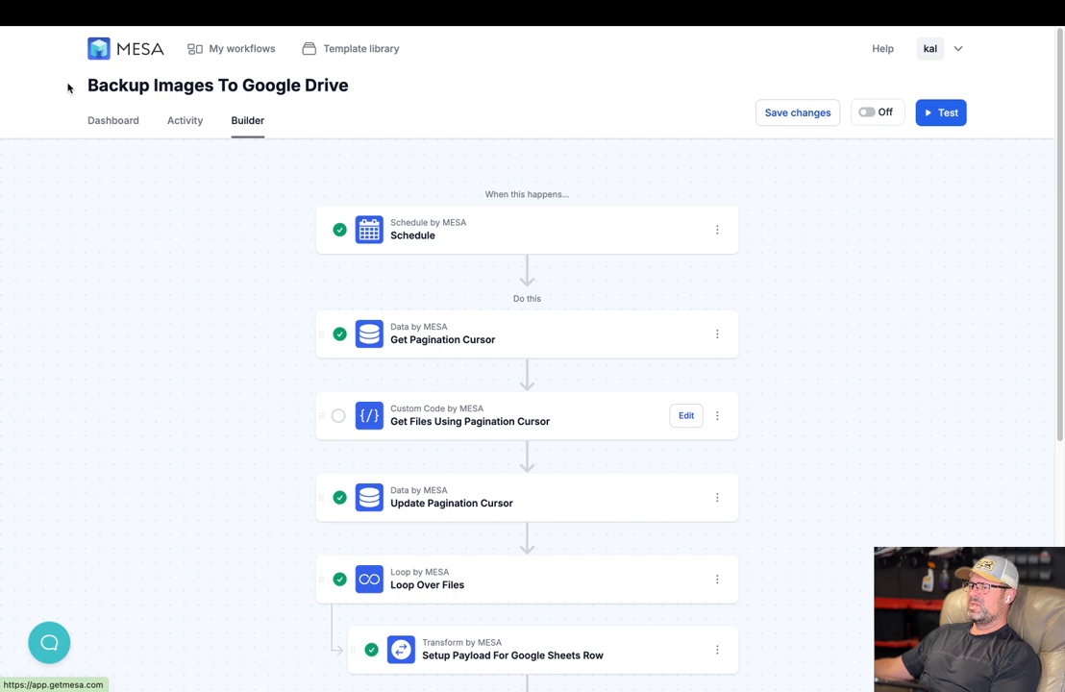
pyautogui.press('ctrl+super+f')
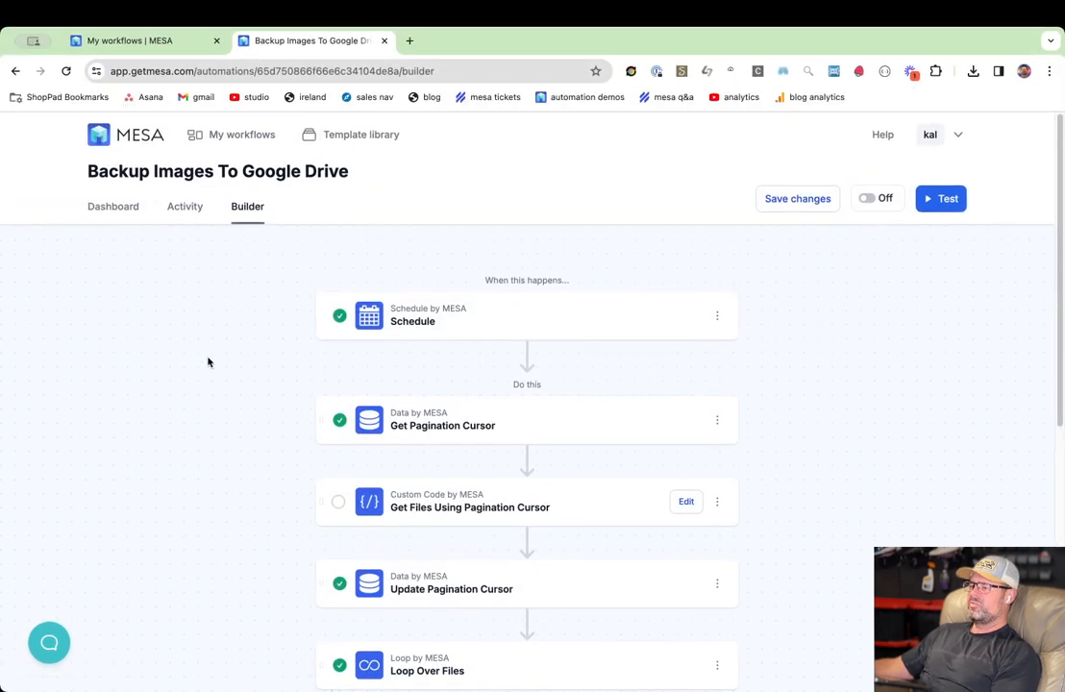
pyautogui.scroll(-3, 209, 361)
pyautogui.scroll(3, 251, 382)
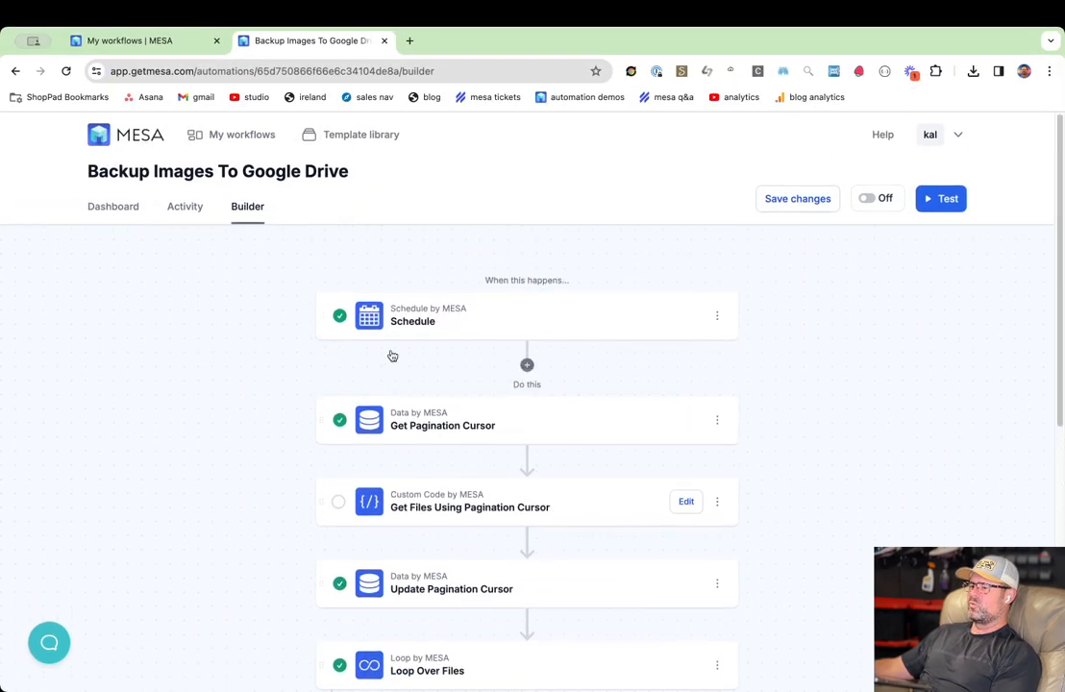
pyautogui.press('super+Tab')
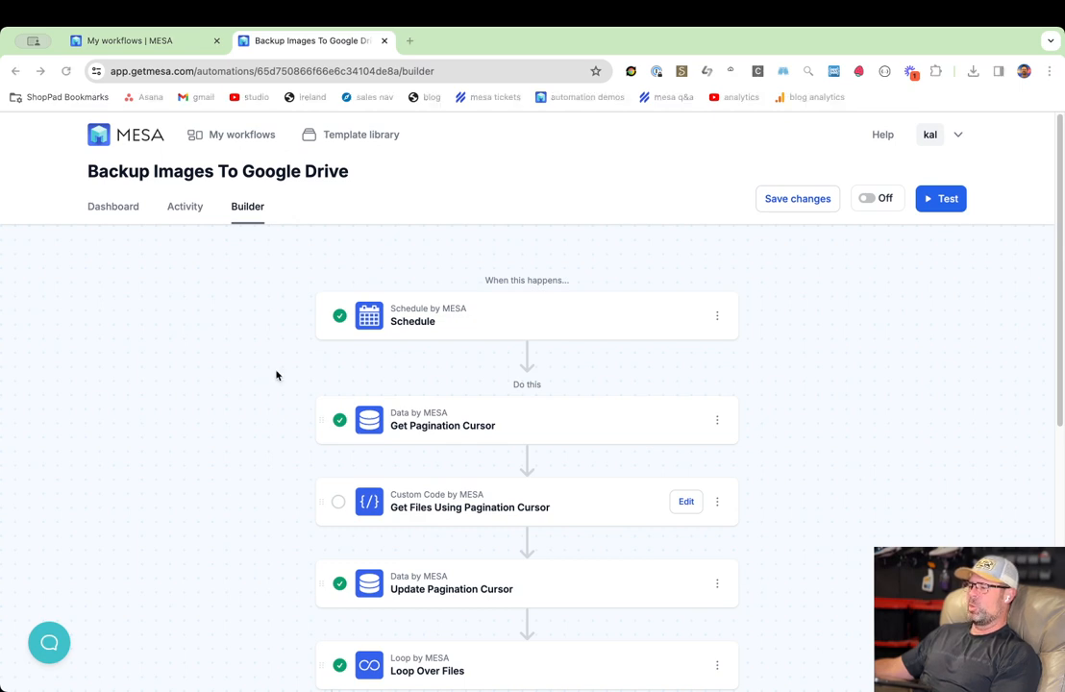
pyautogui.click(278, 376)
pyautogui.press('super+Tab')
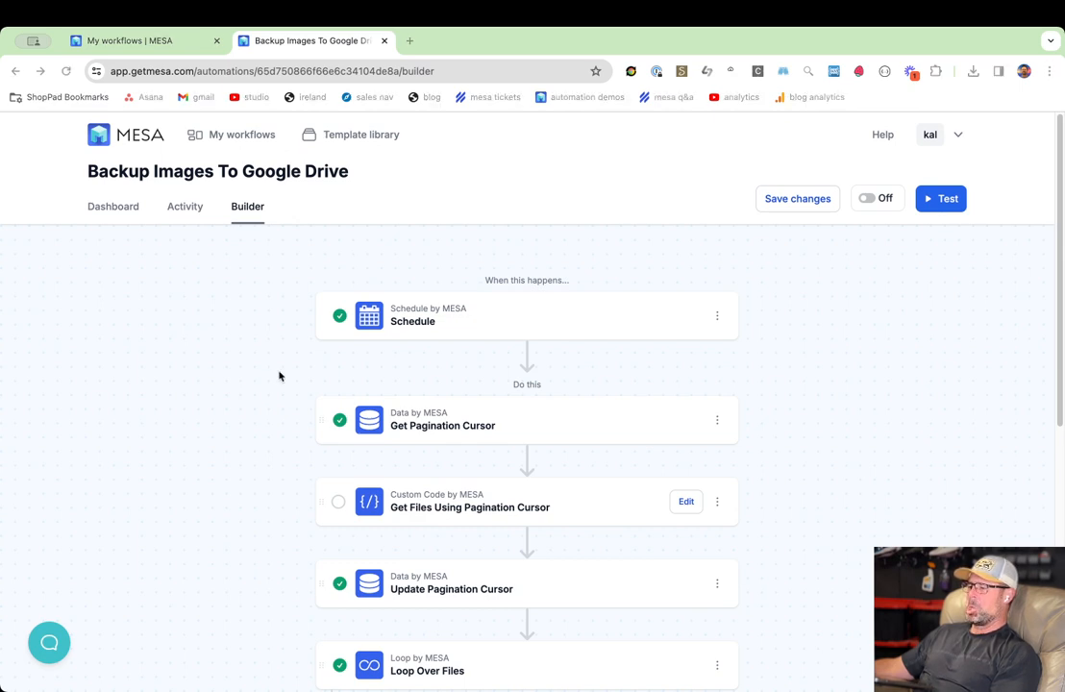
pyautogui.click(279, 376)
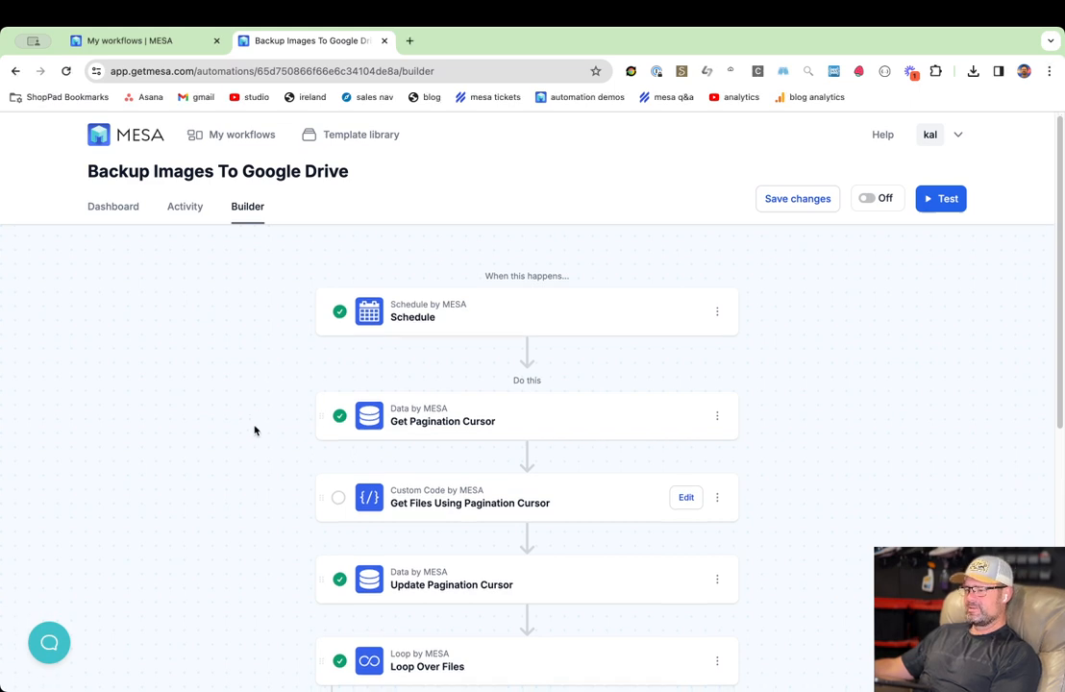
pyautogui.scroll(-10, 269, 423)
pyautogui.scroll(10, 285, 414)
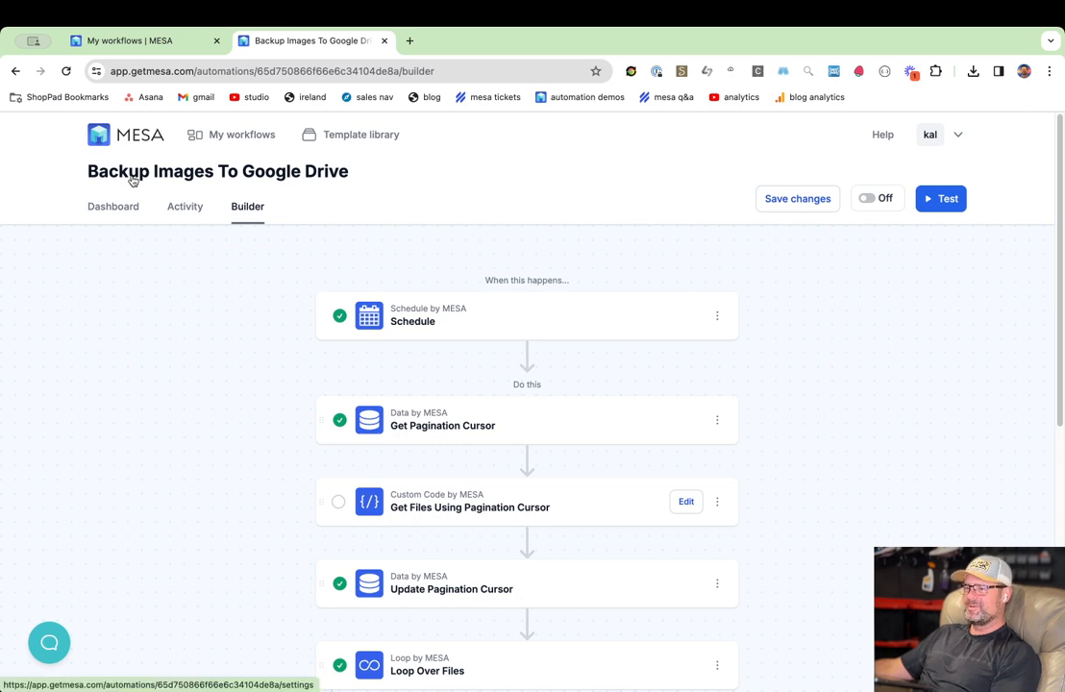
pyautogui.click(165, 41)
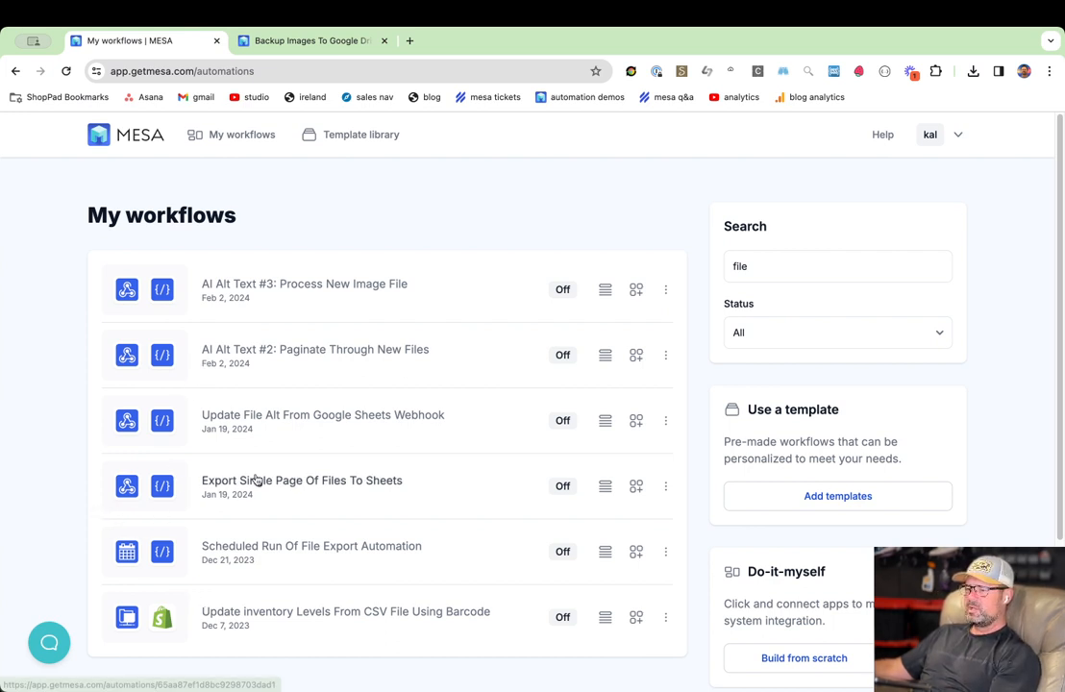
pyautogui.click(320, 41)
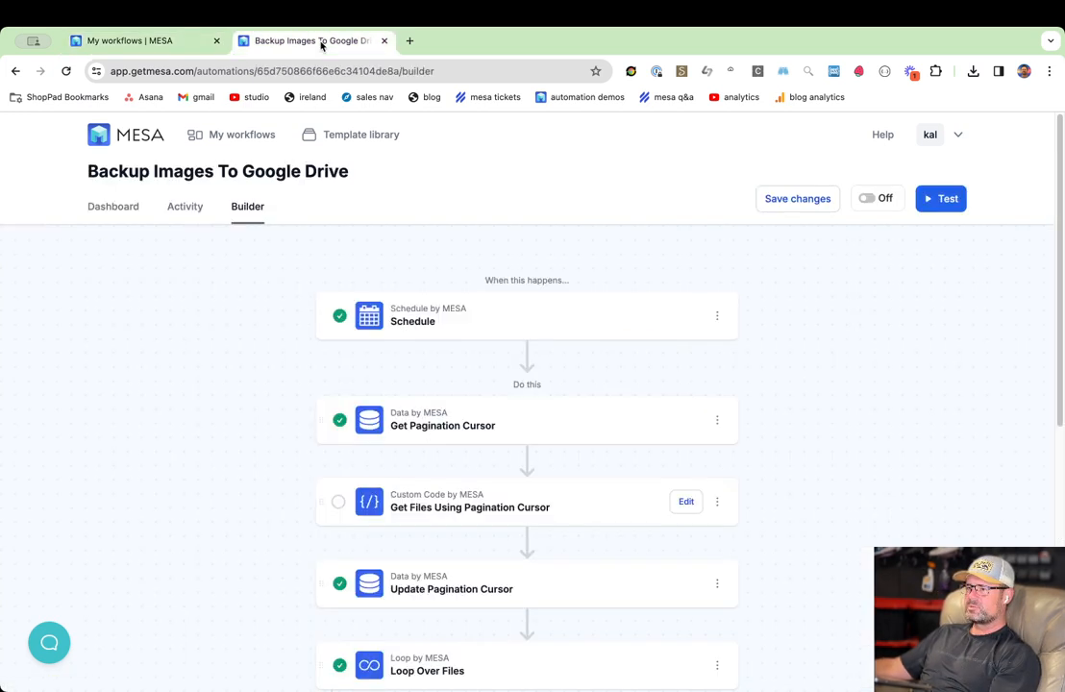
# Open the MESA blog's Automation Demos category page in a new browser tab.
pyautogui.click(408, 42)
pyautogui.write('g')
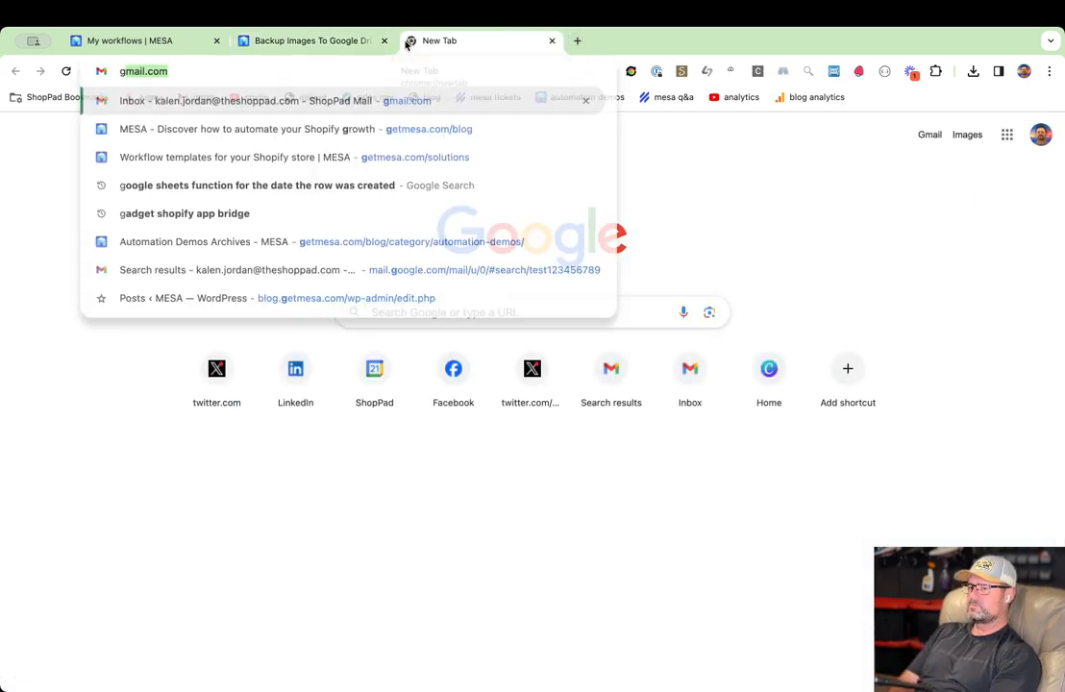
pyautogui.press('BackSpace')
pyautogui.press('BackSpace')
pyautogui.write('auto')
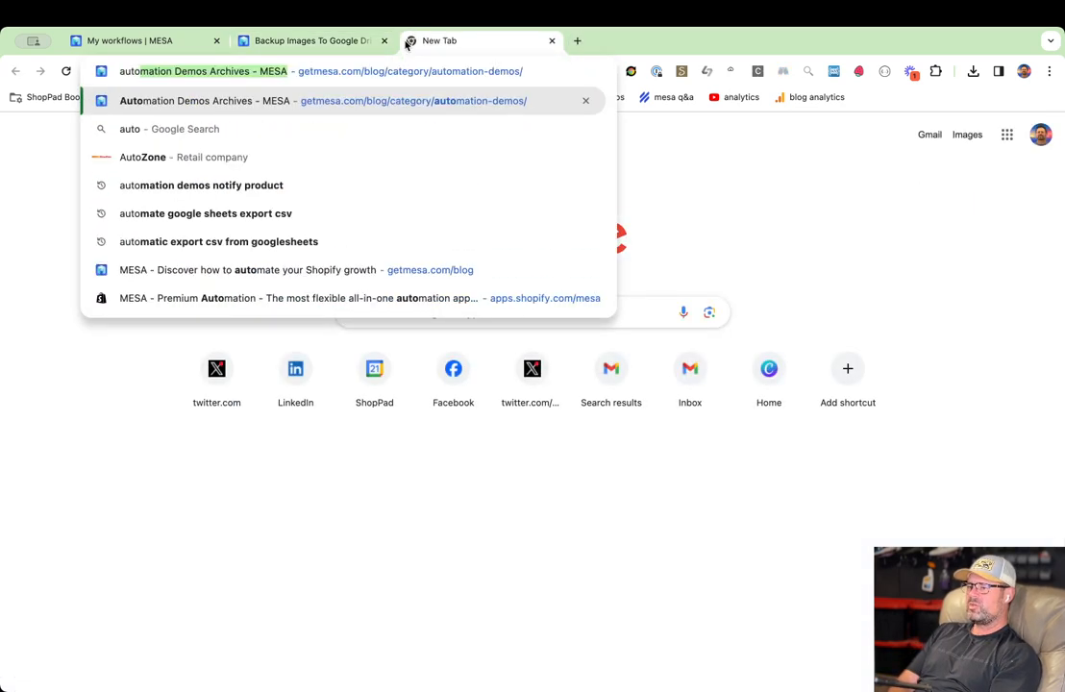
pyautogui.press('Return')
# Search the blog for "file alt" and open the article "Easily Manage All Your Shopify Image Alt Tags in Google Sheets".
pyautogui.click(758, 196)
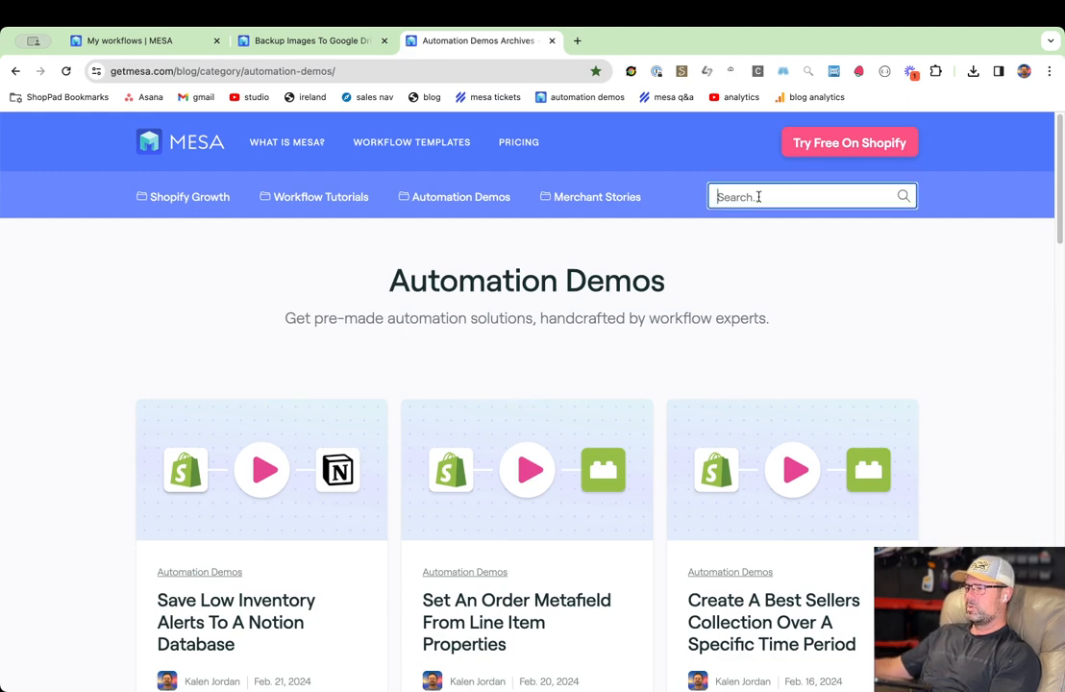
pyautogui.write('file alt')
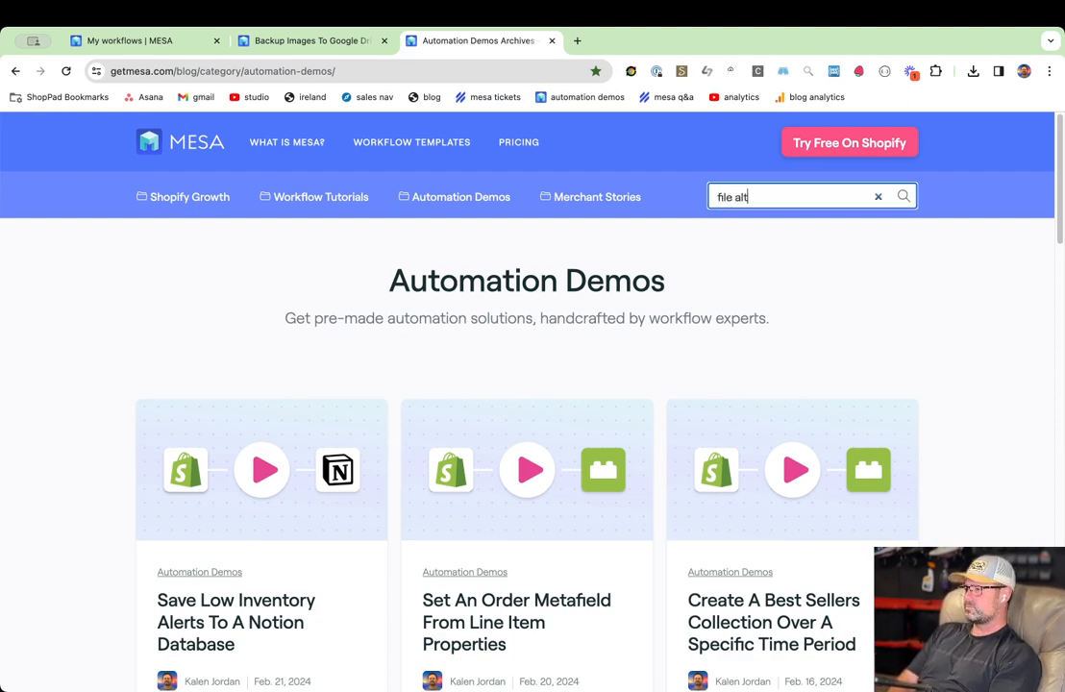
pyautogui.press('Return')
pyautogui.scroll(-3, 325, 434)
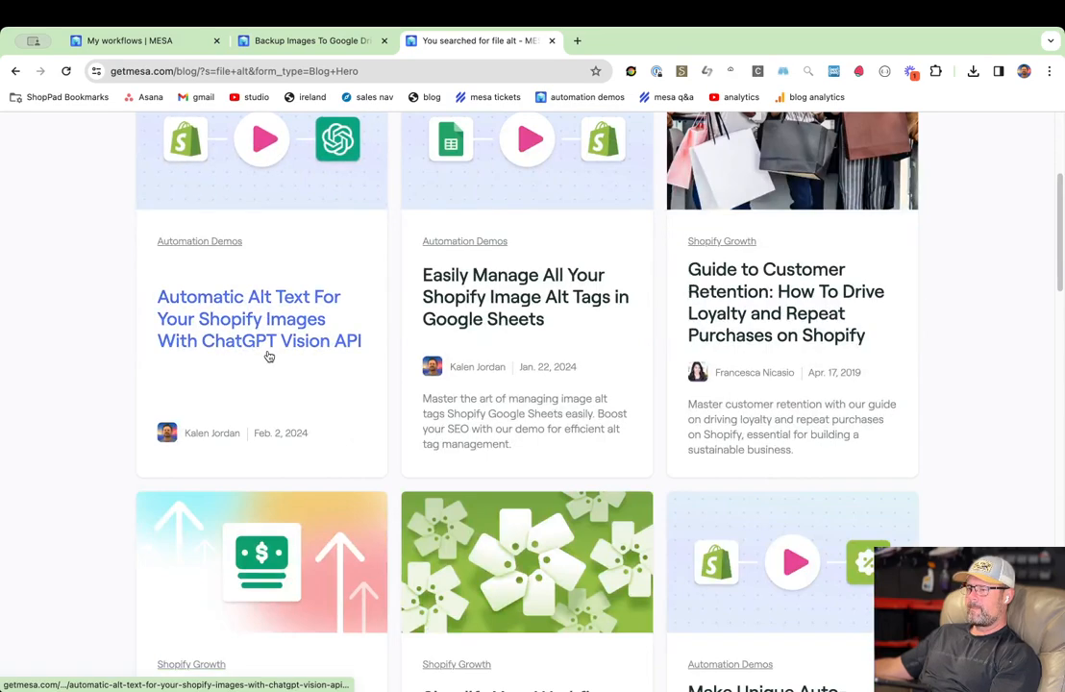
pyautogui.click(509, 313)
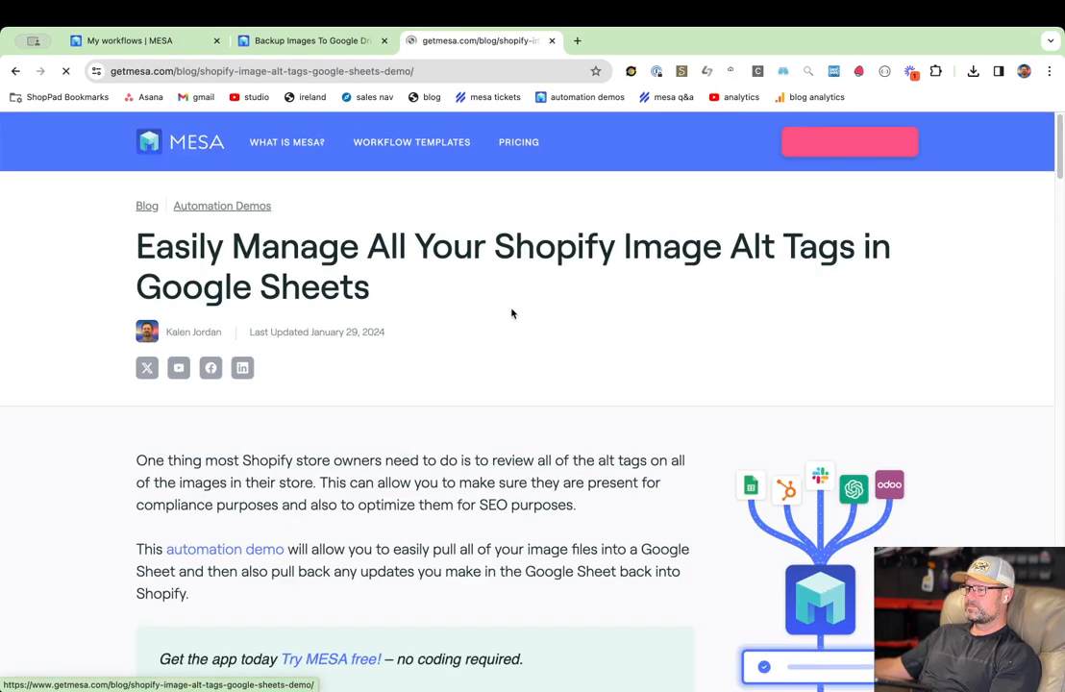
# Skim the article's workflow sections and examine the diagram of Workflow 1, "Run file export on a schedule".
pyautogui.scroll(-20, 411, 367)
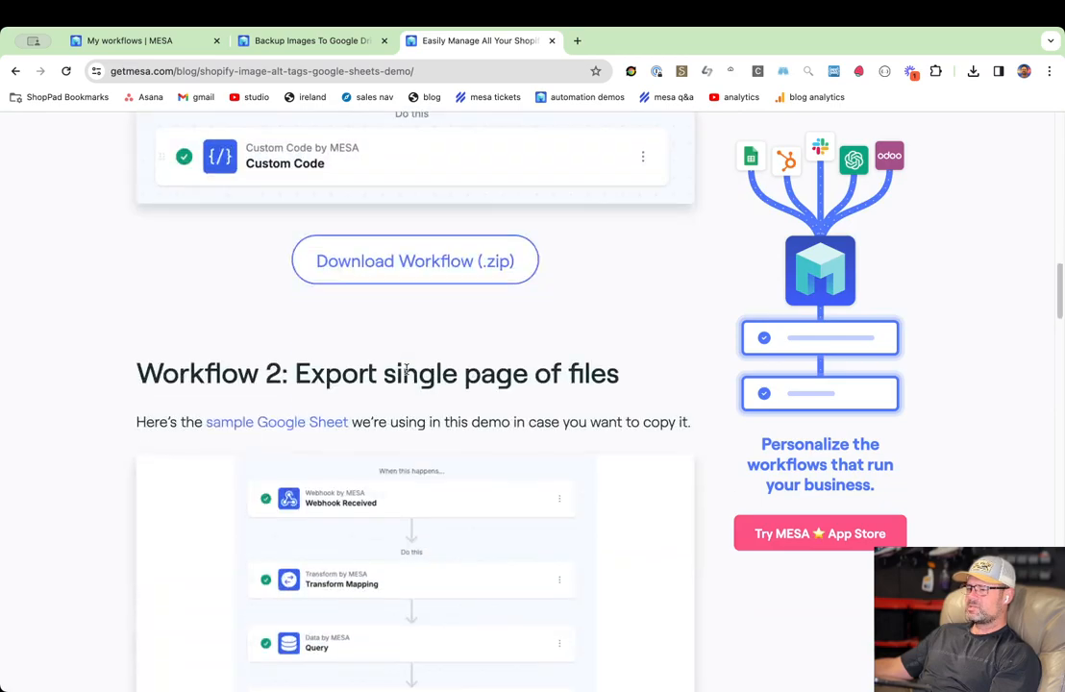
pyautogui.scroll(-12, 398, 370)
pyautogui.scroll(8, 396, 368)
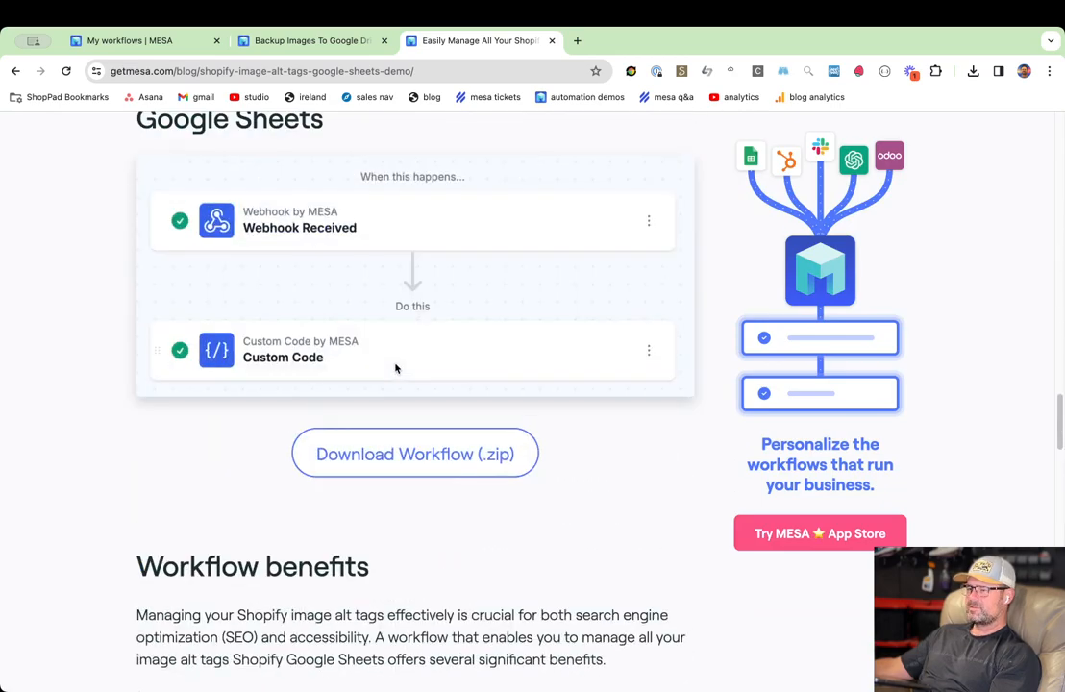
pyautogui.scroll(15, 397, 367)
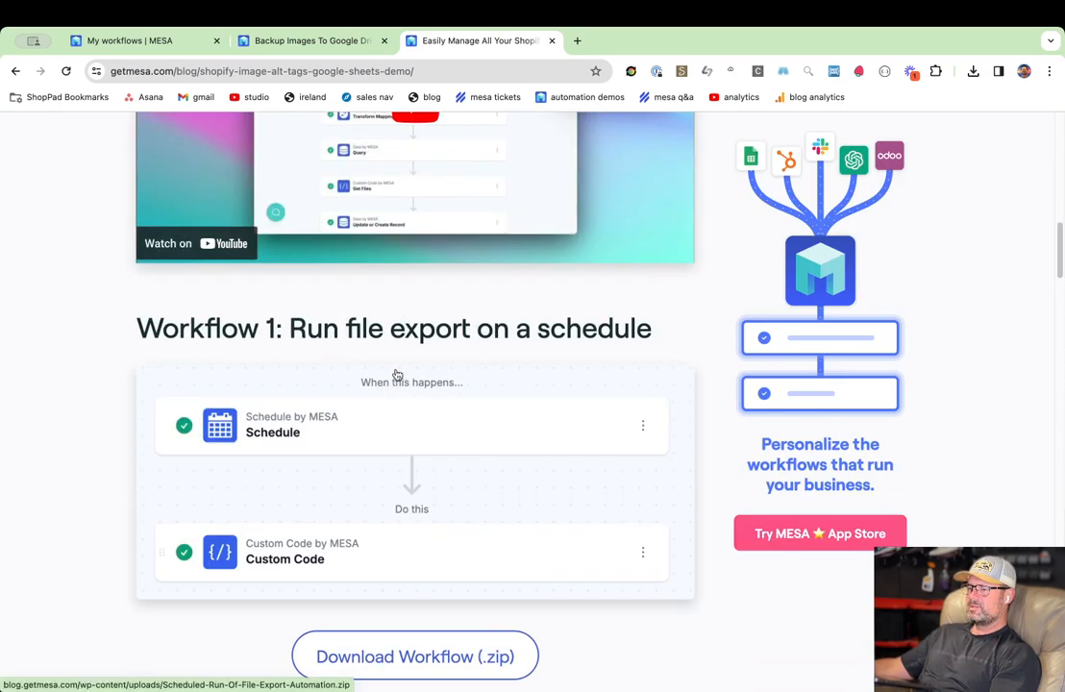
pyautogui.moveTo(213, 428); pyautogui.dragTo(363, 429)
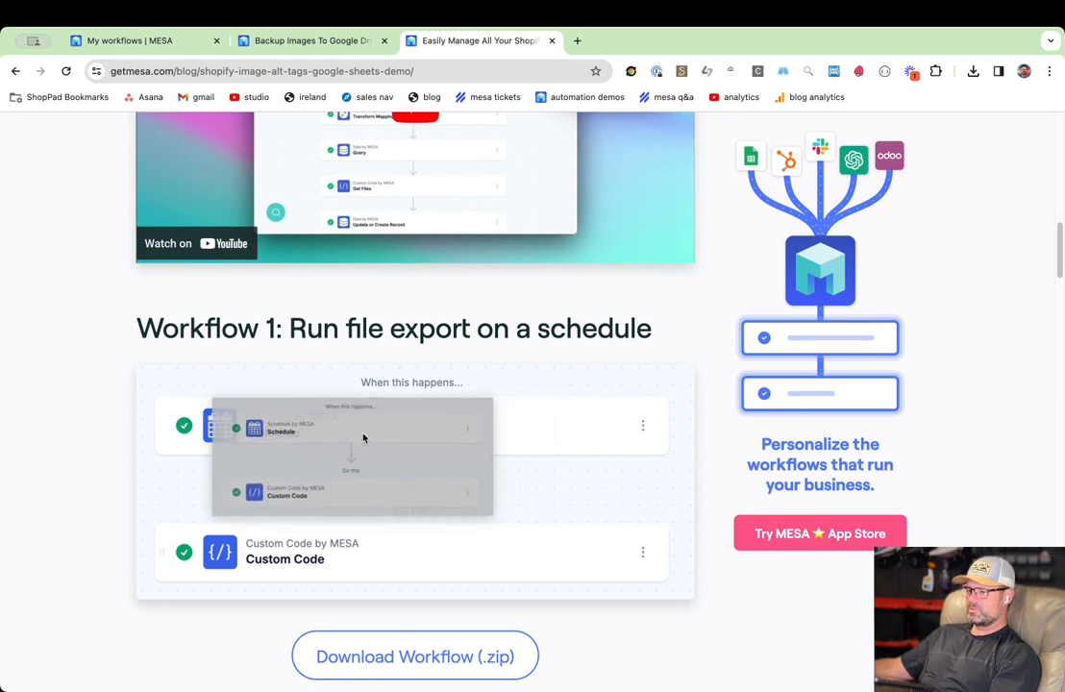
pyautogui.scroll(-2, 363, 432)
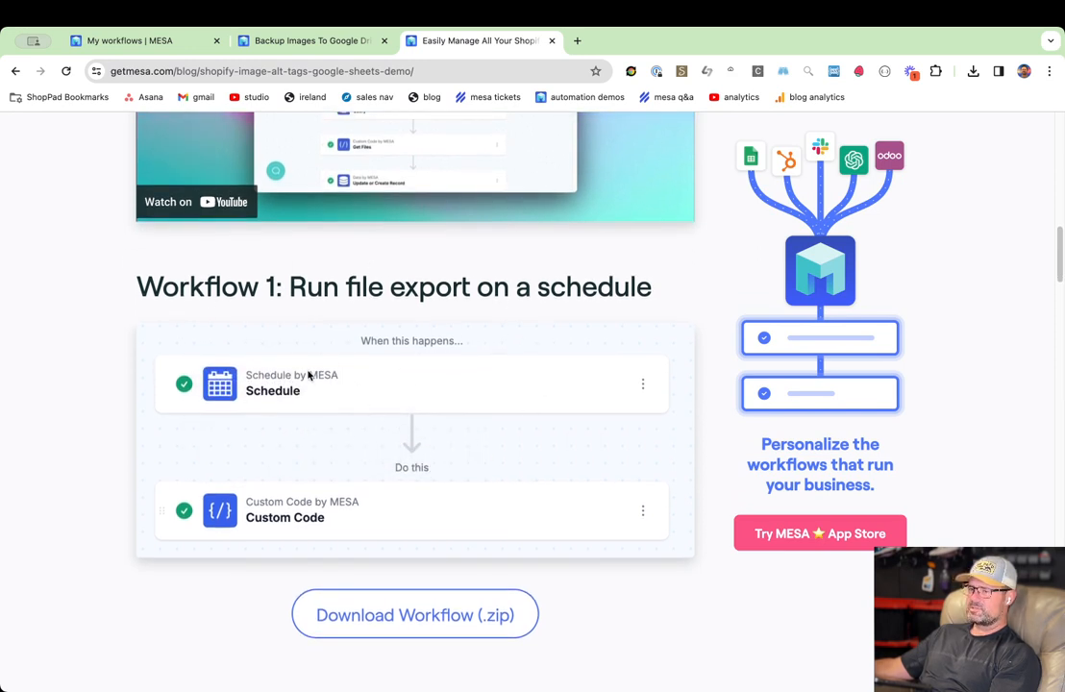
pyautogui.scroll(-3, 298, 452)
pyautogui.scroll(15, 300, 452)
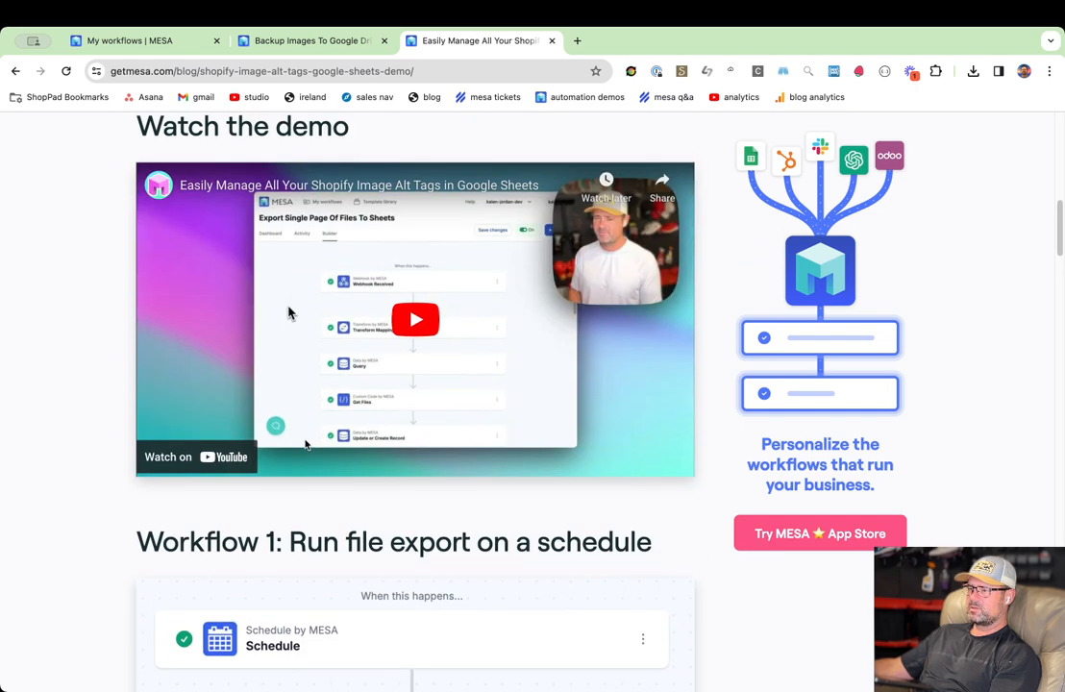
# Review the sequence of steps in the diagram of Workflow 2, "Export single page of files".
pyautogui.scroll(-15, 304, 442)
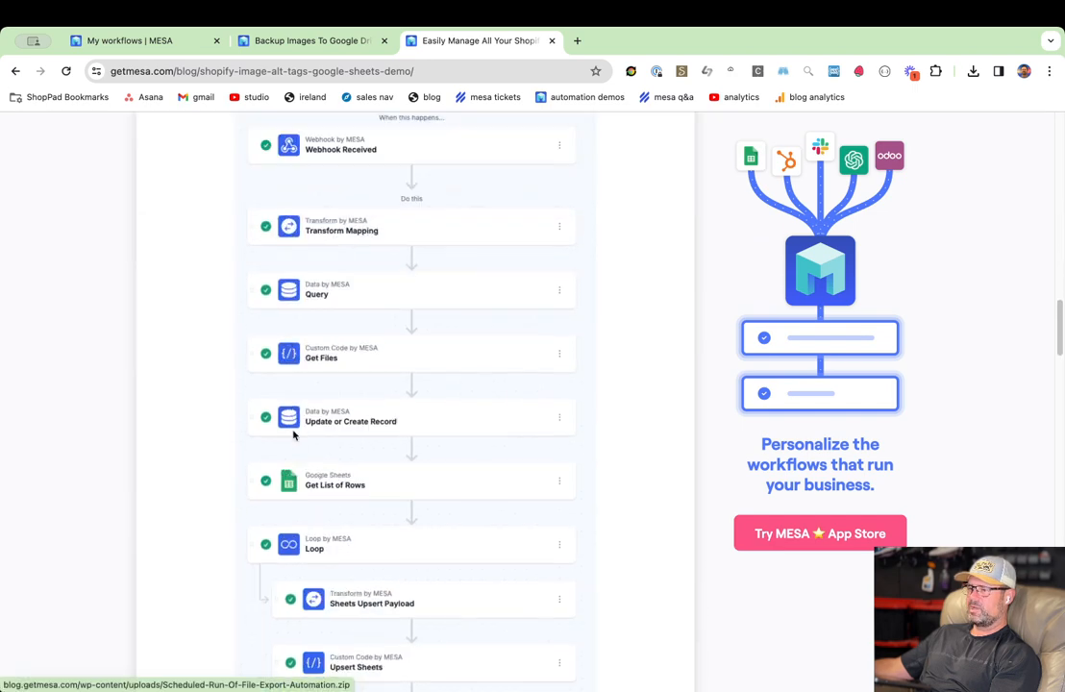
pyautogui.scroll(2, 404, 346)
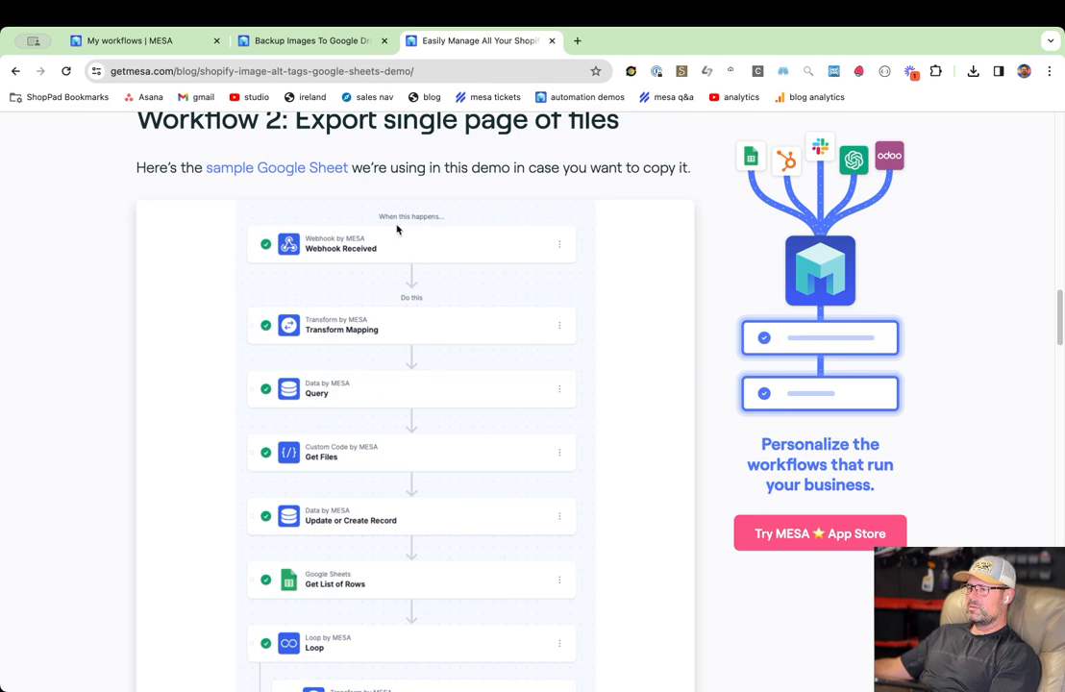
pyautogui.scroll(-5, 361, 399)
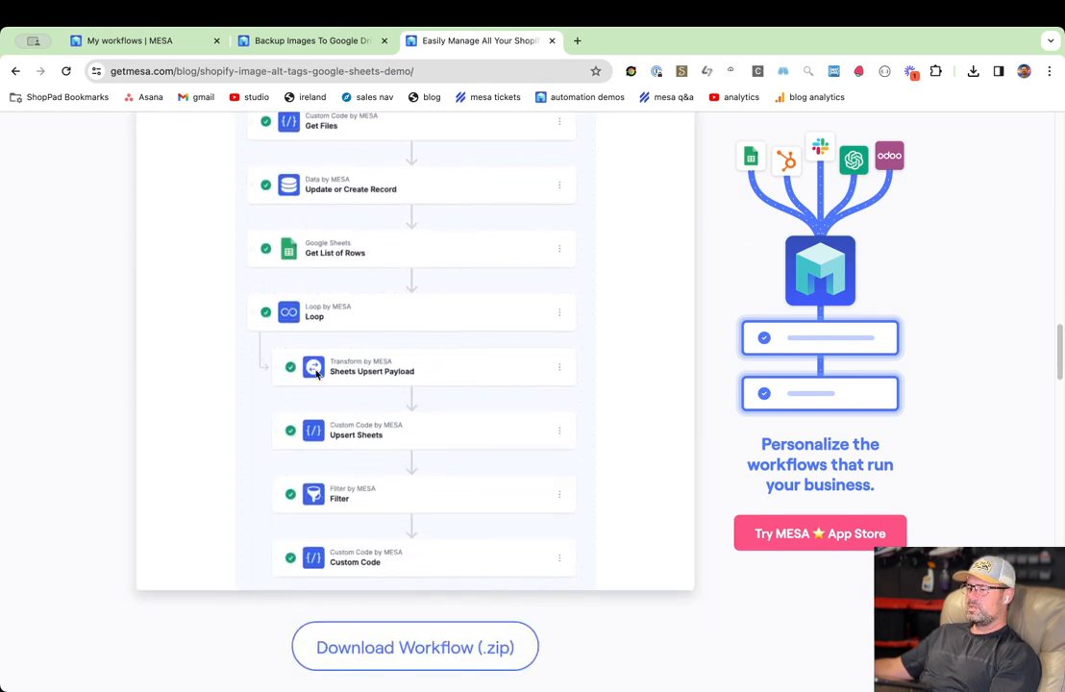
pyautogui.scroll(4, 274, 387)
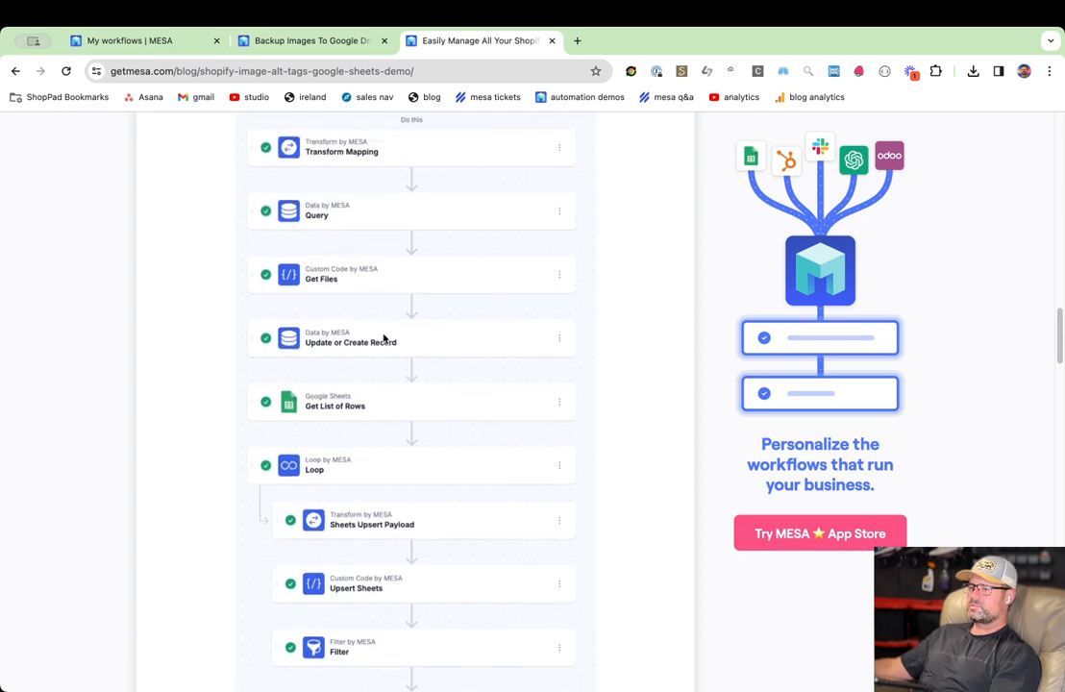
pyautogui.scroll(1, 328, 270)
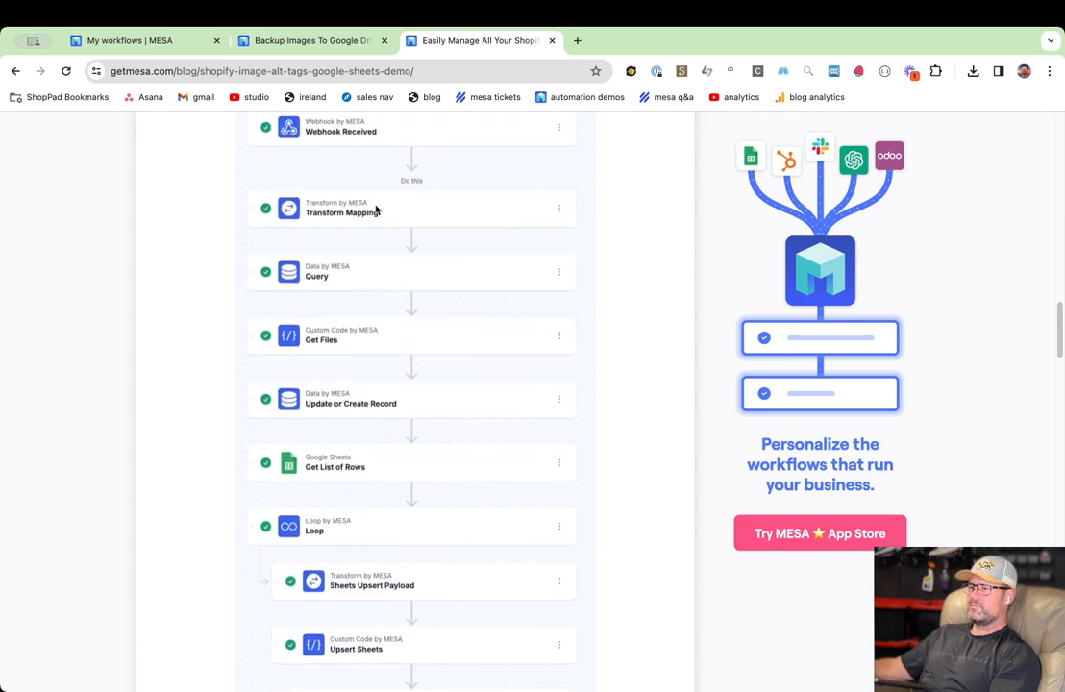
pyautogui.scroll(-5, 414, 409)
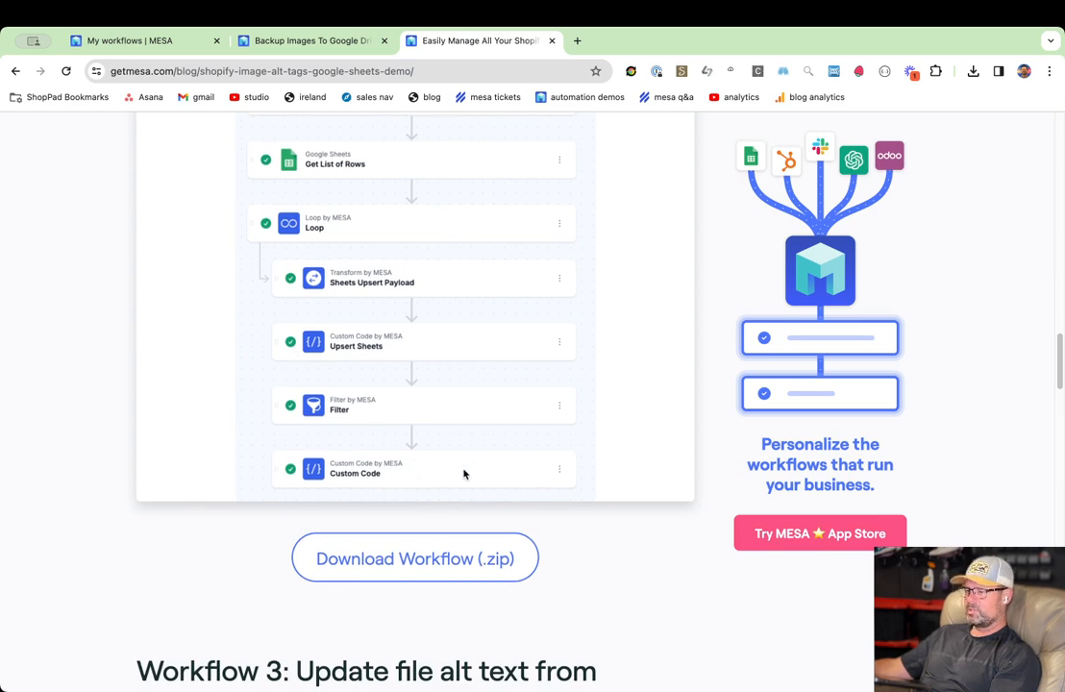
# Examine Workflow 3, "Update file alt text from Google Sheets", and compare it with the end of Workflow 2.
pyautogui.scroll(-6, 463, 473)
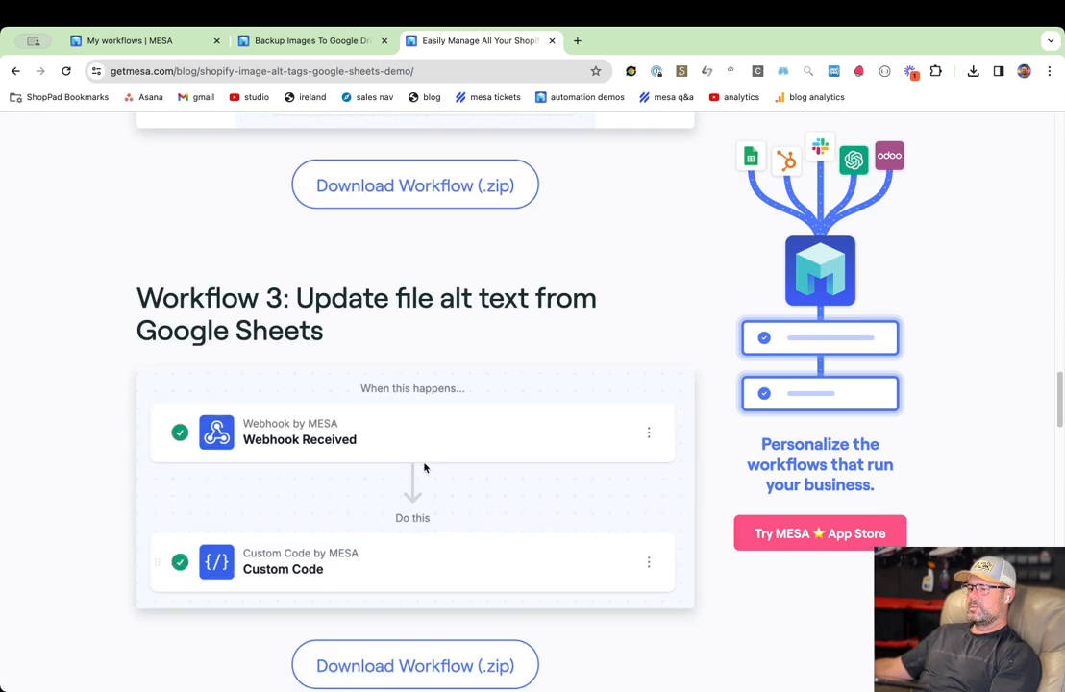
pyautogui.scroll(3, 355, 518)
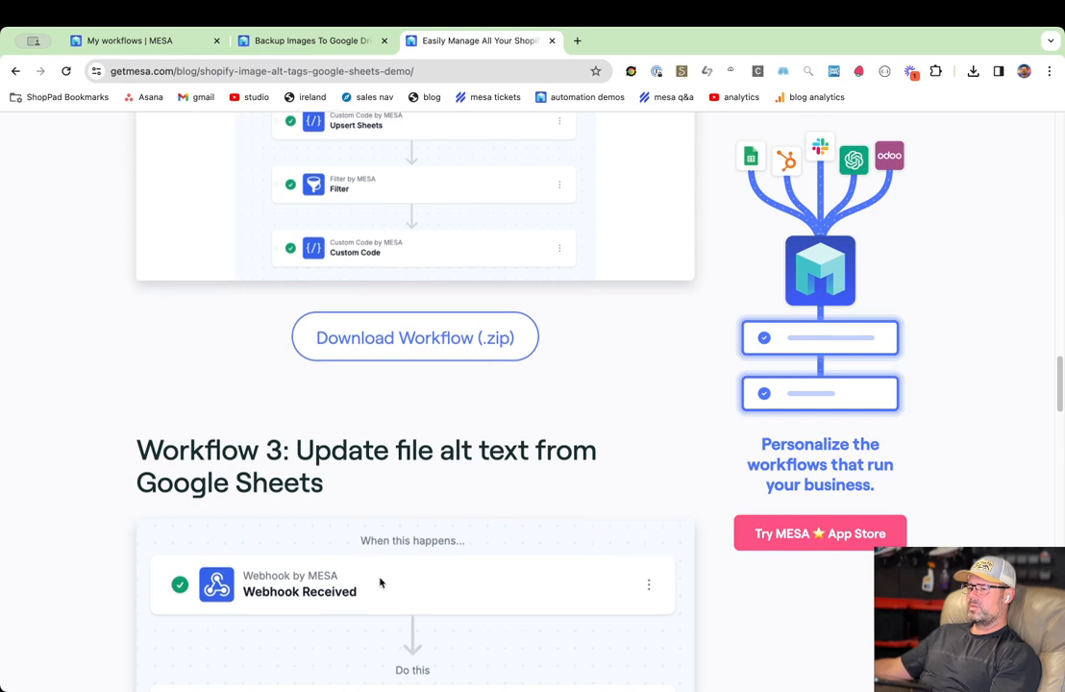
pyautogui.scroll(3, 373, 433)
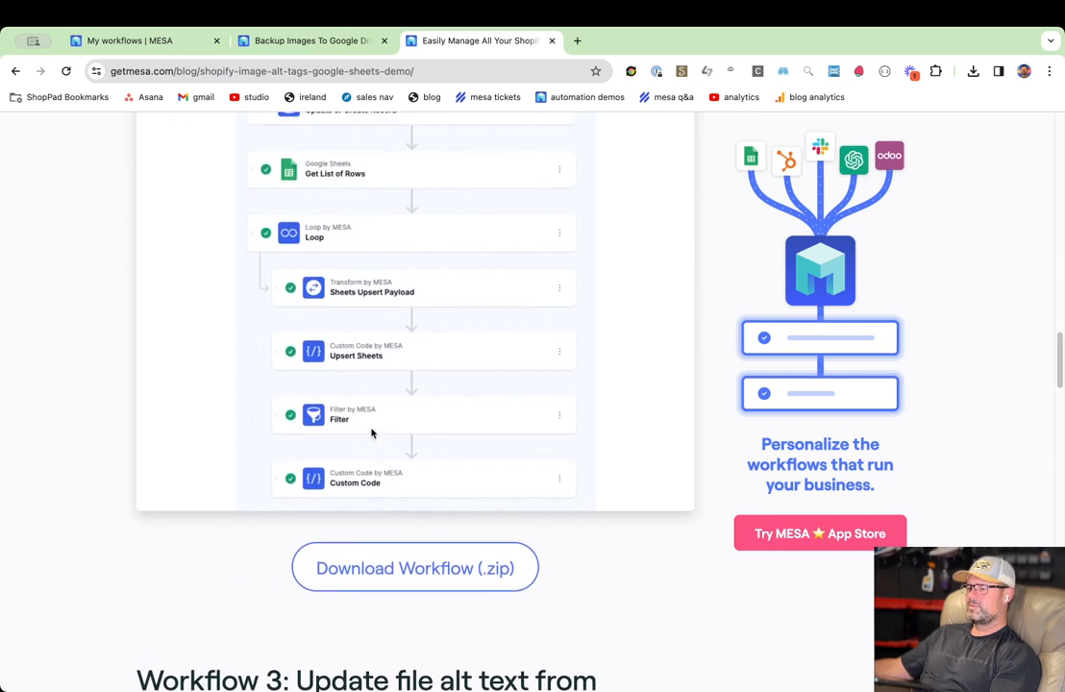
pyautogui.scroll(-4, 373, 392)
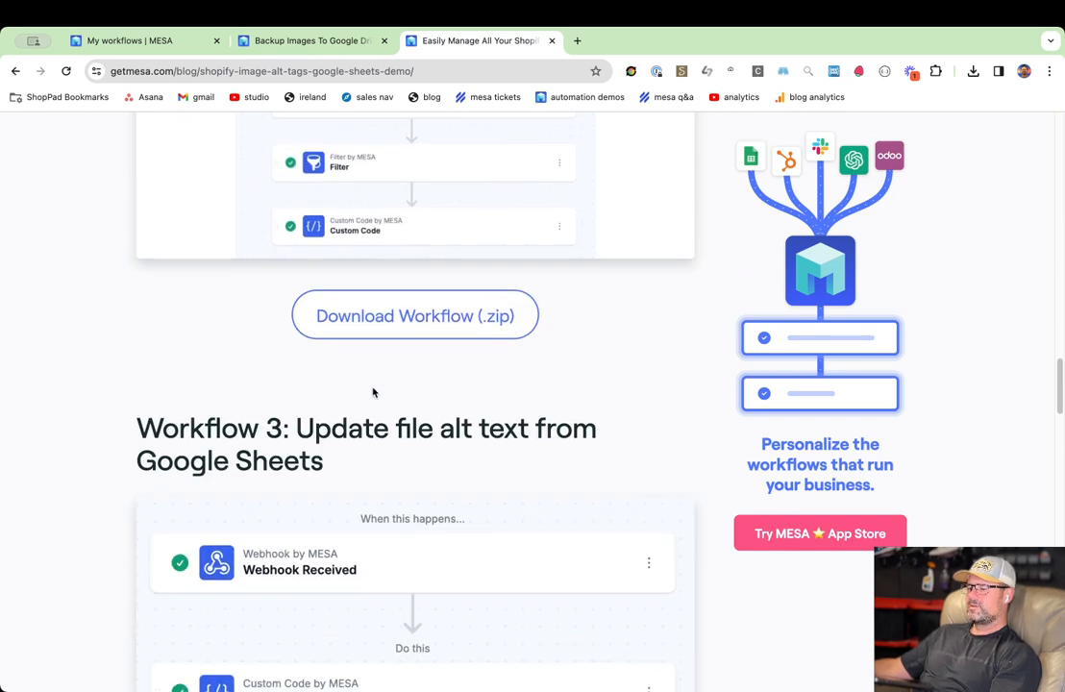
pyautogui.scroll(2, 373, 392)
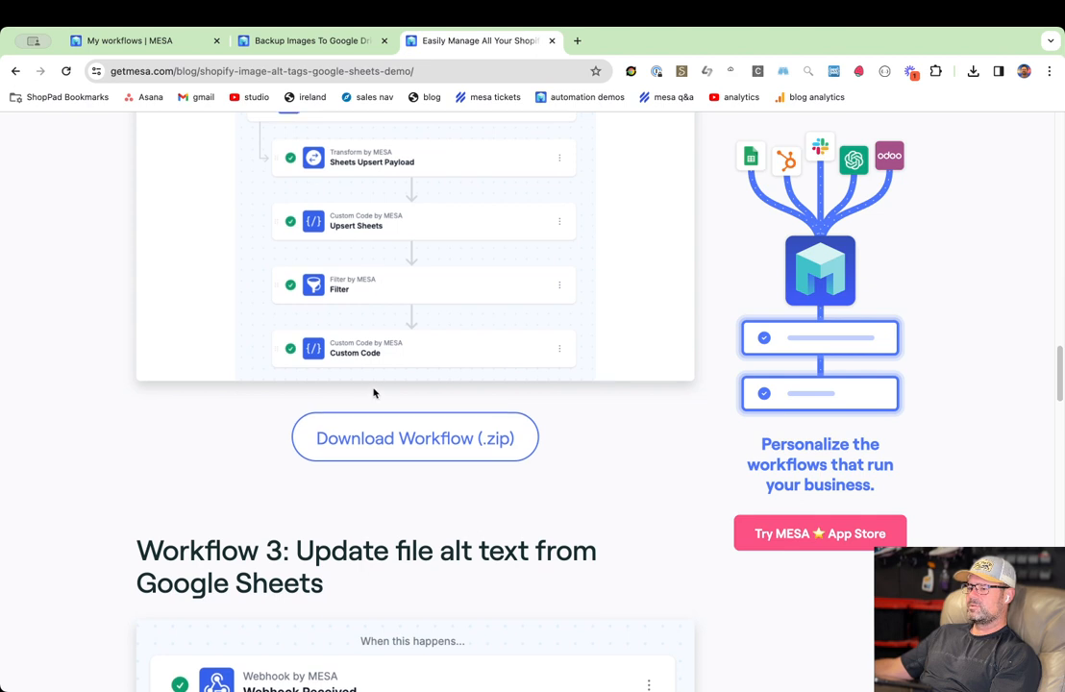
pyautogui.scroll(-5, 374, 392)
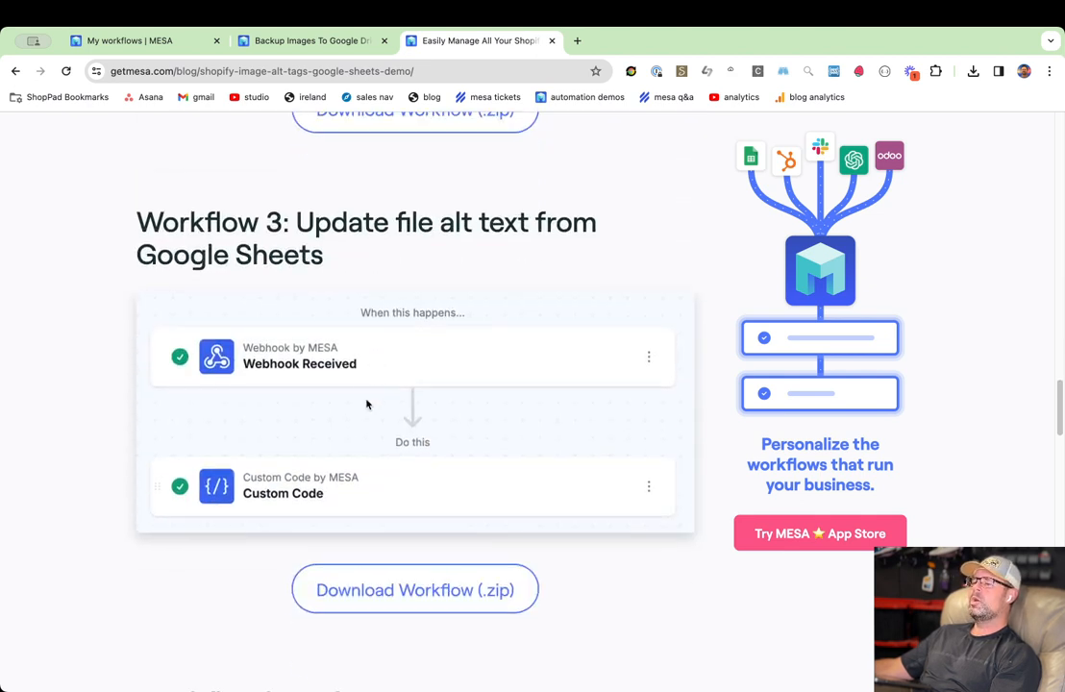
pyautogui.moveTo(296, 222); pyautogui.dragTo(434, 223)
pyautogui.click(417, 336)
pyautogui.scroll(5, 416, 335)
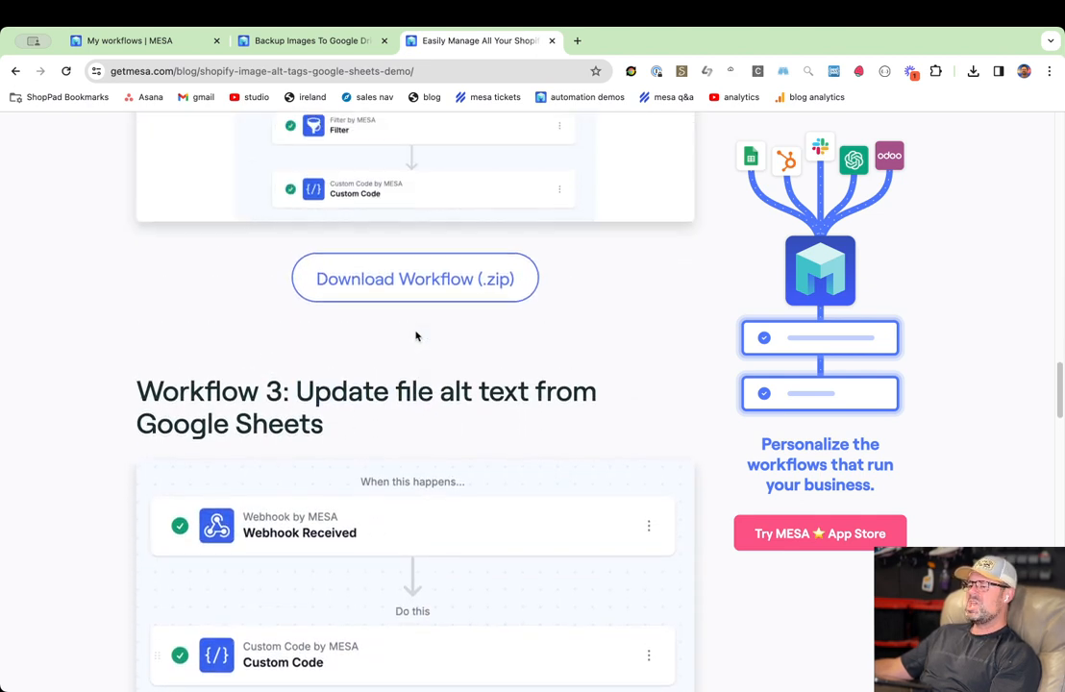
# Switch to the "Backup Images To Google Drive" workflow and inspect the configuration of its Get Pagination Cursor step.
pyautogui.scroll(15, 416, 343)
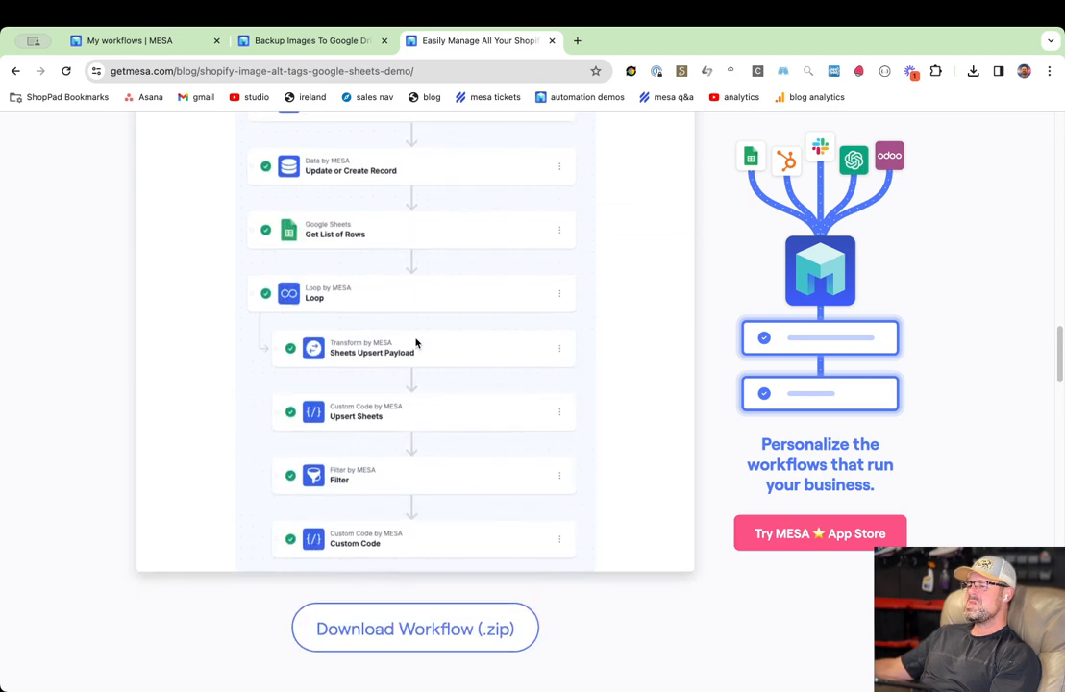
pyautogui.click(325, 43)
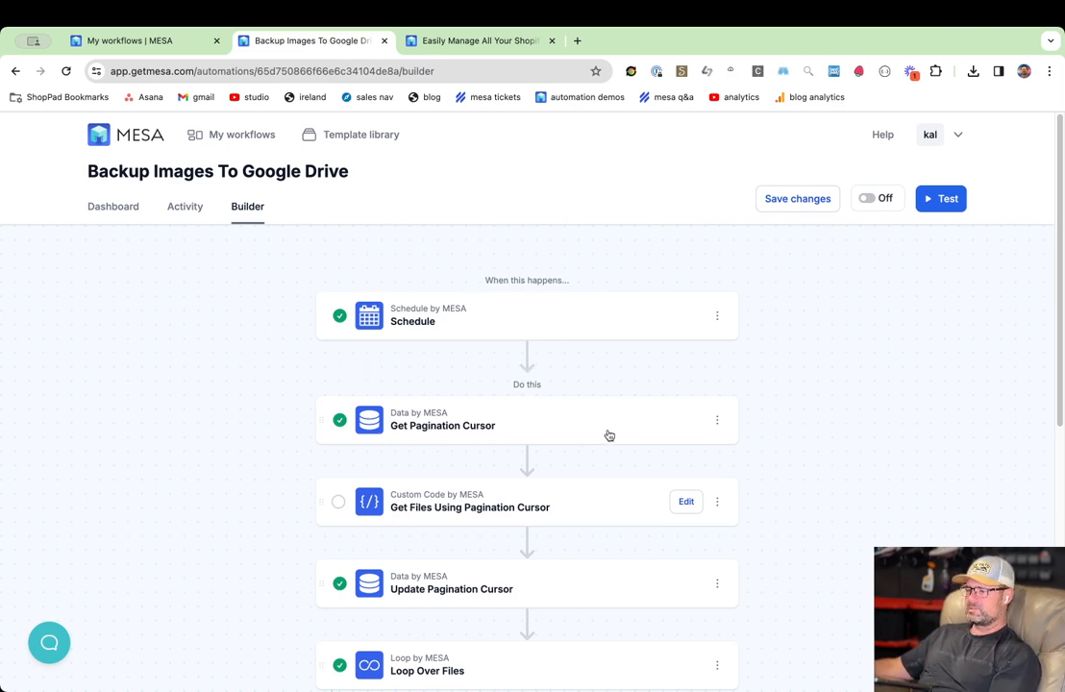
pyautogui.scroll(-4, 588, 436)
pyautogui.click(582, 249)
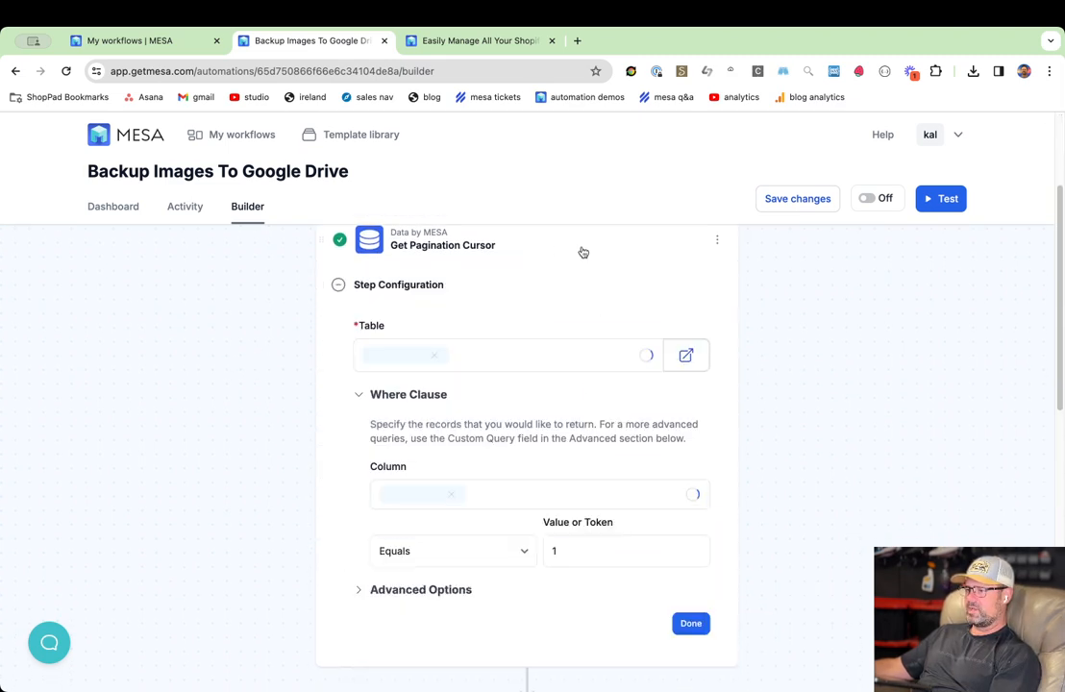
pyautogui.scroll(3, 589, 420)
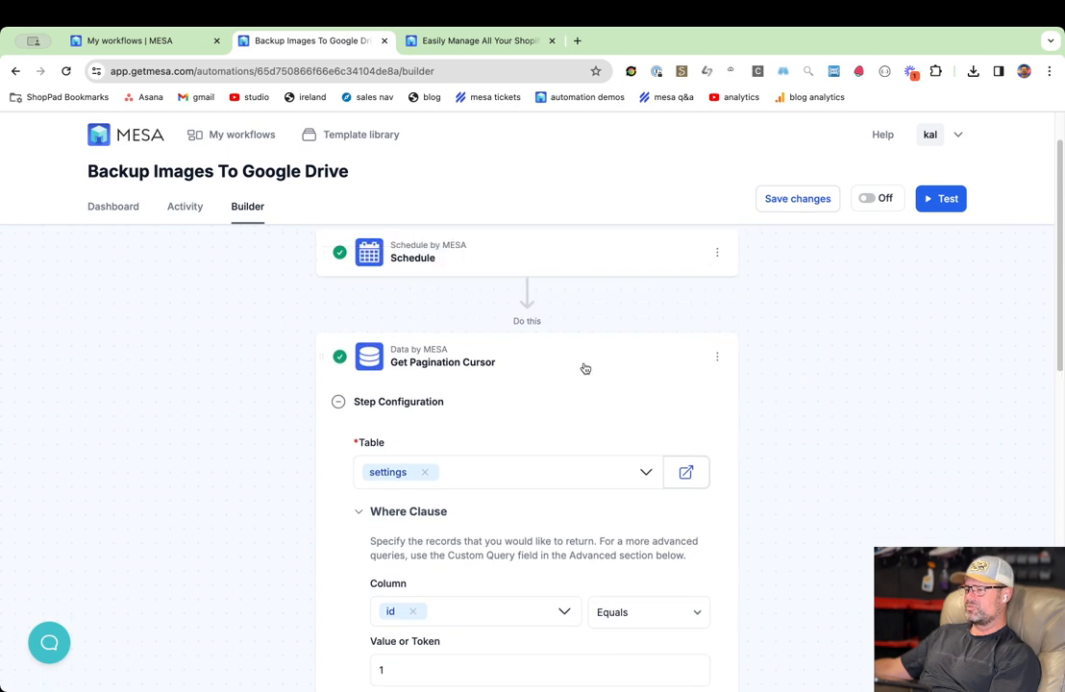
pyautogui.click(585, 368)
# Open the code of the Get Files Using Pagination Cursor step and browse the workflow's scripts through upsert-to-sheets.js.
pyautogui.click(589, 442)
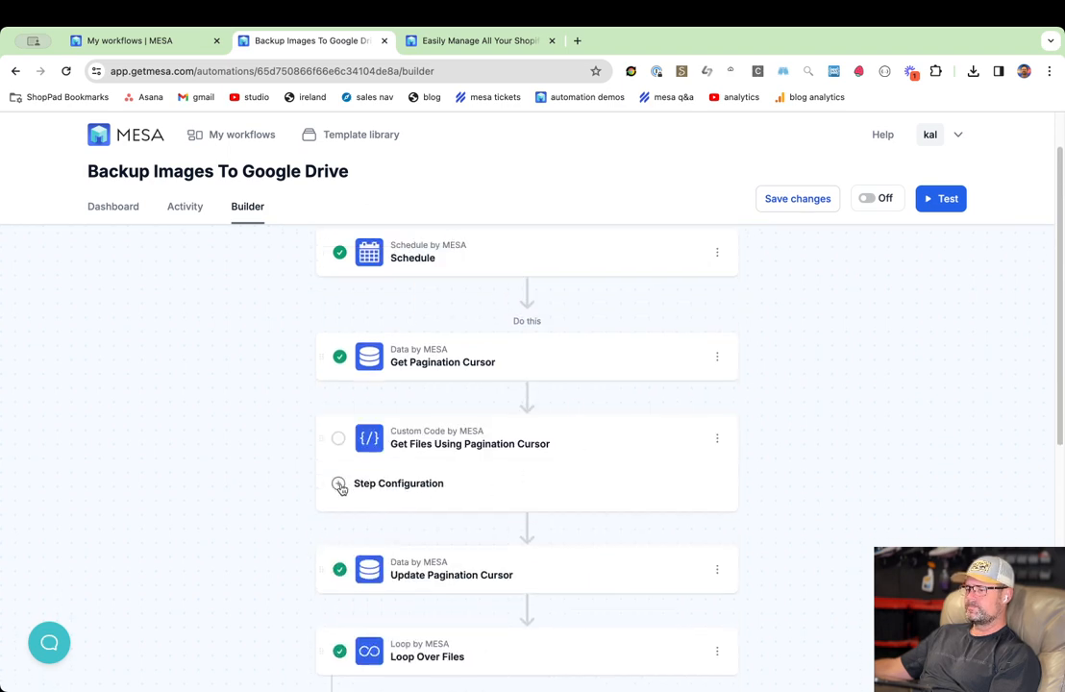
pyautogui.scroll(-2, 392, 518)
pyautogui.click(394, 545)
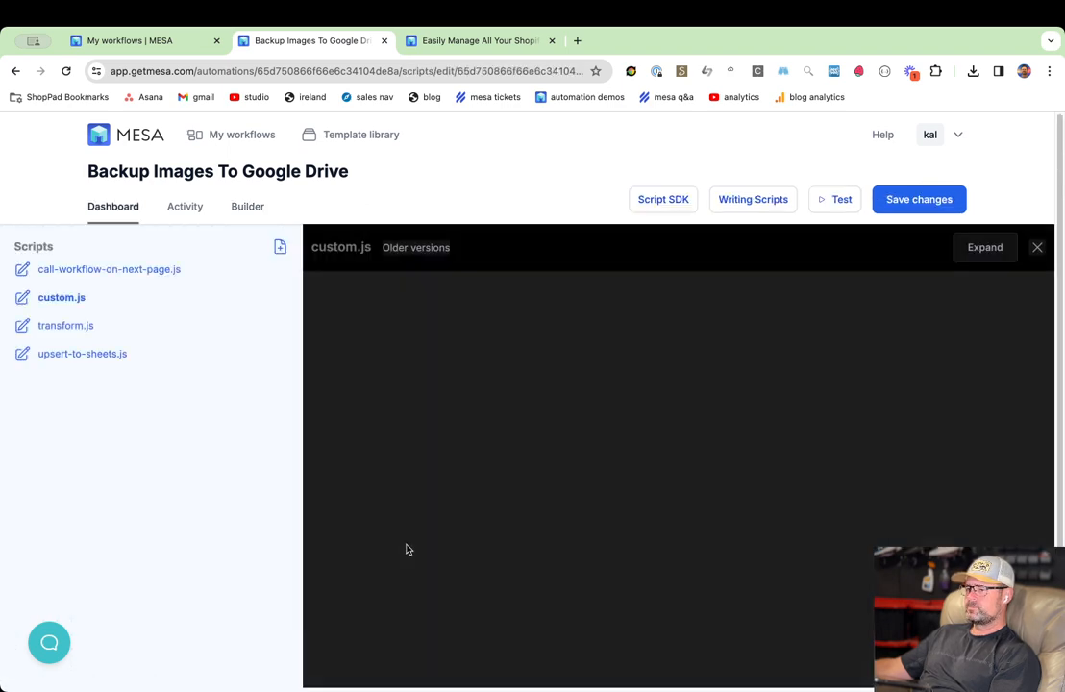
pyautogui.click(70, 328)
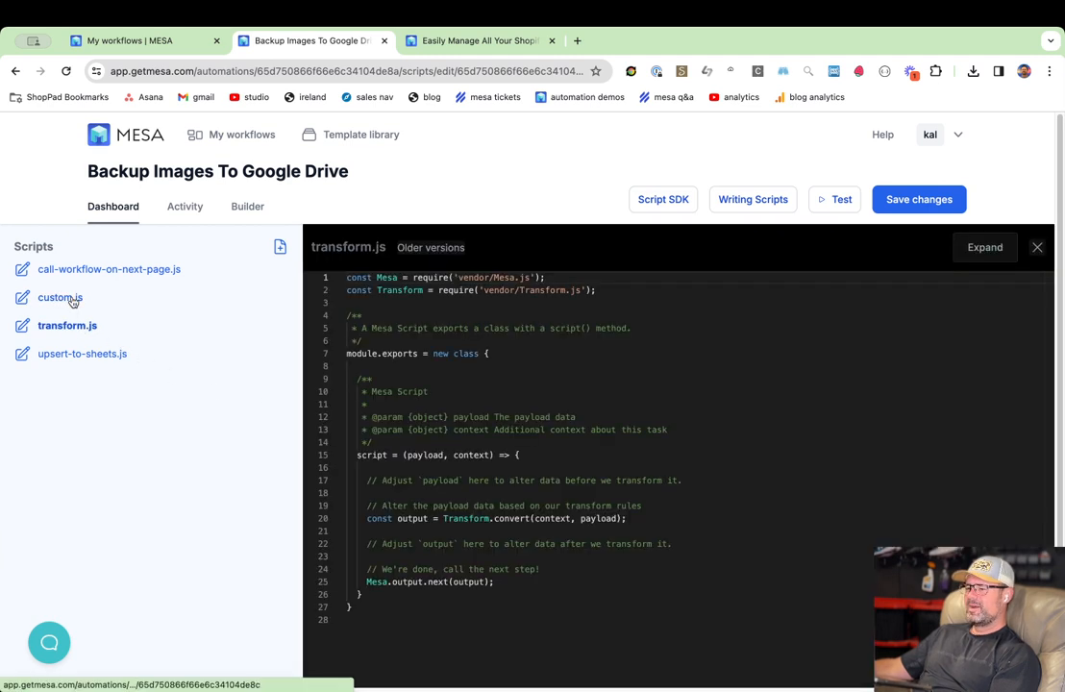
pyautogui.click(71, 300)
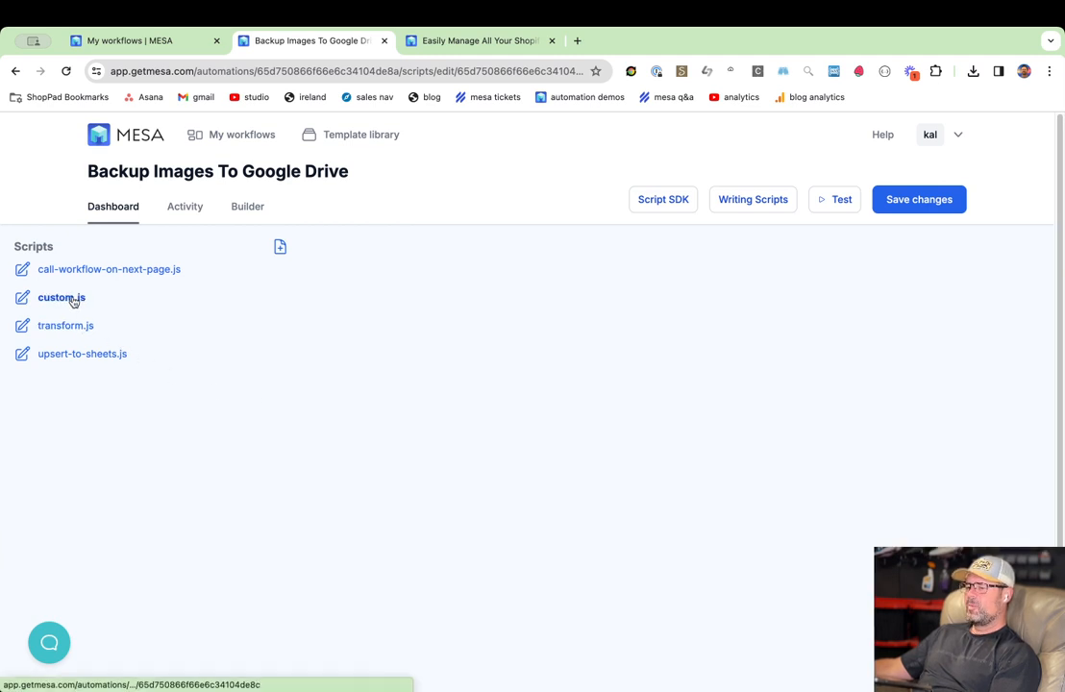
pyautogui.click(109, 272)
pyautogui.click(75, 297)
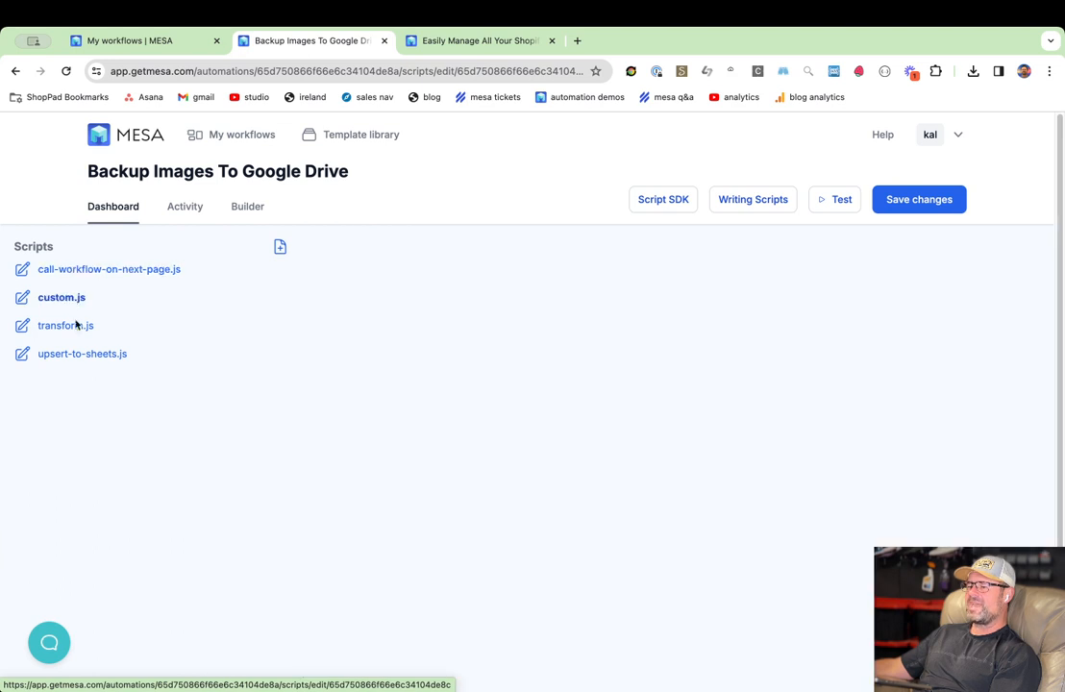
pyautogui.click(84, 355)
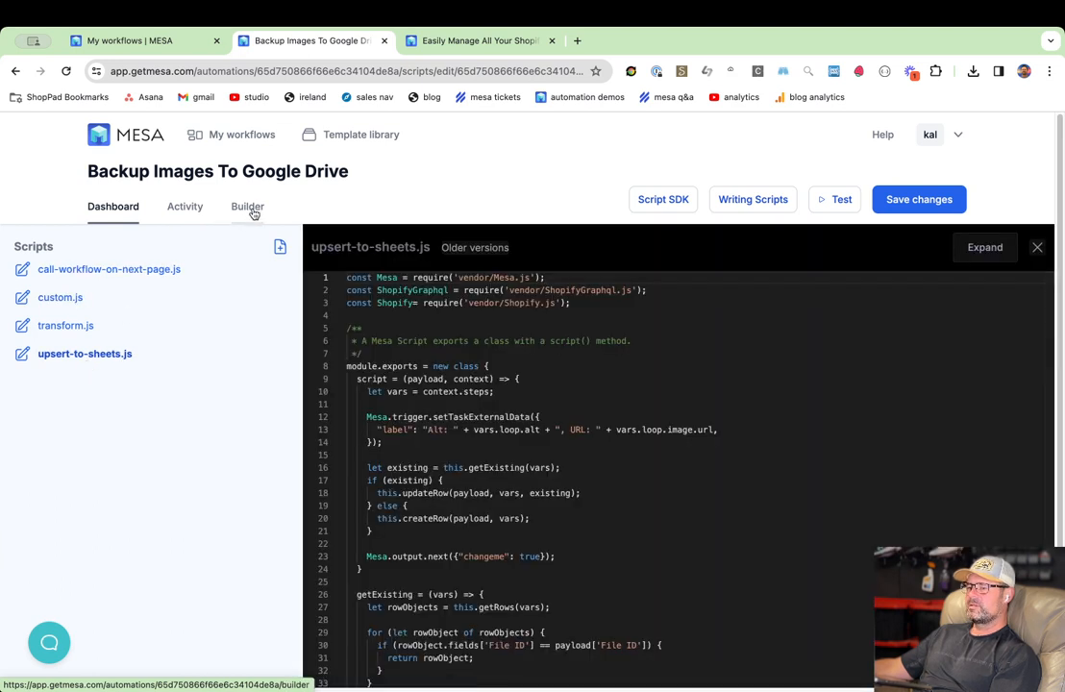
# Reopen the Get Files Using Pagination Cursor code from the builder and recheck the scripts, ending on call-workflow-on-next-page.js.
pyautogui.click(249, 208)
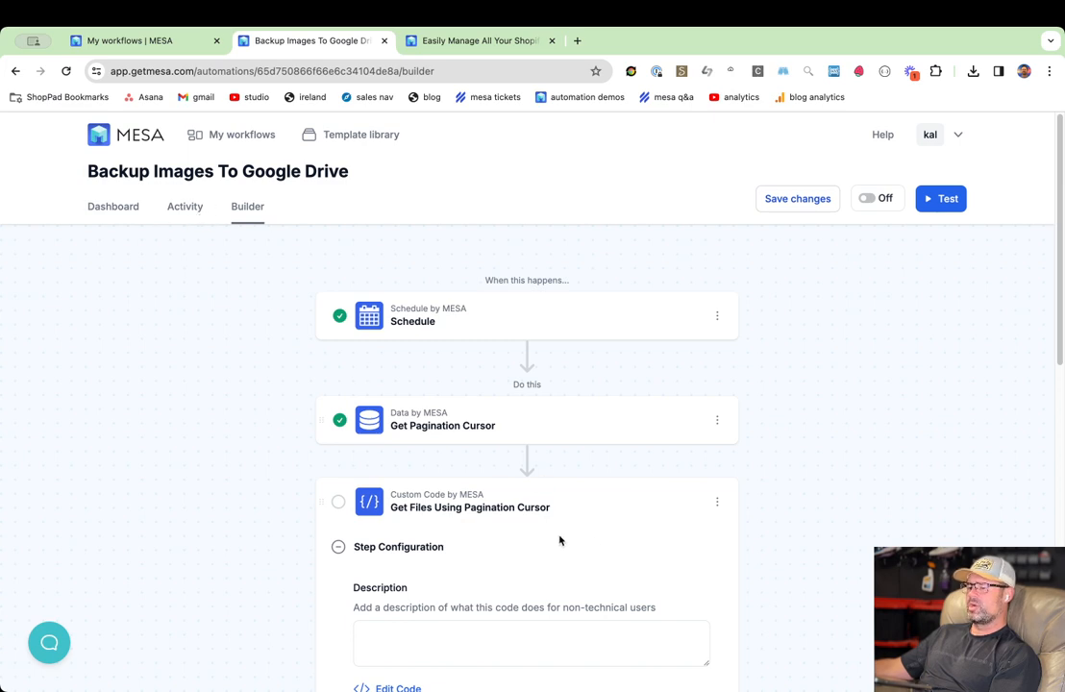
pyautogui.scroll(-2, 519, 528)
pyautogui.click(394, 588)
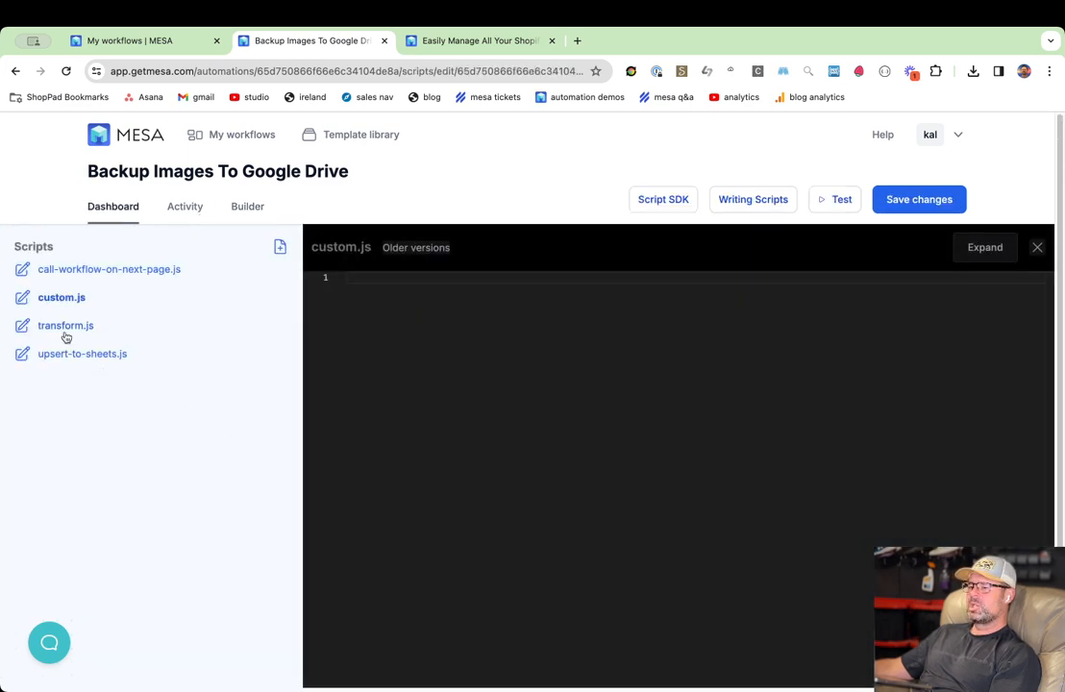
pyautogui.click(85, 356)
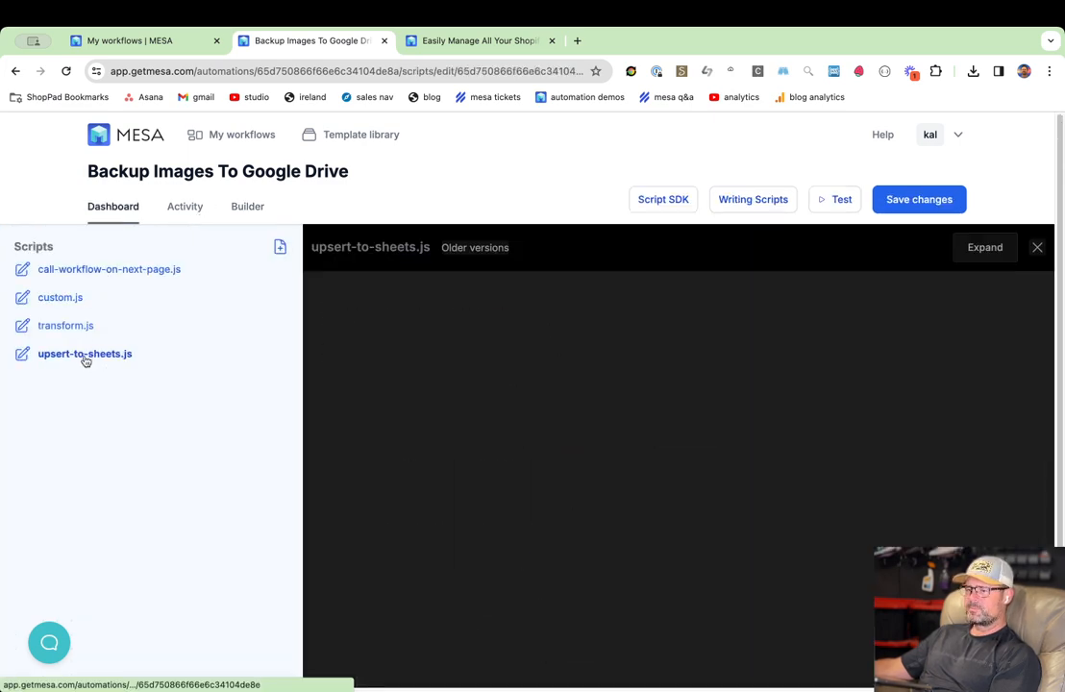
pyautogui.click(73, 322)
pyautogui.click(69, 300)
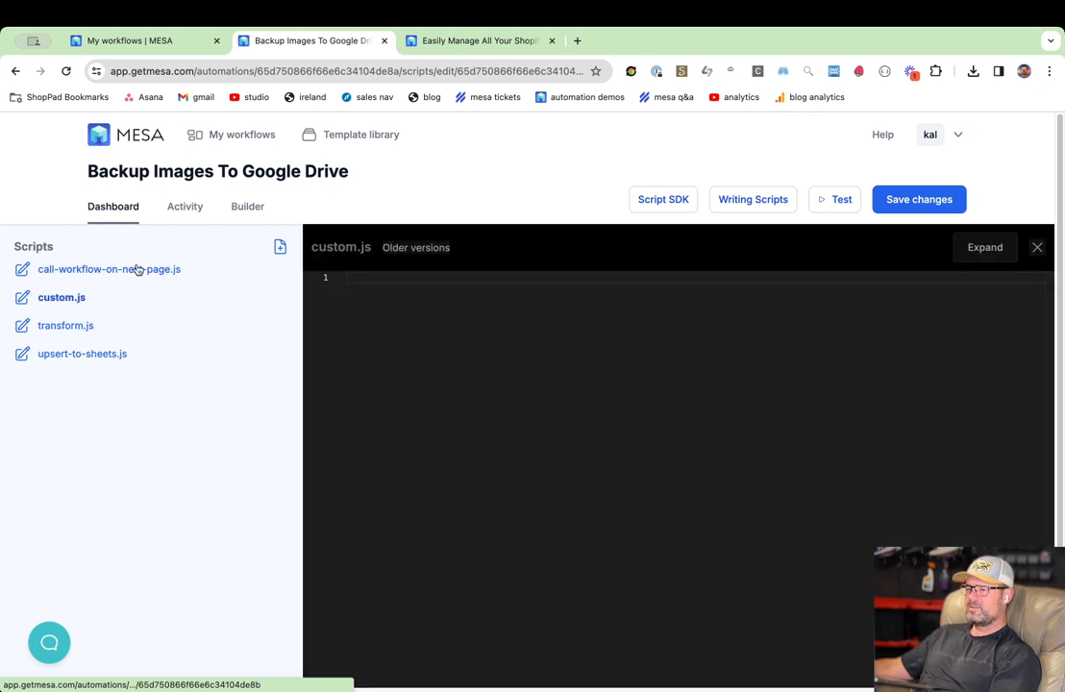
pyautogui.click(132, 272)
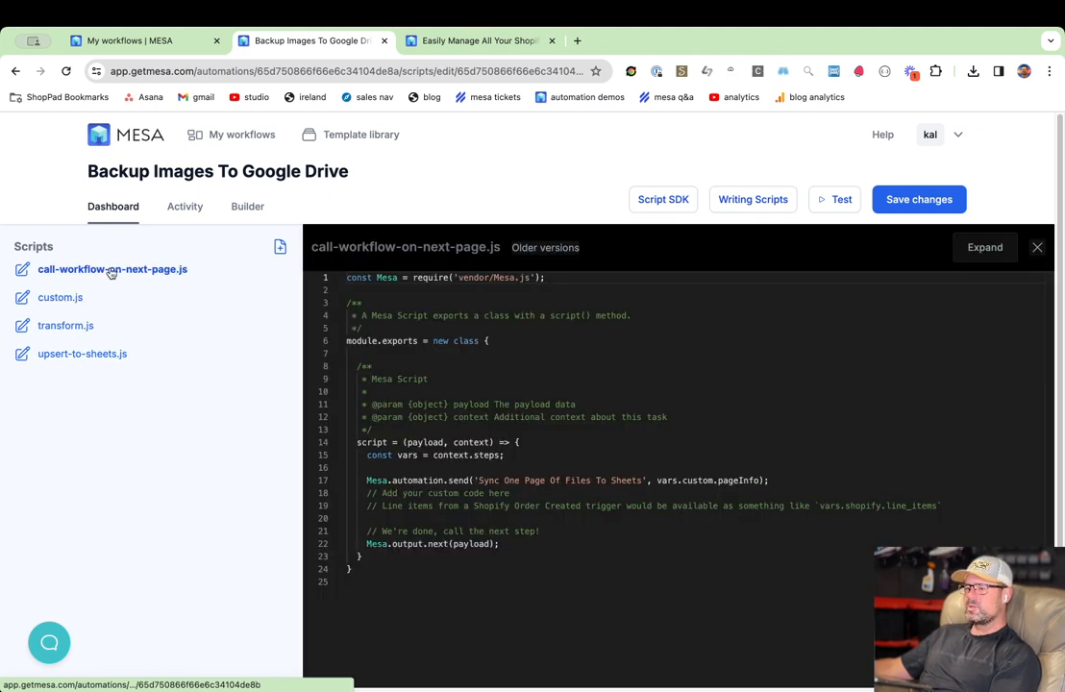
# Open the workflow list at app.getmesa.com/automations in a new browser tab and search it for "file".
pyautogui.click(497, 40)
pyautogui.click(576, 41)
pyautogui.write('app.getmesa.com/automations')
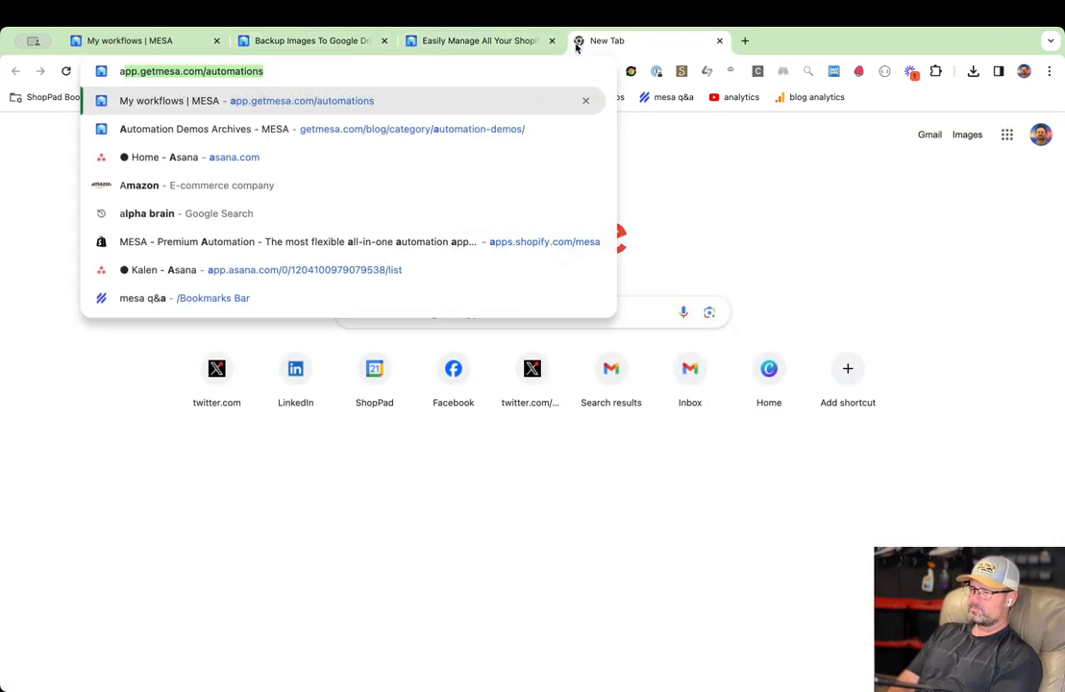
pyautogui.press('Return')
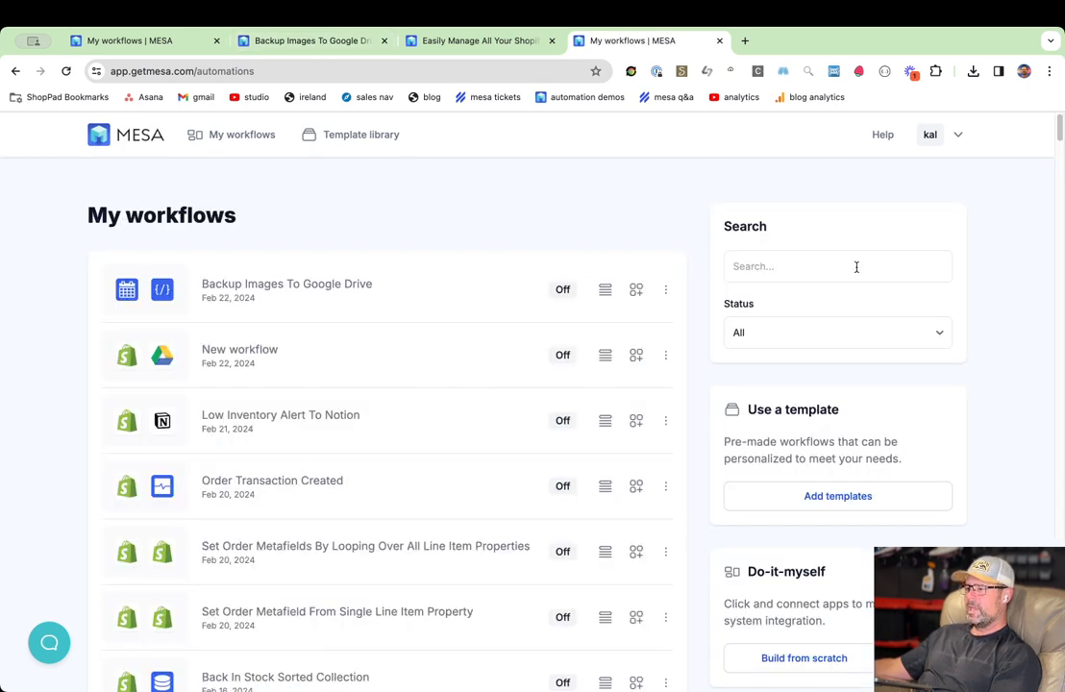
pyautogui.click(793, 271)
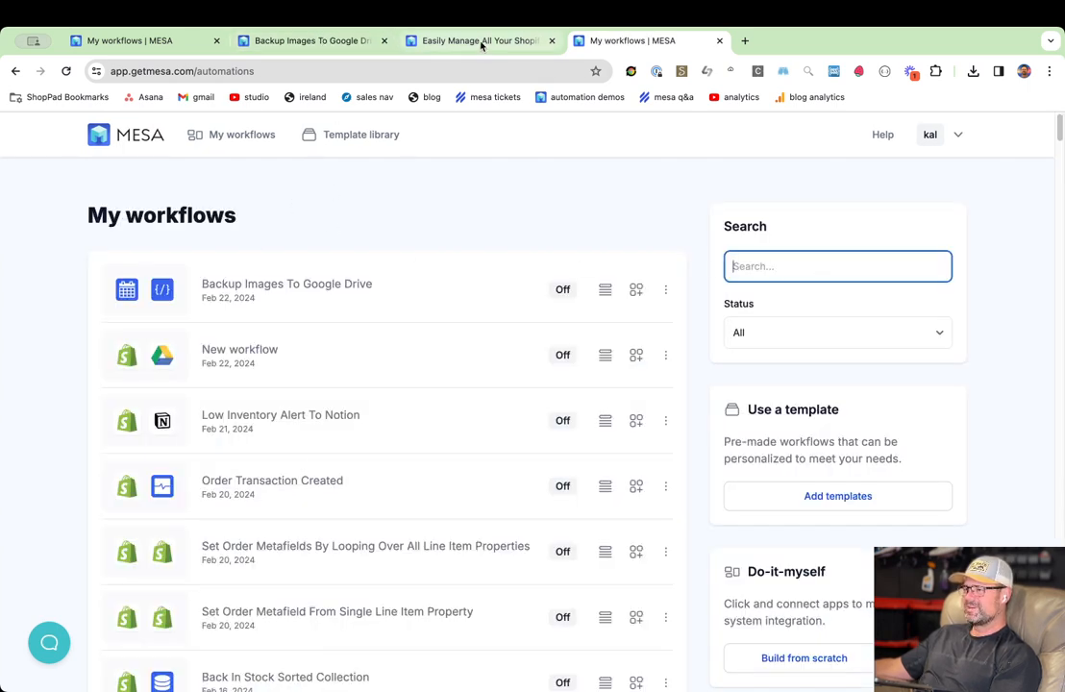
pyautogui.write('file')
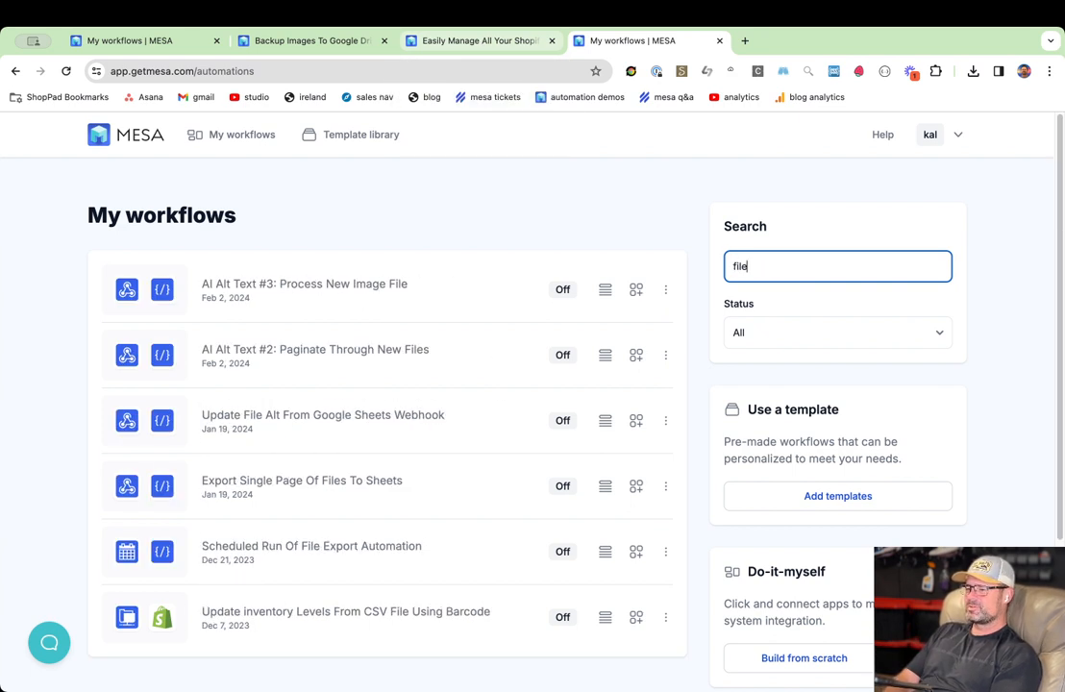
# Open the "AI Alt Text #2: Paginate Through New Files" workflow in the builder and review its sequence of steps.
pyautogui.click(344, 357)
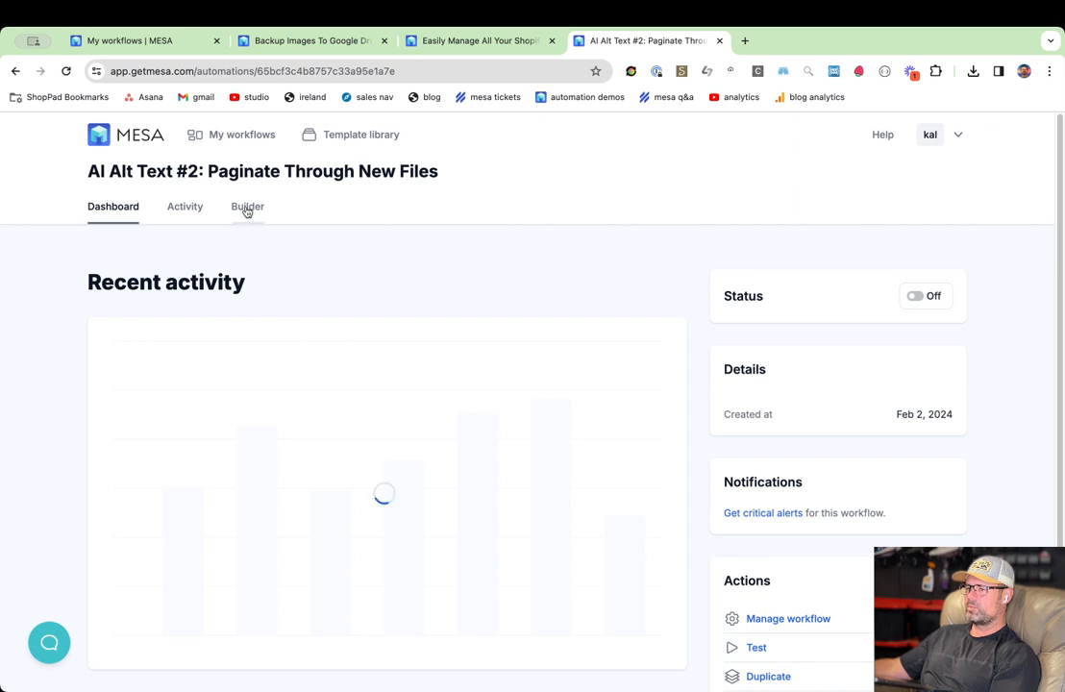
pyautogui.click(247, 208)
pyautogui.scroll(-3, 404, 336)
pyautogui.scroll(-3, 404, 337)
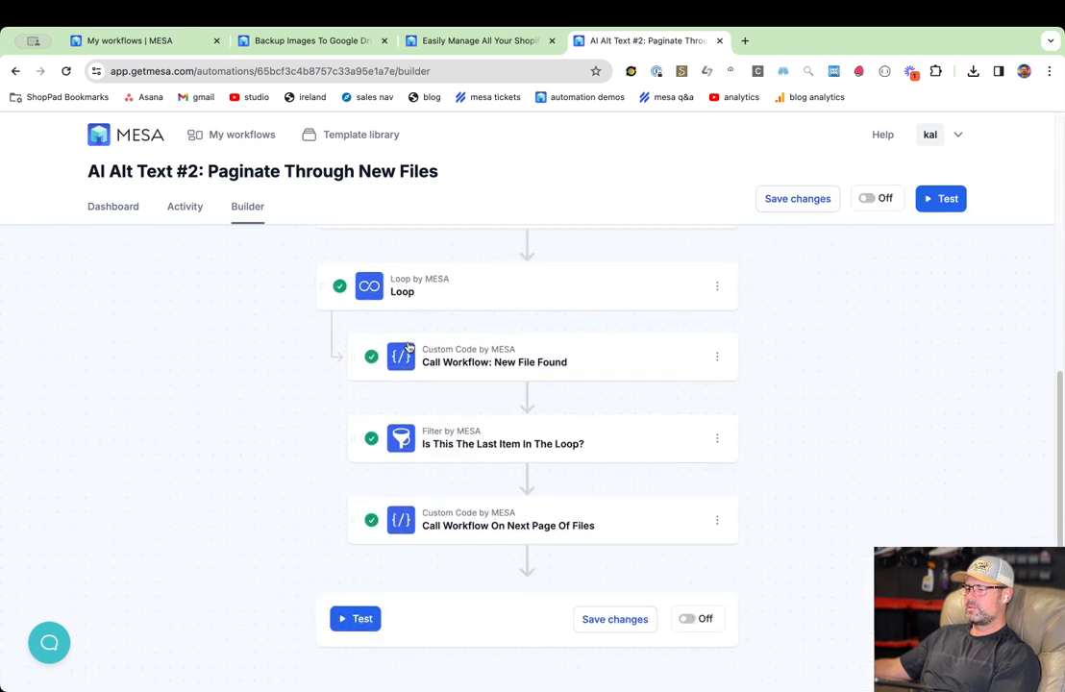
pyautogui.scroll(5, 484, 438)
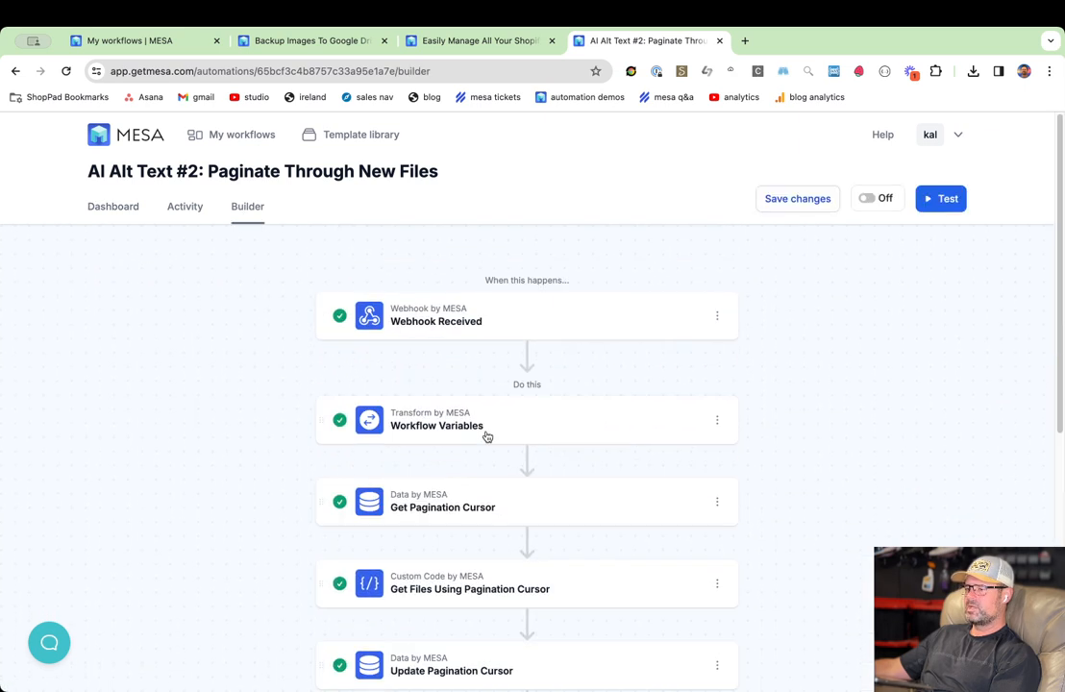
# Open the code of this workflow's Get Files Using Pagination Cursor step and select the whole custom_3.js script.
pyautogui.scroll(-1, 586, 538)
pyautogui.click(611, 506)
pyautogui.scroll(-3, 590, 544)
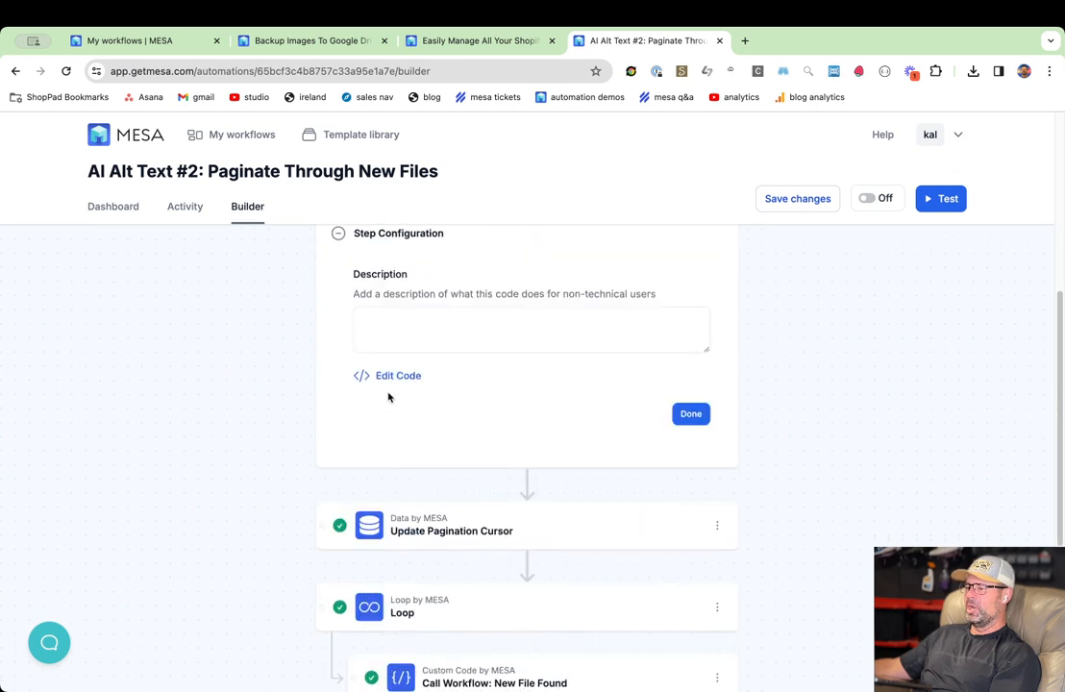
pyautogui.click(392, 377)
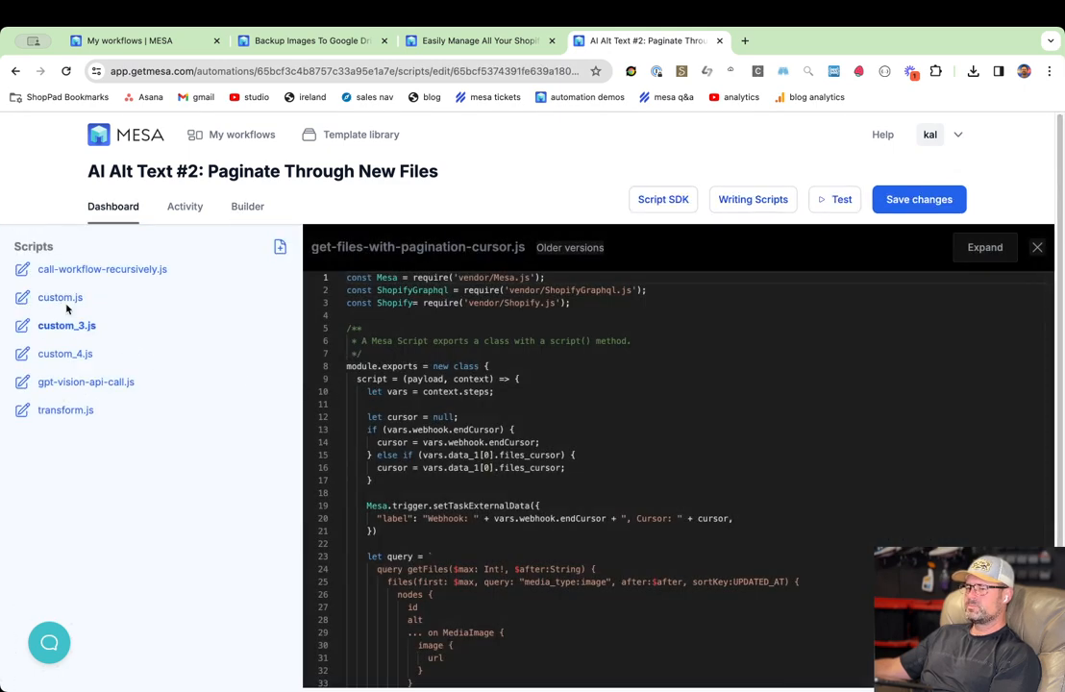
pyautogui.click(64, 327)
pyautogui.click(561, 421)
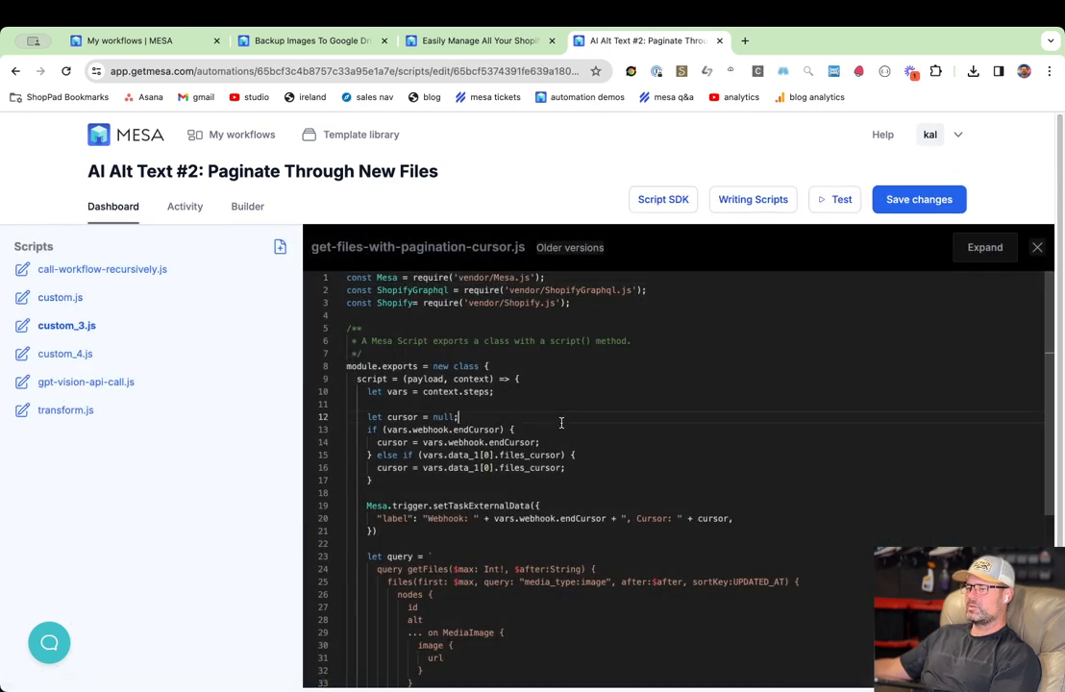
pyautogui.press('super+a')
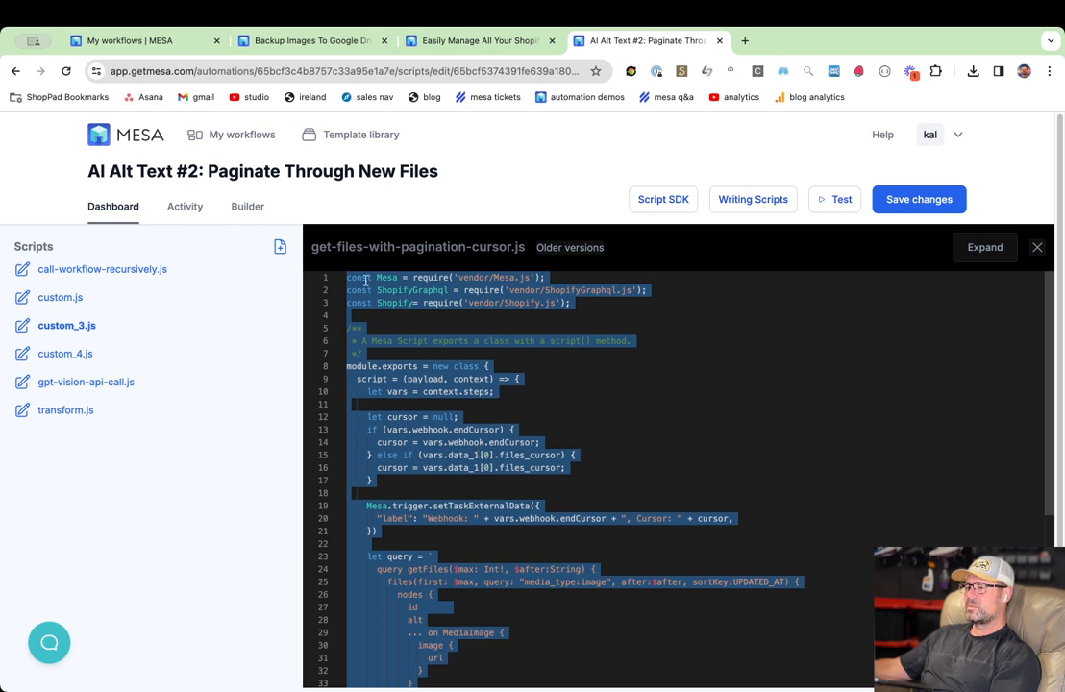
pyautogui.click(514, 346)
# Return to the builder of "Backup Images To Google Drive" and review its steps from fetching files through the recursive call.
pyautogui.click(327, 43)
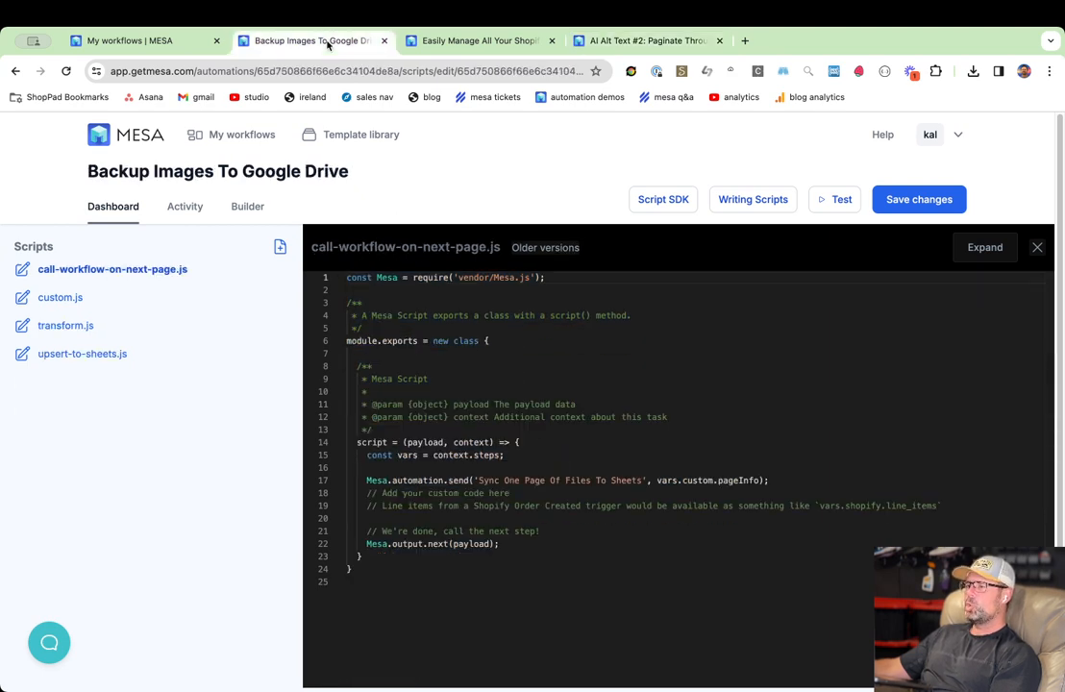
pyautogui.click(247, 207)
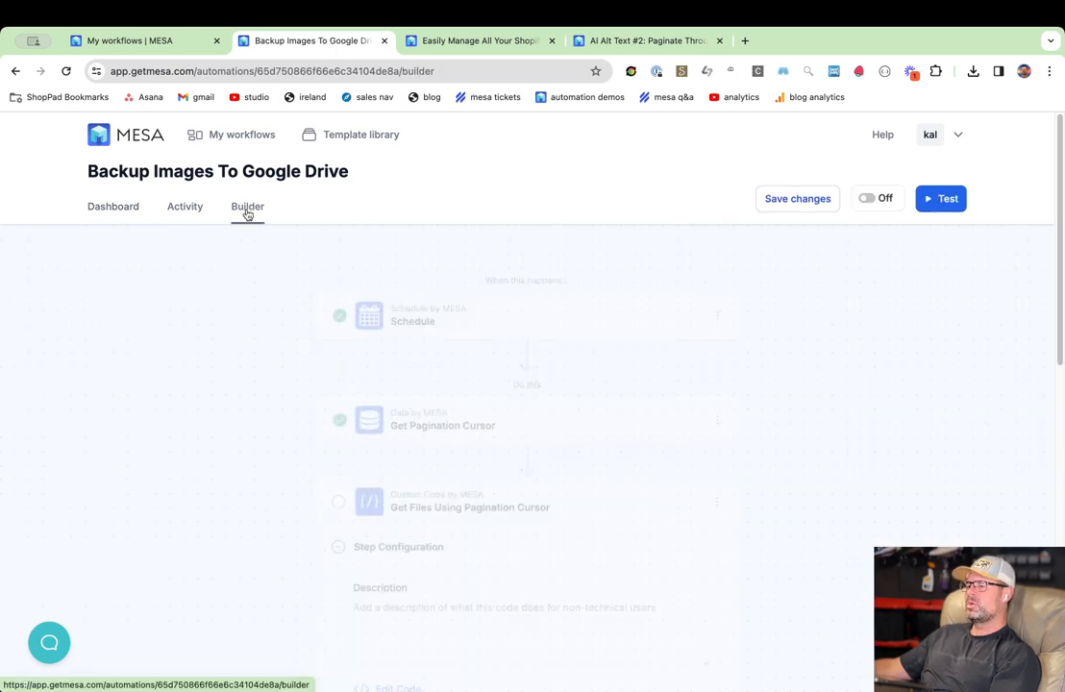
pyautogui.scroll(-5, 352, 352)
pyautogui.scroll(-6, 359, 380)
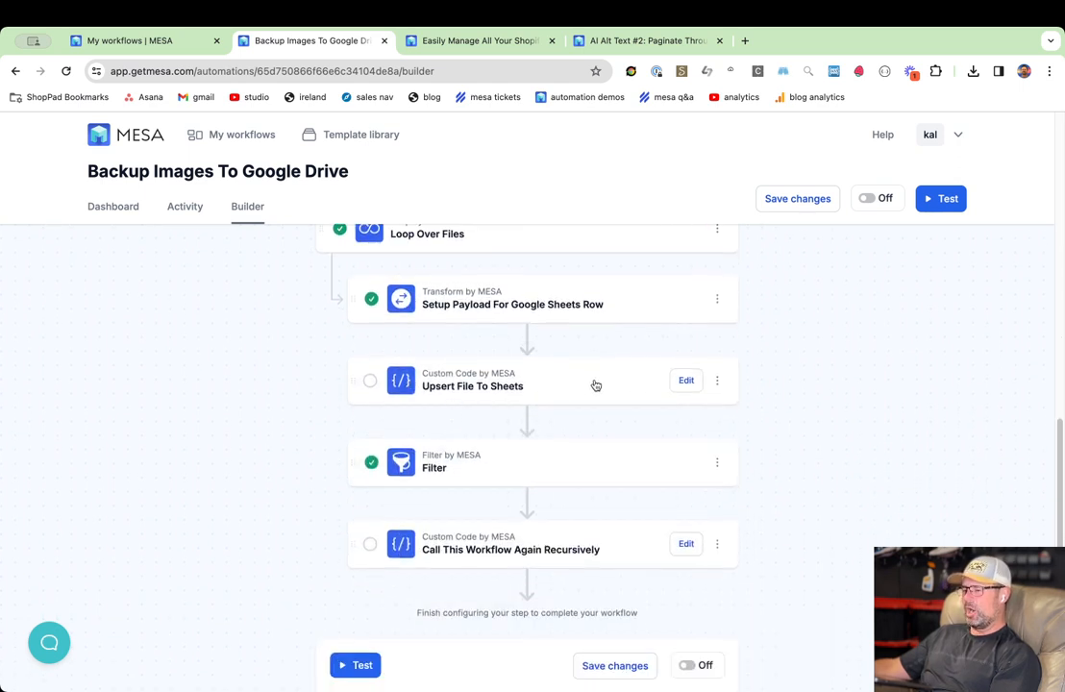
pyautogui.scroll(3, 528, 394)
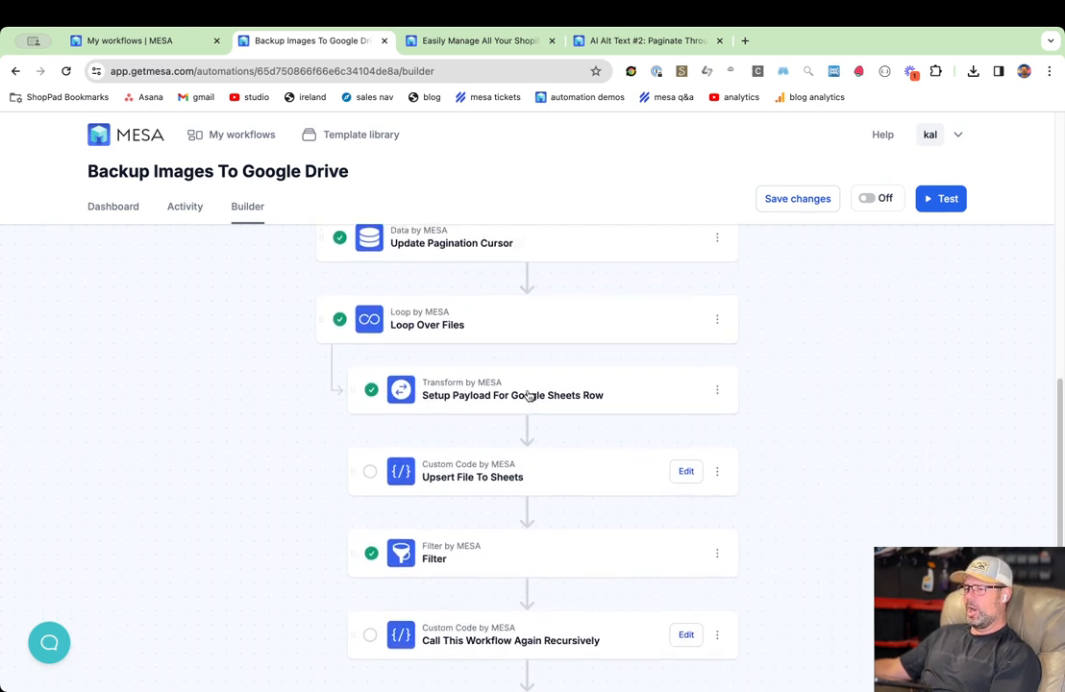
pyautogui.scroll(6, 528, 394)
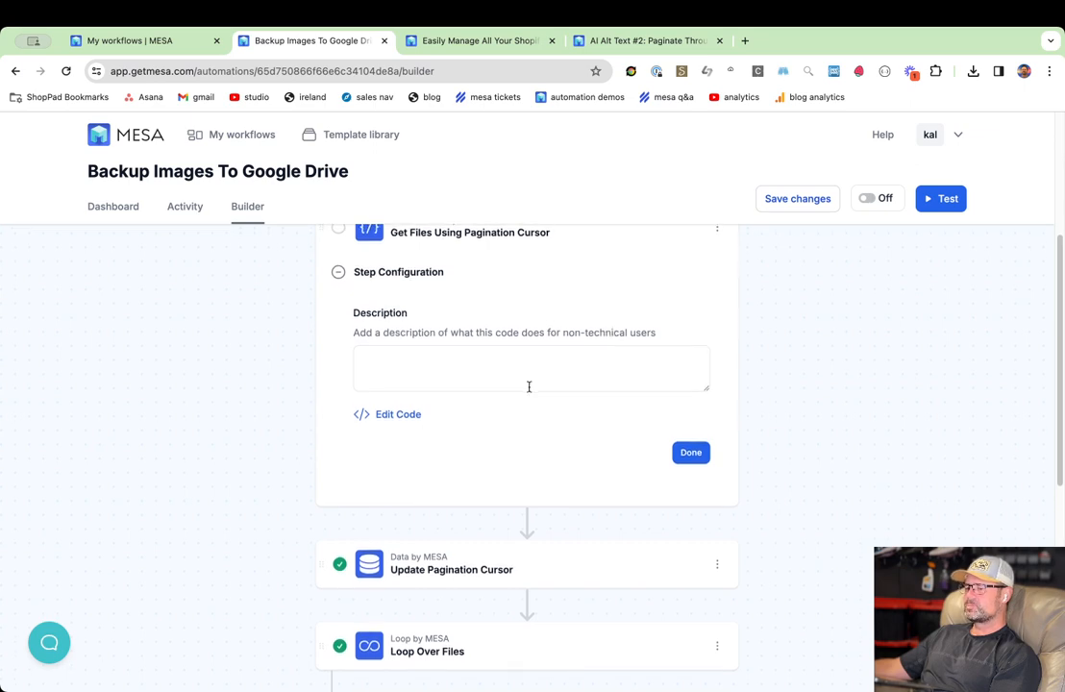
pyautogui.scroll(-6, 527, 384)
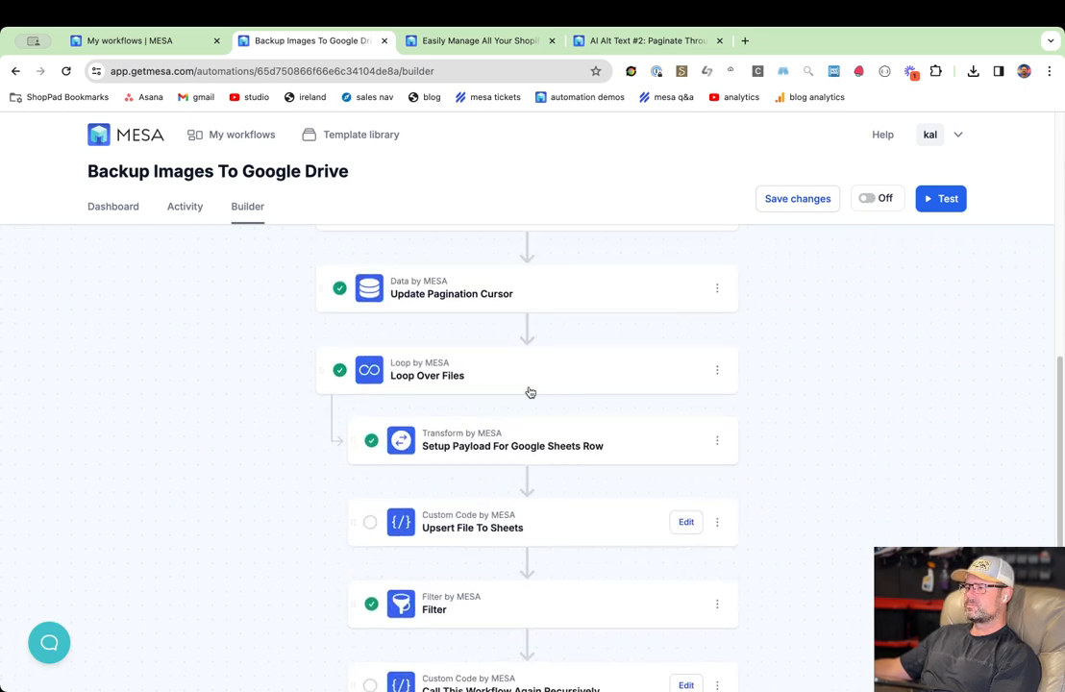
# Go back to the top of the image alt tags blog article and highlight part of its title.
pyautogui.click(472, 41)
pyautogui.scroll(15, 610, 367)
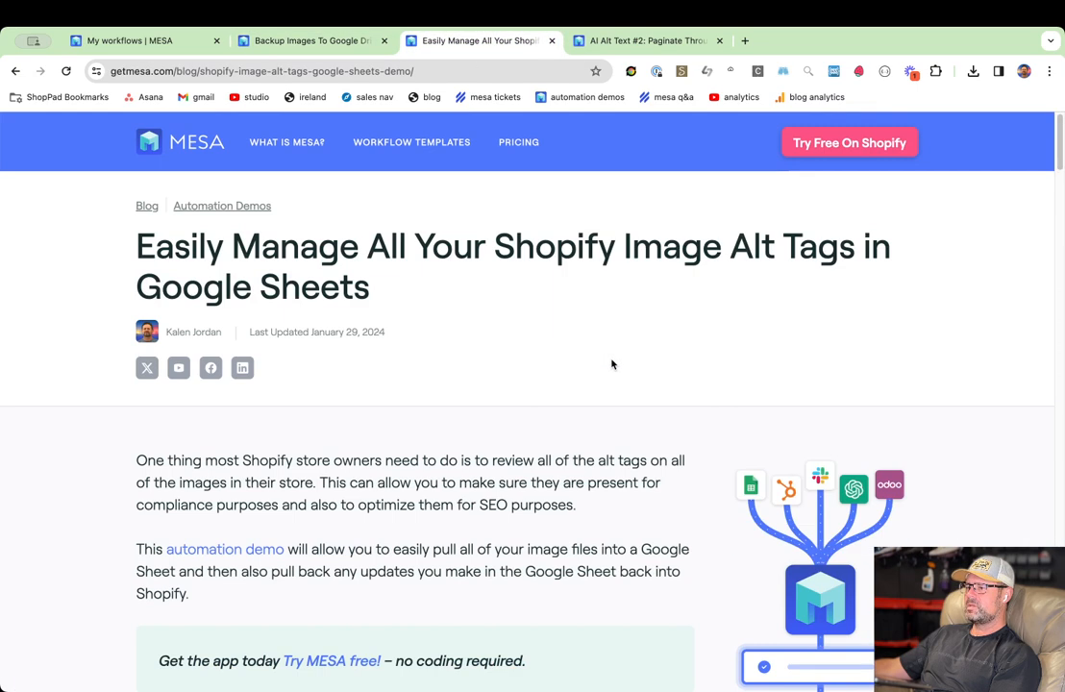
pyautogui.moveTo(261, 253); pyautogui.dragTo(519, 253)
pyautogui.click(519, 253)
# Return from the script editor to the builder of the "AI Alt Text #2: Paginate Through New Files" workflow.
pyautogui.click(642, 41)
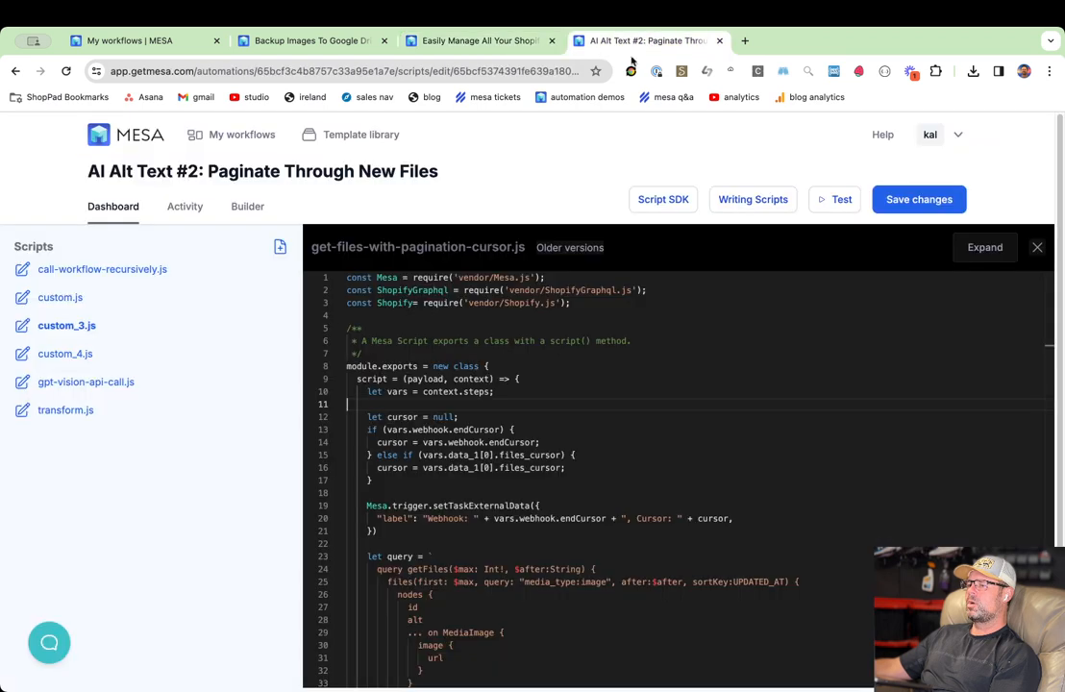
pyautogui.click(16, 71)
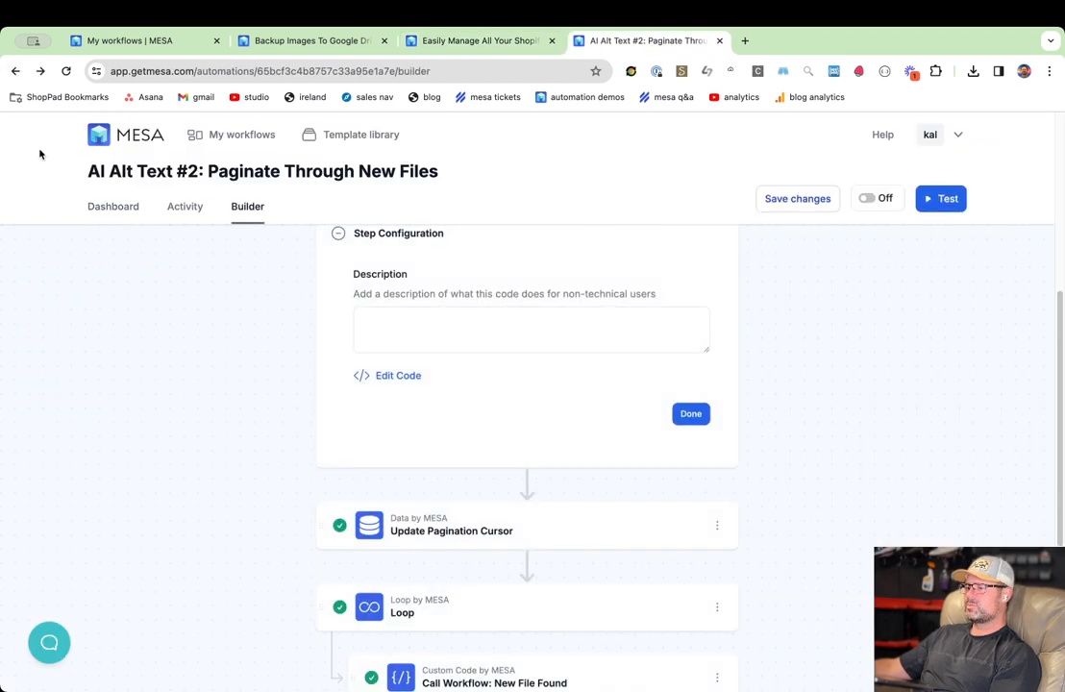
# Search My workflows for "file" and open the "Export Single Page Of Files To Sheets" workflow in its builder.
pyautogui.click(246, 142)
pyautogui.click(803, 265)
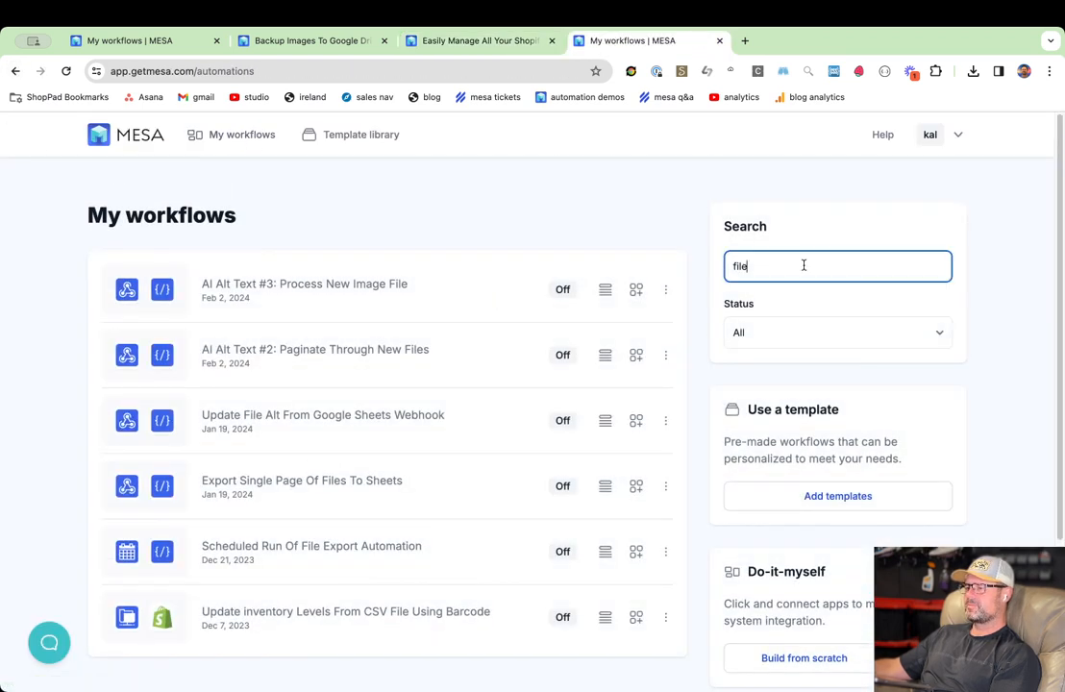
pyautogui.click(316, 483)
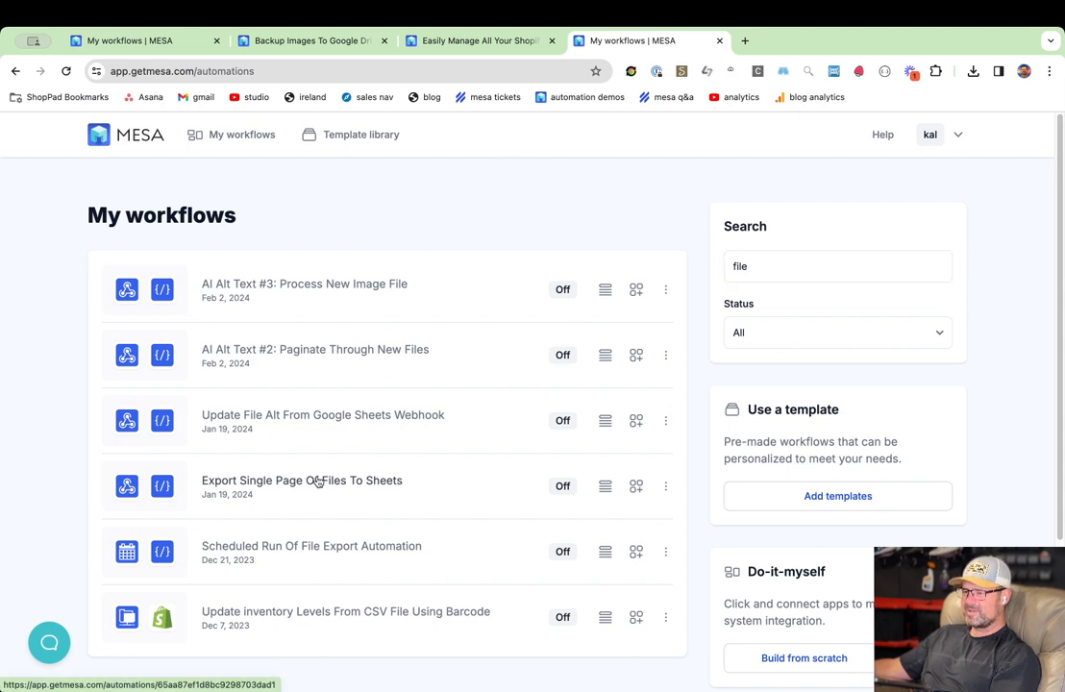
pyautogui.click(247, 207)
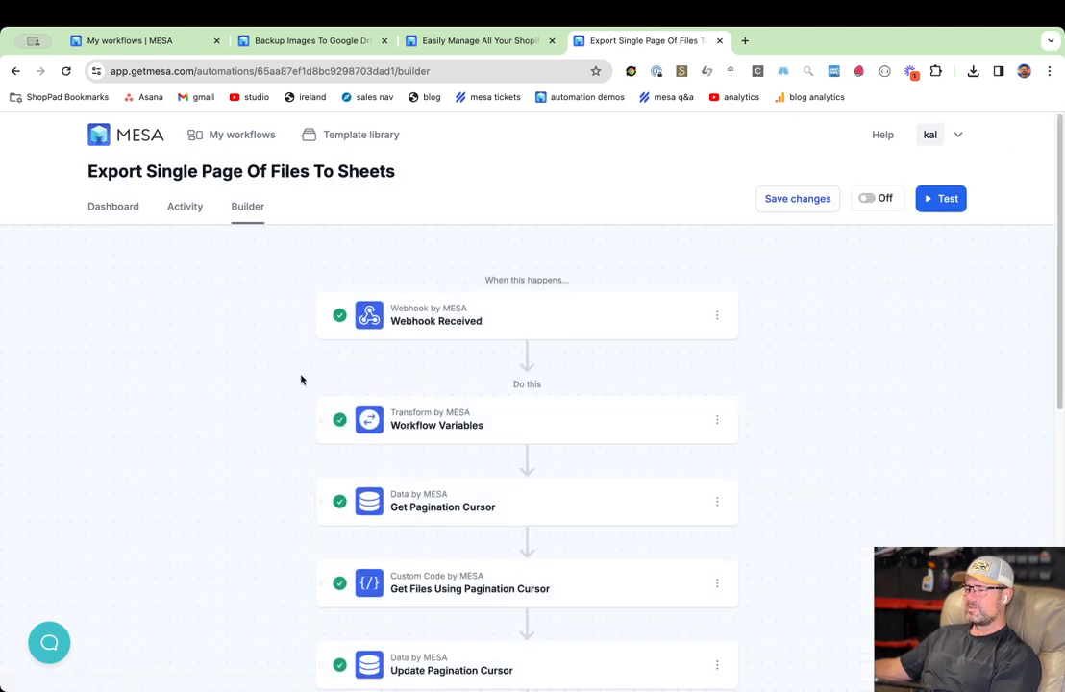
# Open the code of this workflow's Get Files Using Pagination Cursor step and copy the whole graphql-get-files.js script.
pyautogui.scroll(-5, 317, 403)
pyautogui.click(630, 456)
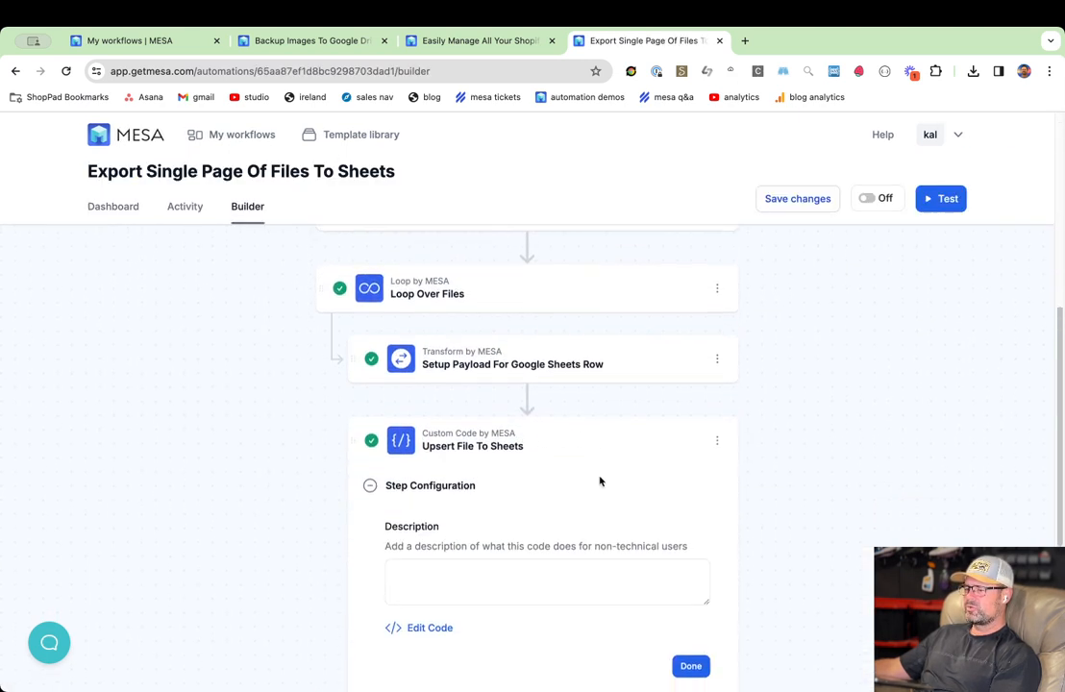
pyautogui.scroll(-3, 509, 476)
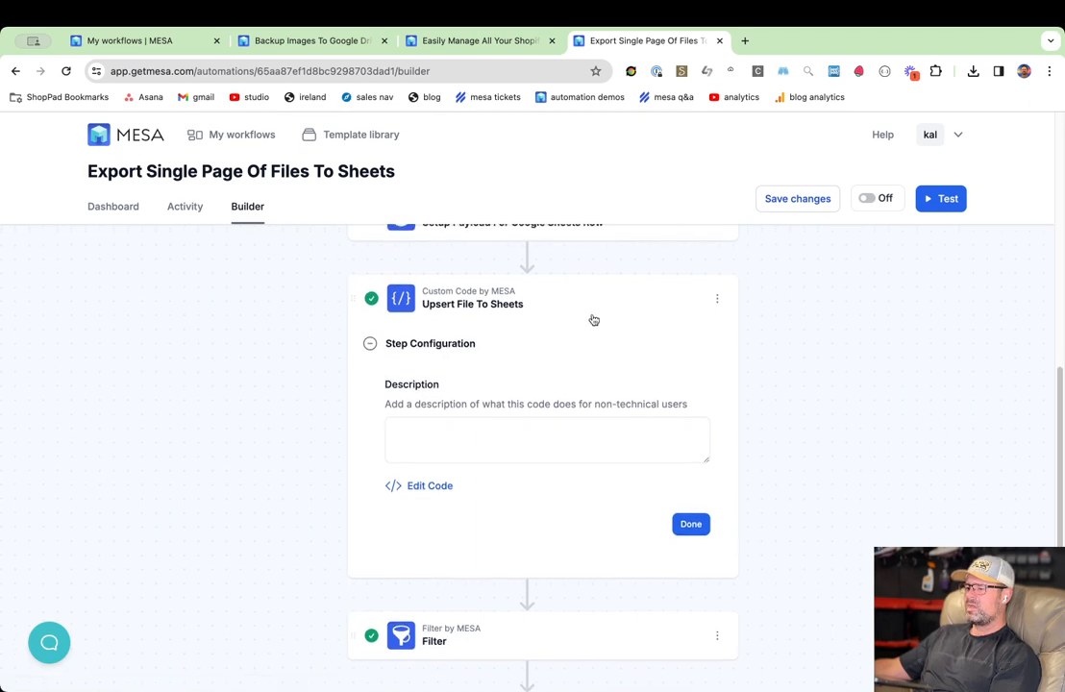
pyautogui.scroll(10, 543, 456)
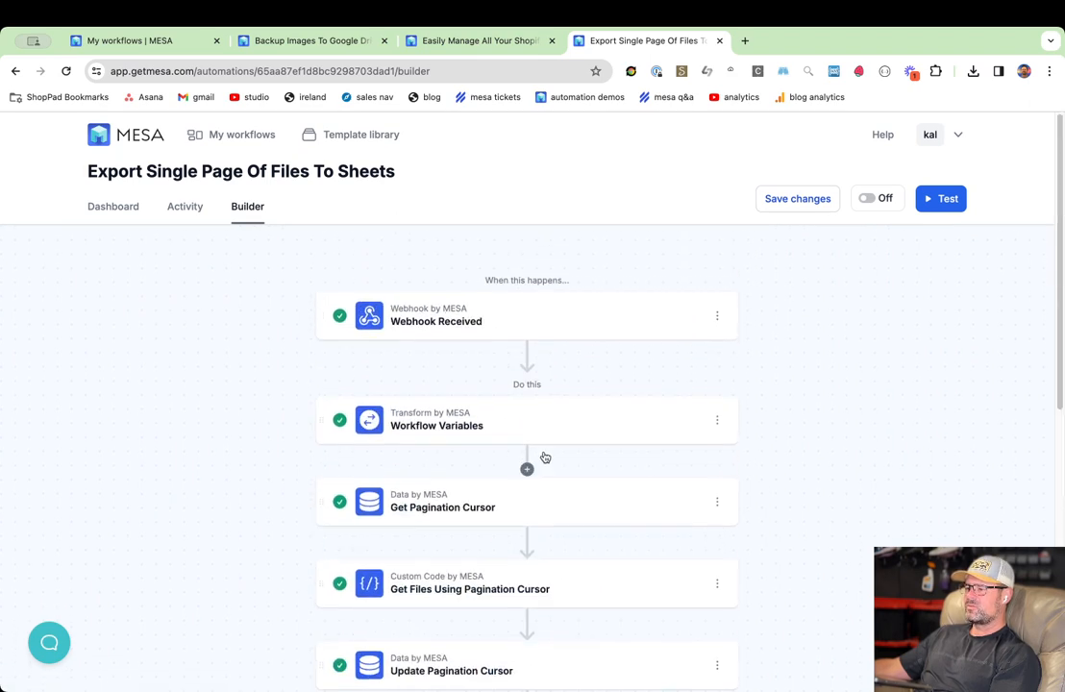
pyautogui.click(594, 581)
pyautogui.click(394, 442)
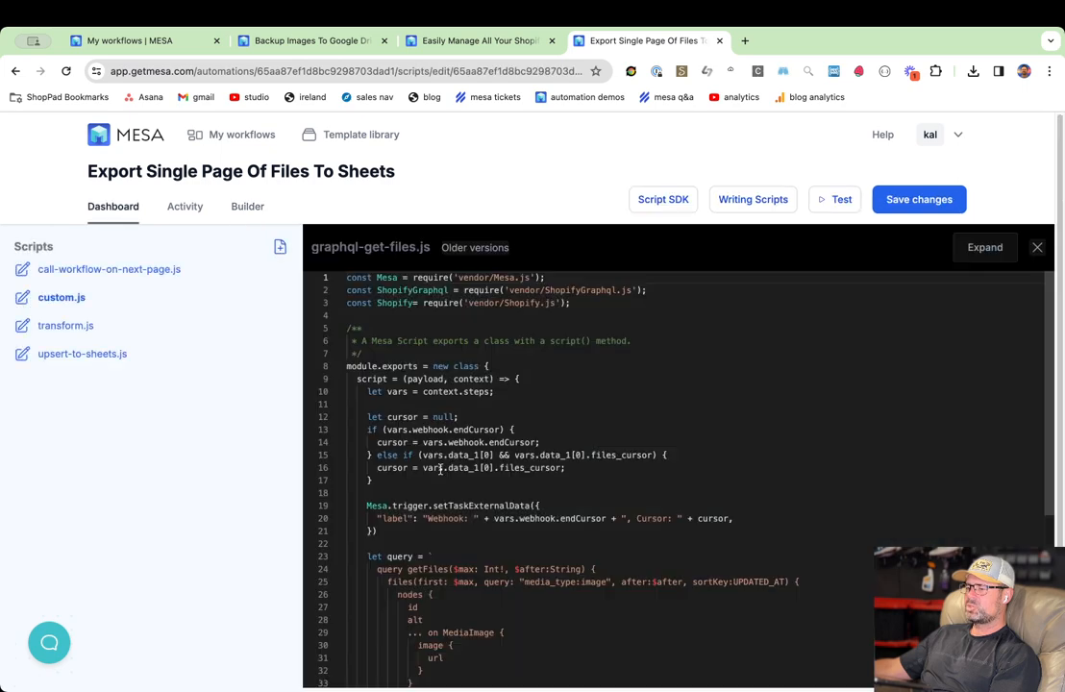
pyautogui.scroll(-5, 509, 503)
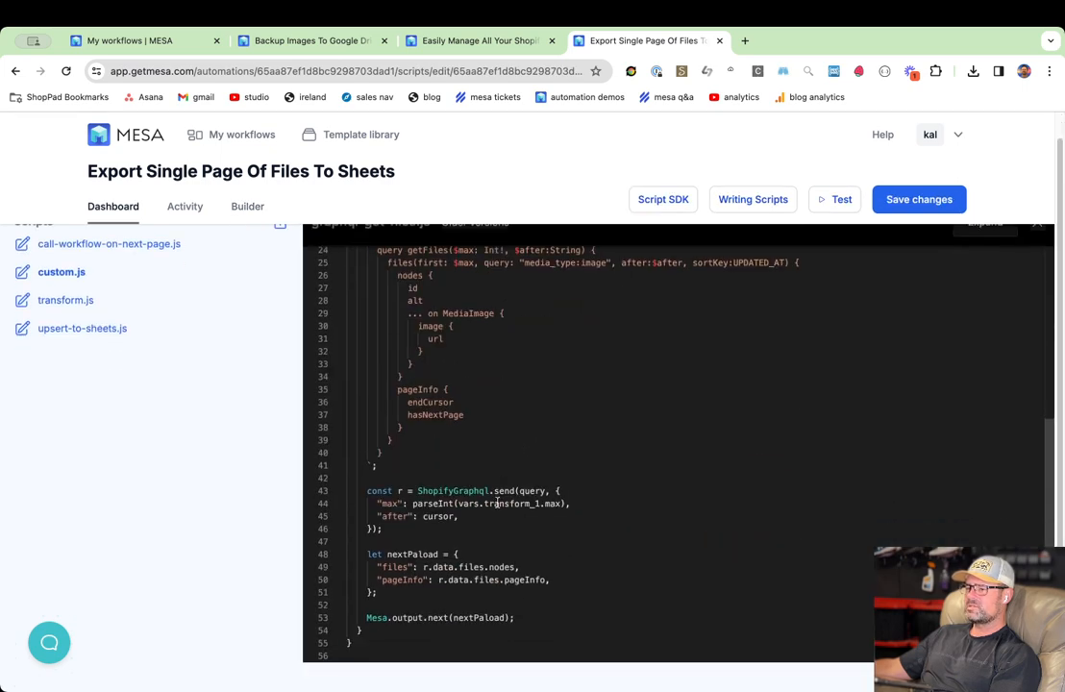
pyautogui.scroll(5, 437, 437)
pyautogui.click(425, 407)
pyautogui.hotkey('ctrl', 'a')
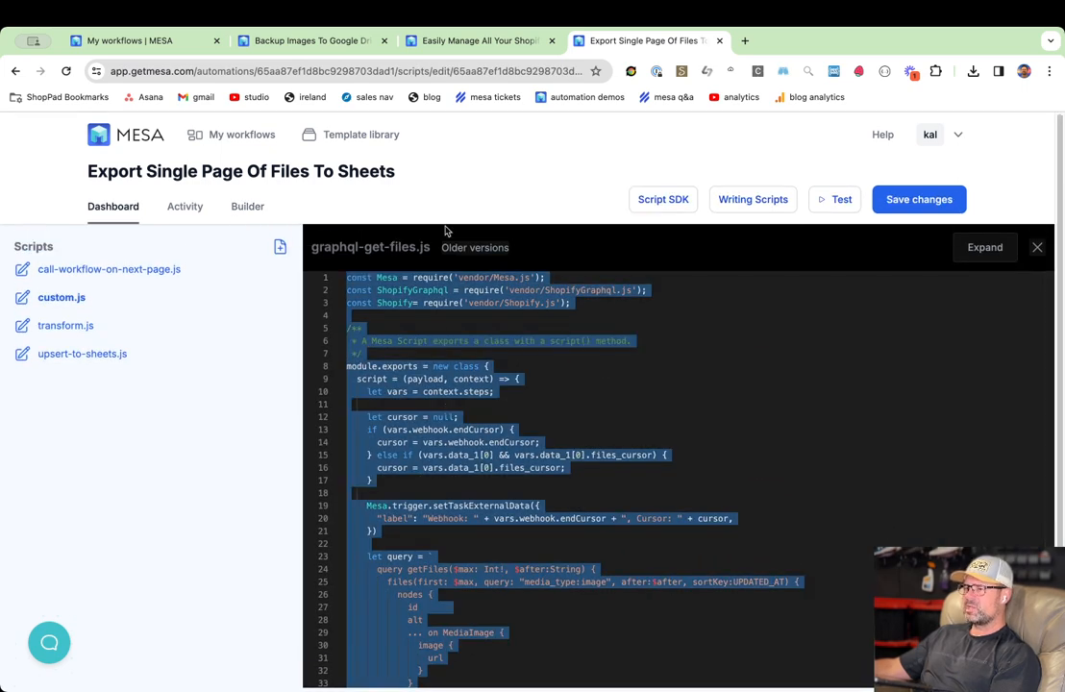
# Switch to "Backup Images To Google Drive", paste the copied script into custom.js of its Get Files Using Pagination Cursor step, and save.
pyautogui.click(279, 40)
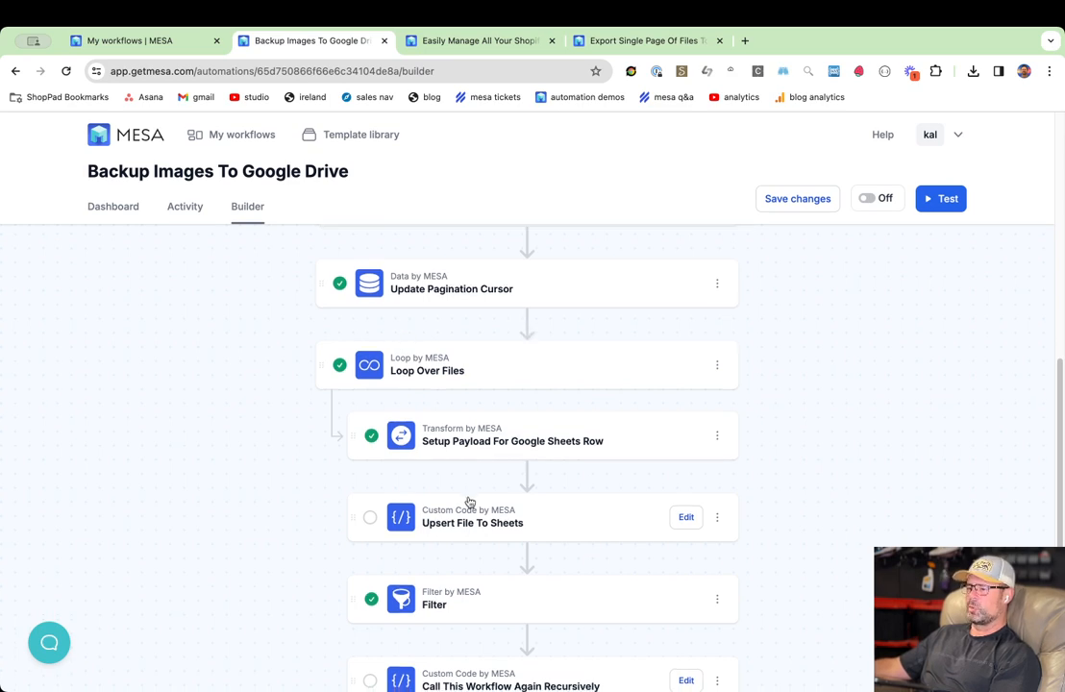
pyautogui.scroll(4, 469, 501)
pyautogui.click(394, 481)
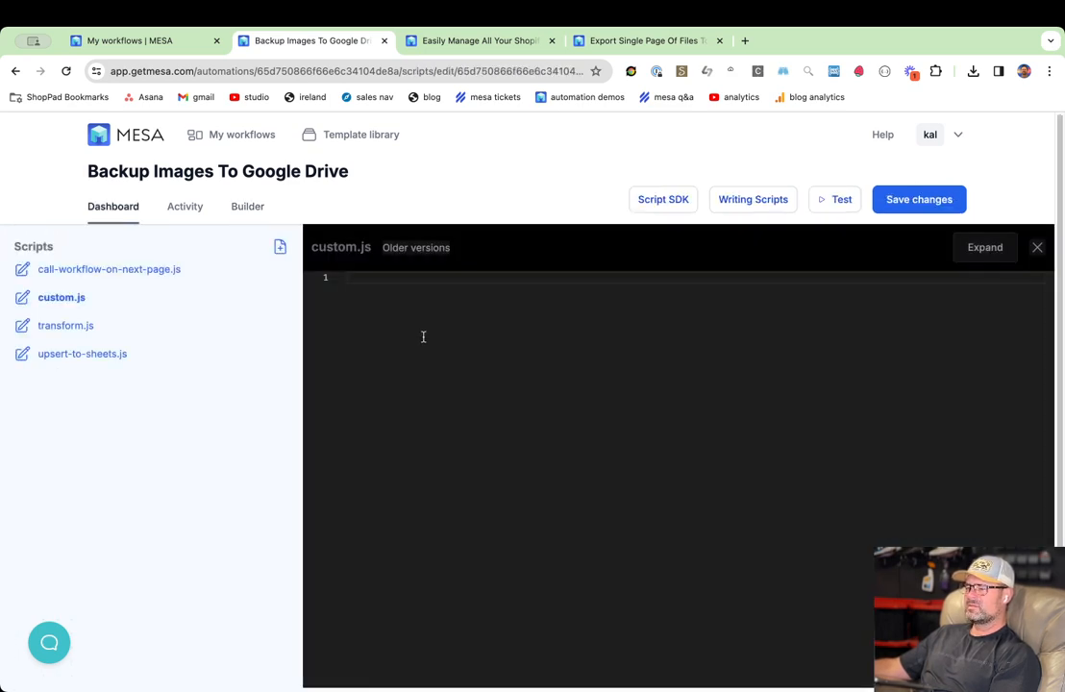
pyautogui.hotkey('ctrl', 'v')
pyautogui.hotkey('ctrl', 's')
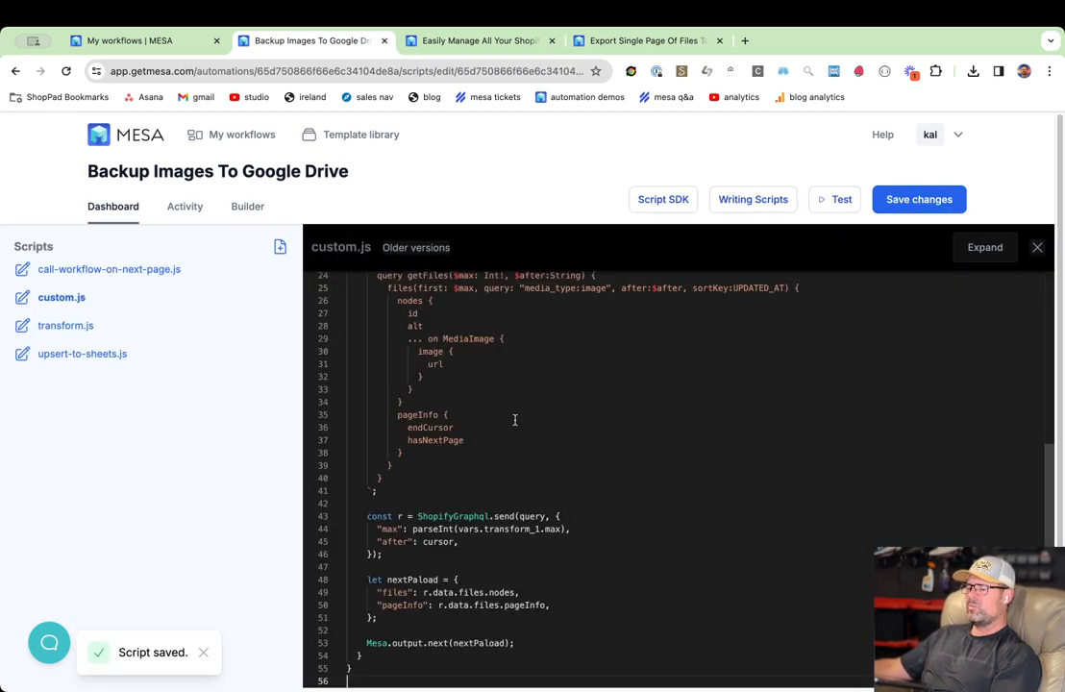
# Examine the cursor logic in custom.js, highlighting the webhook.endCursor condition and the data_1 files_cursor reference.
pyautogui.scroll(5, 516, 423)
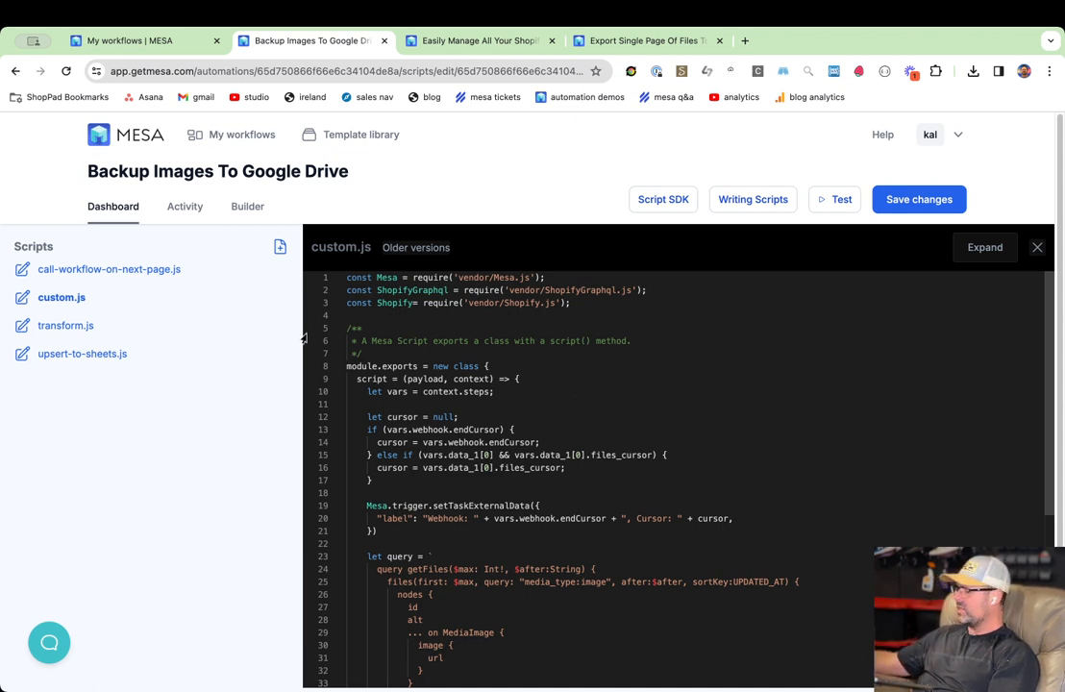
pyautogui.click(434, 391)
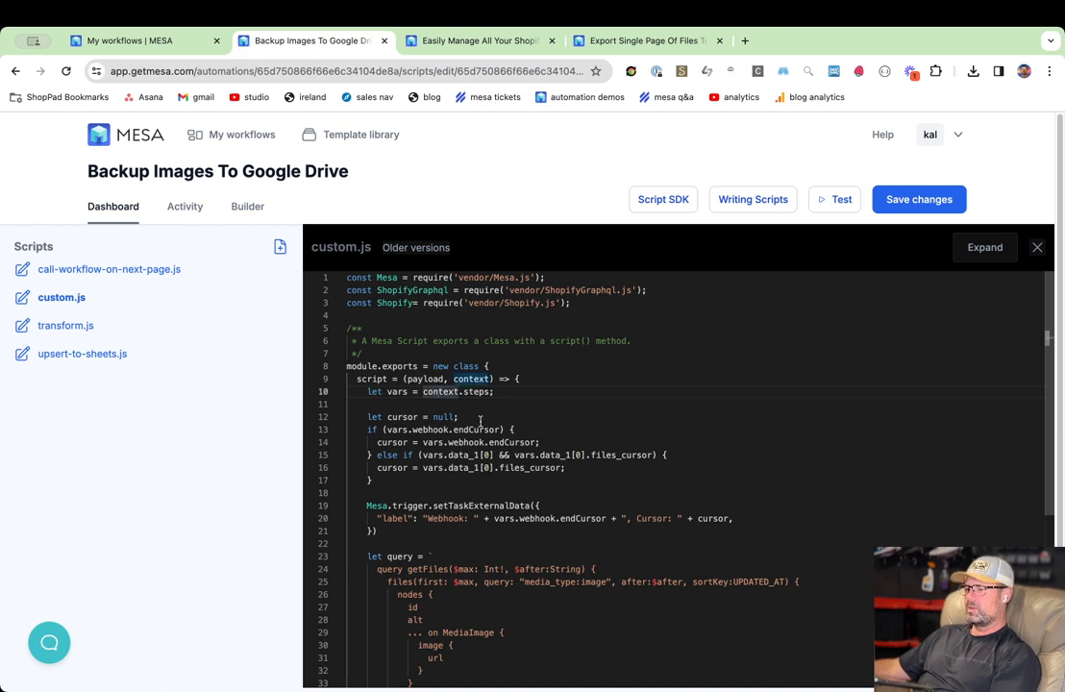
pyautogui.scroll(-2, 480, 413)
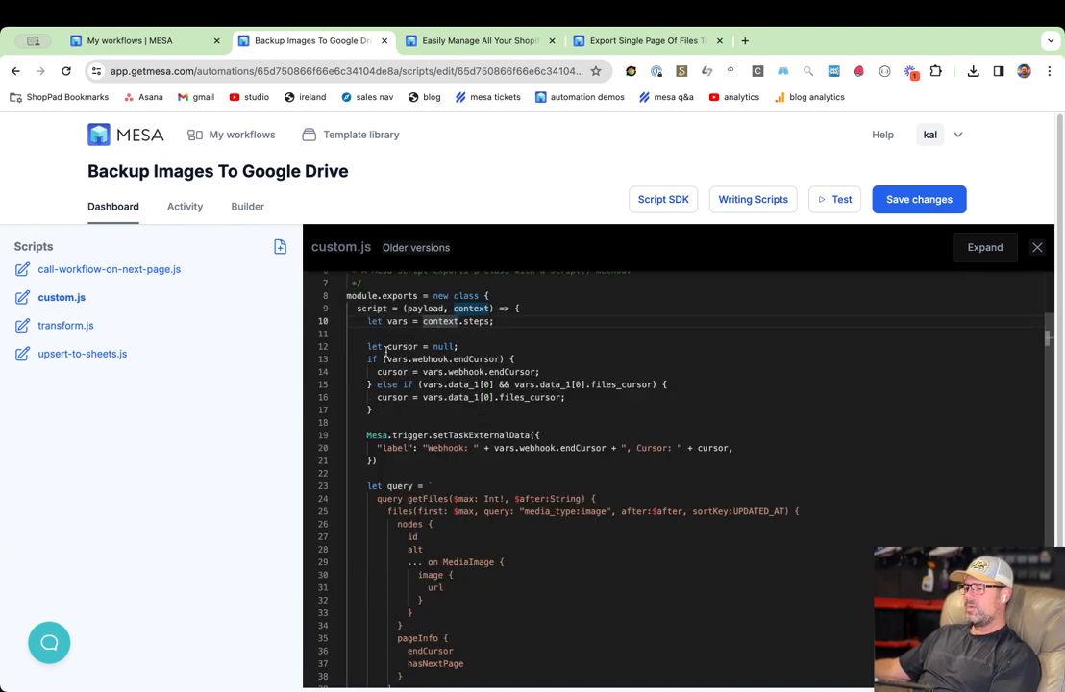
pyautogui.moveTo(366, 346); pyautogui.dragTo(514, 373)
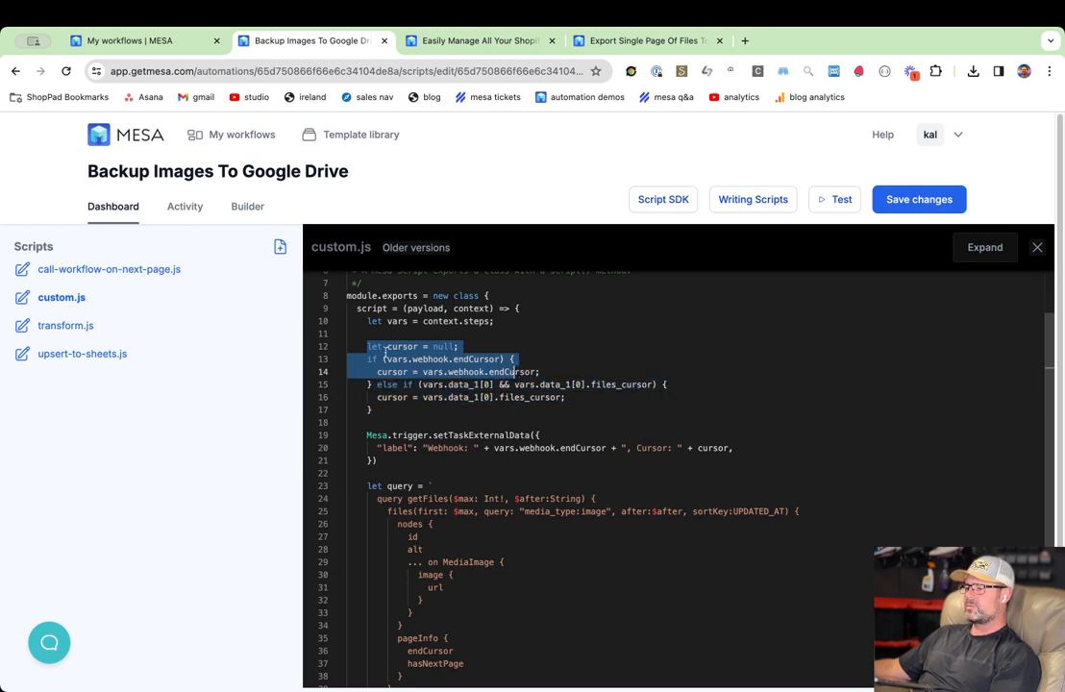
pyautogui.click(454, 415)
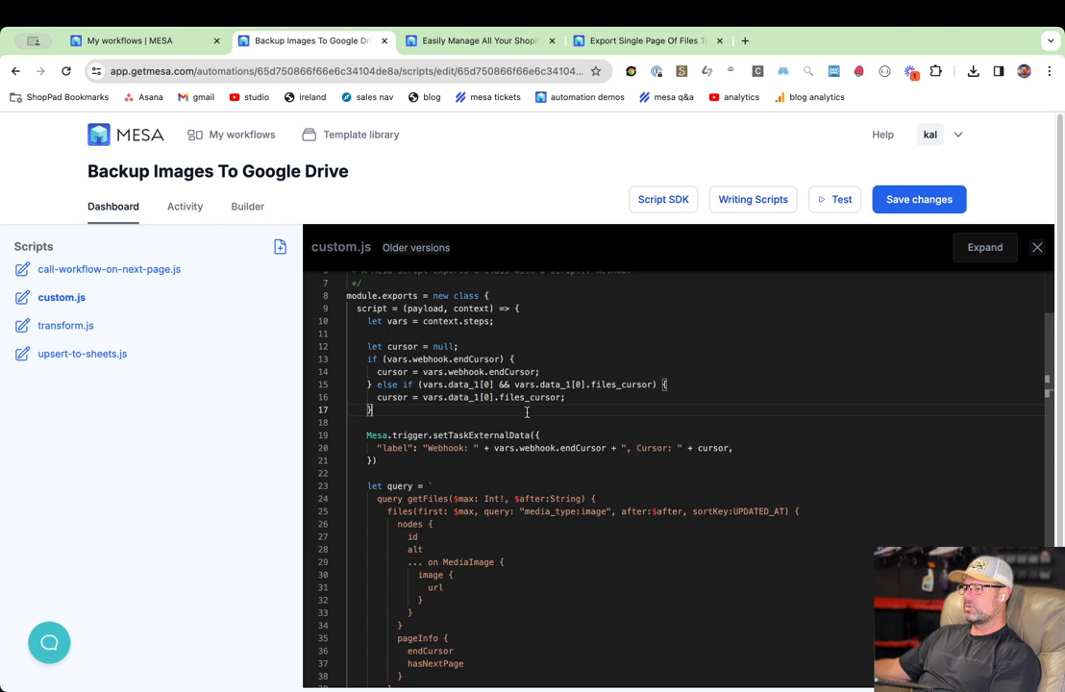
pyautogui.doubleClick(461, 384)
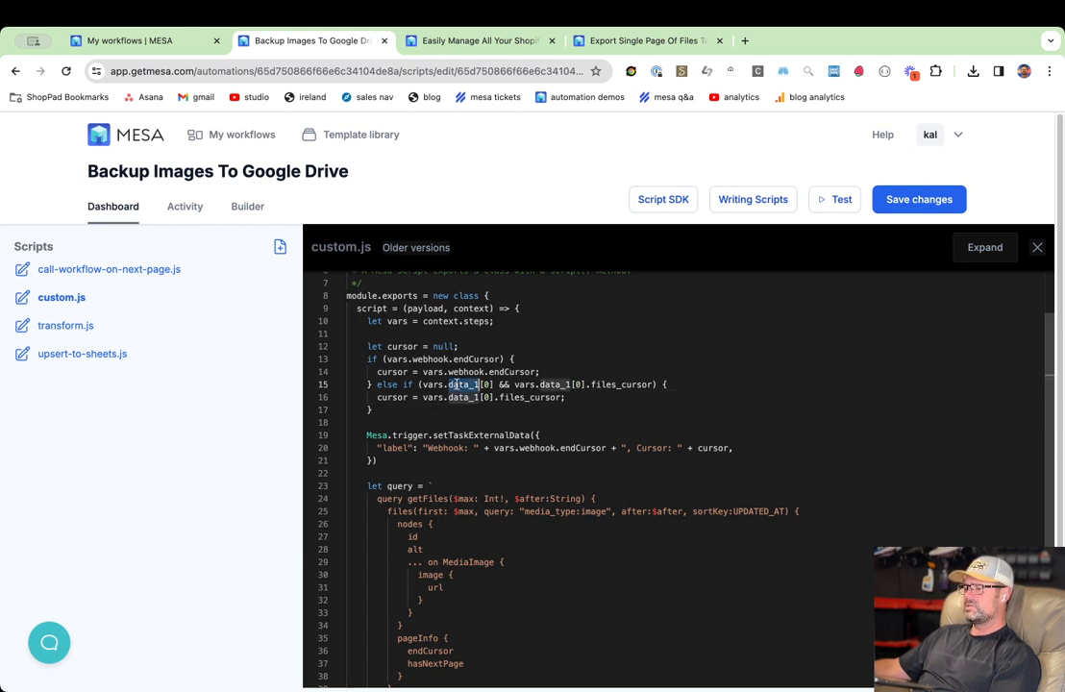
pyautogui.moveTo(461, 384); pyautogui.dragTo(598, 384)
# Replace the if/else block that sets the cursor in custom.js with Mesa.storage.get('cursor');.
pyautogui.moveTo(431, 404); pyautogui.dragTo(367, 363)
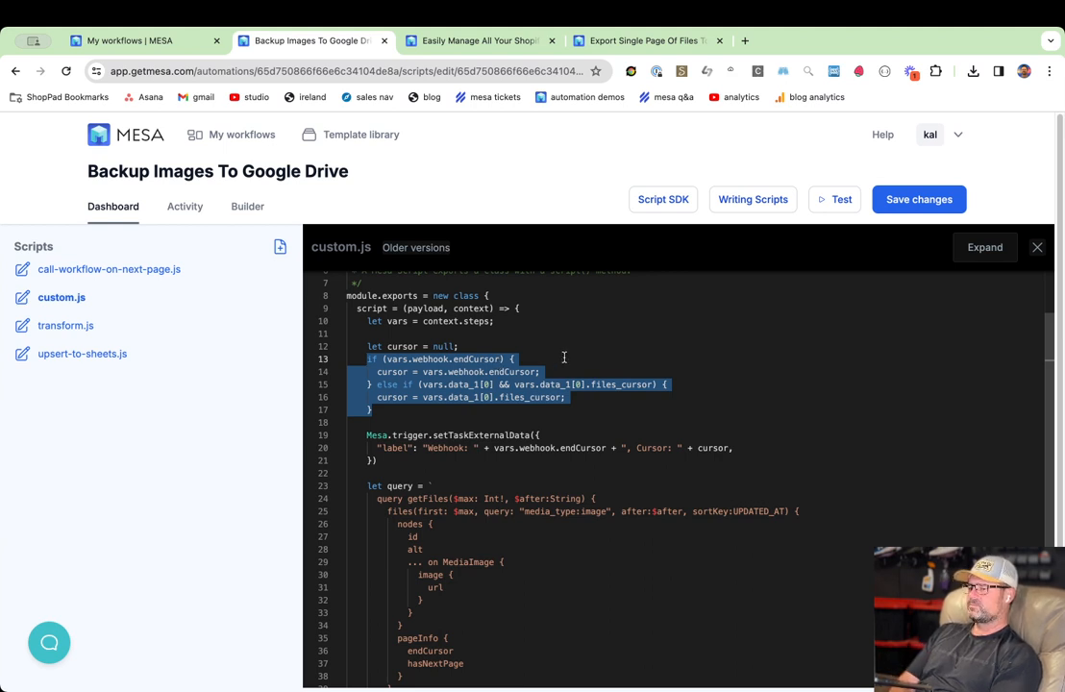
pyautogui.press('BackSpace')
pyautogui.write('Mes')
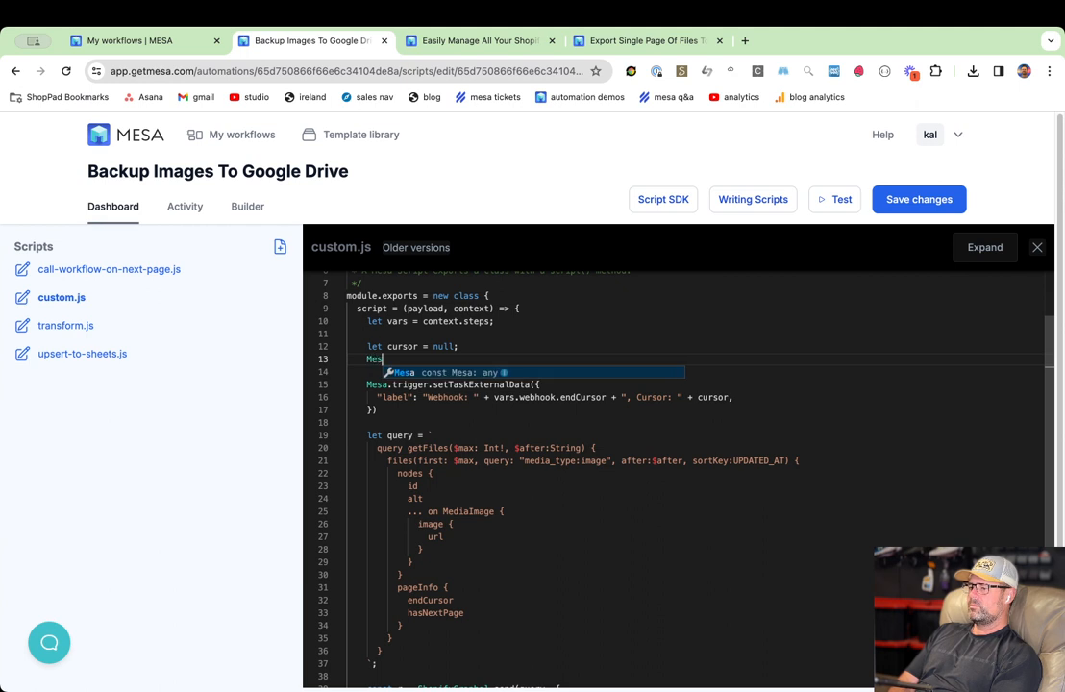
pyautogui.write('a.stor')
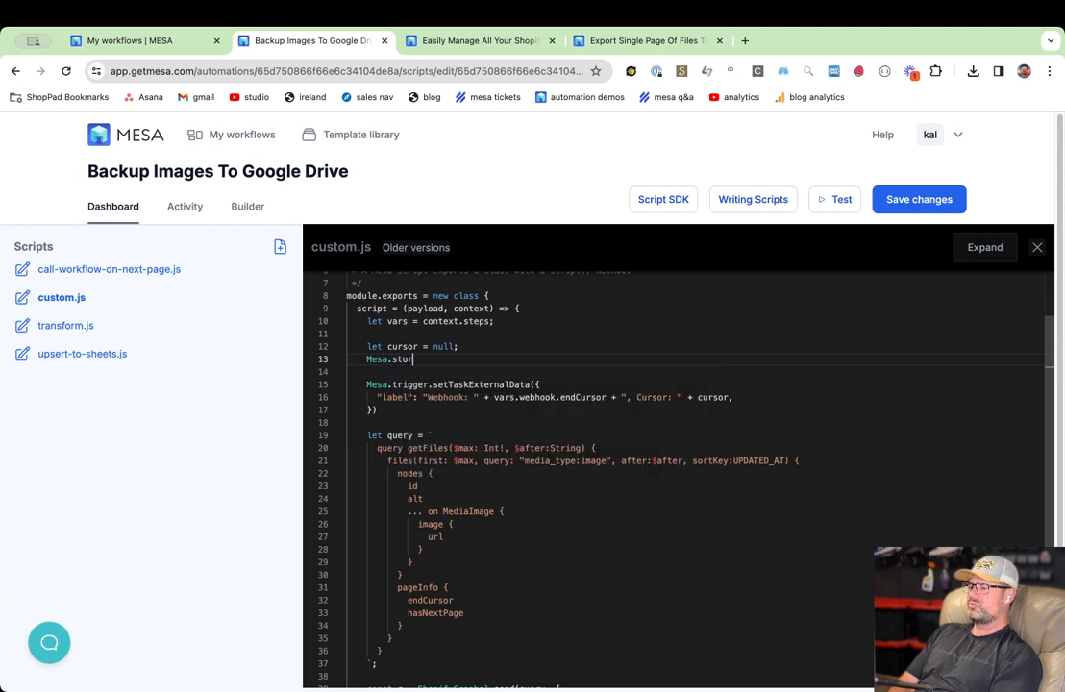
pyautogui.write("age.get('cursor');")
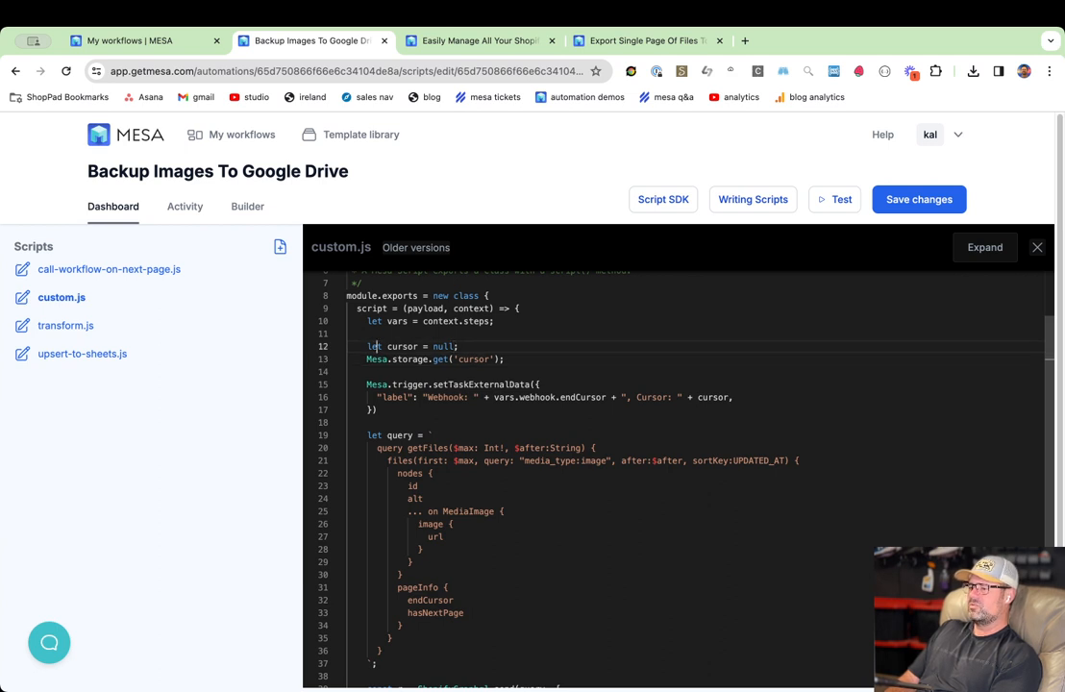
# Assign the storage call to a variable by putting "let cursor =" in front of Mesa.storage.get('cursor').
pyautogui.moveTo(366, 346); pyautogui.dragTo(429, 345)
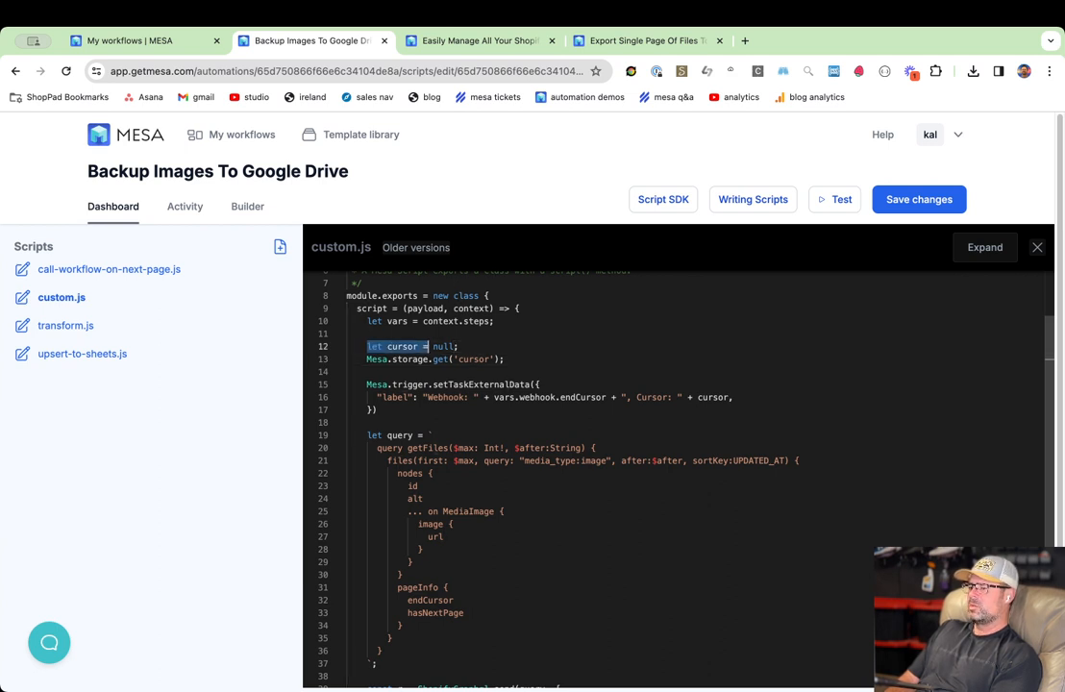
pyautogui.press('super+c')
pyautogui.press('Down')
pyautogui.press('super+Left')
pyautogui.press('super+v')
pyautogui.write('=')
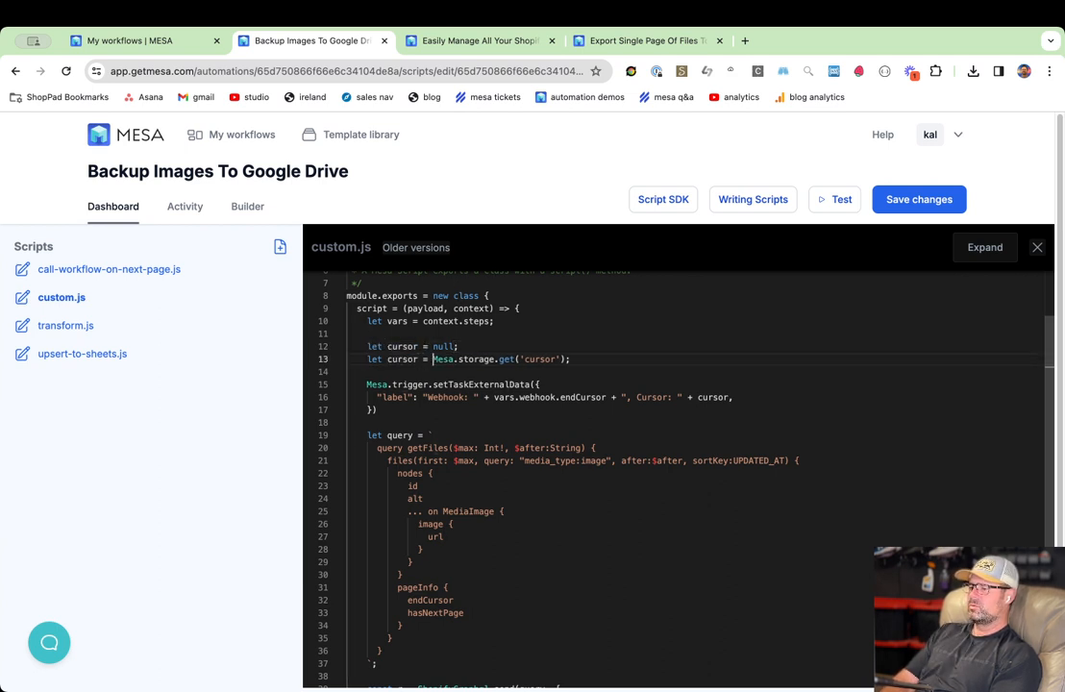
# Delete the line "let cursor = null;" from custom.js and save the script.
pyautogui.press('Up')
pyautogui.press('super+Left')
pyautogui.press('super+Left')
pyautogui.hotkey('shift', 'Down')
pyautogui.press('BackSpace')
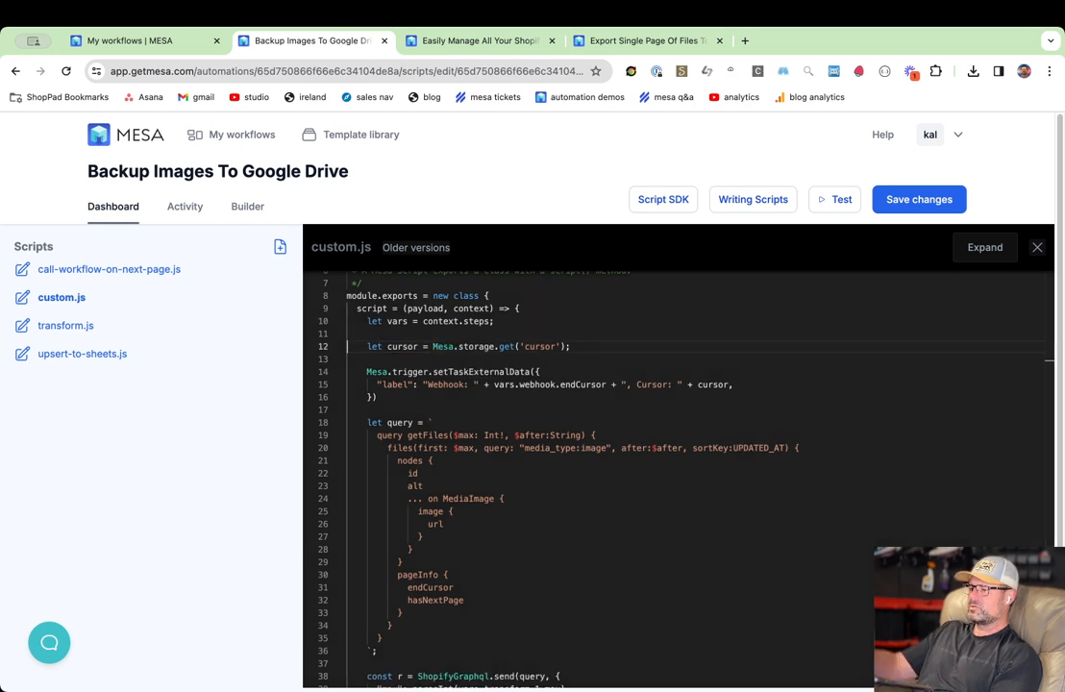
pyautogui.press('super+s')
# Return to the builder and copy pageInfo.endCursor from the files_cursor value in the Update Pagination Cursor step.
pyautogui.scroll(-5, 451, 527)
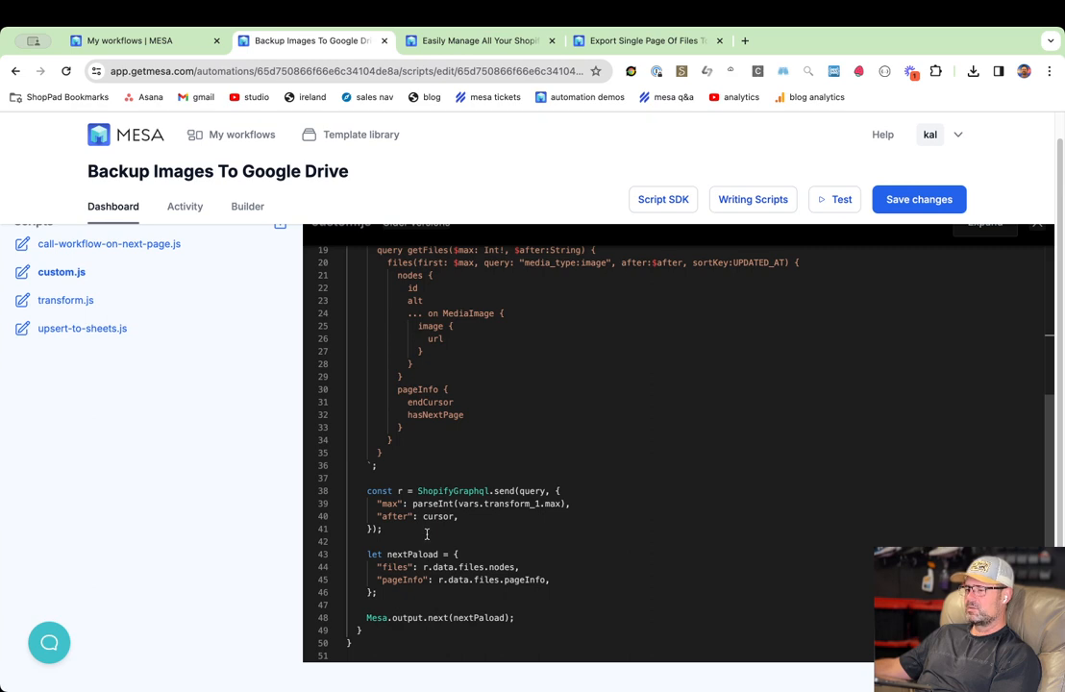
pyautogui.scroll(2, 426, 534)
pyautogui.scroll(2, 426, 535)
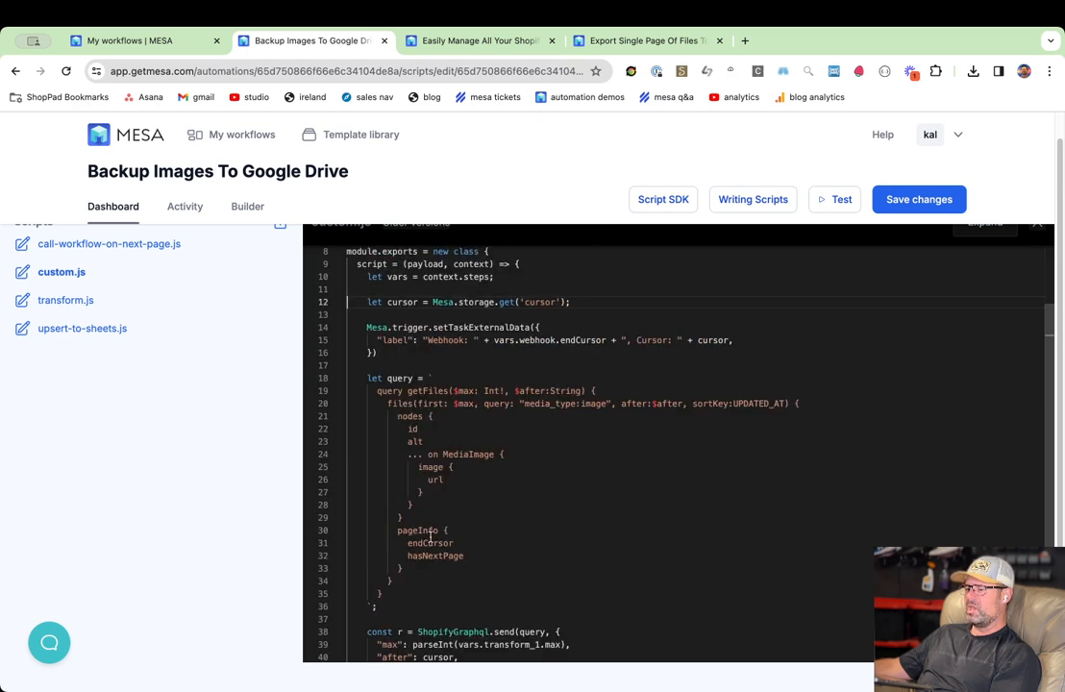
pyautogui.scroll(-4, 430, 534)
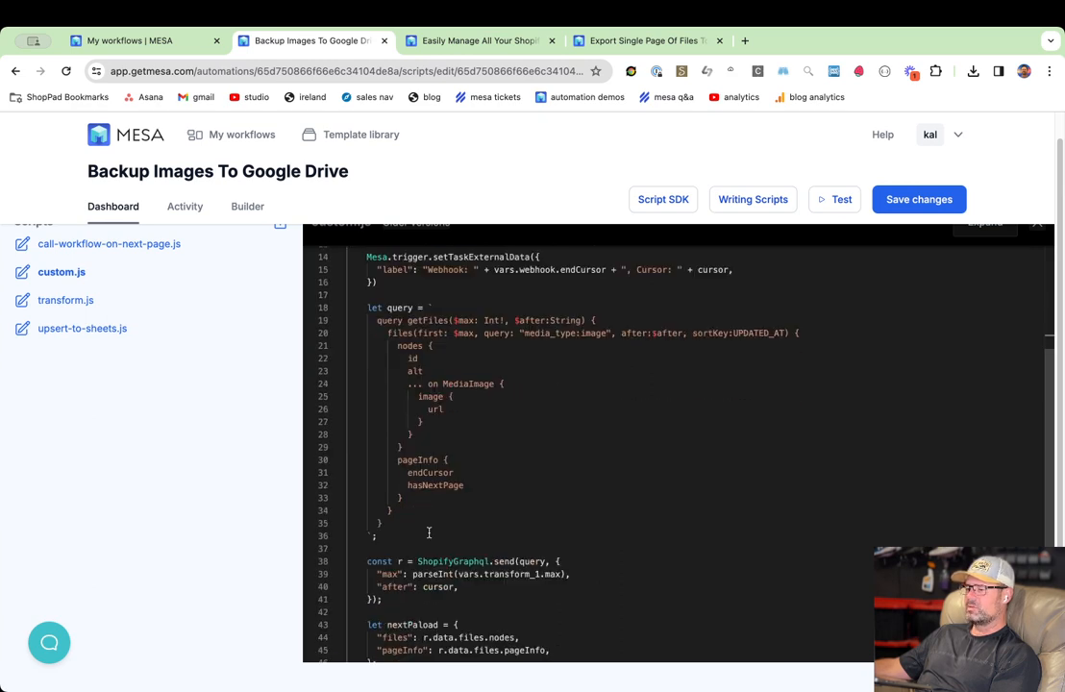
pyautogui.click(249, 205)
pyautogui.click(572, 520)
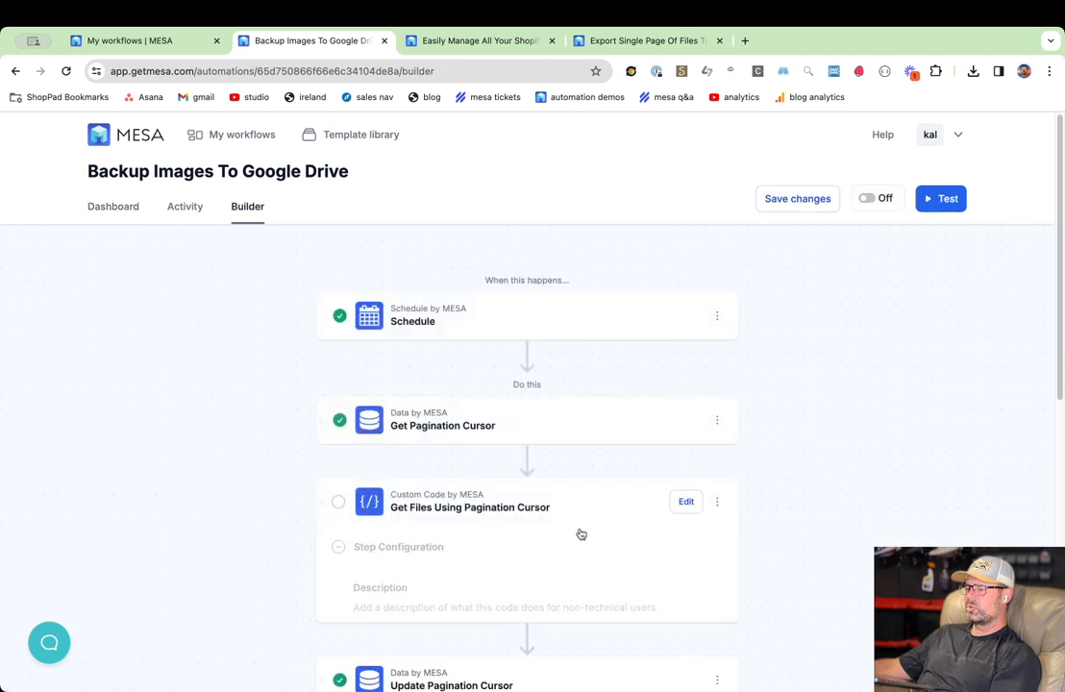
pyautogui.scroll(-1, 568, 542)
pyautogui.click(600, 546)
pyautogui.scroll(-5, 588, 544)
pyautogui.scroll(-3, 452, 539)
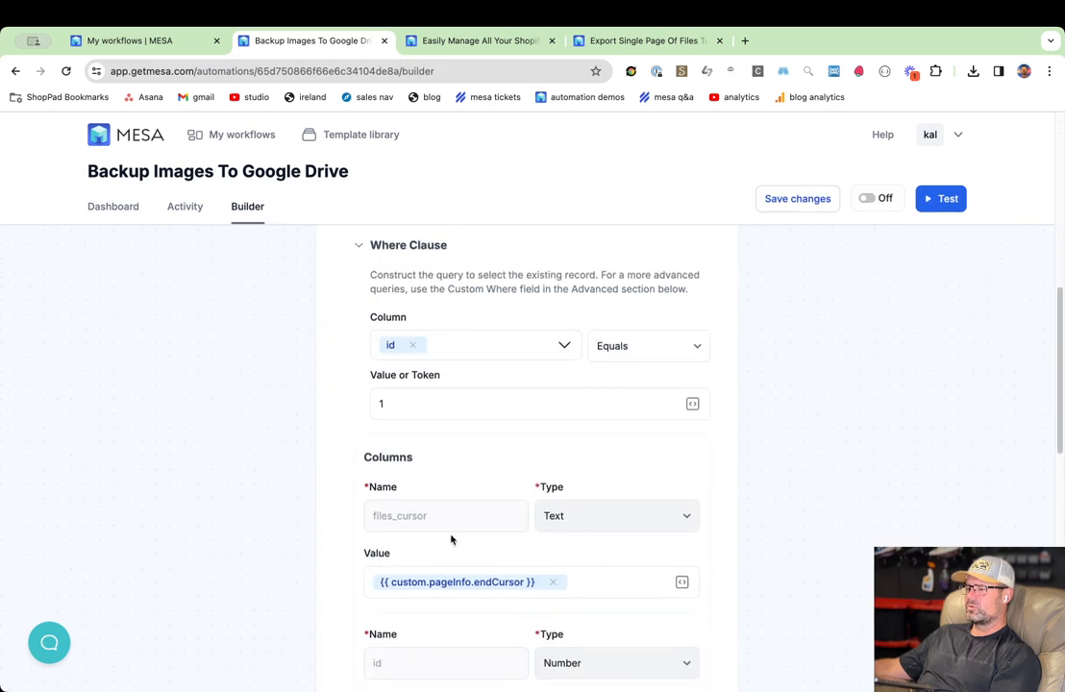
pyautogui.click(464, 486)
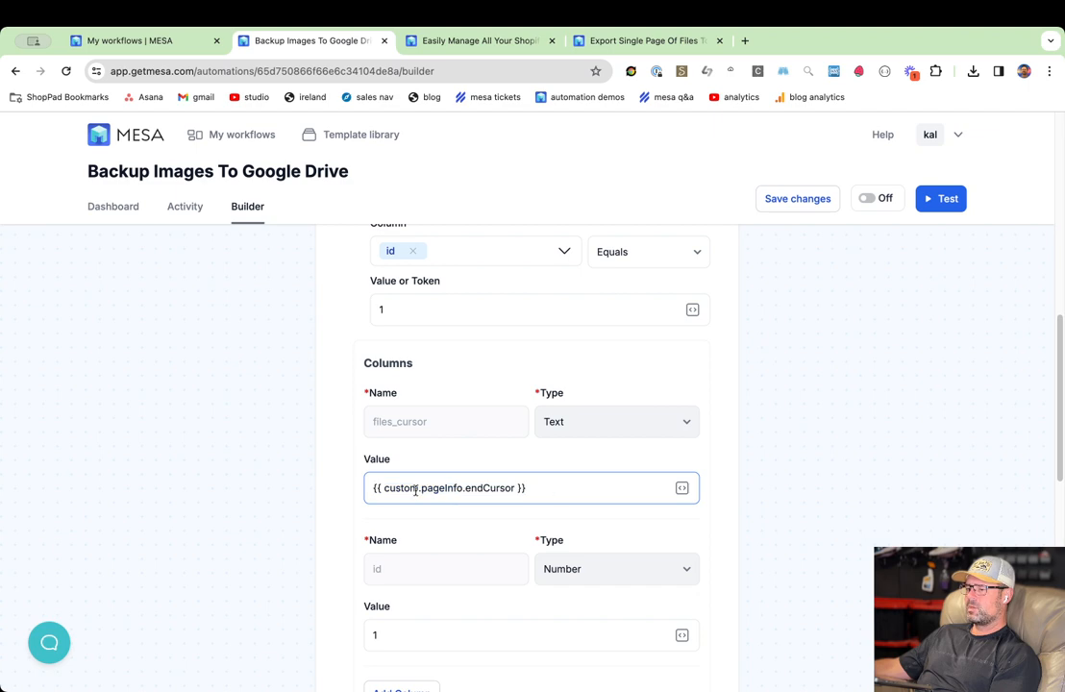
pyautogui.moveTo(420, 489); pyautogui.dragTo(486, 491)
pyautogui.press('super+c')
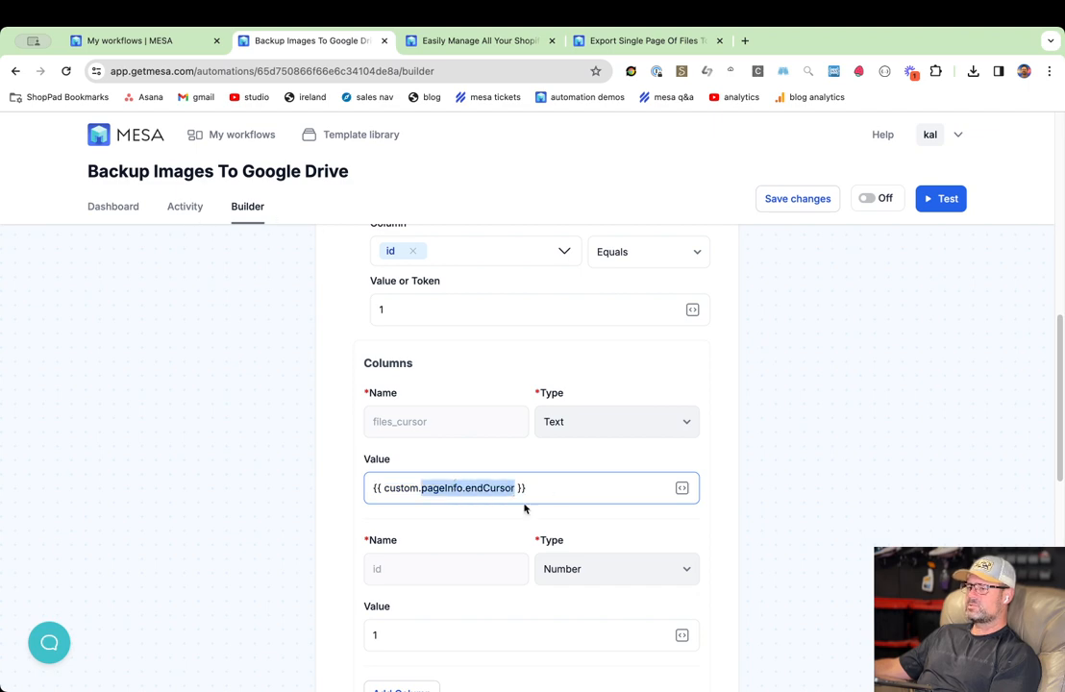
# Collapse the Update Pagination Cursor step and check the configuration of the Get Pagination Cursor step.
pyautogui.scroll(5, 534, 504)
pyautogui.scroll(2, 525, 516)
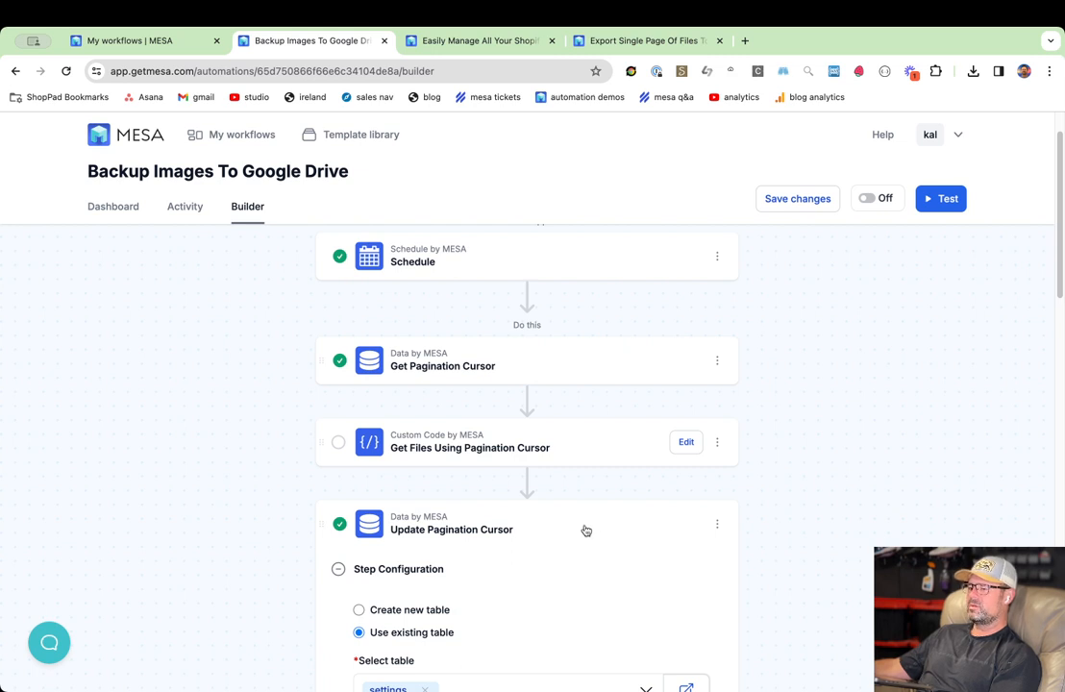
pyautogui.click(555, 524)
pyautogui.click(529, 369)
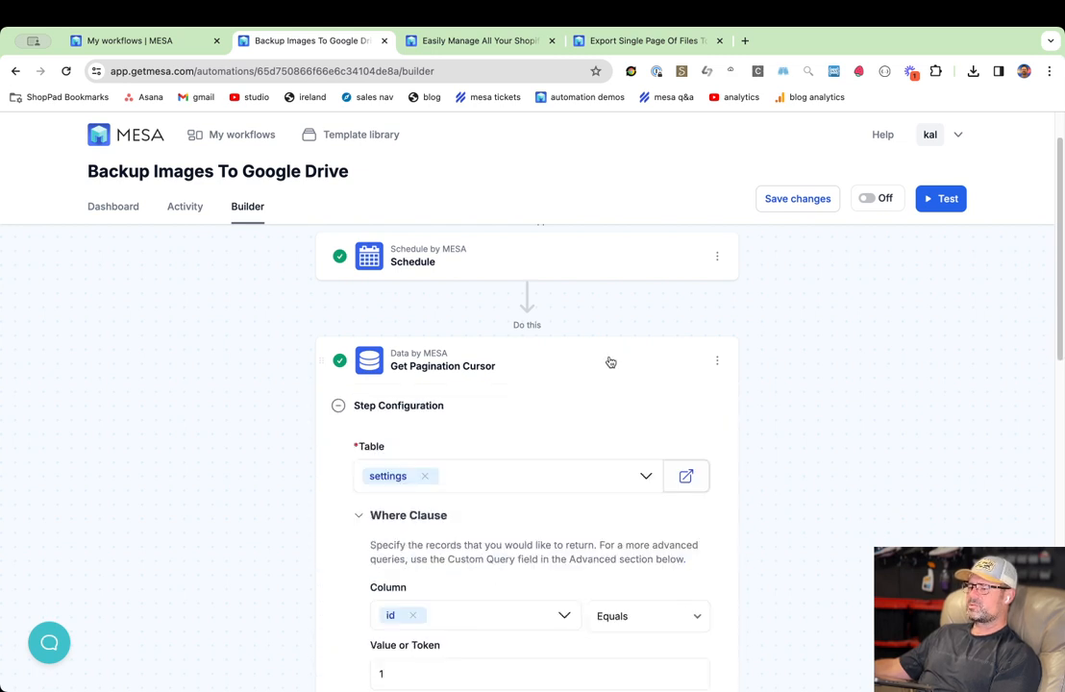
pyautogui.click(620, 365)
pyautogui.scroll(1, 391, 489)
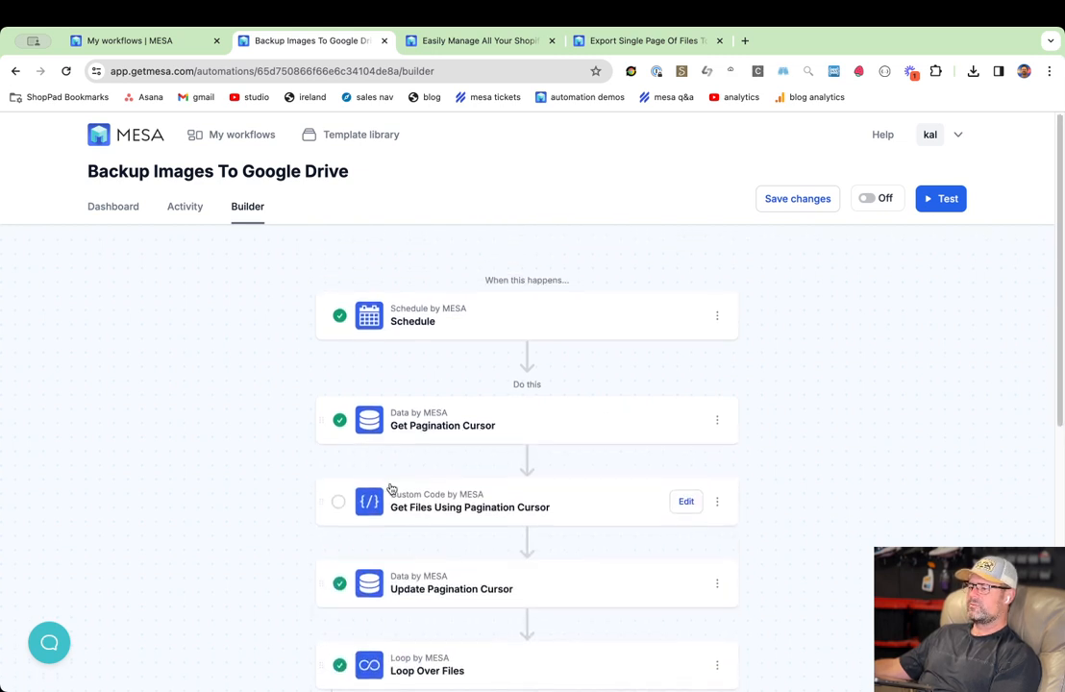
# Open the code of the Get Files Using Pagination Cursor step and insert an empty line below the nextPaload object.
pyautogui.click(608, 518)
pyautogui.scroll(-3, 610, 508)
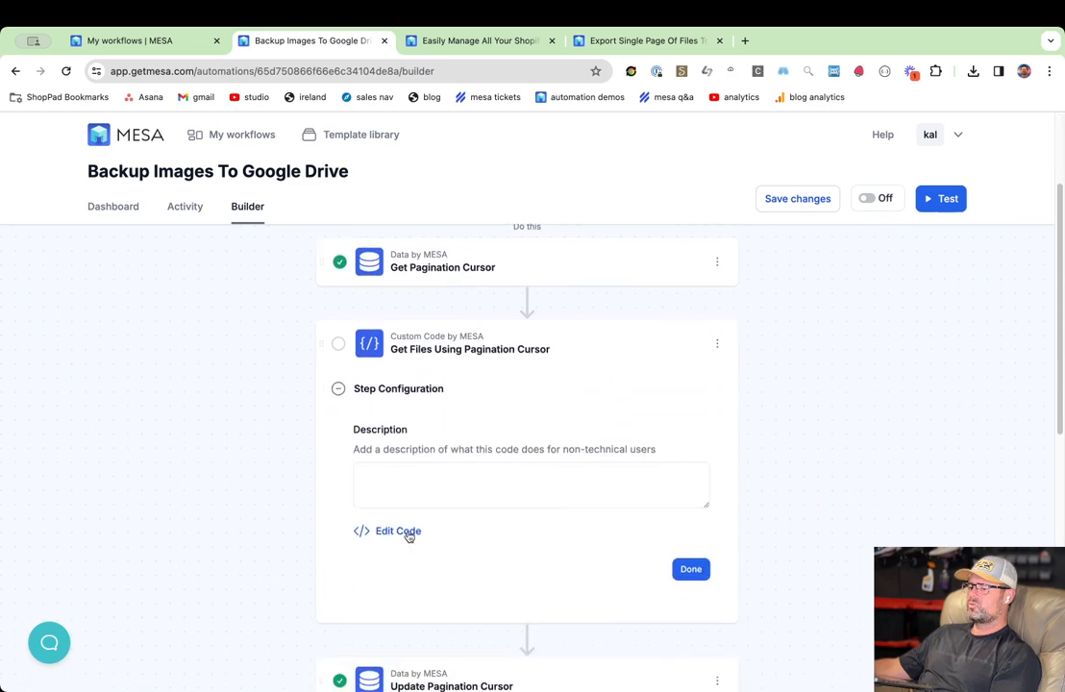
pyautogui.click(403, 533)
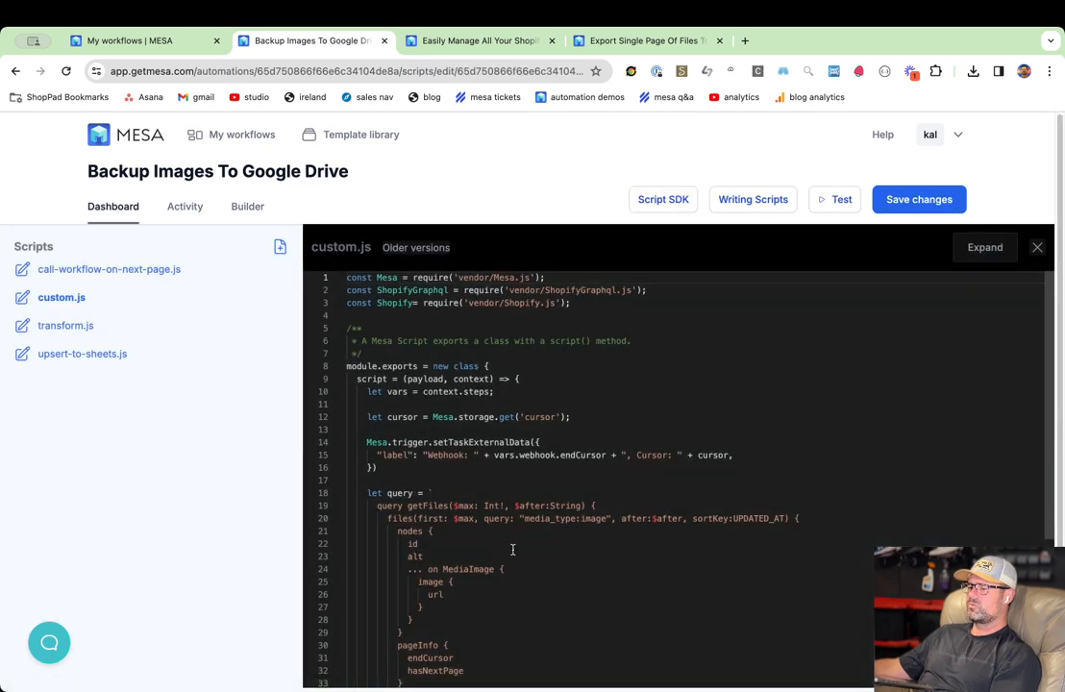
pyautogui.scroll(-2, 511, 547)
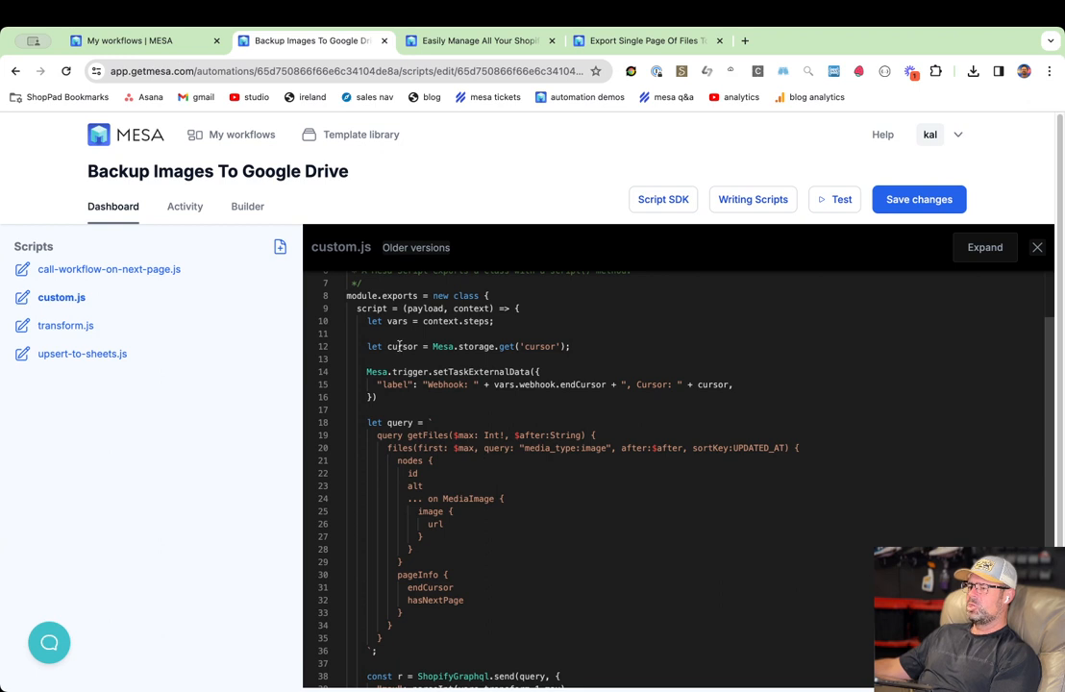
pyautogui.click(370, 346)
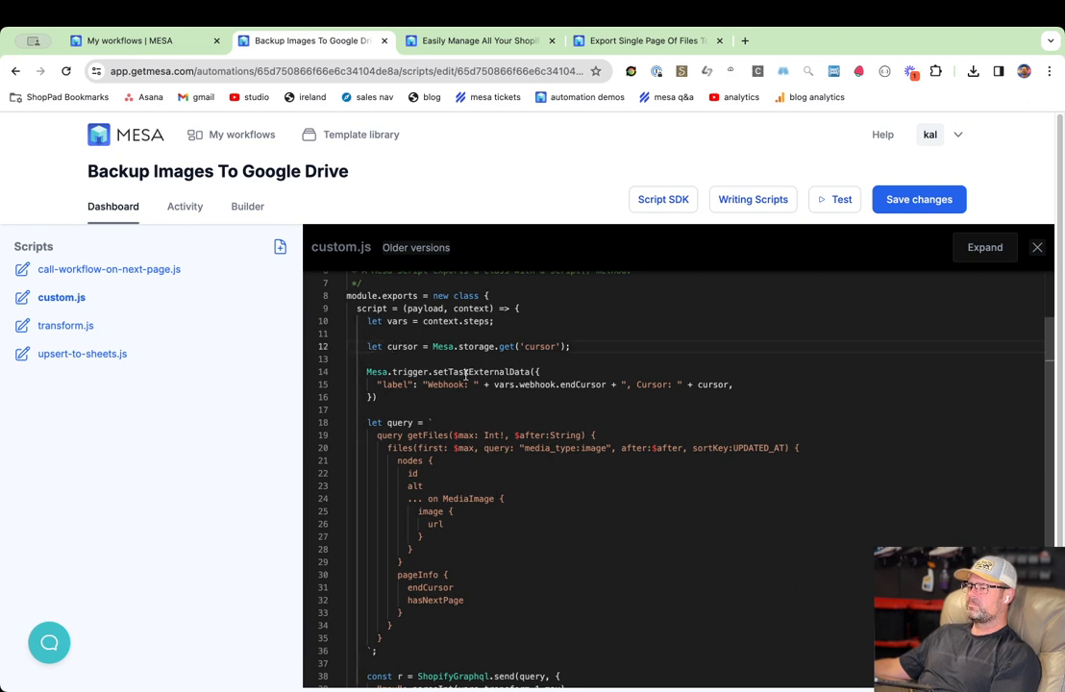
pyautogui.scroll(-4, 451, 414)
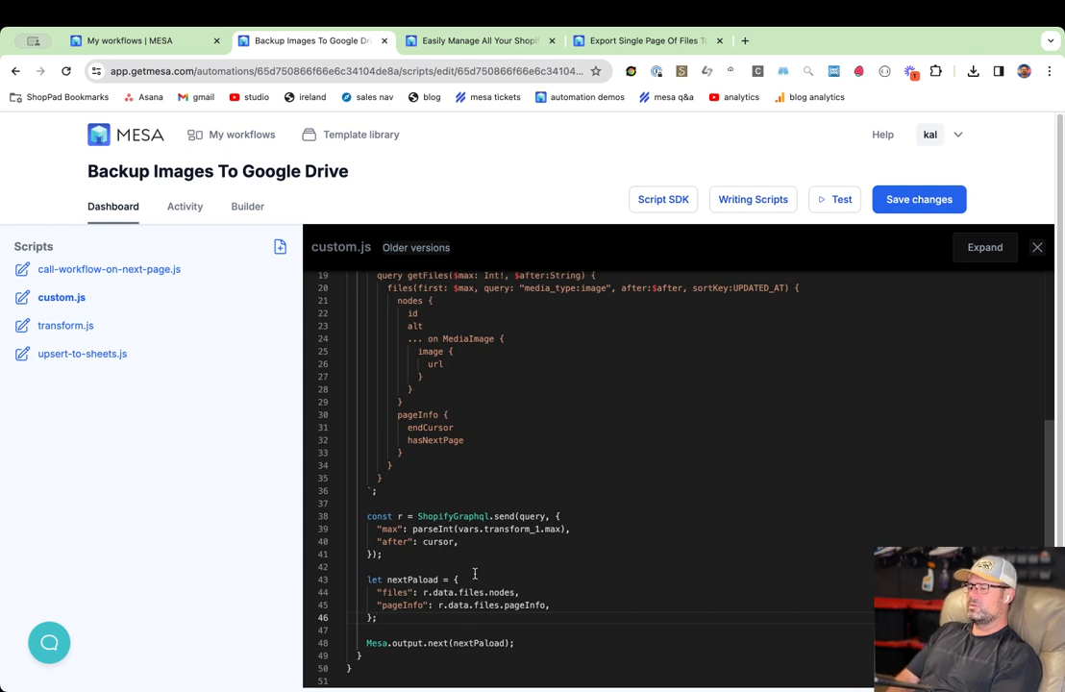
pyautogui.press('Up')
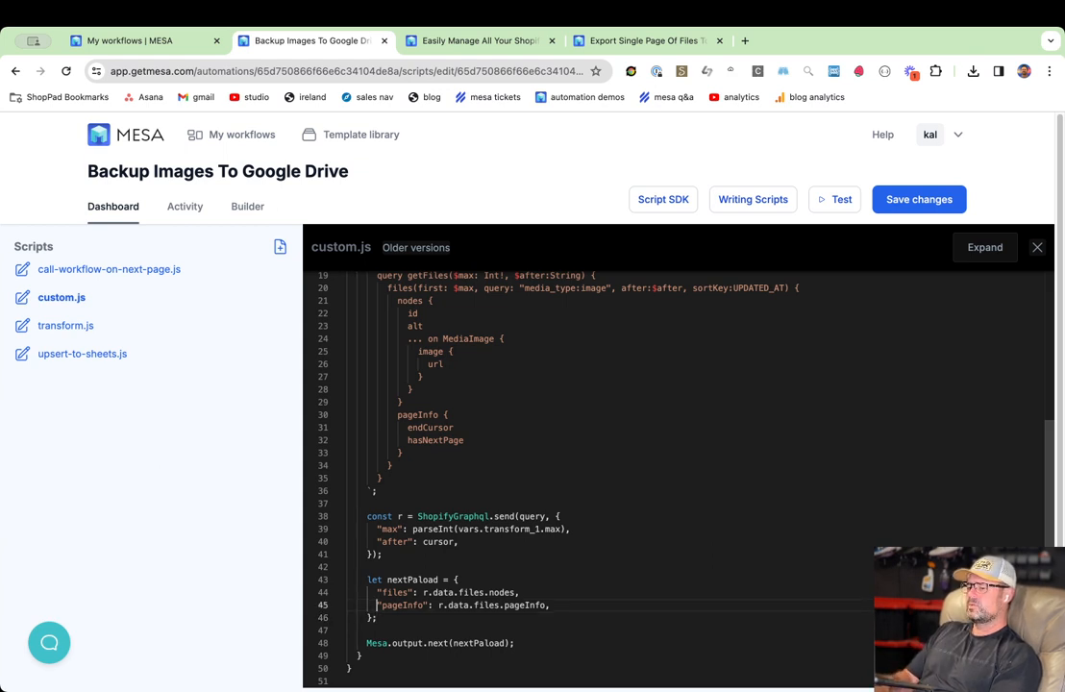
pyautogui.press('Down')
pyautogui.press('Return')
pyautogui.press('Return')
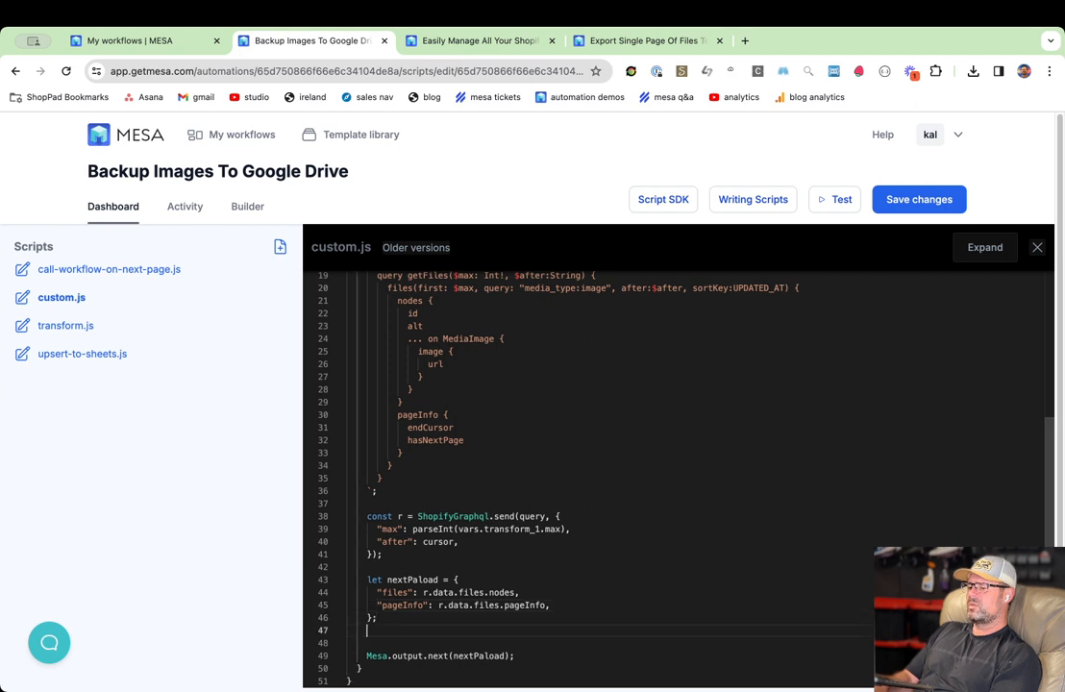
# Paste pageInfo.endCursor on the new line and put "Mesa.storage.set('cursor', " in front of it.
pyautogui.press('super+v')
pyautogui.press('Home')
pyautogui.write('Mesa.storage.s')
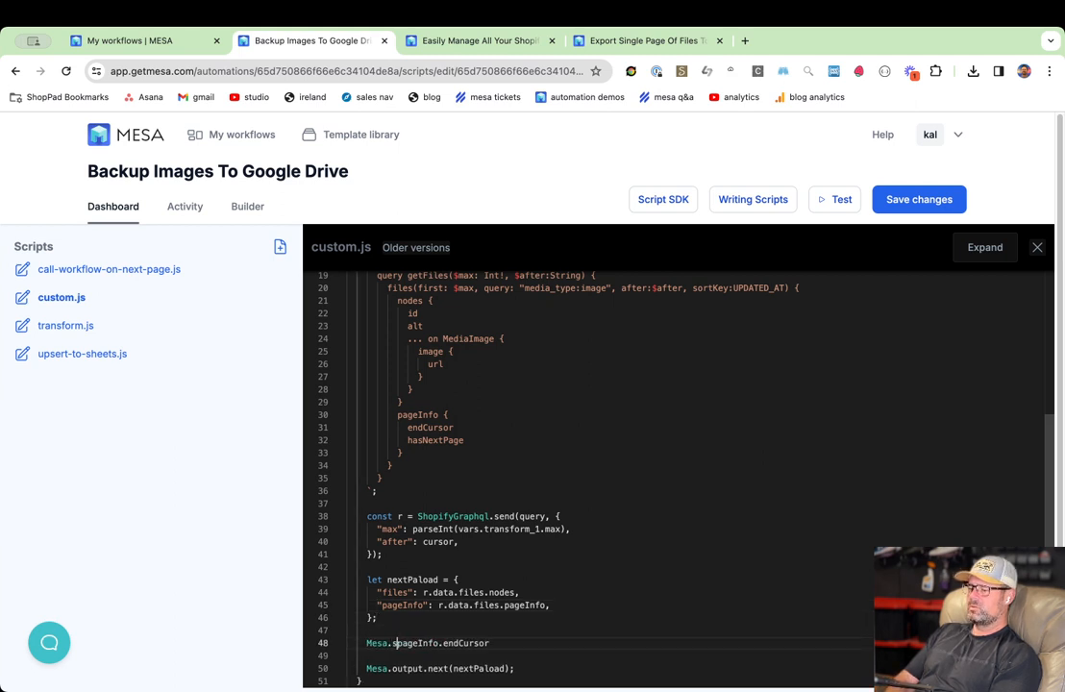
pyautogui.write("et('cursor'")
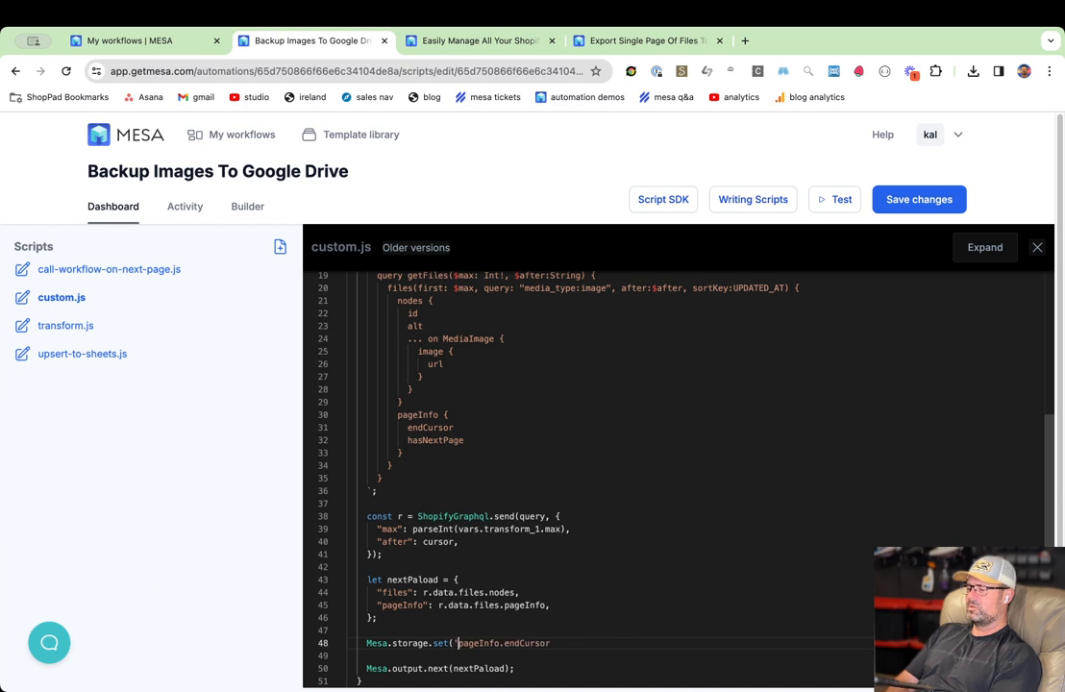
pyautogui.write(', ')
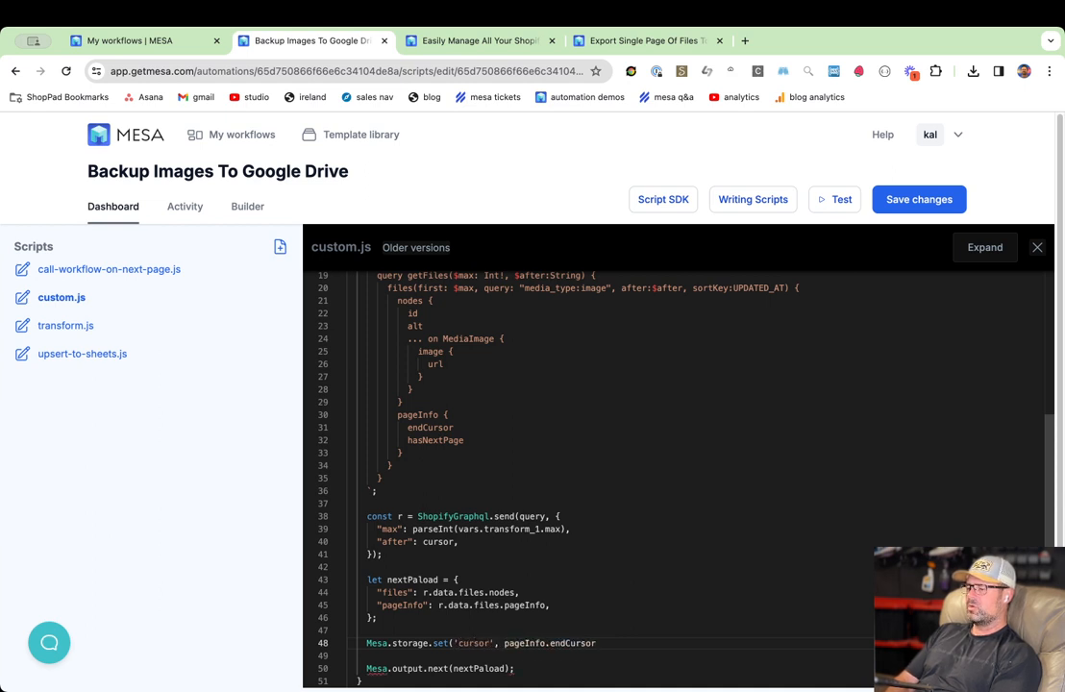
# Complete the call as Mesa.storage.set('cursor', r.data.files.pageInfo.endCursor); and save the script.
pyautogui.write(' r.data.')
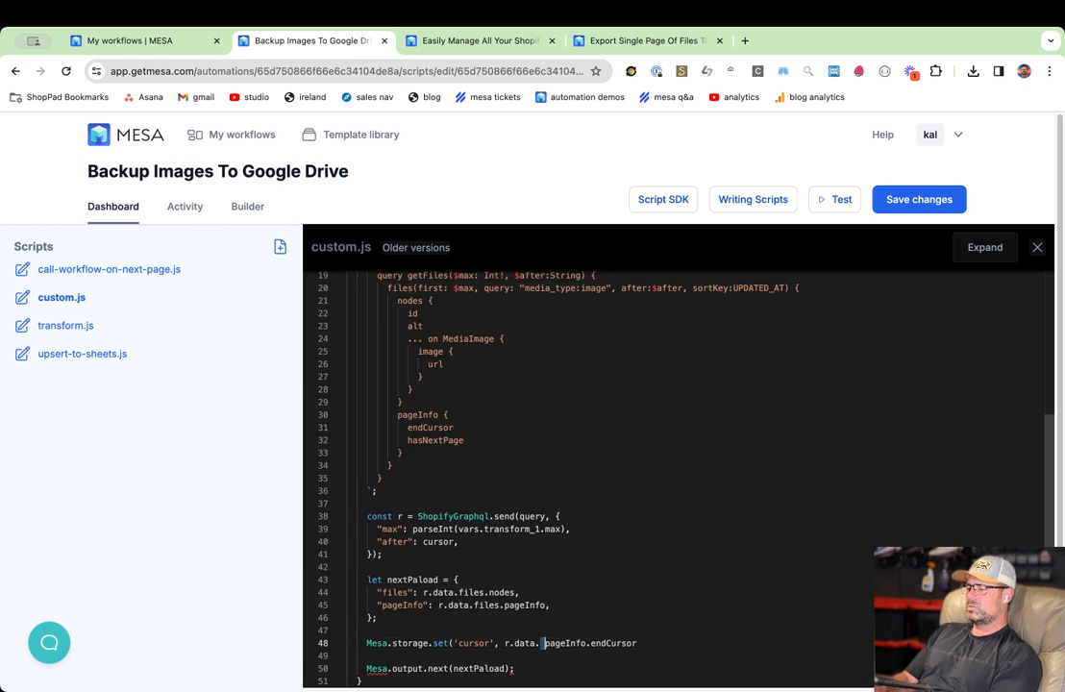
pyautogui.write('files.')
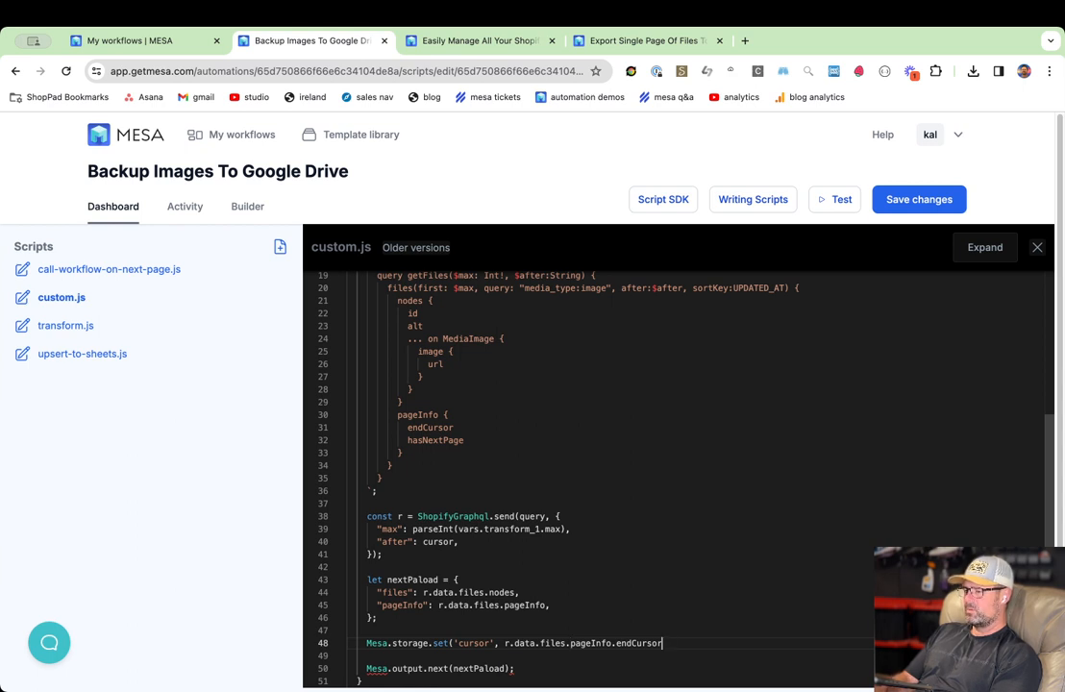
pyautogui.write(');')
pyautogui.hotkey('ctrl', 's')
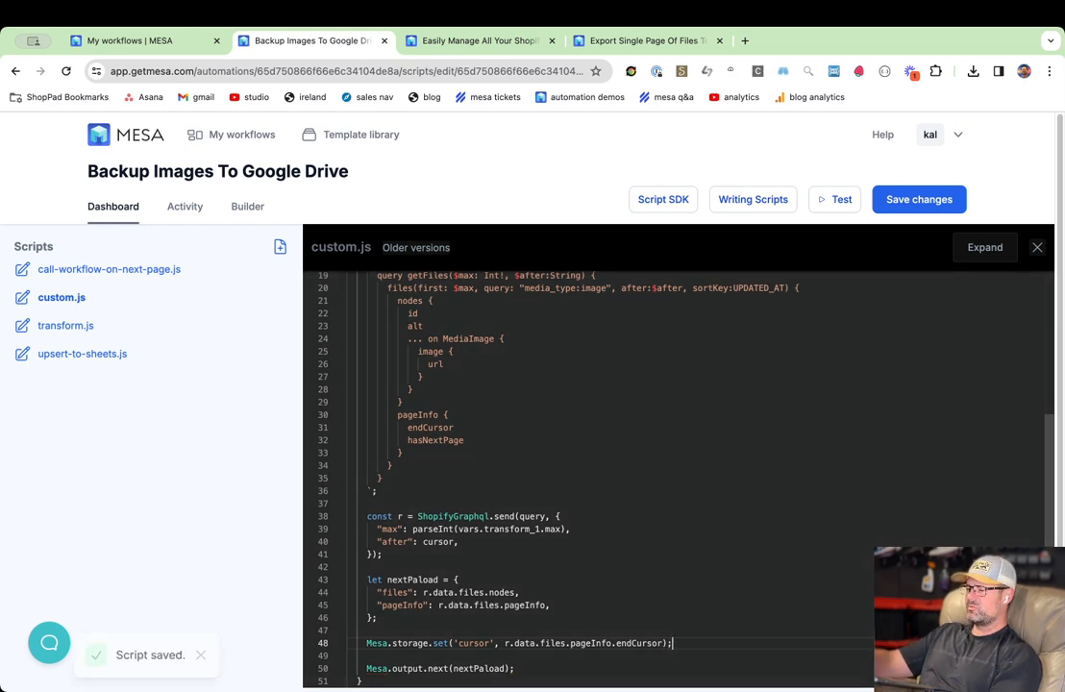
# Return to the builder and delete the Get Pagination Cursor step from the workflow.
pyautogui.click(249, 208)
pyautogui.click(629, 509)
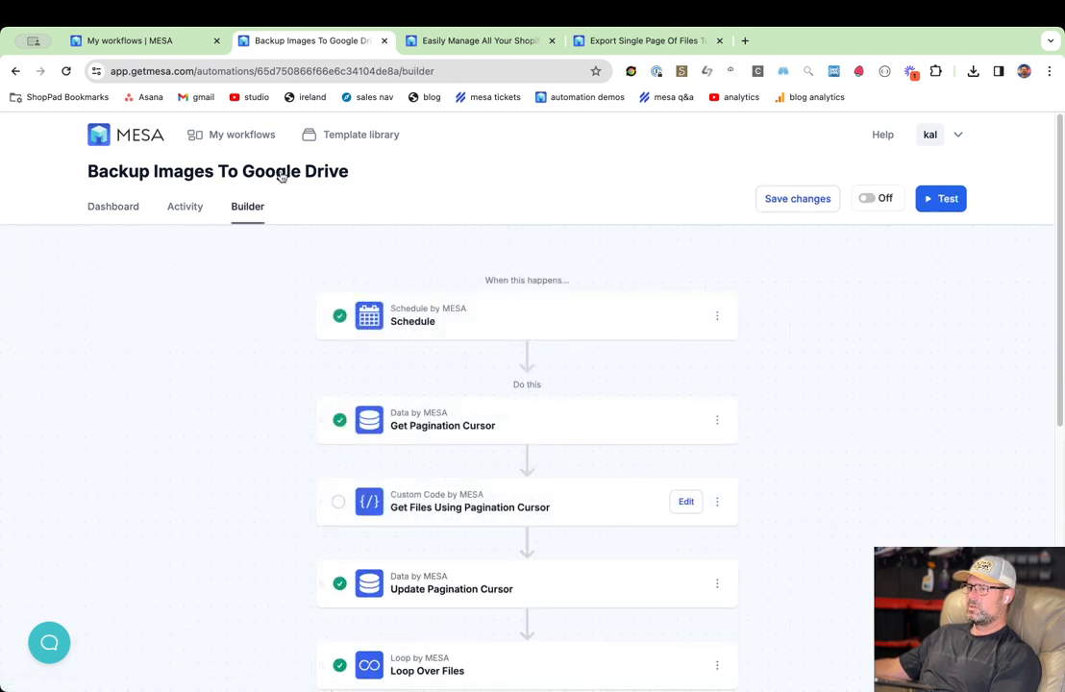
pyautogui.click(717, 420)
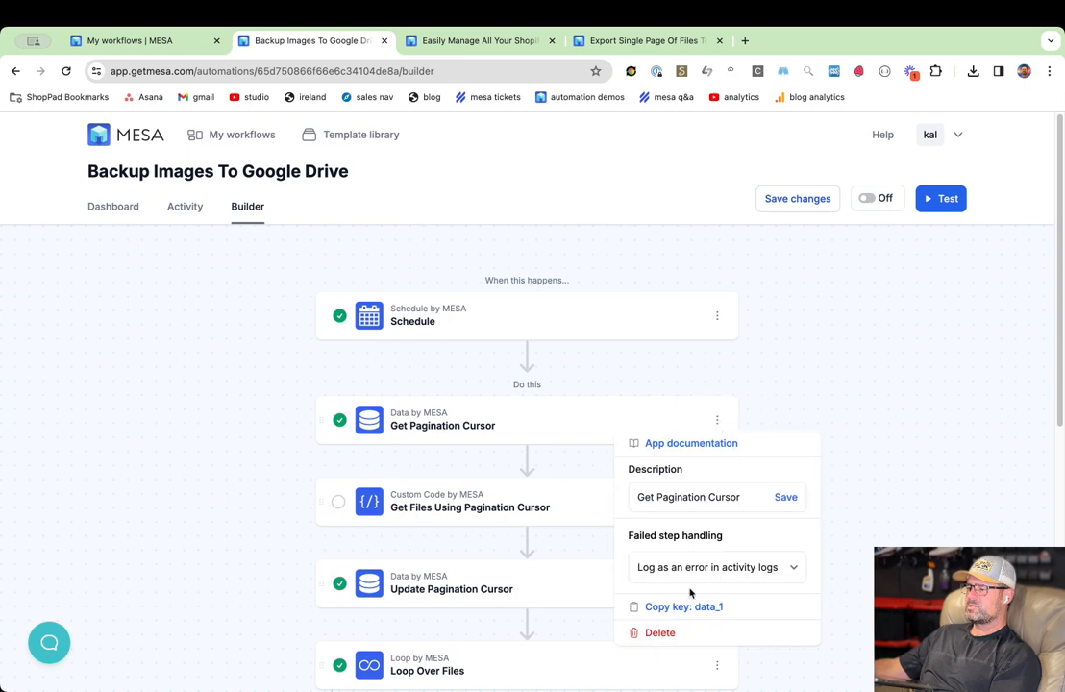
pyautogui.click(659, 632)
pyautogui.click(579, 478)
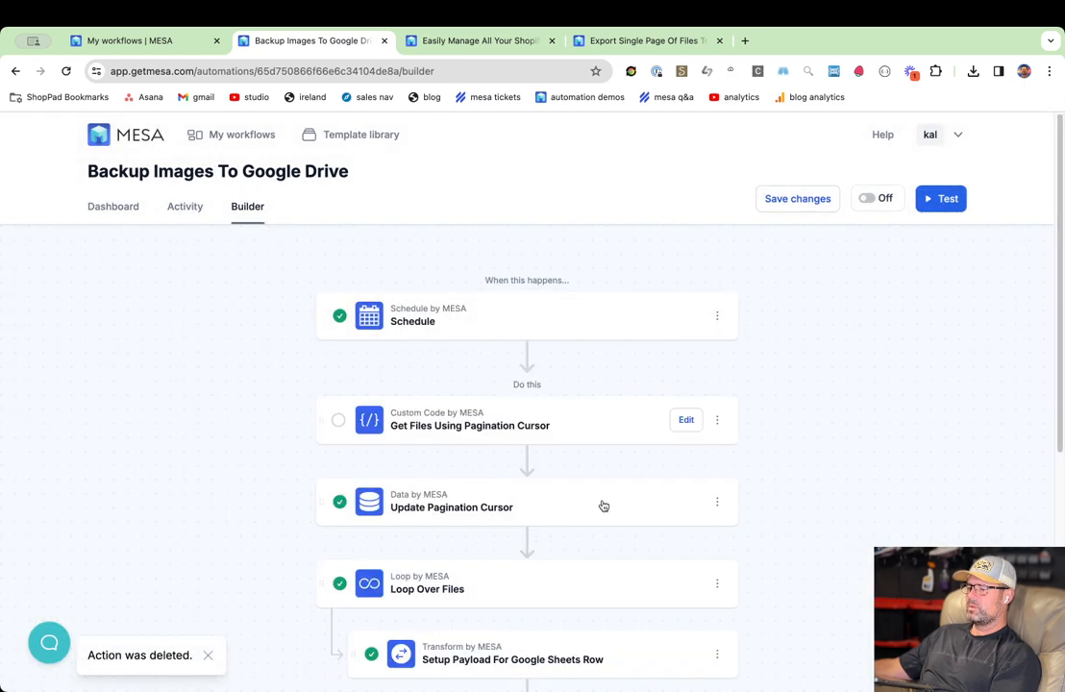
# Delete the Update Pagination Cursor step from the workflow.
pyautogui.click(711, 506)
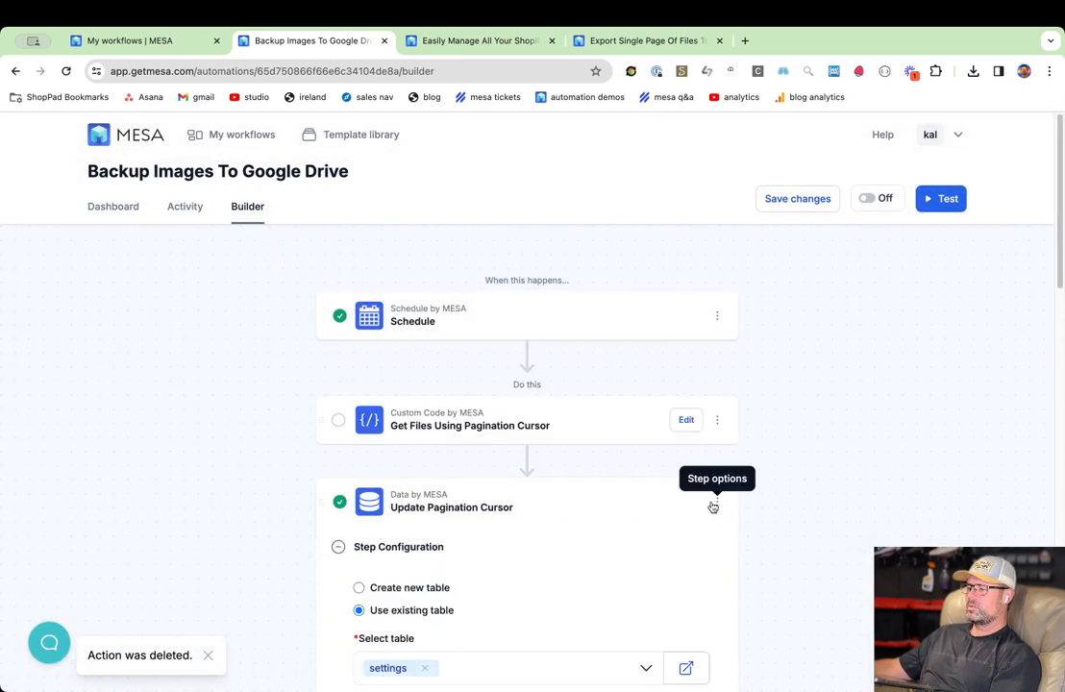
pyautogui.click(717, 501)
pyautogui.click(661, 477)
pyautogui.click(602, 477)
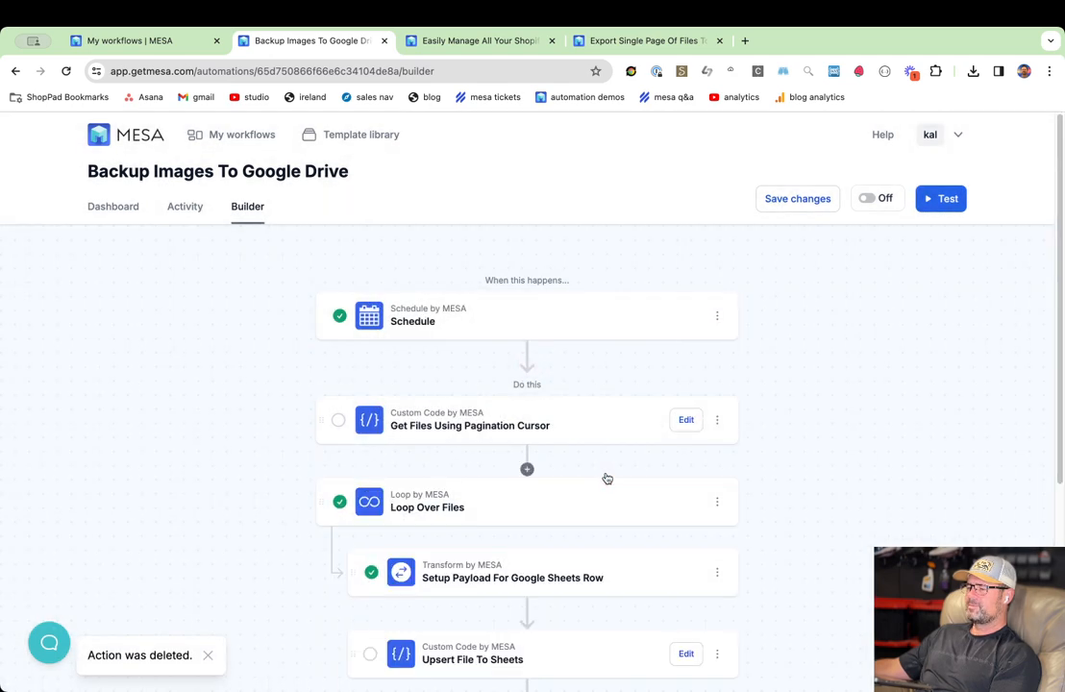
# Check which values the Loop Over Files step loops over and collapse the expanded steps.
pyautogui.scroll(-5, 468, 603)
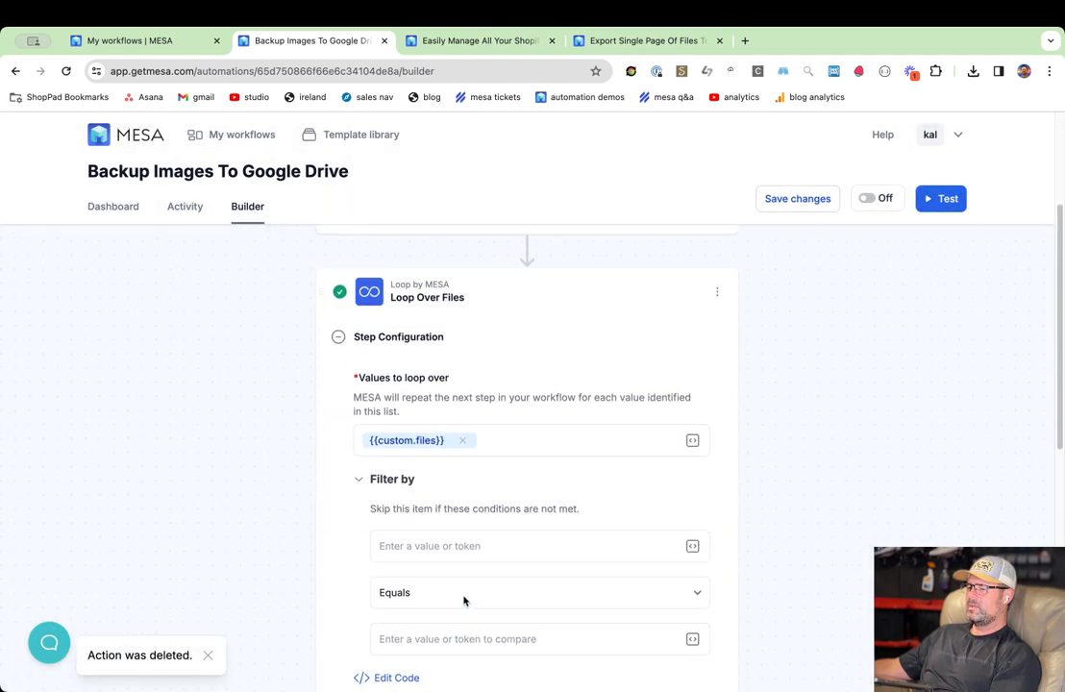
pyautogui.scroll(3, 697, 328)
pyautogui.click(726, 322)
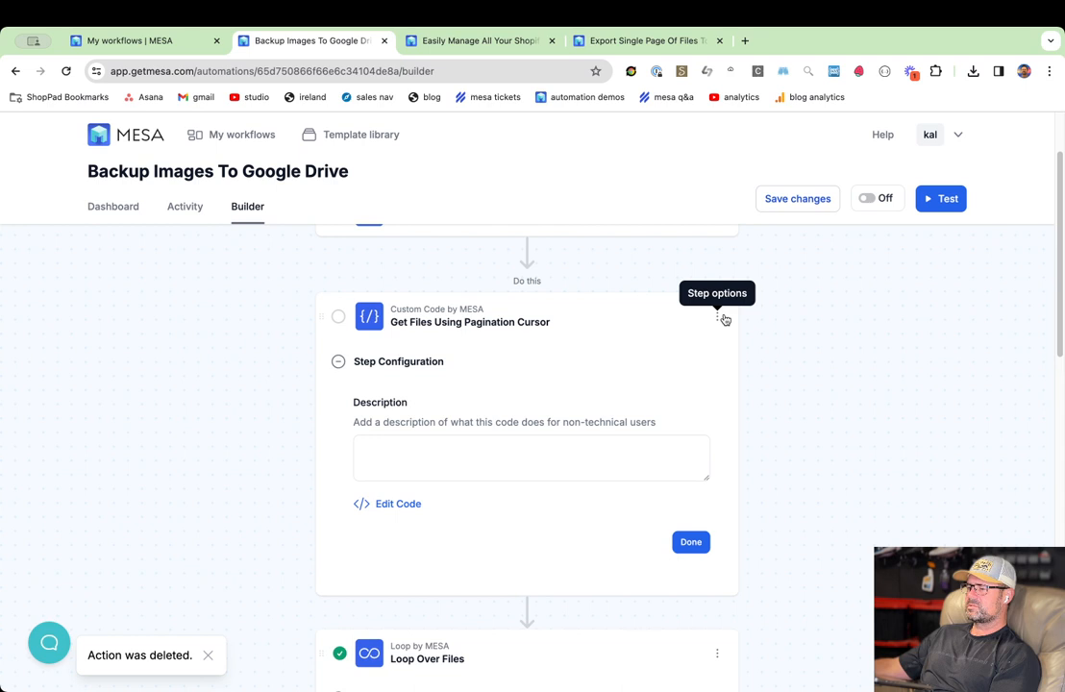
pyautogui.click(619, 323)
pyautogui.click(563, 408)
pyautogui.scroll(-1, 552, 461)
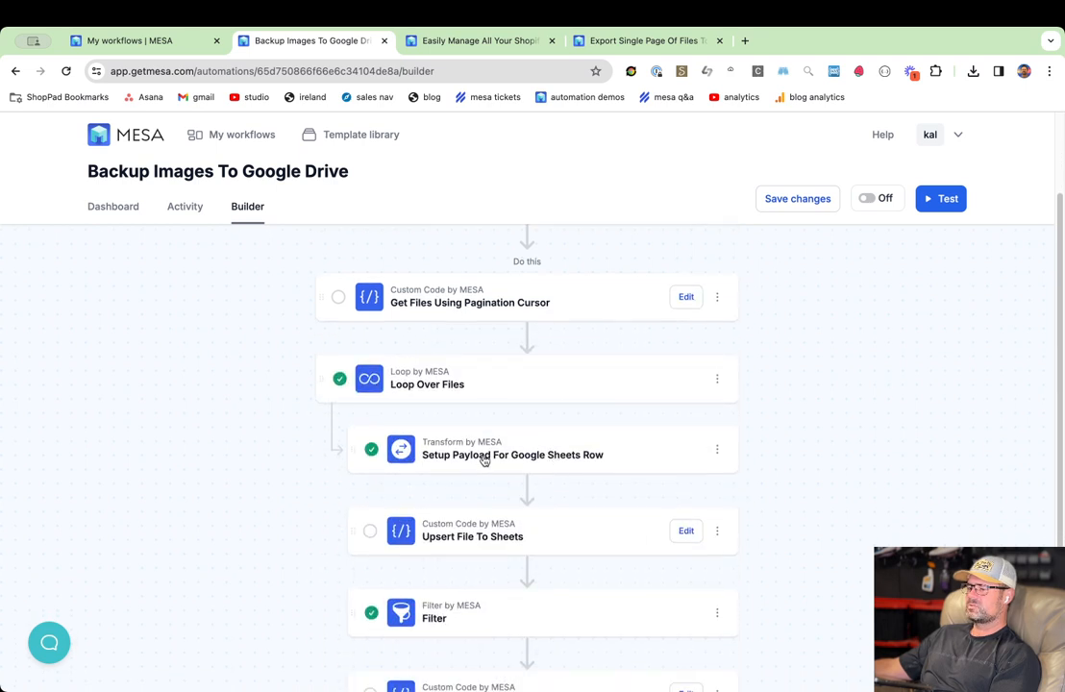
# Delete the Setup Payload For Google Sheets Row and Upsert File To Sheets steps from the loop.
pyautogui.click(716, 450)
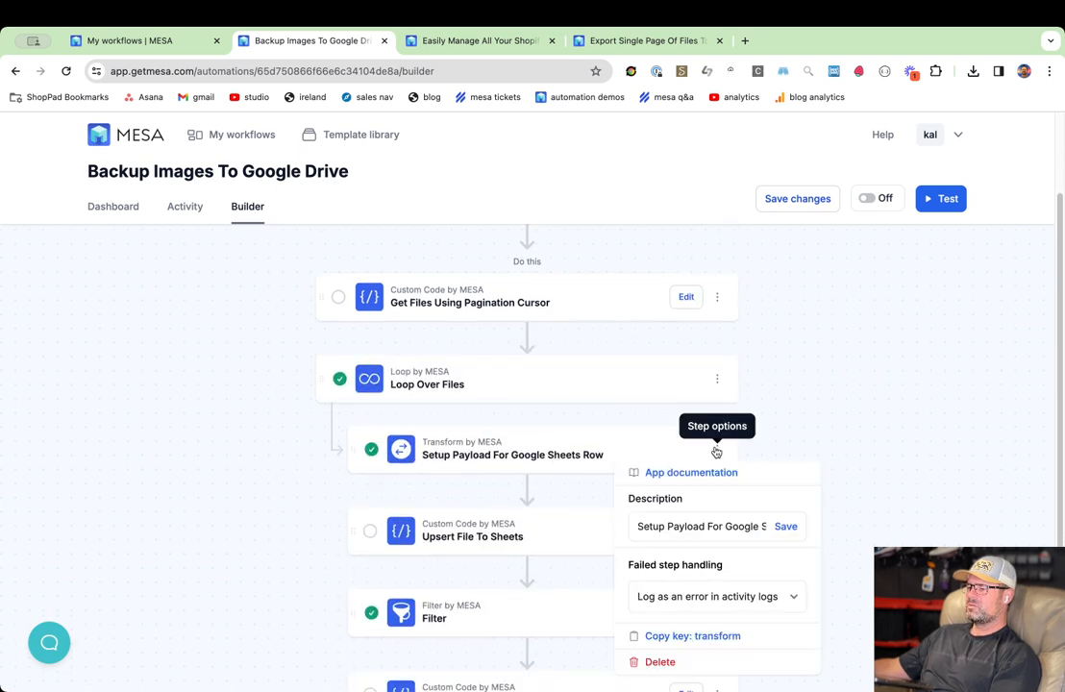
pyautogui.click(660, 663)
pyautogui.click(581, 475)
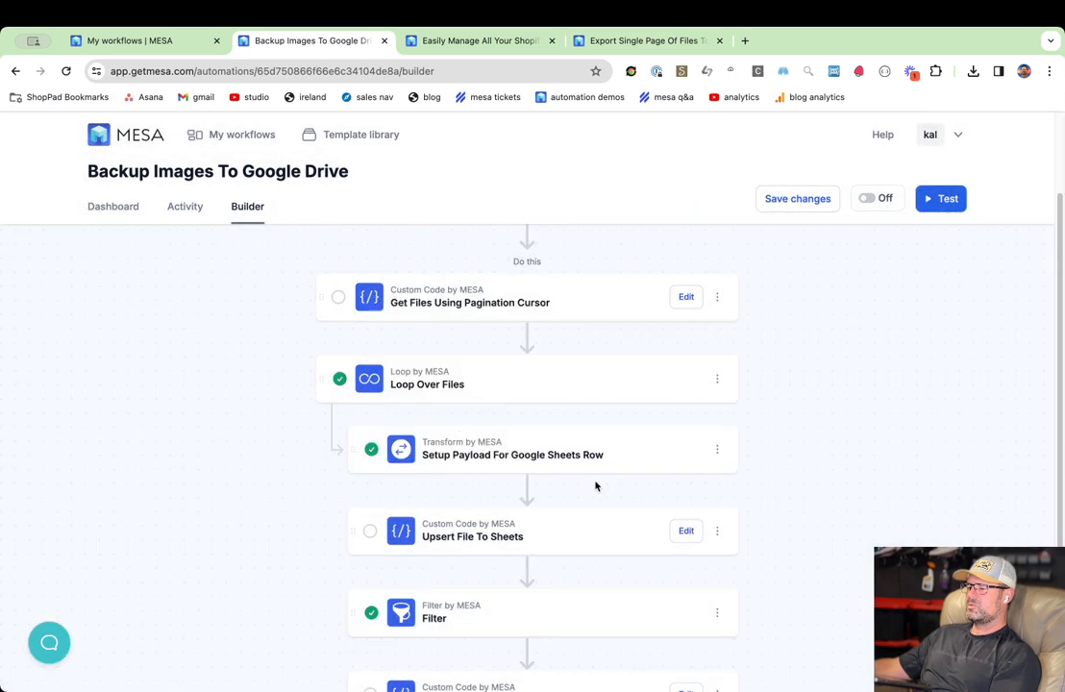
pyautogui.click(716, 450)
pyautogui.click(659, 661)
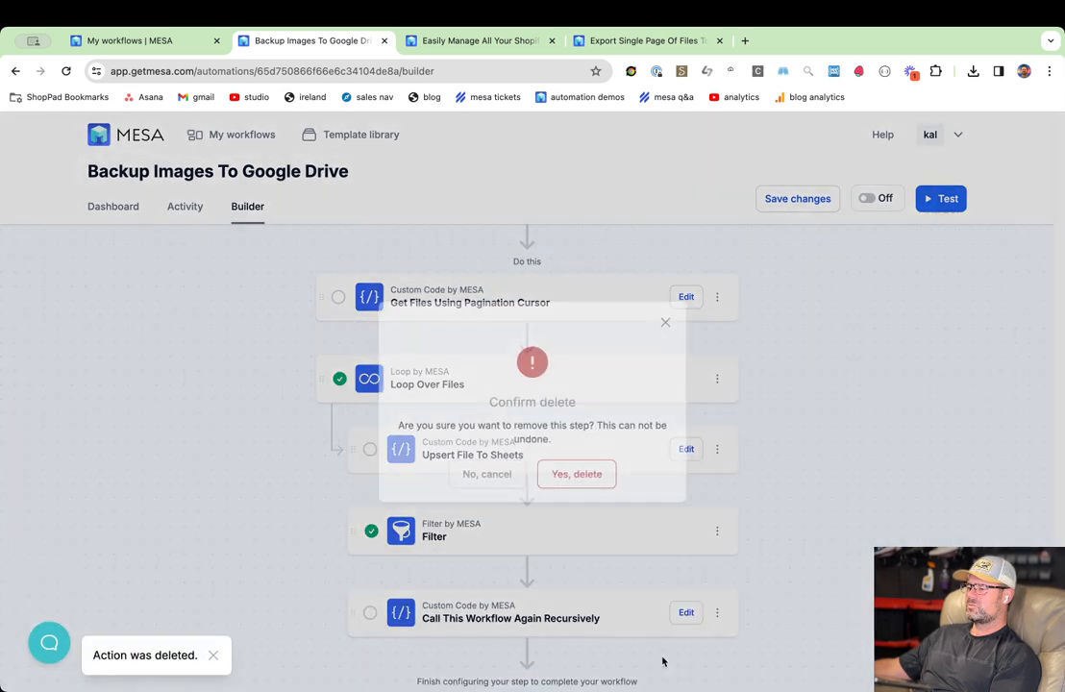
pyautogui.click(581, 478)
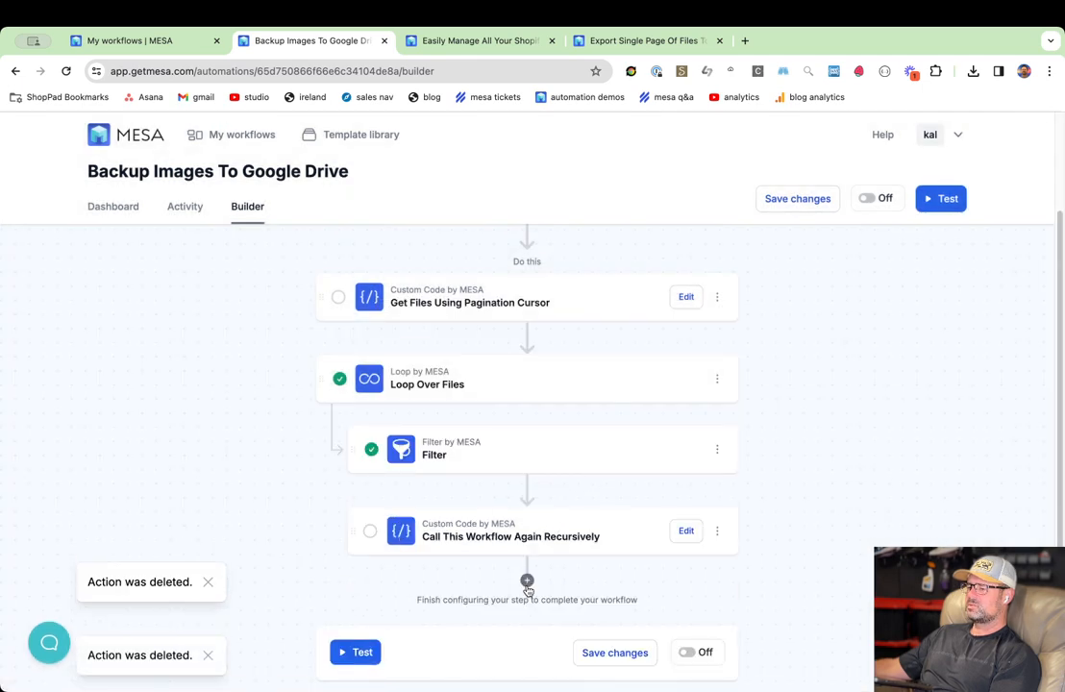
# Add a Google Drive Save File step and move it to the start of the loop, above the Filter step.
pyautogui.click(527, 580)
pyautogui.write('g')
pyautogui.click(538, 615)
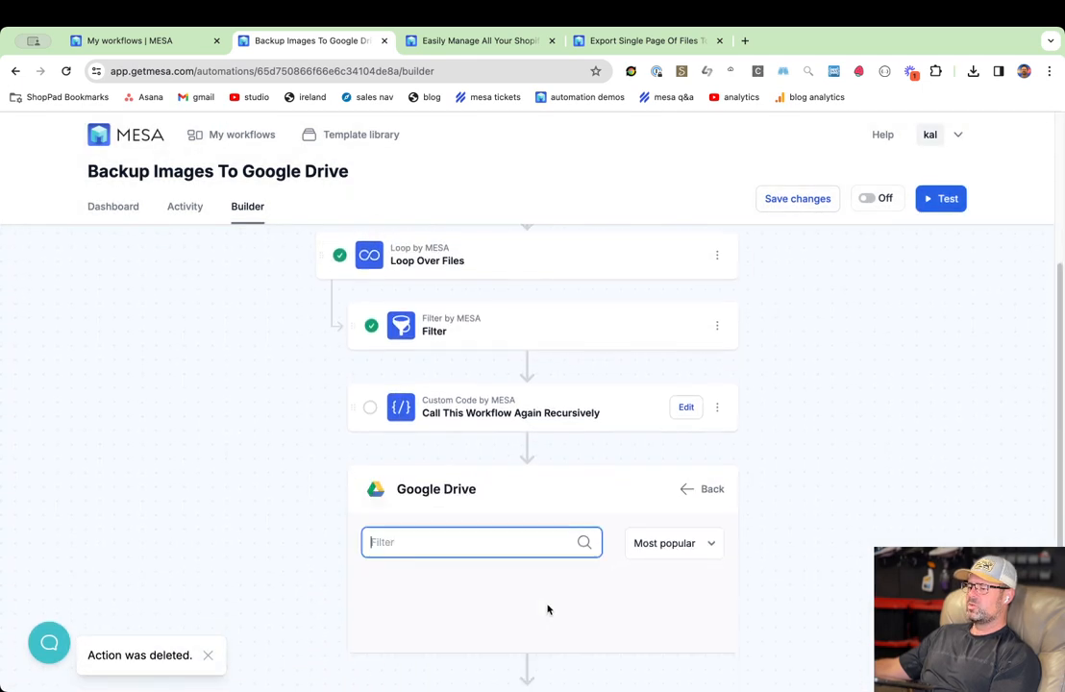
pyautogui.click(685, 604)
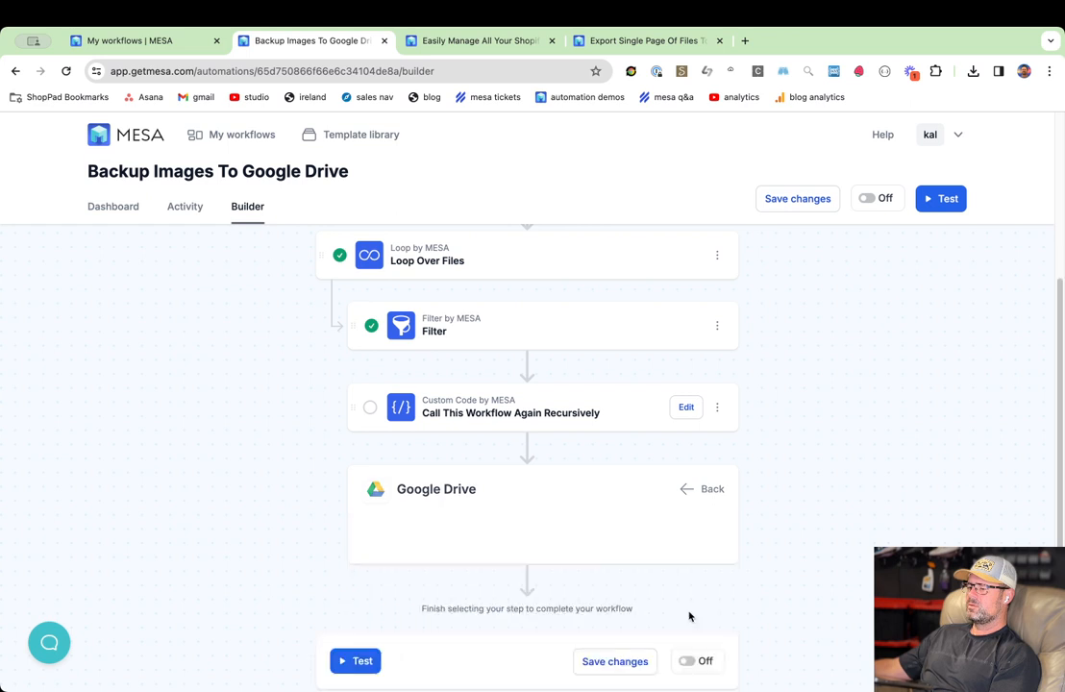
pyautogui.moveTo(351, 489); pyautogui.dragTo(485, 322)
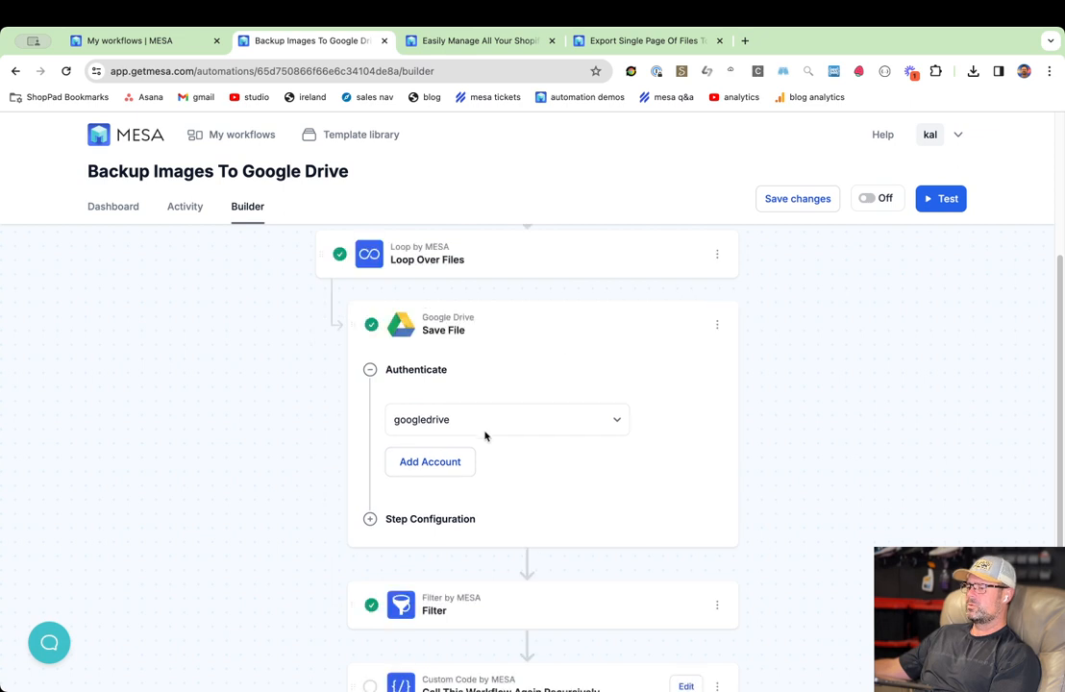
# Expand the Save File step's configuration and look up the Loop Over Files variables available for File url.
pyautogui.click(369, 518)
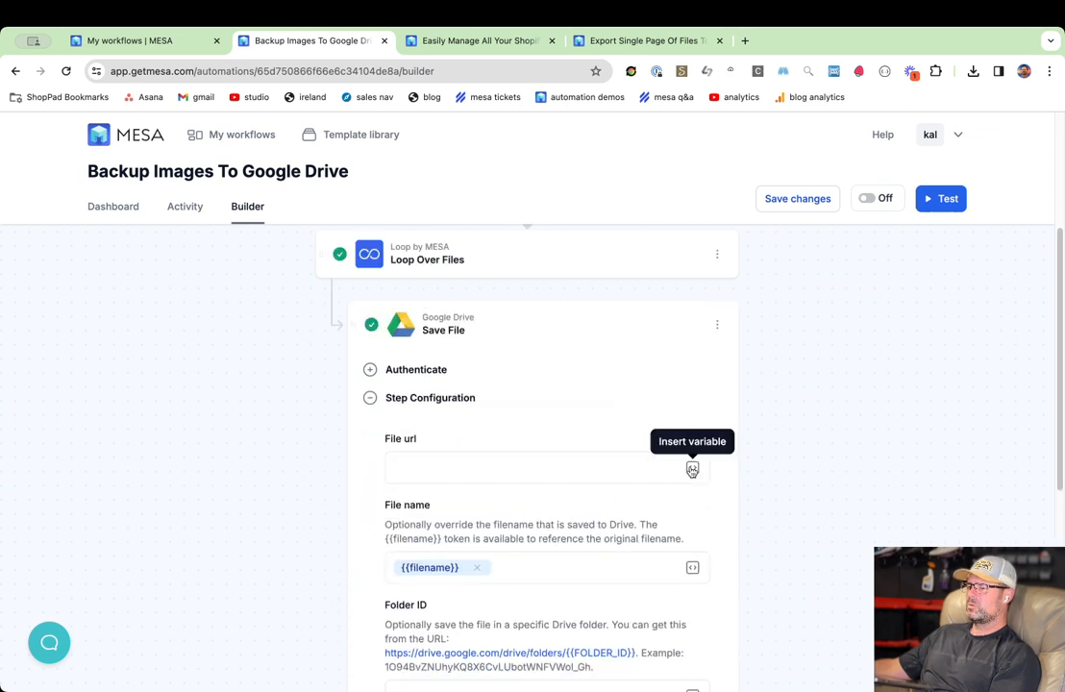
pyautogui.scroll(1, 549, 331)
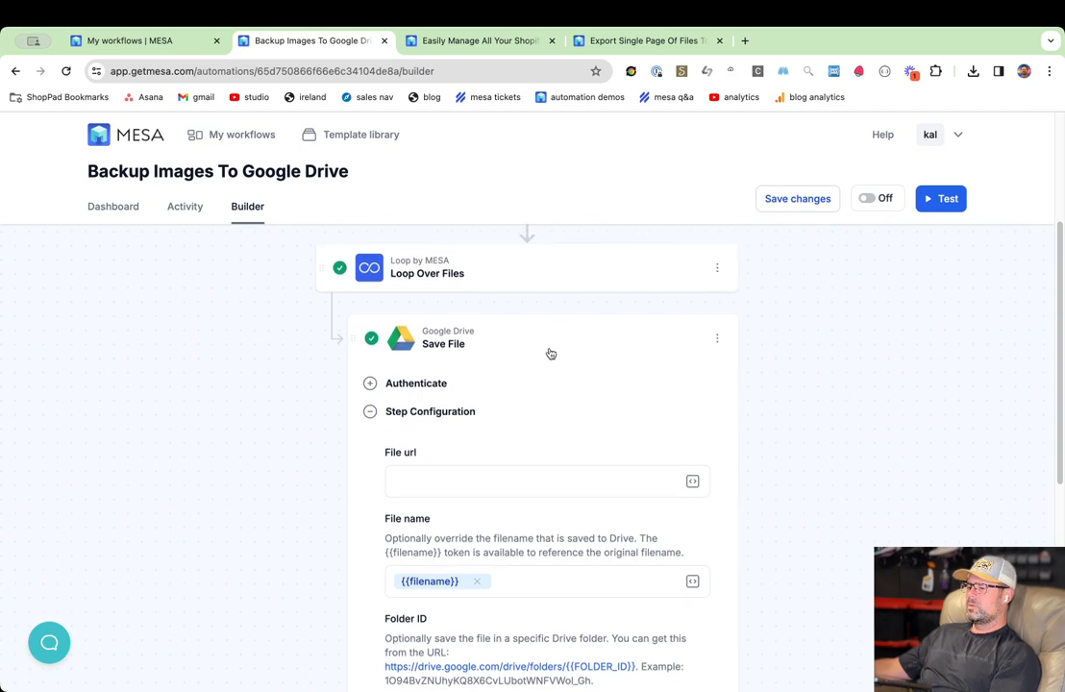
pyautogui.scroll(-4, 570, 390)
pyautogui.scroll(-1, 572, 422)
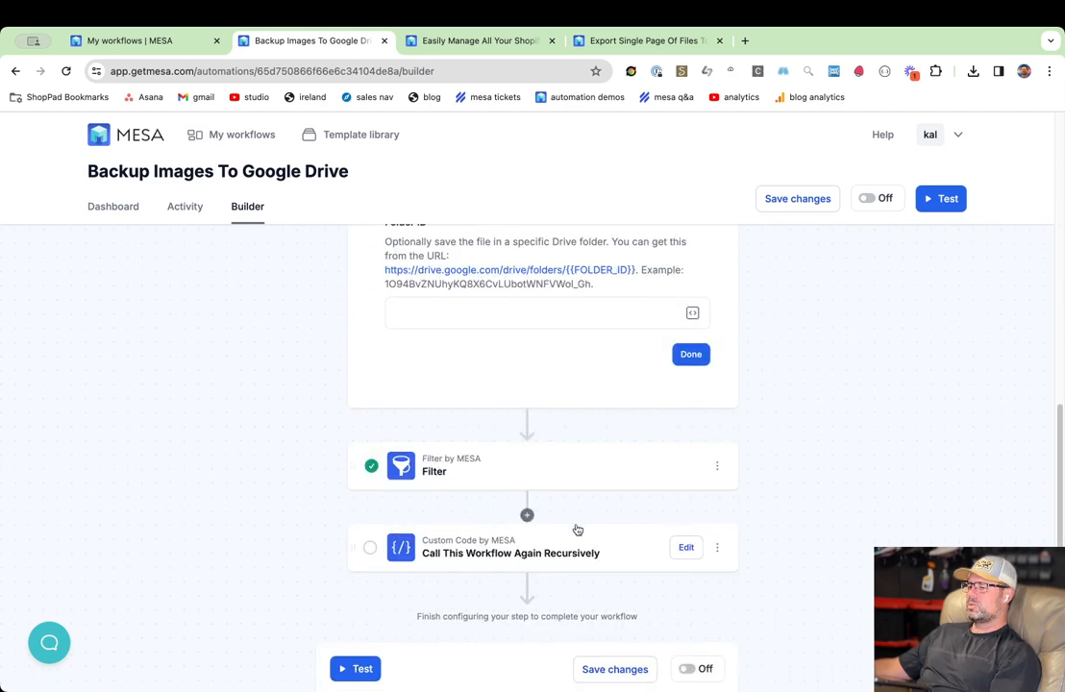
pyautogui.scroll(5, 573, 543)
pyautogui.click(694, 517)
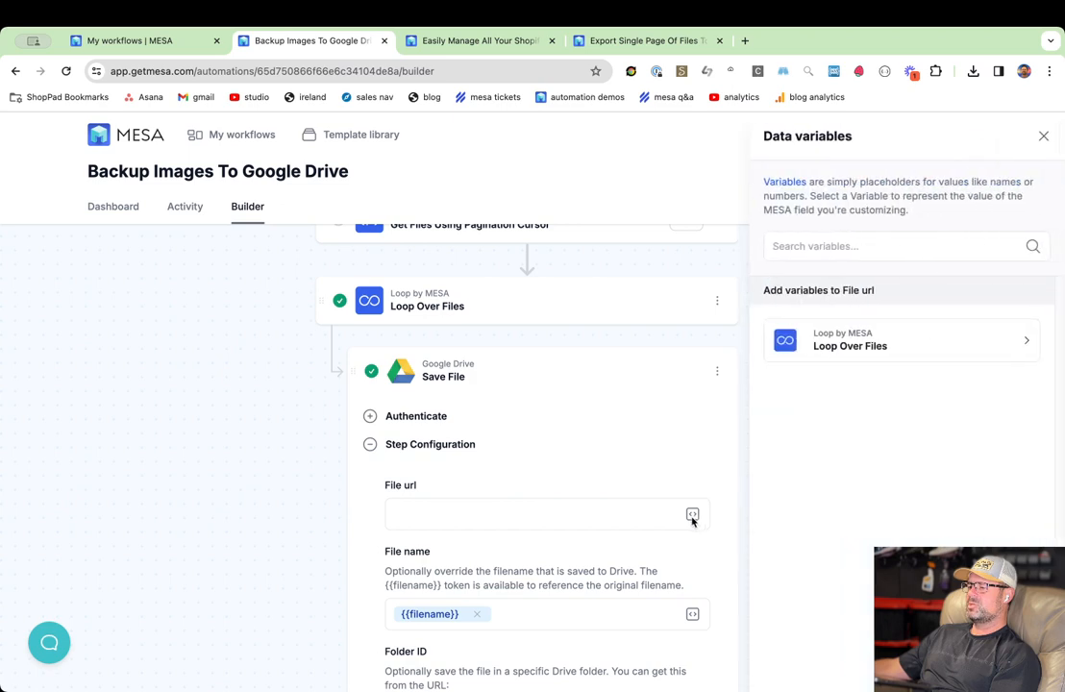
pyautogui.click(941, 356)
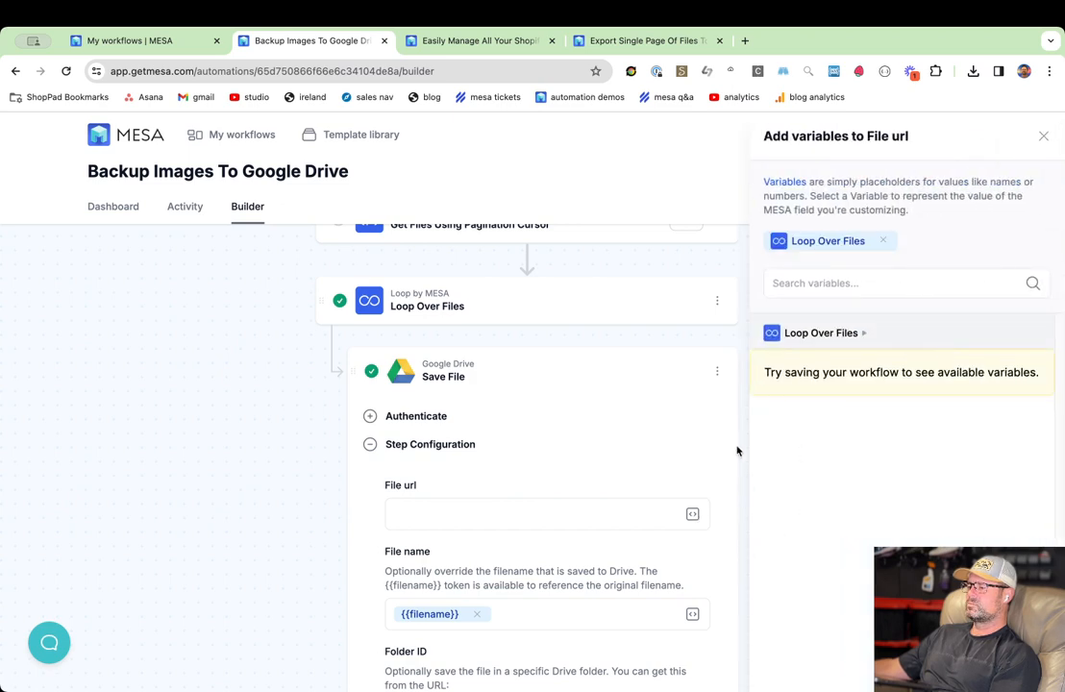
# Collapse the Save File step, save the workflow, and run a test of it.
pyautogui.click(675, 369)
pyautogui.click(675, 369)
pyautogui.press('super+s')
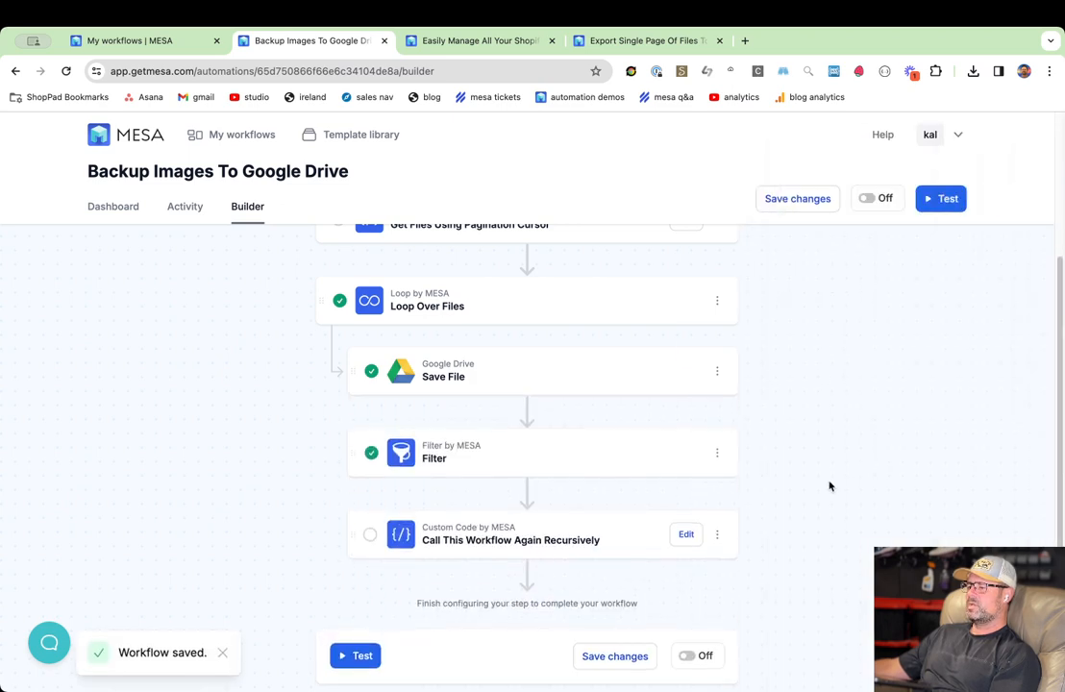
pyautogui.scroll(3, 830, 487)
pyautogui.click(937, 199)
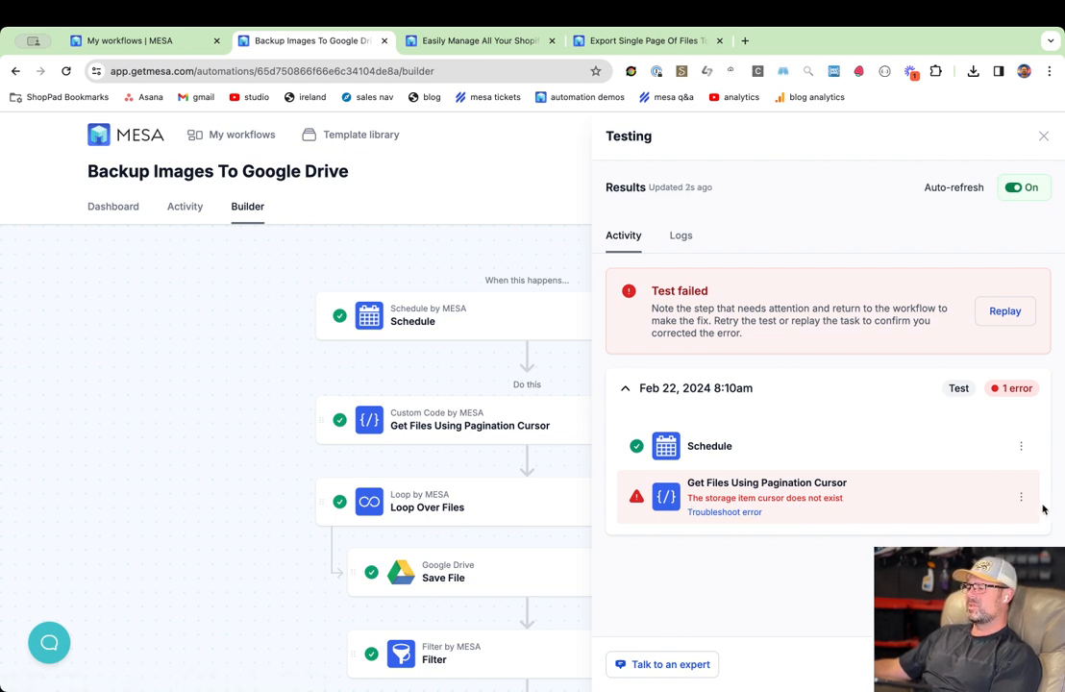
# Examine the logs of the failed test, and close the test results.
pyautogui.click(680, 235)
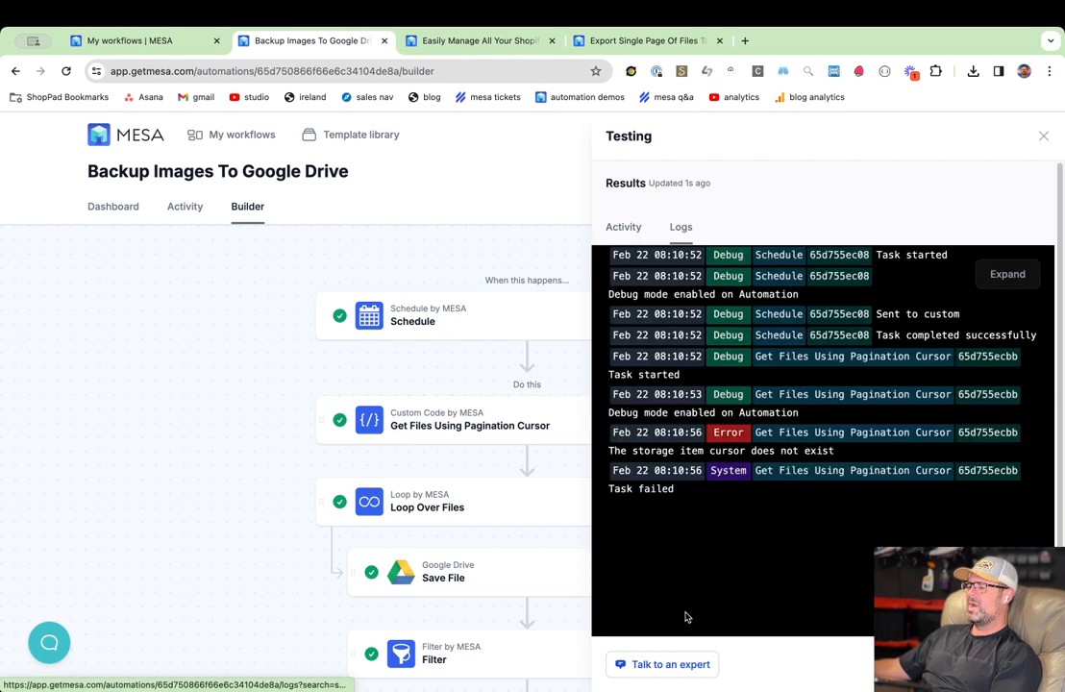
pyautogui.scroll(-1, 709, 586)
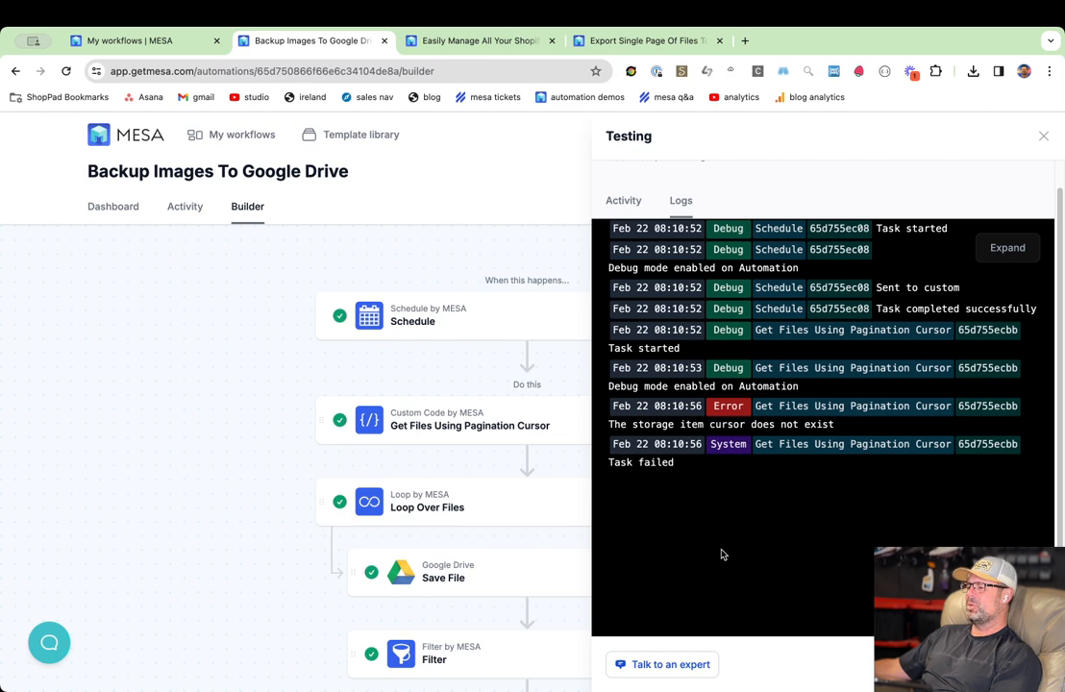
pyautogui.click(250, 397)
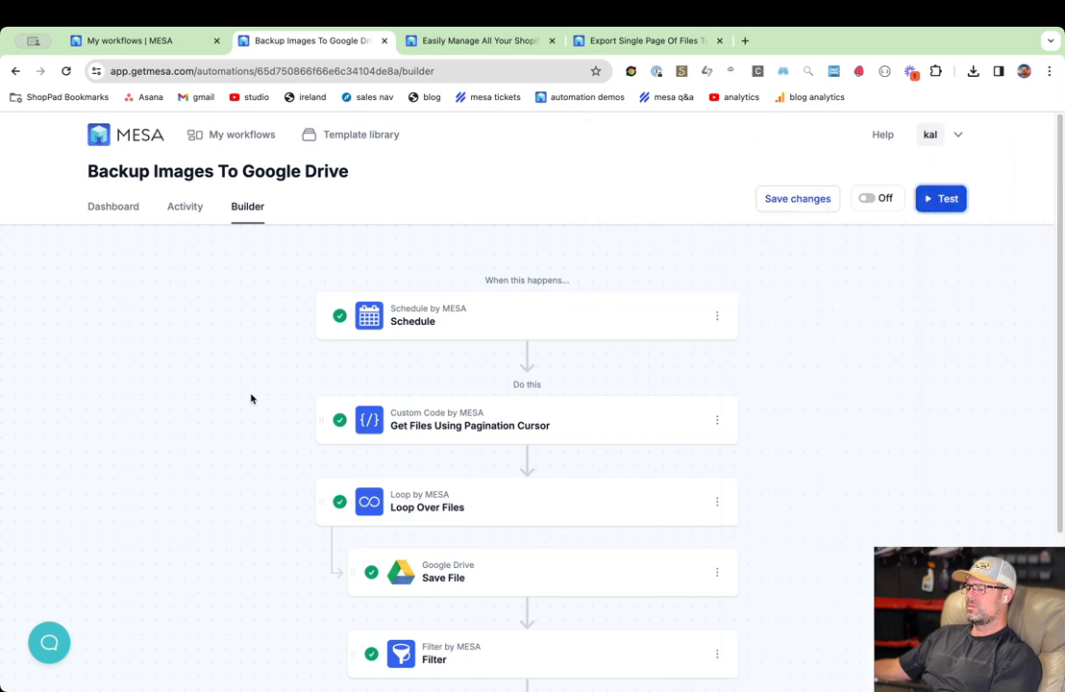
# Open the code of the Get Files Using Pagination Cursor step and locate the line that reads the stored cursor.
pyautogui.click(631, 425)
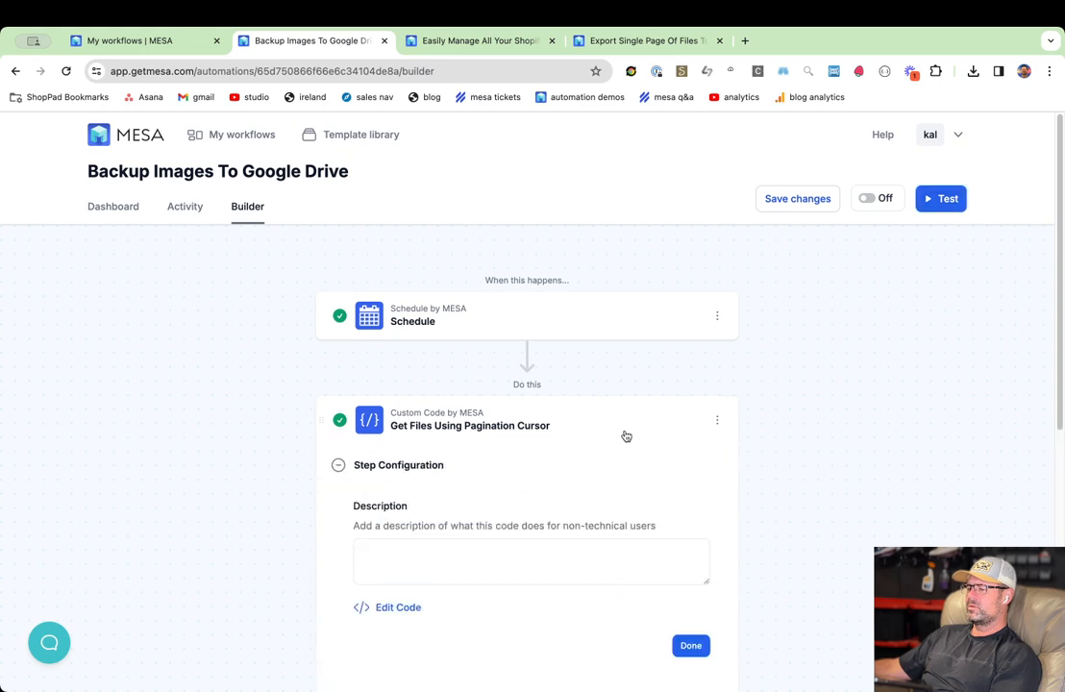
pyautogui.click(392, 519)
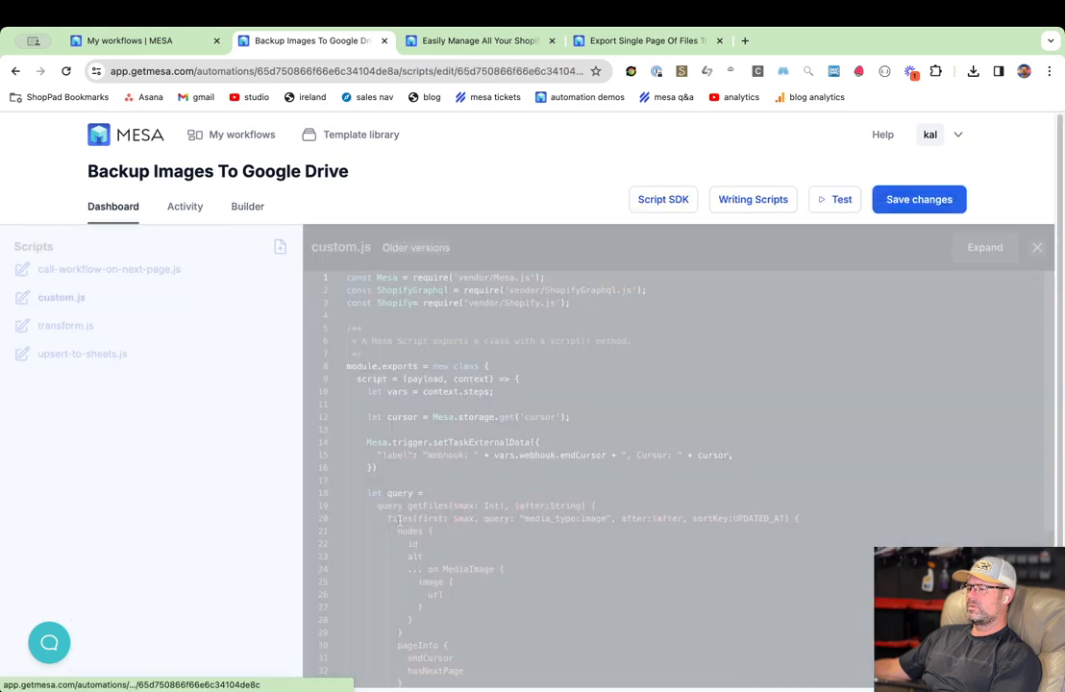
pyautogui.scroll(-3, 436, 568)
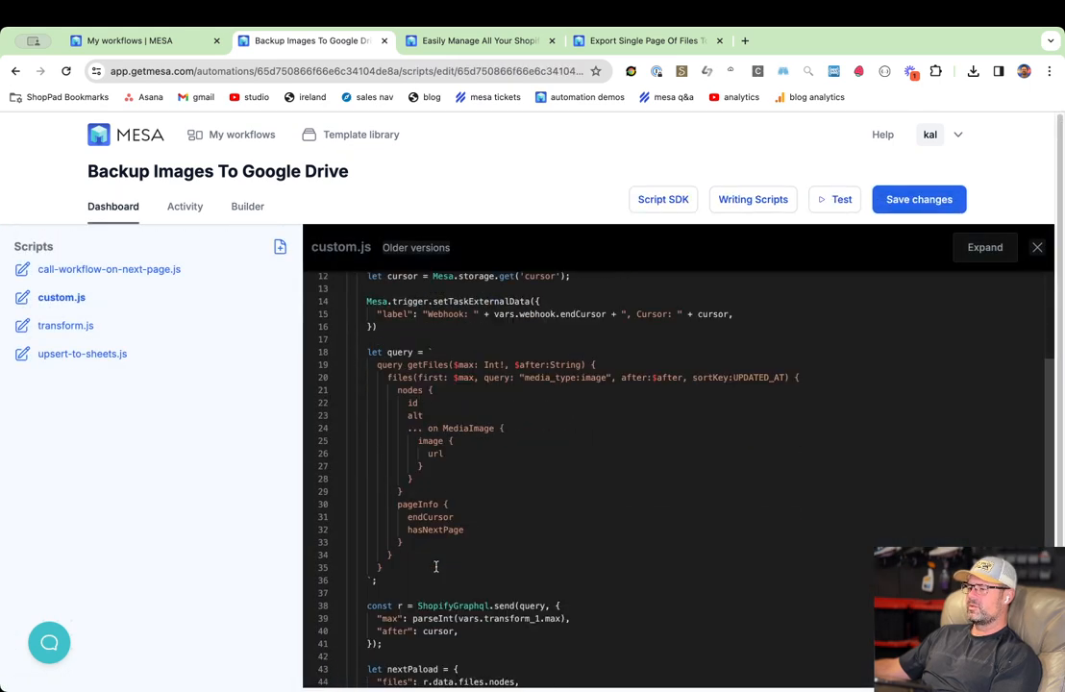
pyautogui.scroll(3, 435, 568)
pyautogui.click(580, 427)
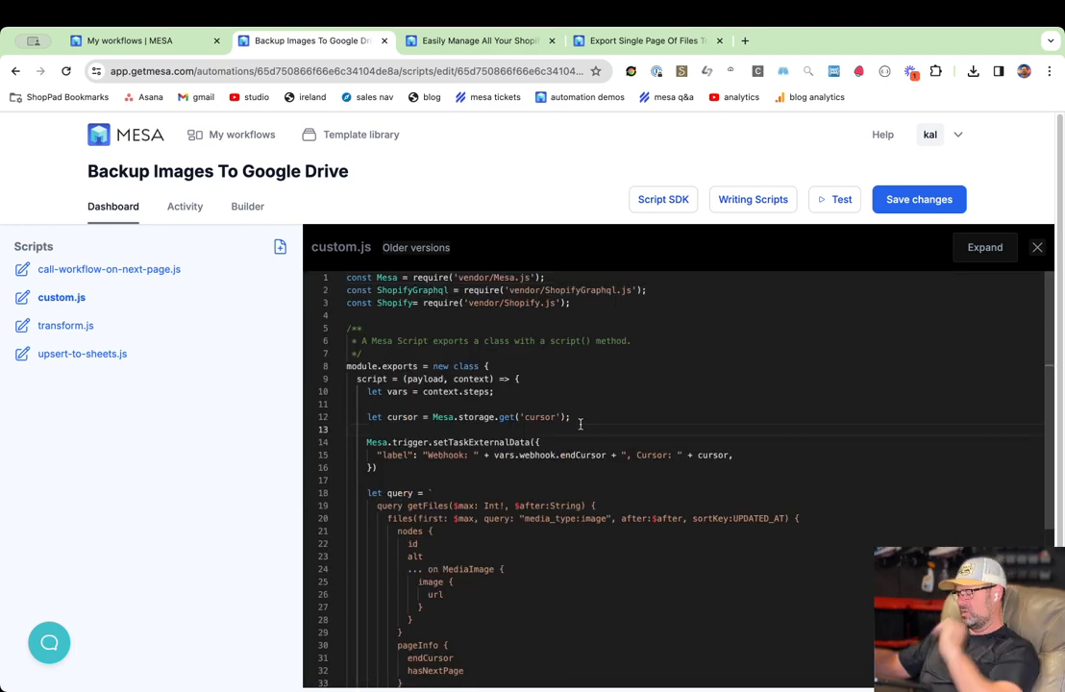
# Open the Mesa Script SDK documentation in a new browser tab and read the defaultValue description for Mesa.storage.get.
pyautogui.hotkey('ctrl', 't')
pyautogui.write('mesa s')
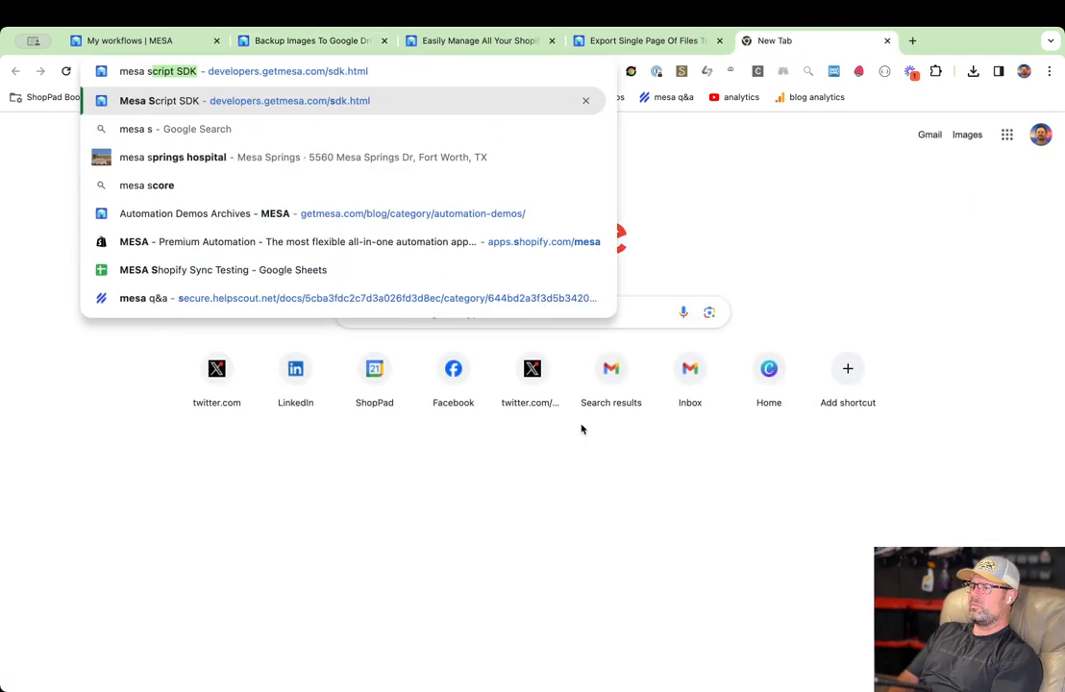
pyautogui.press('Return')
pyautogui.scroll(-1, 313, 584)
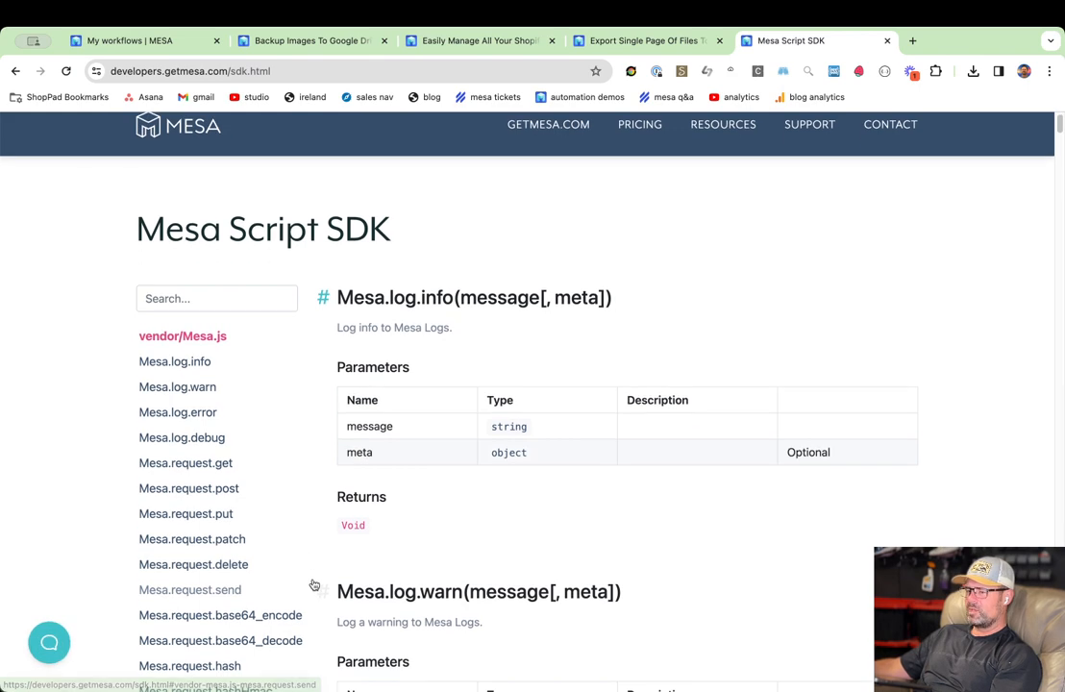
pyautogui.scroll(-4, 313, 582)
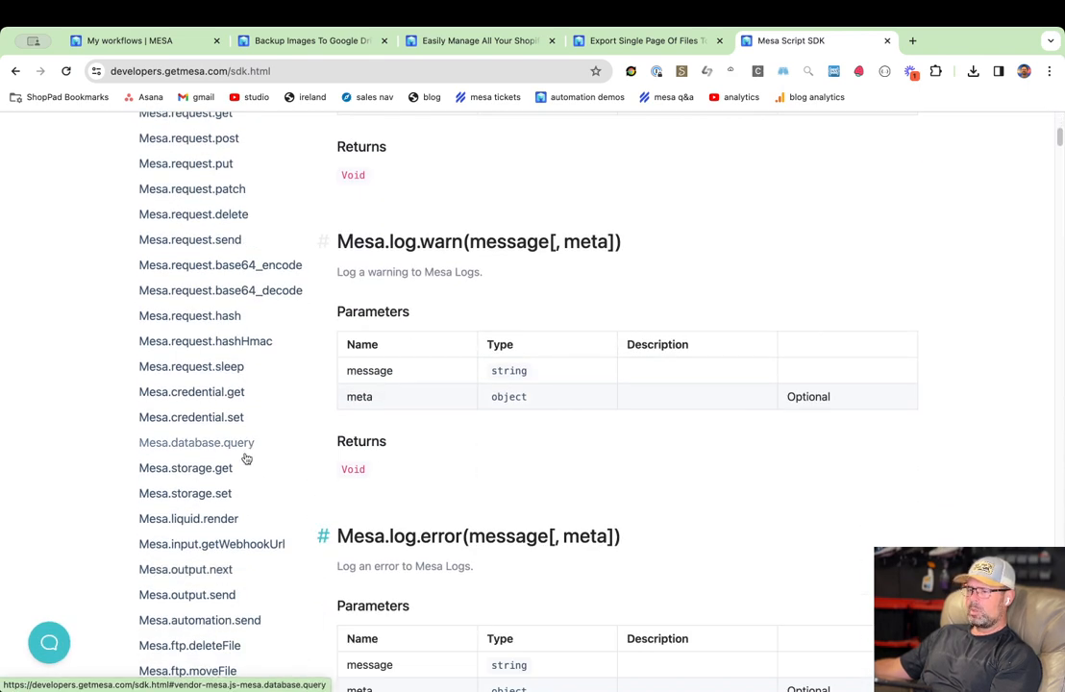
pyautogui.click(208, 468)
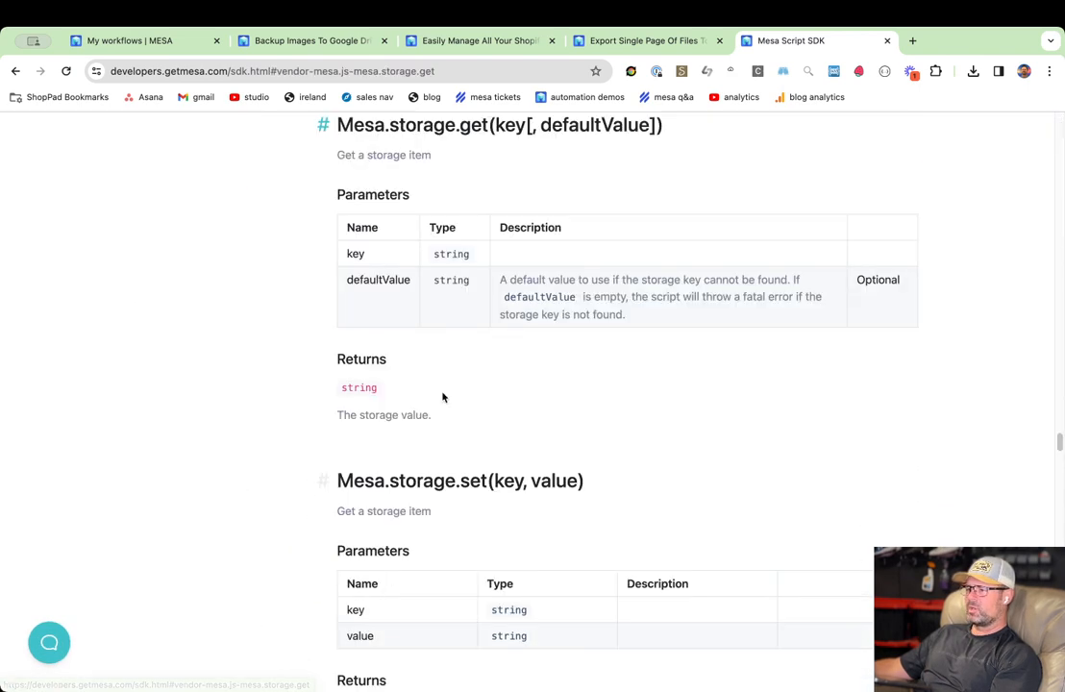
pyautogui.moveTo(347, 280); pyautogui.dragTo(683, 311)
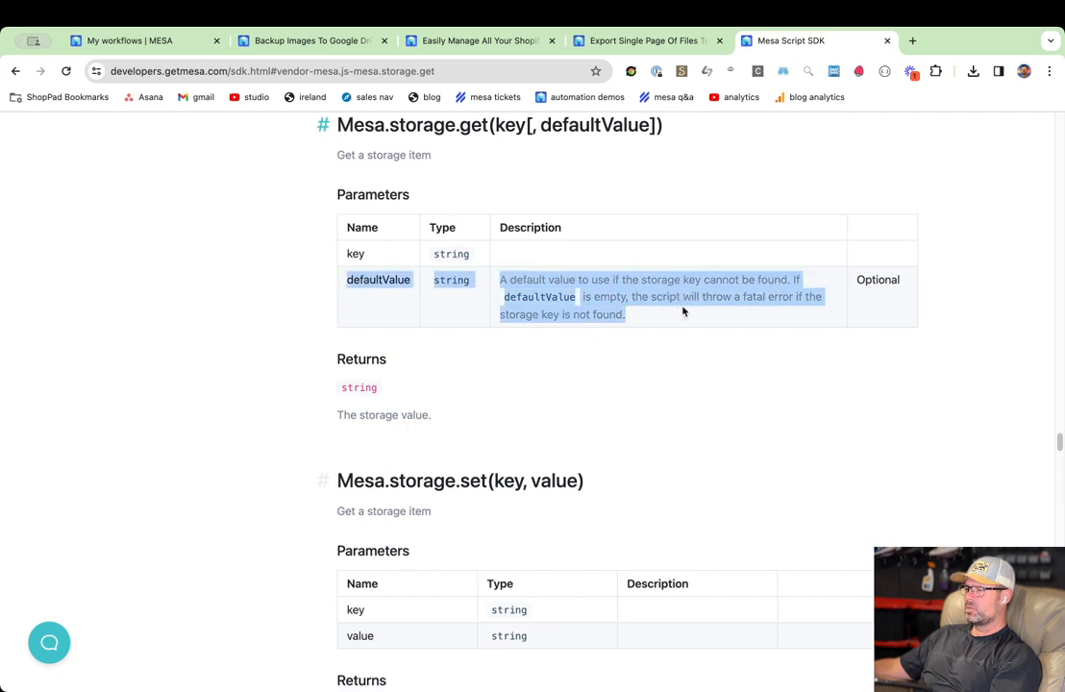
# Return to the Backup Images To Google Drive script and close the Export Single Page Of Files browser tab.
pyautogui.click(487, 41)
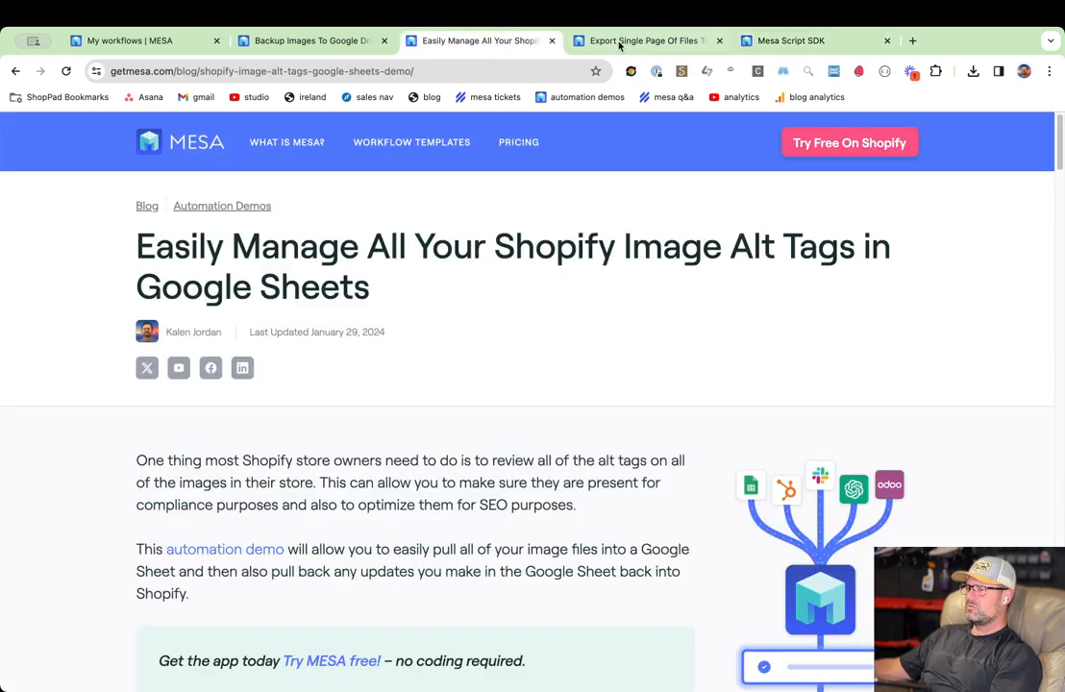
pyautogui.click(634, 40)
pyautogui.click(507, 541)
pyautogui.click(318, 42)
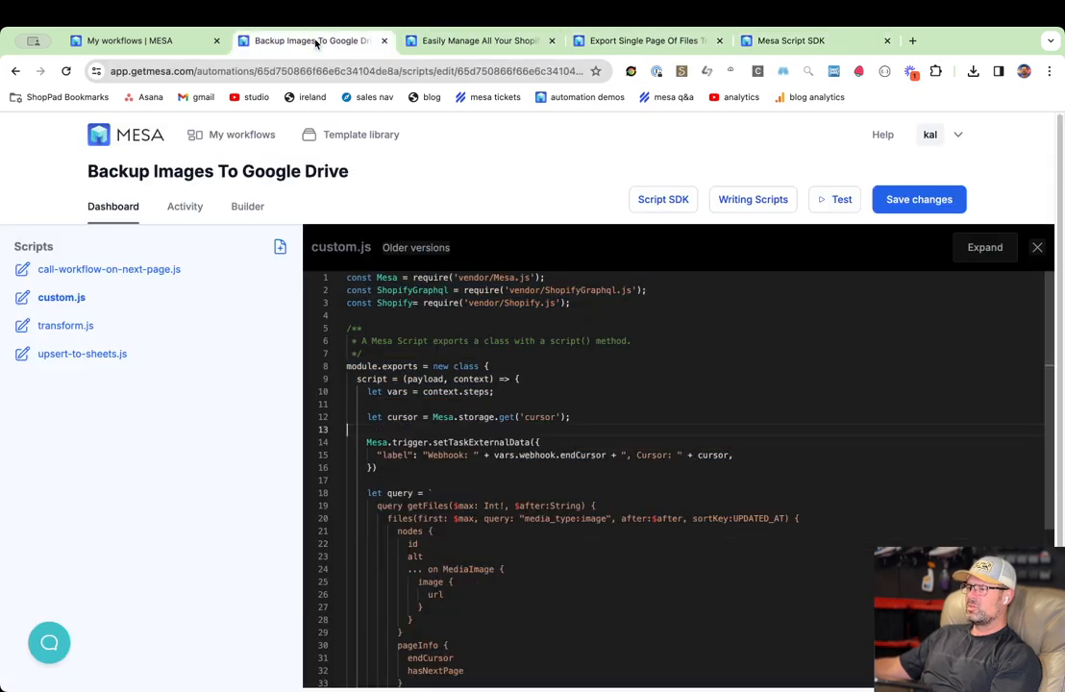
pyautogui.middleClick(659, 45)
# Try null as the default value in Mesa.storage.get('cursor'), saving the script and testing the workflow with it.
pyautogui.click(562, 417)
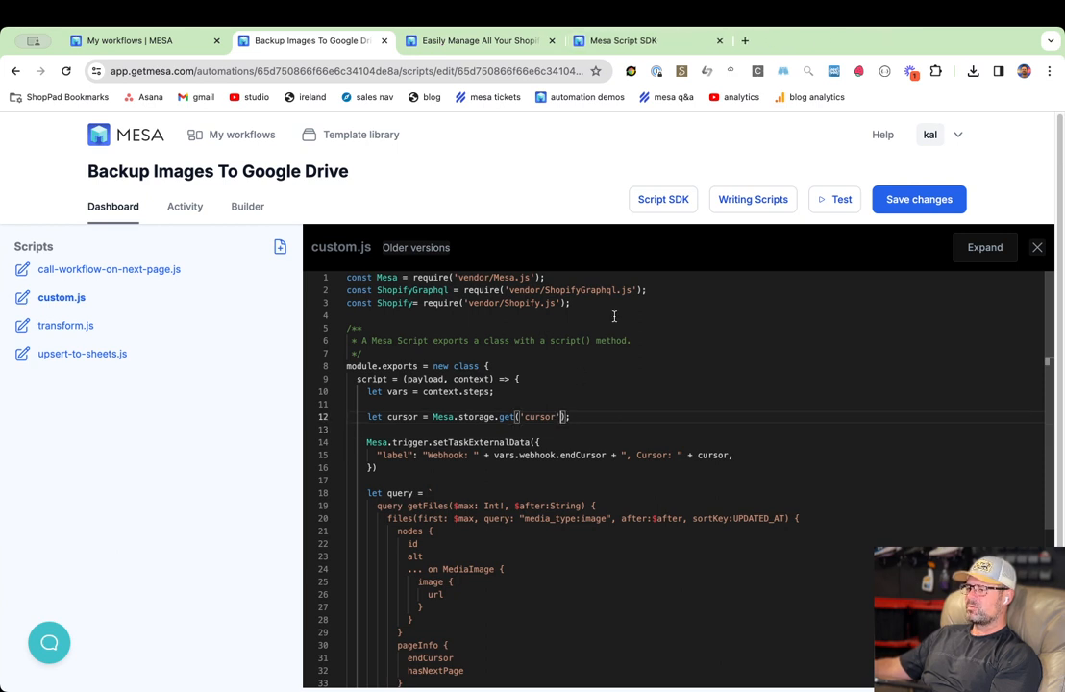
pyautogui.write(', null')
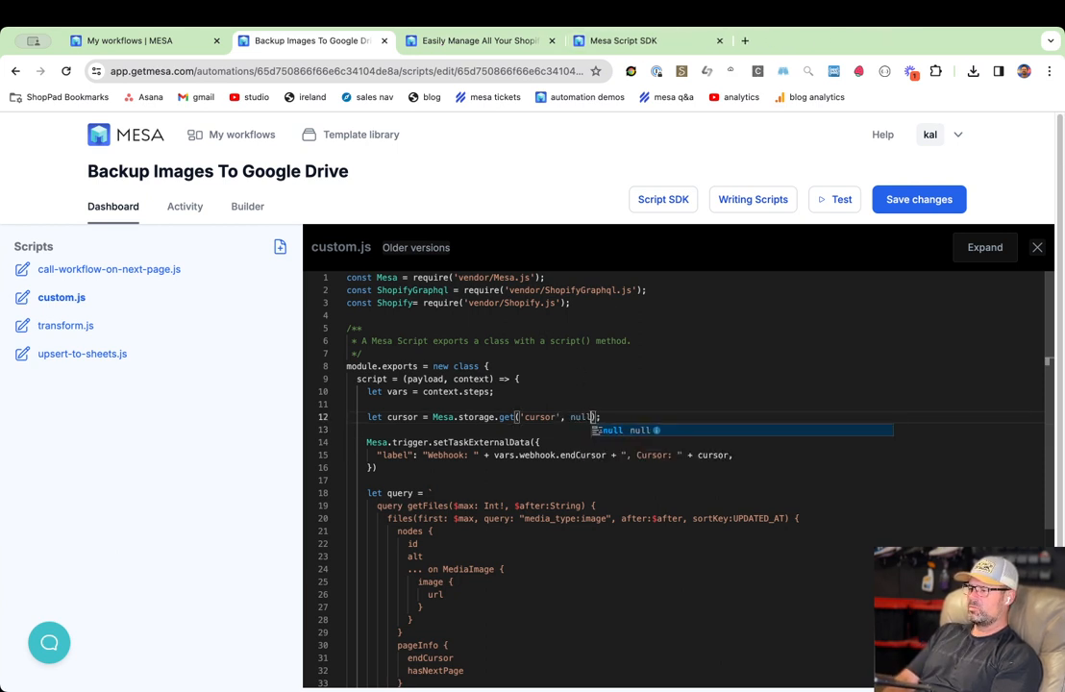
pyautogui.hotkey('ctrl', 's')
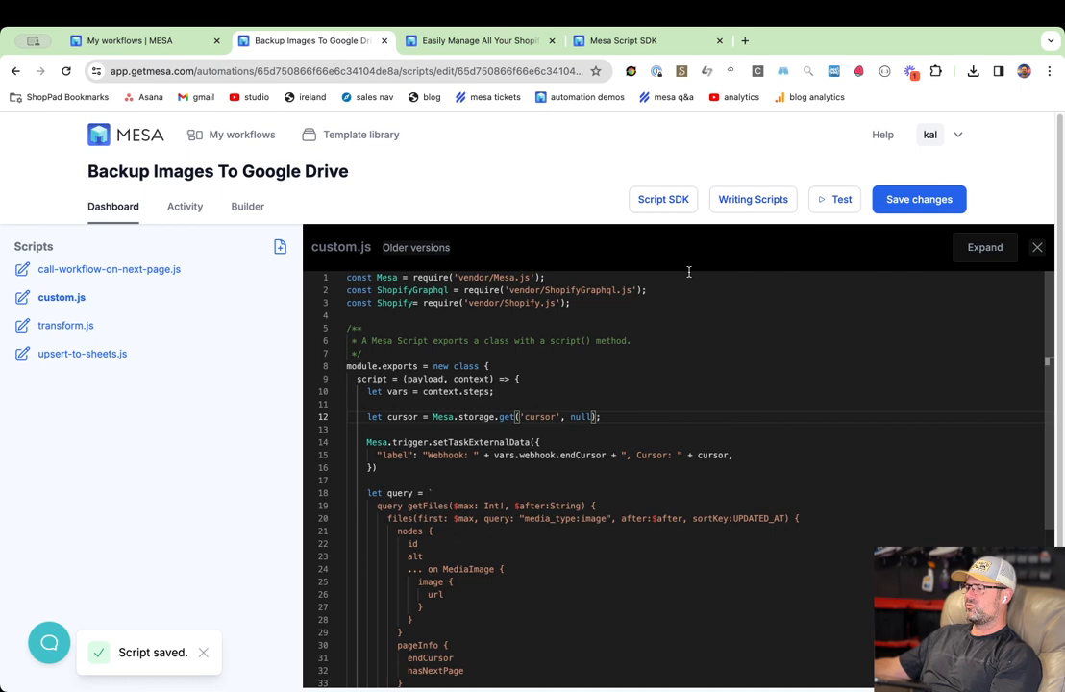
pyautogui.click(834, 199)
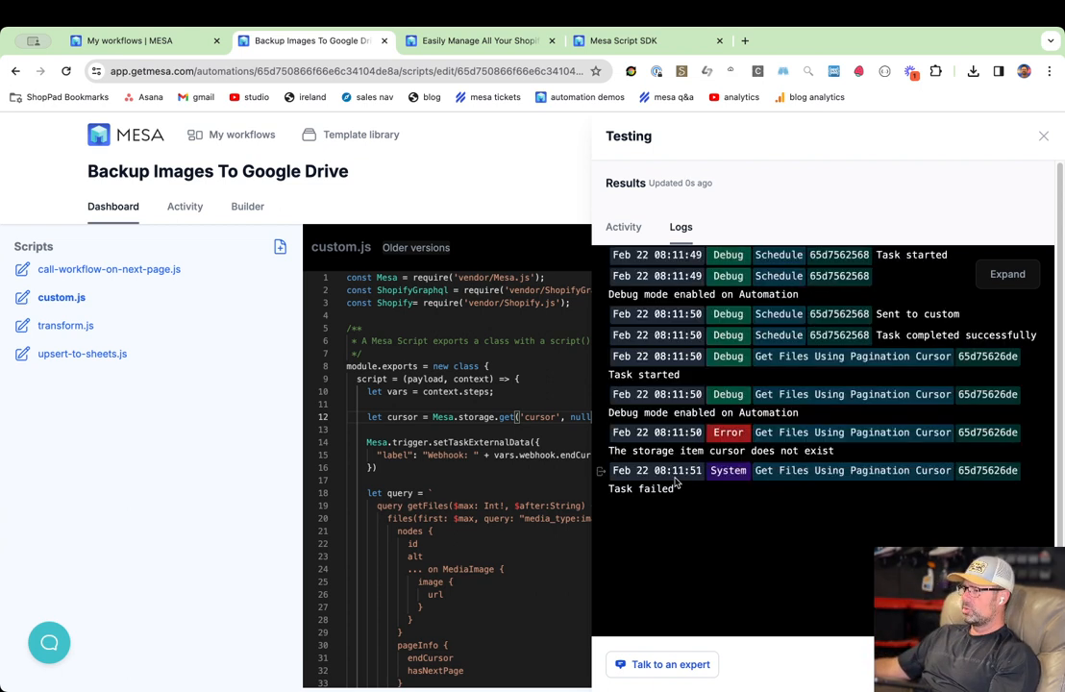
pyautogui.click(625, 229)
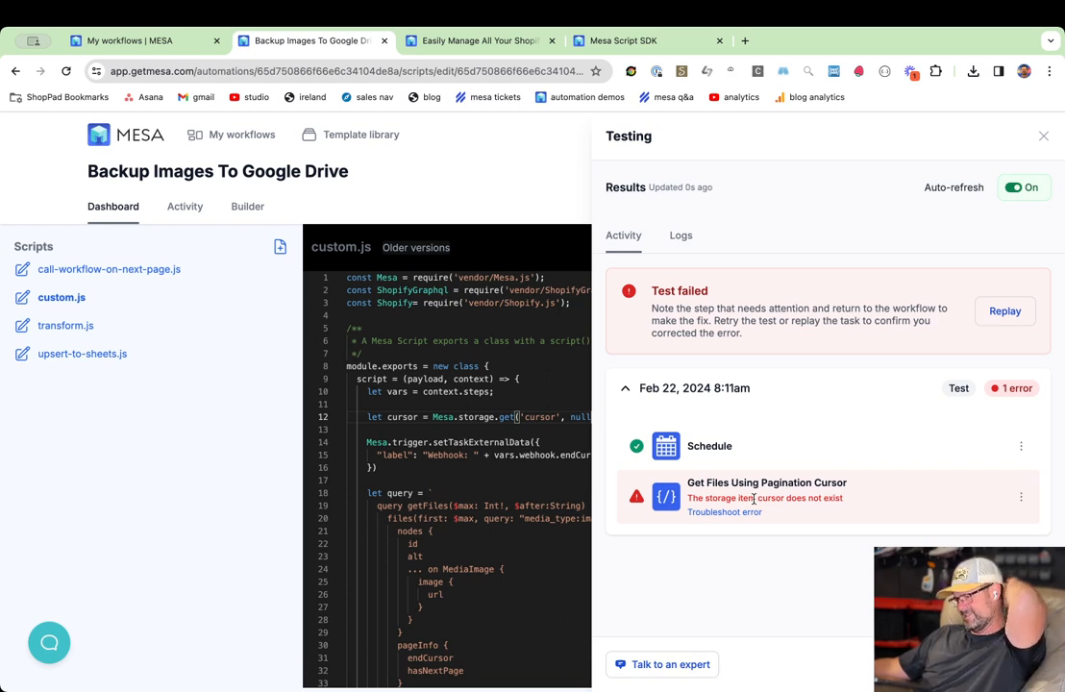
# Add a try block below the vars declaration in custom.js and move the let cursor line into it.
pyautogui.click(565, 402)
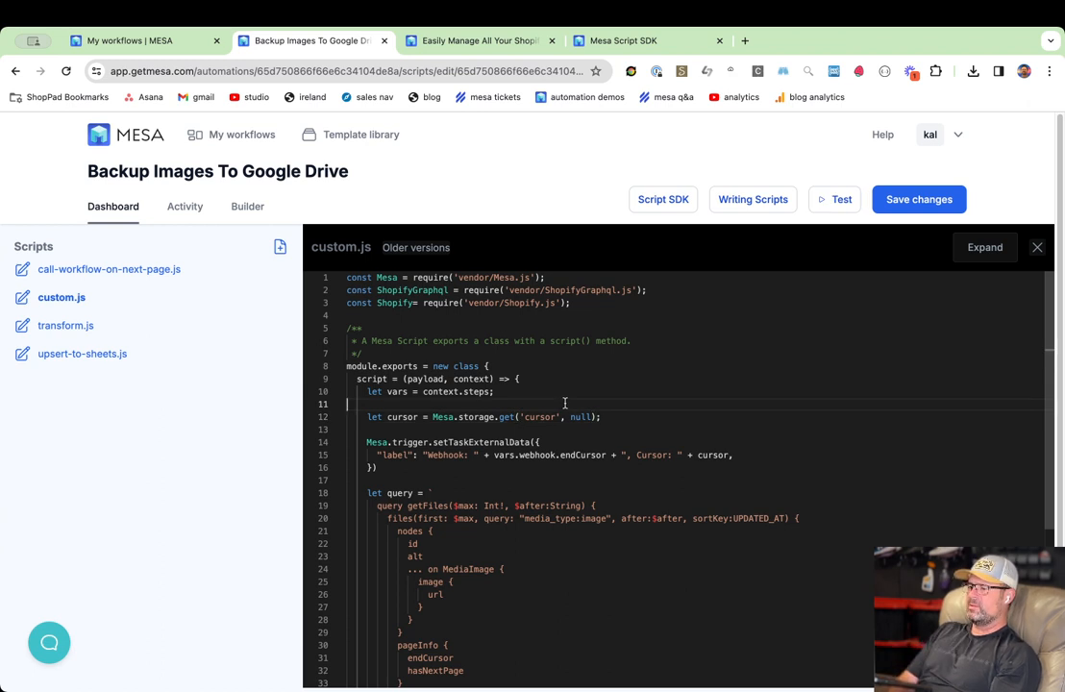
pyautogui.press('Return')
pyautogui.write('try {')
pyautogui.press('Return')
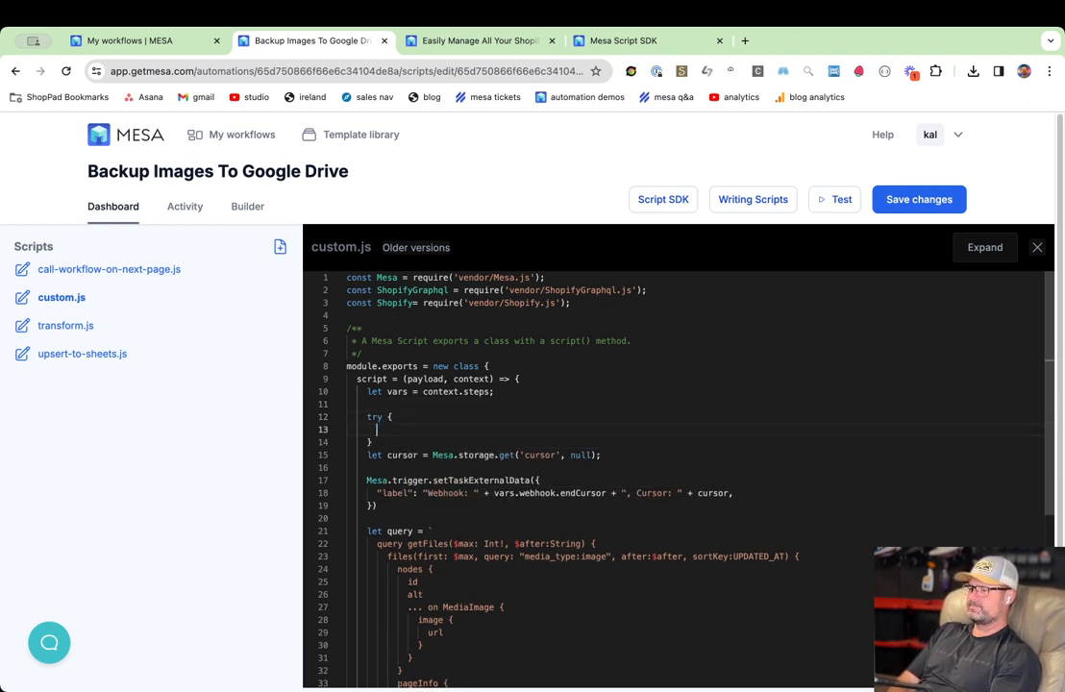
pyautogui.press('Down')
pyautogui.press('Down')
pyautogui.press('super+Left')
pyautogui.press('super+Left')
pyautogui.hotkey('shift', 'Down')
pyautogui.press('super+x')
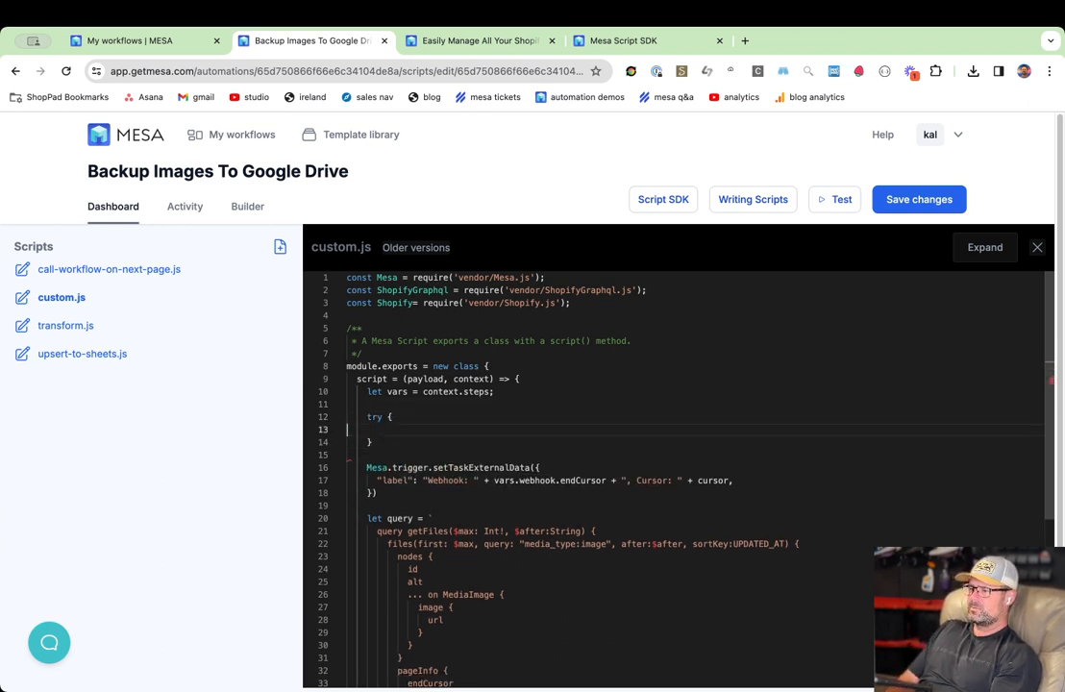
pyautogui.press('Up')
pyautogui.press('Up')
pyautogui.press('super+v')
# Remove the null default argument from the Mesa.storage.get('cursor') call inside the try block.
pyautogui.press('super+Right')
pyautogui.press('Left')
pyautogui.press('Left')
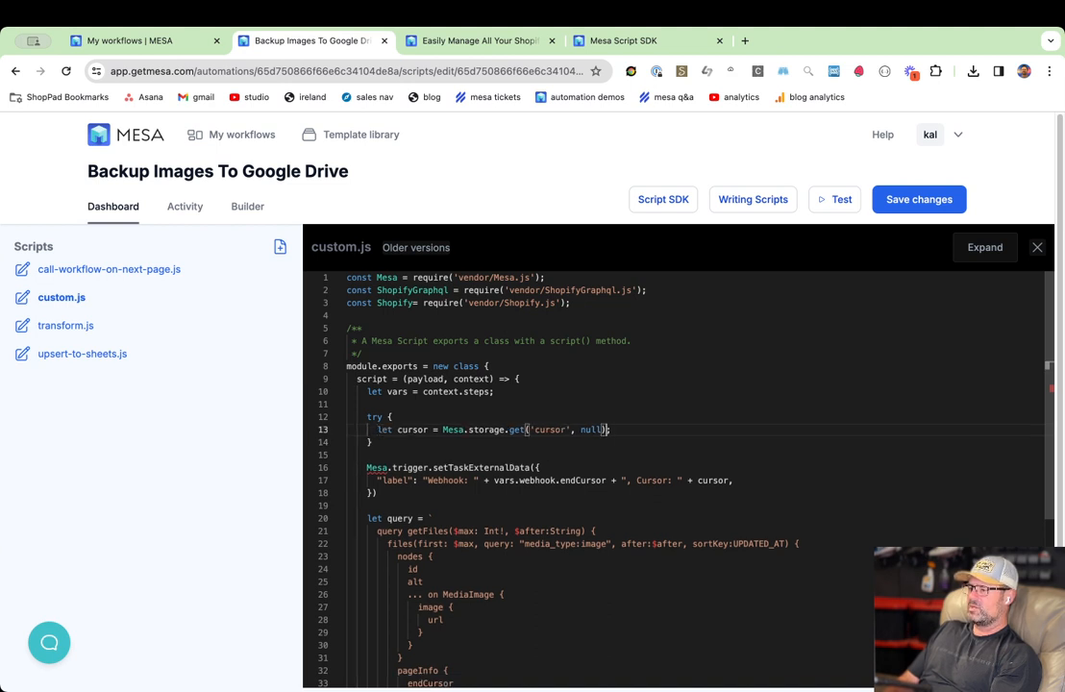
pyautogui.press('BackSpace')
pyautogui.press('BackSpace')
pyautogui.press('BackSpace')
pyautogui.press('BackSpace')
pyautogui.press('BackSpace')
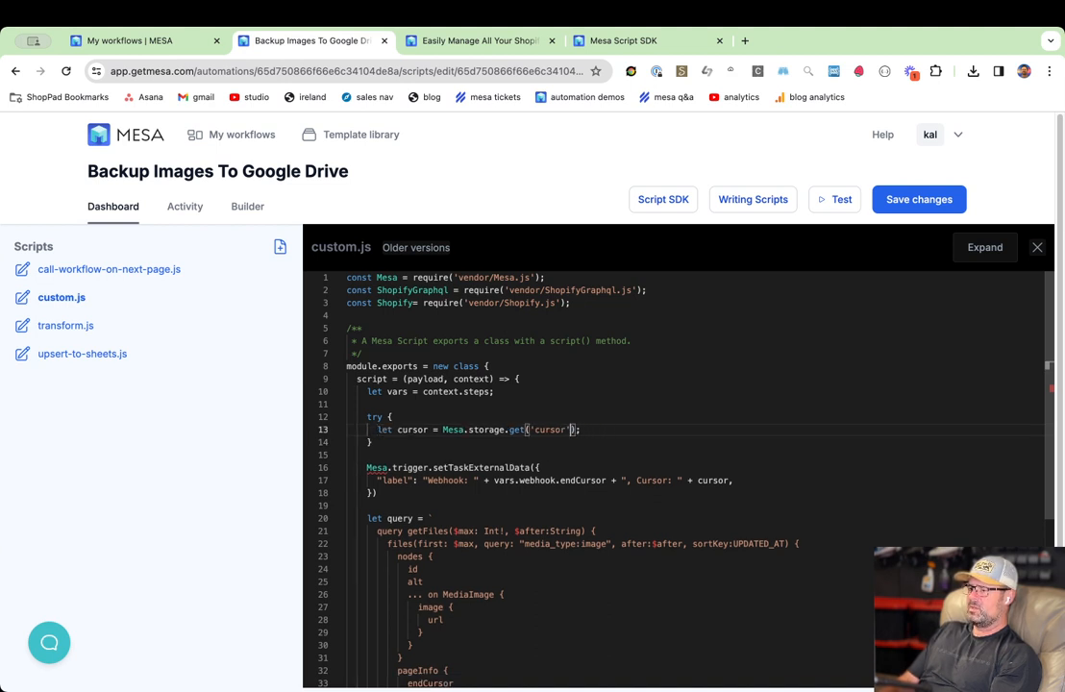
# Add a catch (Exception e) block with an empty body after the try block.
pyautogui.press('Down')
pyautogui.write('ca')
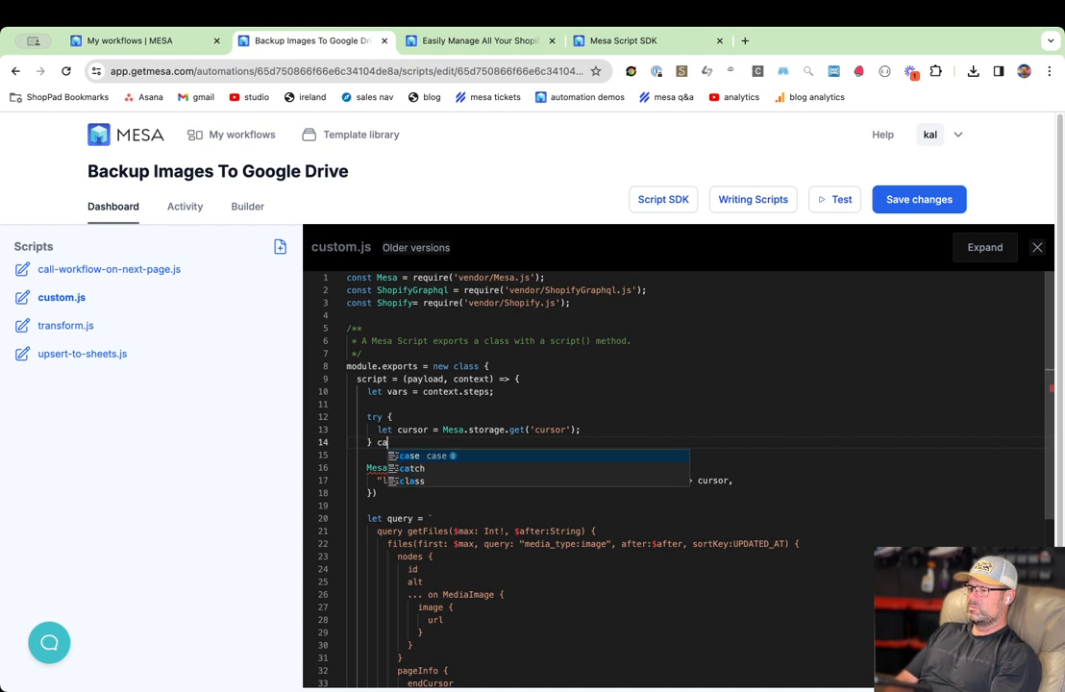
pyautogui.write('tch (Exception ')
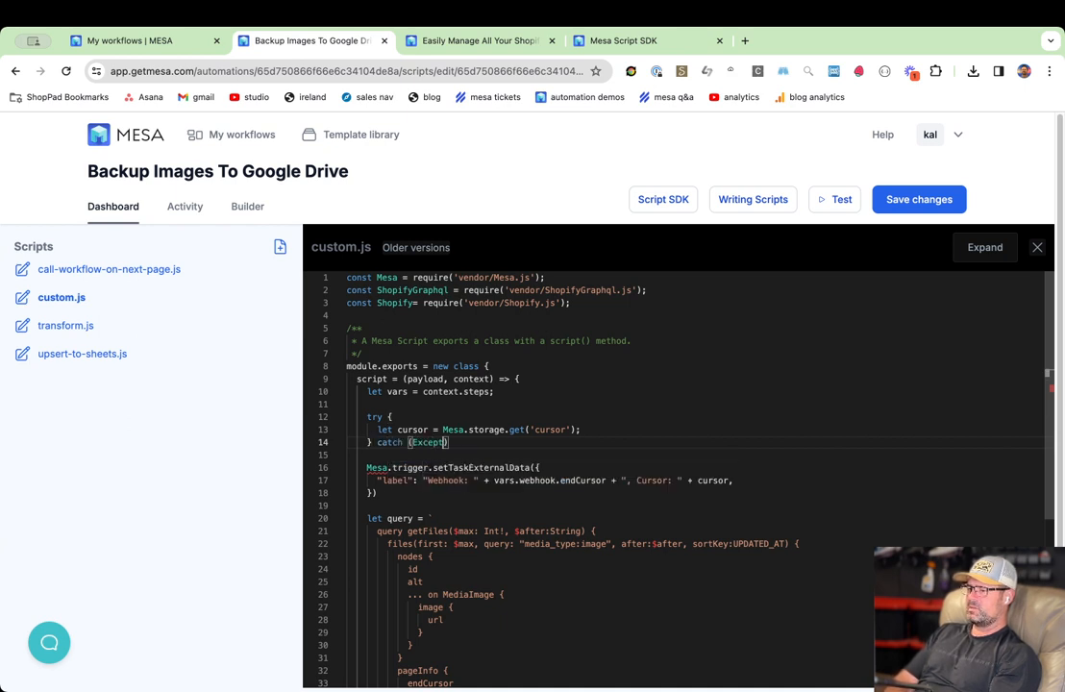
pyautogui.write('e) {')
pyautogui.press('Return')
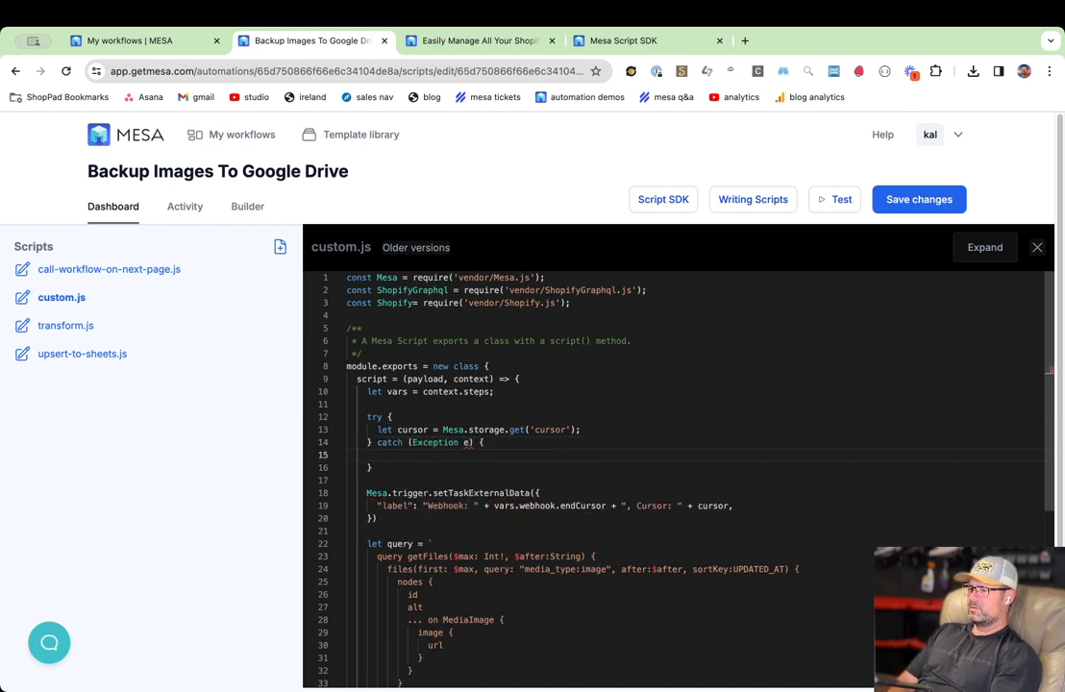
# Change the catch clause's parameter to error.
pyautogui.press('Right')
pyautogui.press('Right')
pyautogui.press('Right')
pyautogui.press('Right')
pyautogui.press('Right')
pyautogui.press('Right')
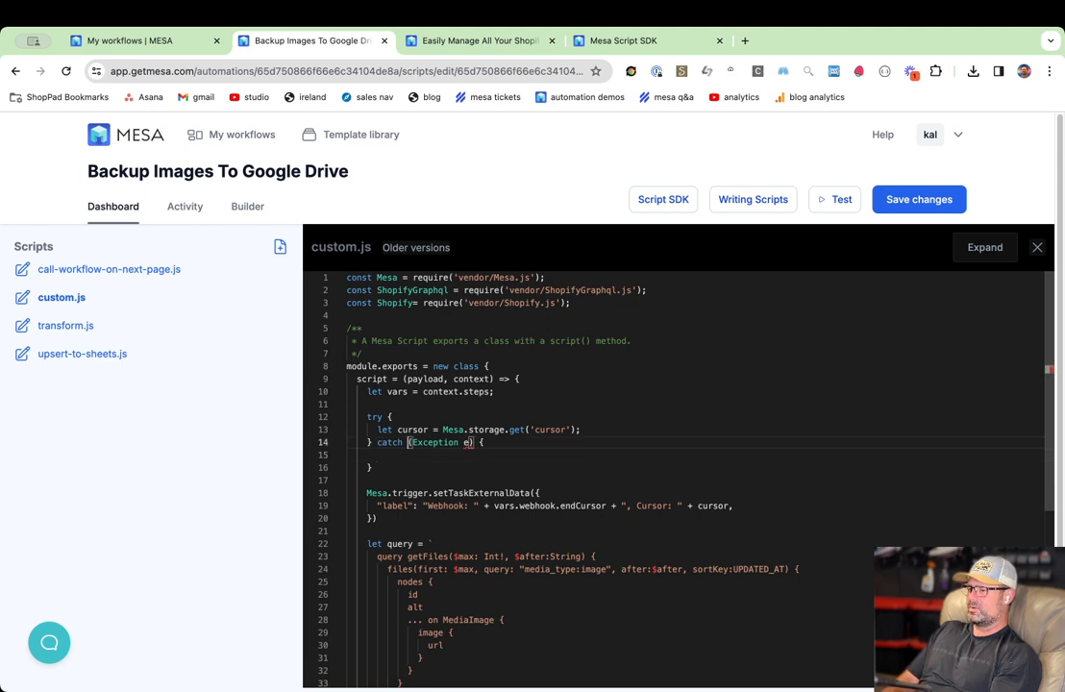
pyautogui.press('Right')
pyautogui.hotkey('shift', 'alt', 'Right')
pyautogui.write('Error')
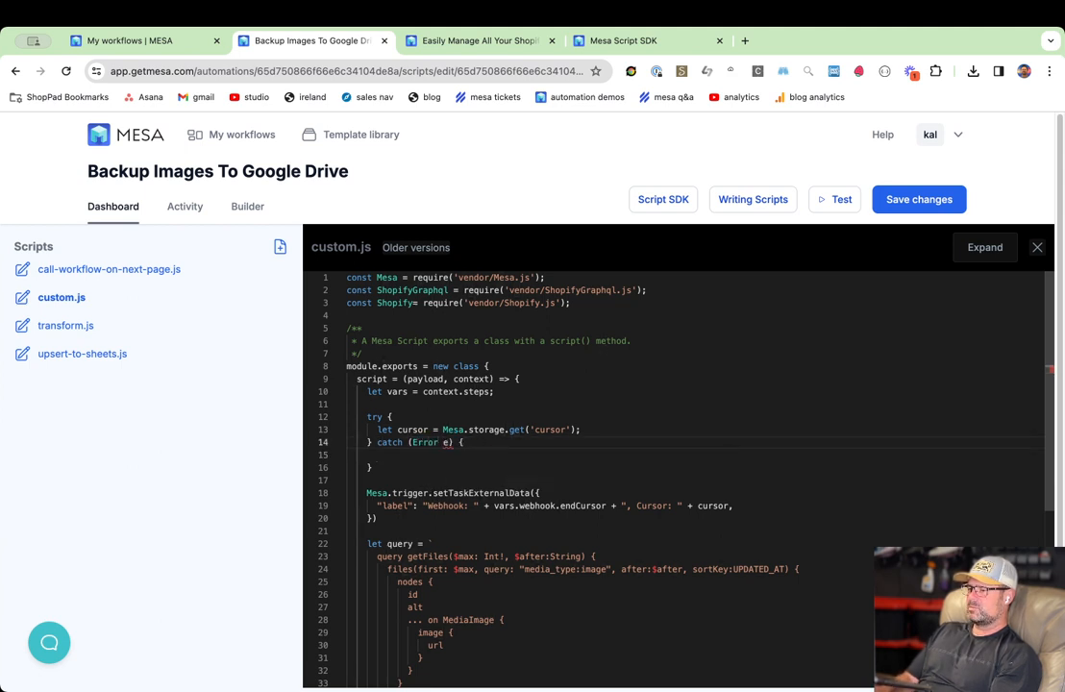
pyautogui.press('BackSpace')
pyautogui.press('BackSpace')
pyautogui.hotkey('shift', 'alt', 'Left')
pyautogui.write('error')
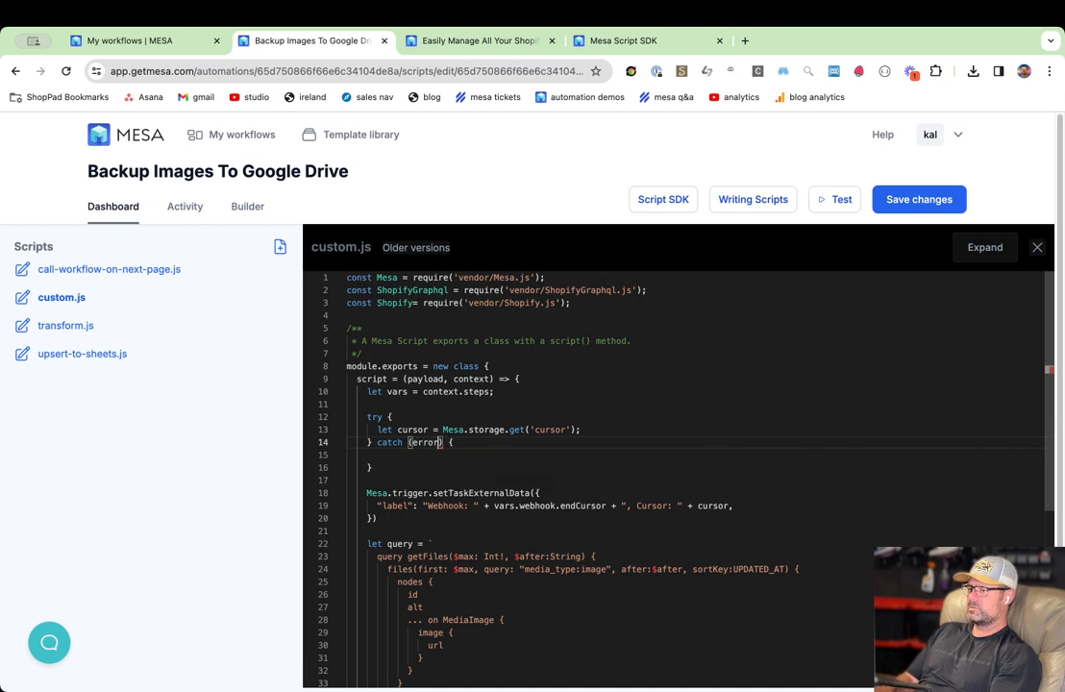
# Write let cursor = null; as the body of the catch block.
pyautogui.press('Down')
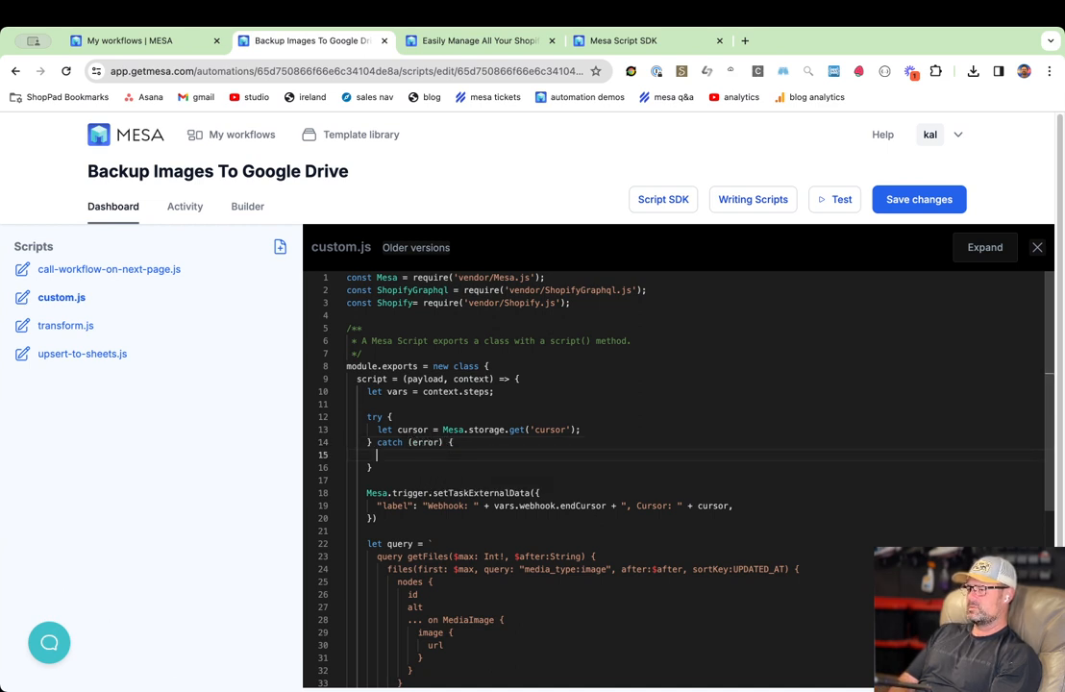
pyautogui.write('let c')
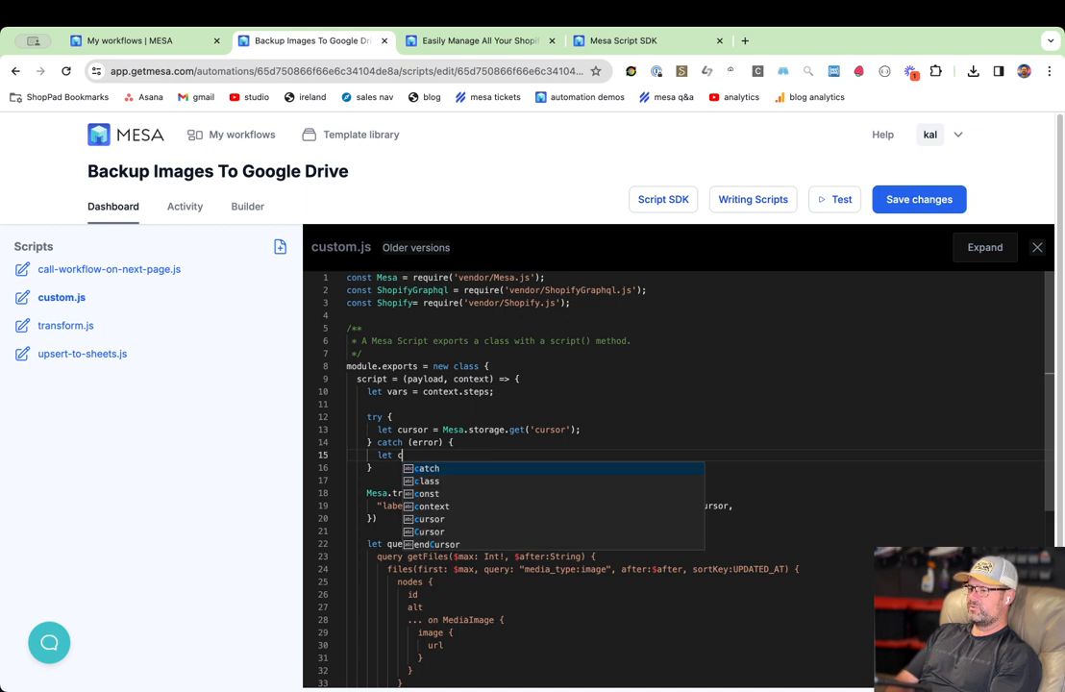
pyautogui.write('ursor = ')
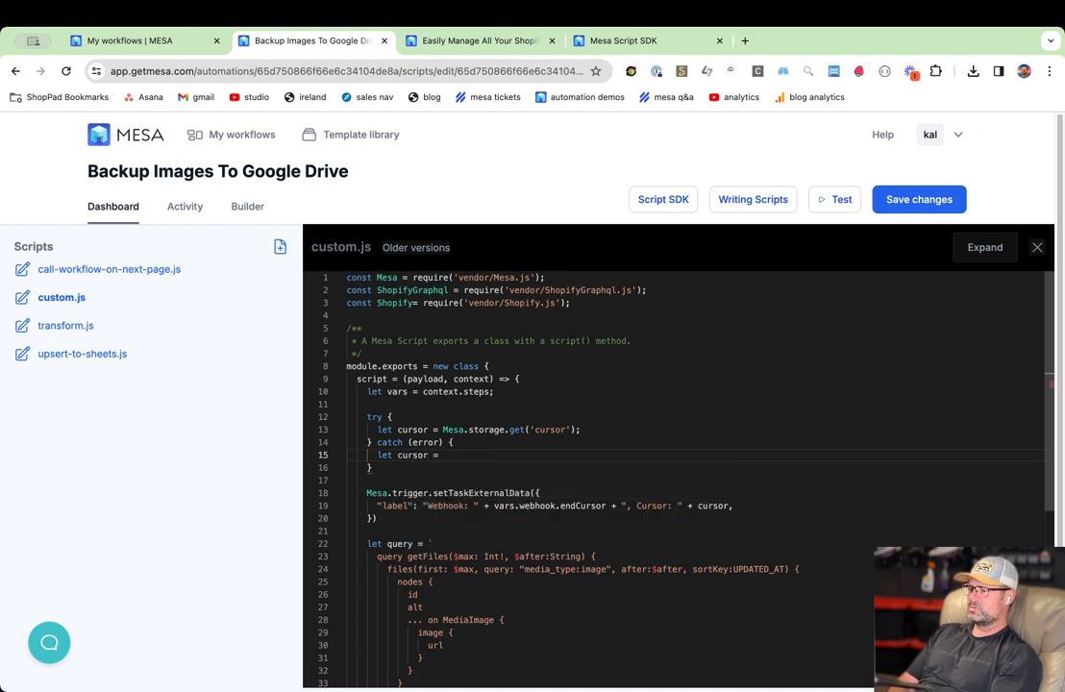
pyautogui.write('null;')
# Move the let cursor = null; declaration out of the catch block to just above the try block, outdented one level.
pyautogui.press('Up')
pyautogui.press('Up')
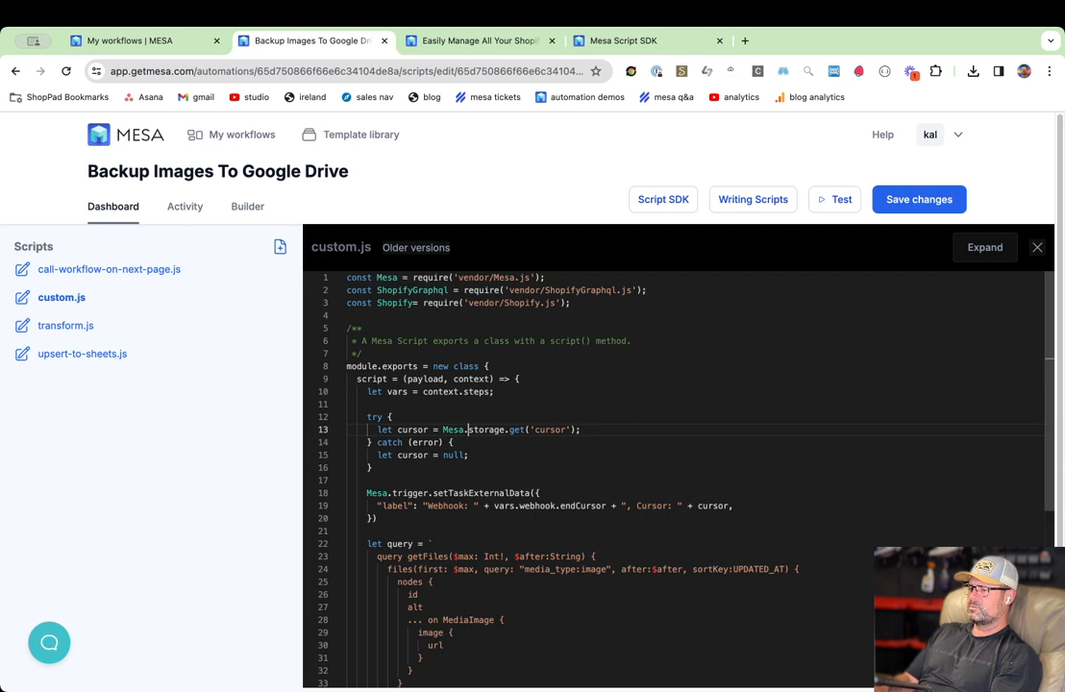
pyautogui.press('Down')
pyautogui.press('Down')
pyautogui.hotkey('ctrl', 'x')
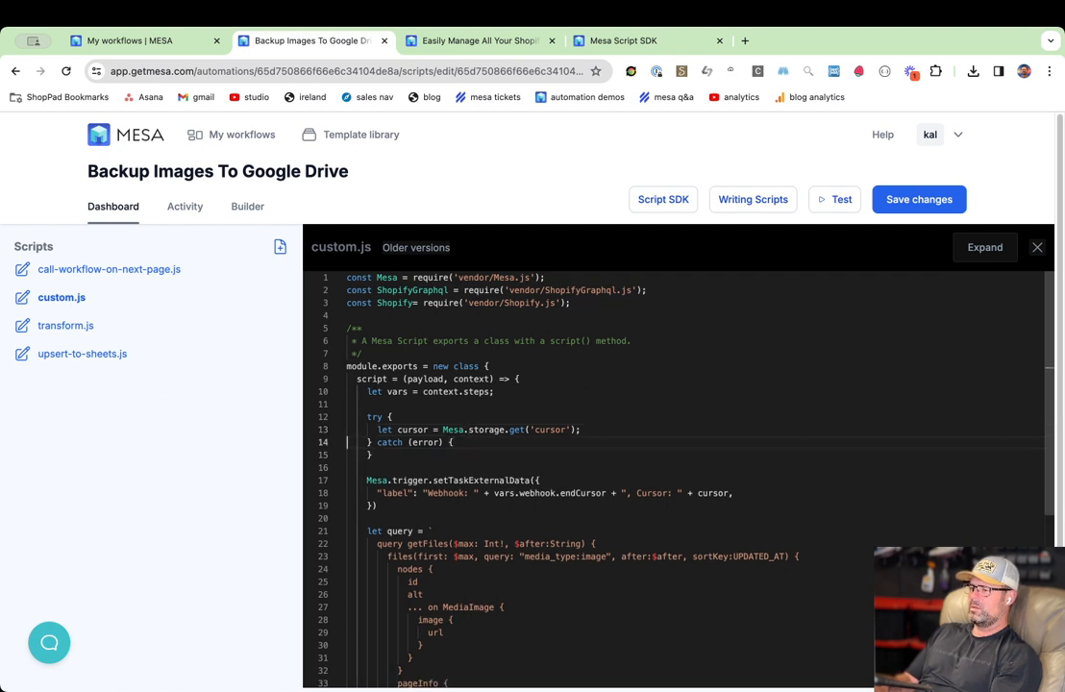
pyautogui.press('Up')
pyautogui.press('Up')
pyautogui.press('Up')
pyautogui.hotkey('ctrl', 'v')
pyautogui.hotkey('shift', 'Tab')
# Remove the let keyword from the Mesa.storage.get('cursor') assignment inside the try block.
pyautogui.press('Down')
pyautogui.press('Down')
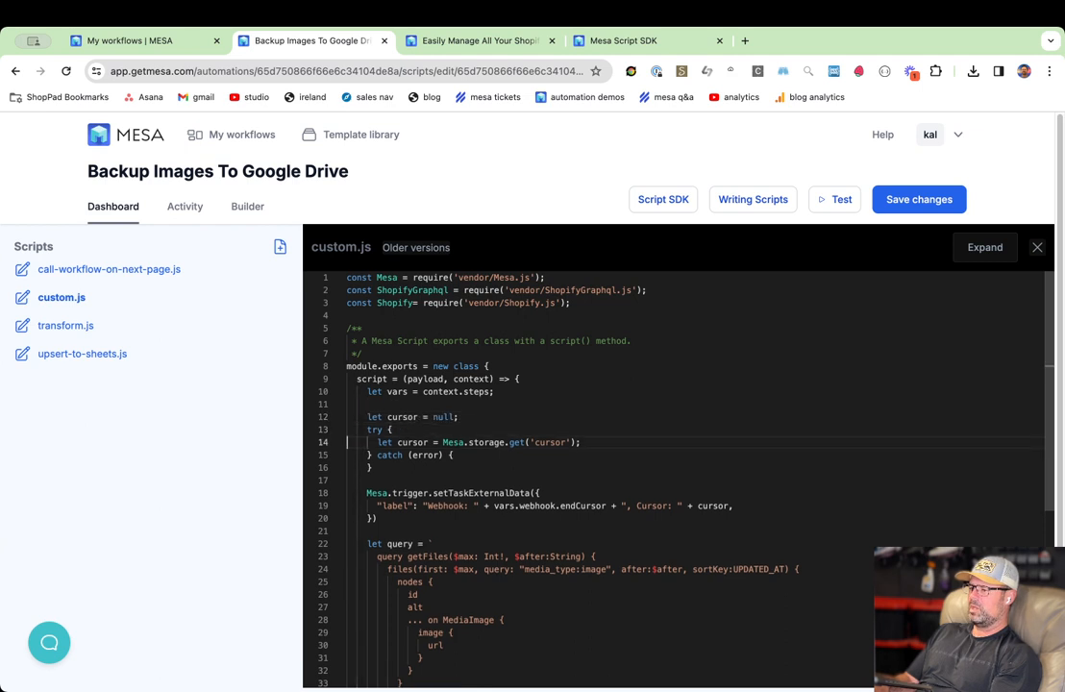
pyautogui.hotkey('shift', 'Right')
pyautogui.hotkey('shift', 'Right')
pyautogui.hotkey('shift', 'Right')
pyautogui.hotkey('shift', 'Right')
pyautogui.press('BackSpace')
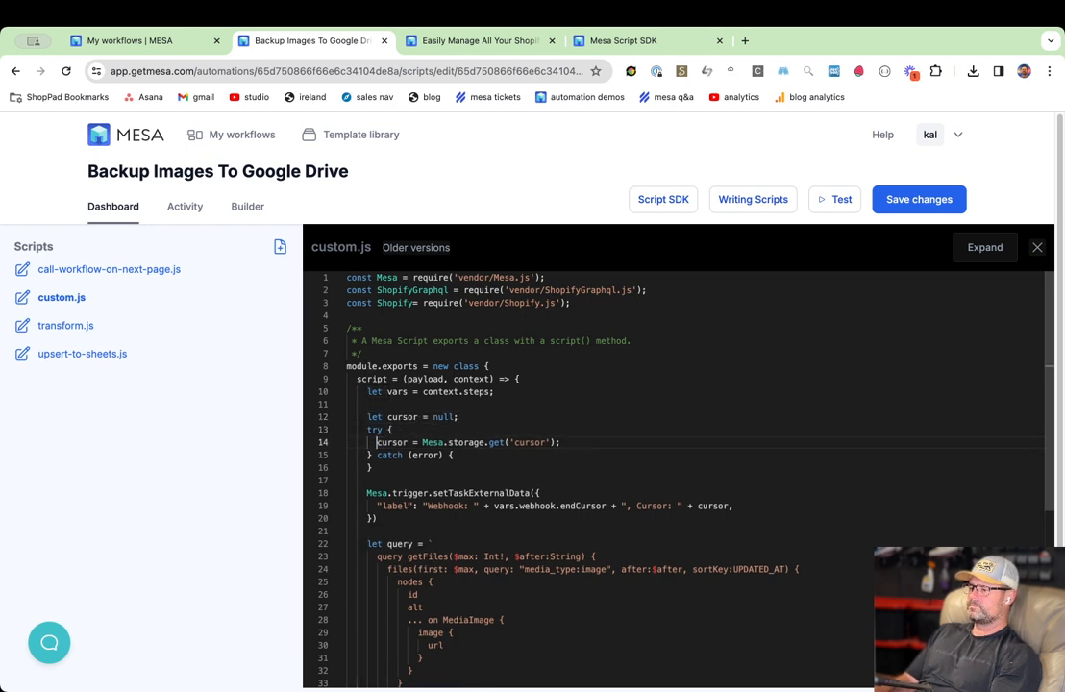
# Add the comment "// Do nothing brosef - why - bc it's null" inside the catch block and save the script.
pyautogui.press('Down')
pyautogui.press('End')
pyautogui.press('Return')
pyautogui.write('// ')
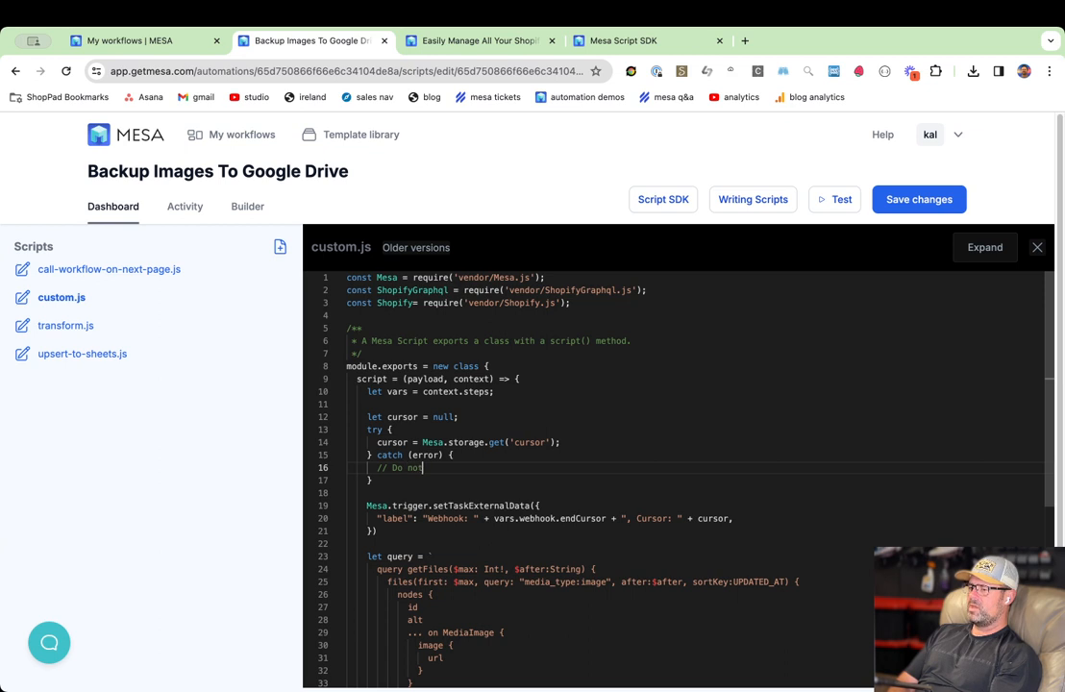
pyautogui.write('Do nothing broself - why - ')
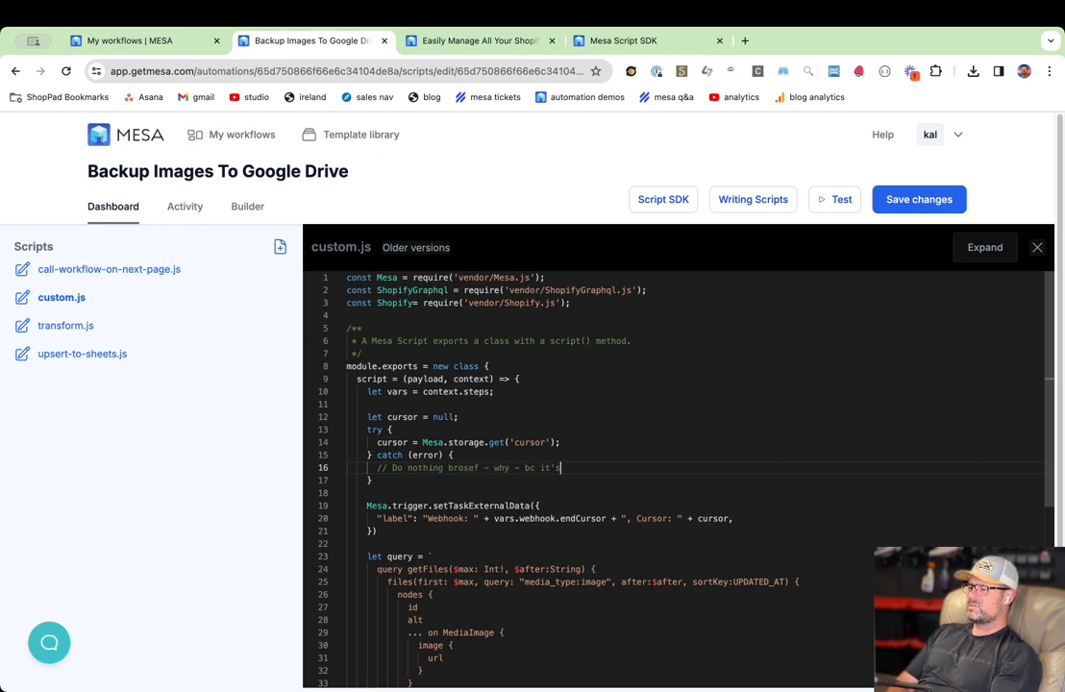
pyautogui.write("bc it's null")
pyautogui.press('super+s')
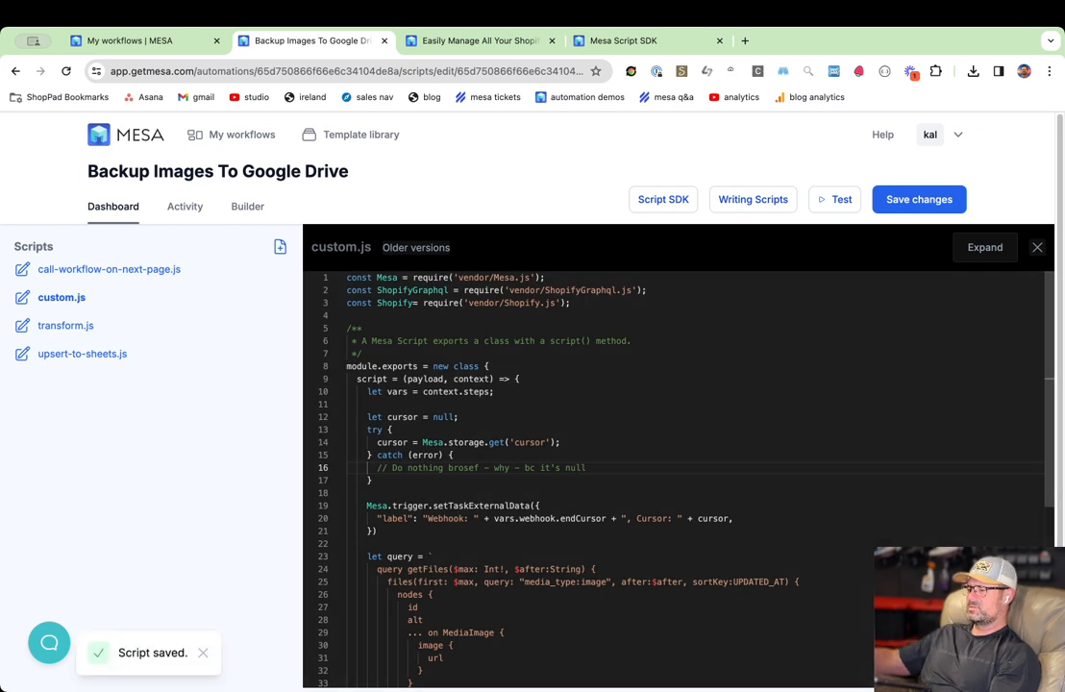
# Test the workflow and compare the result of the Get Files Using Pagination Cursor step with the custom.js code.
pyautogui.click(835, 199)
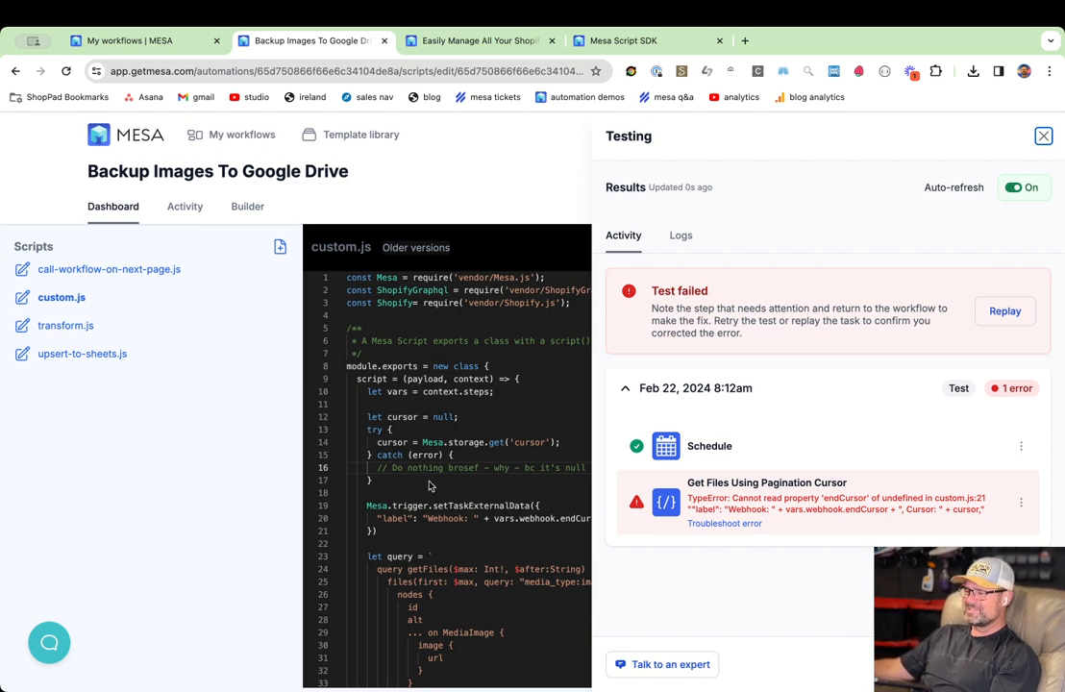
pyautogui.click(420, 421)
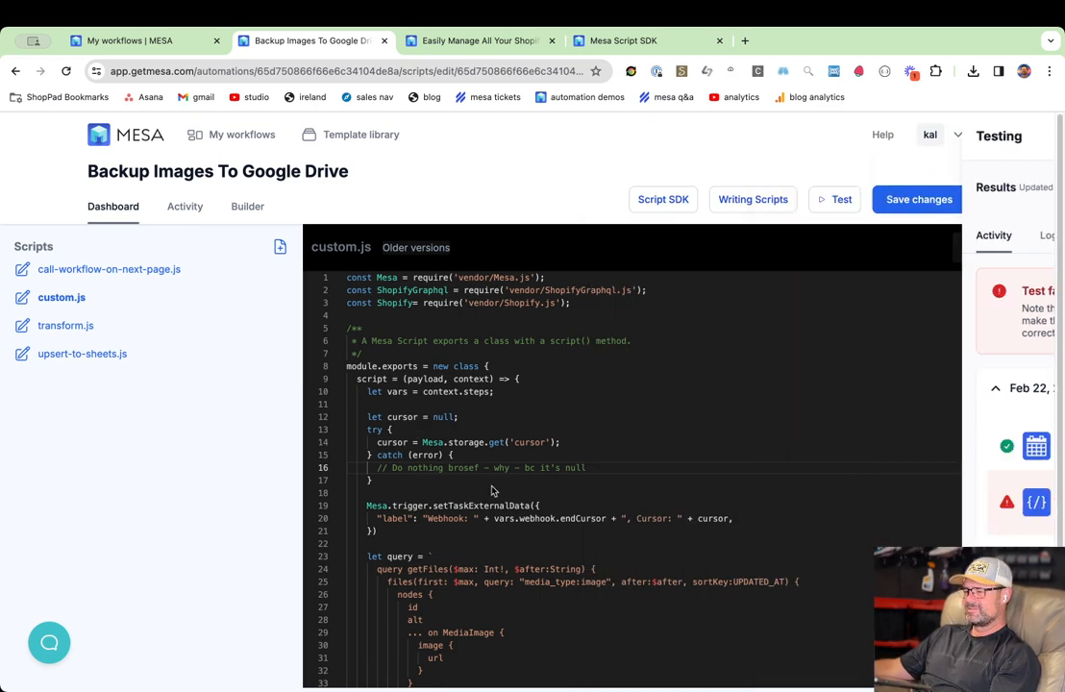
pyautogui.scroll(-5, 481, 481)
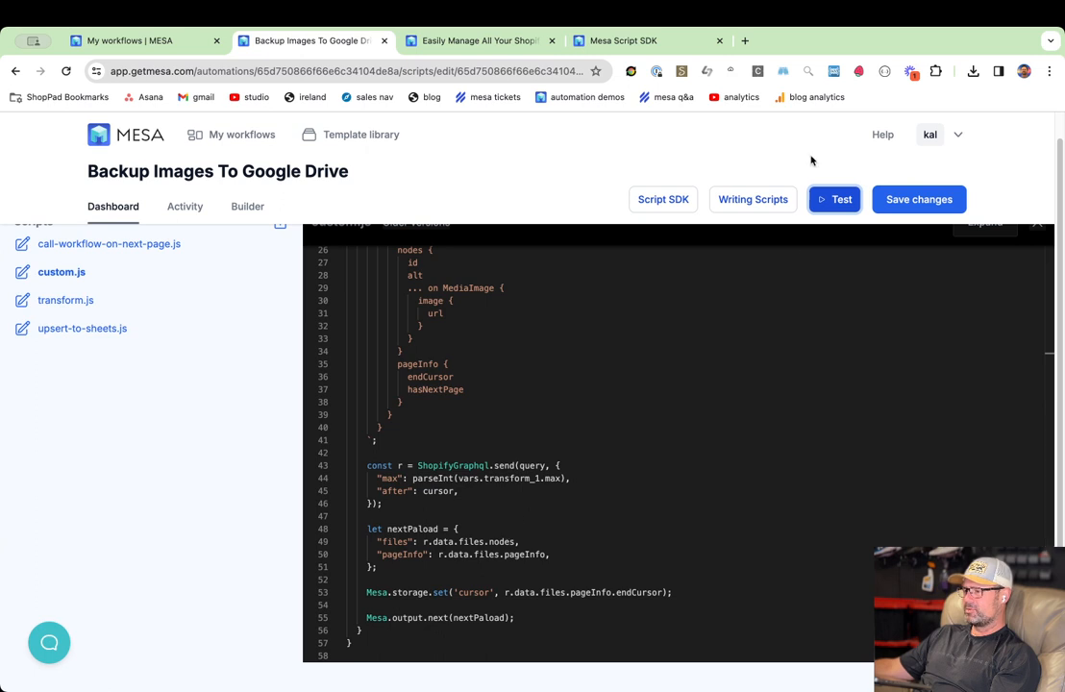
pyautogui.click(835, 199)
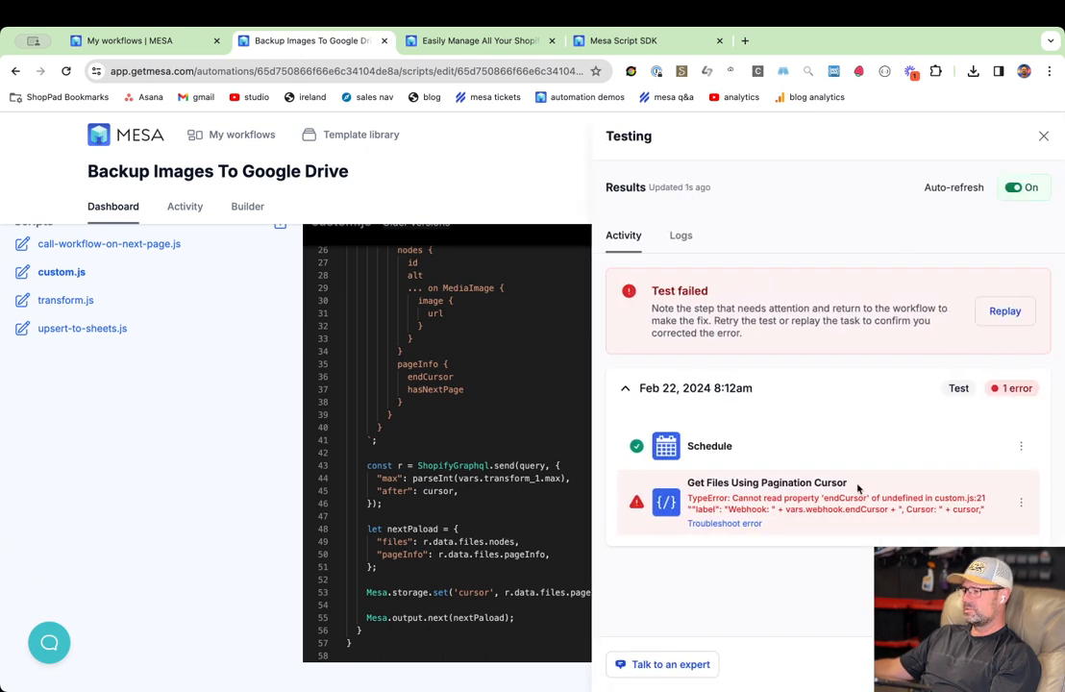
pyautogui.click(530, 516)
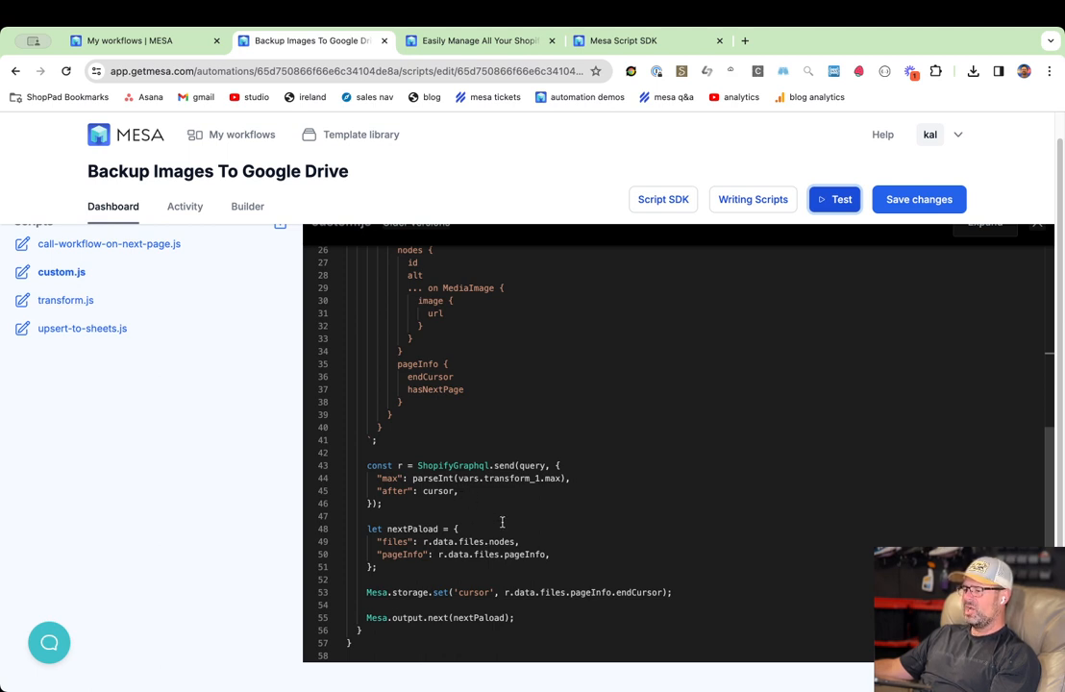
# Run the workflow test again and examine the logs for the Get Files Using Pagination Cursor step.
pyautogui.click(840, 200)
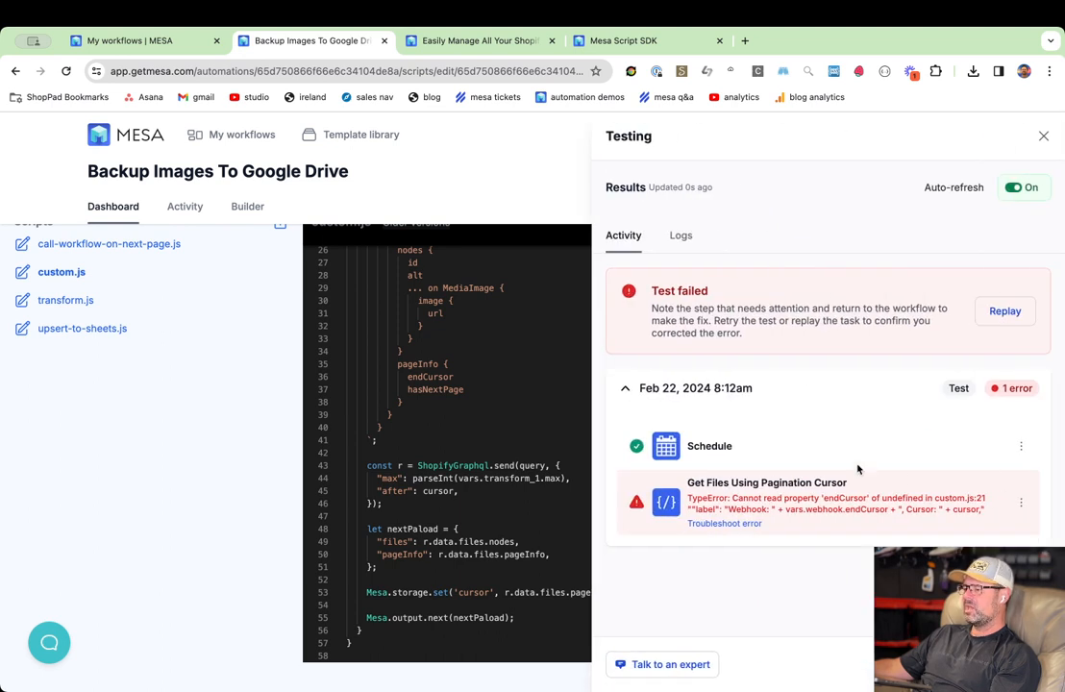
pyautogui.click(1020, 502)
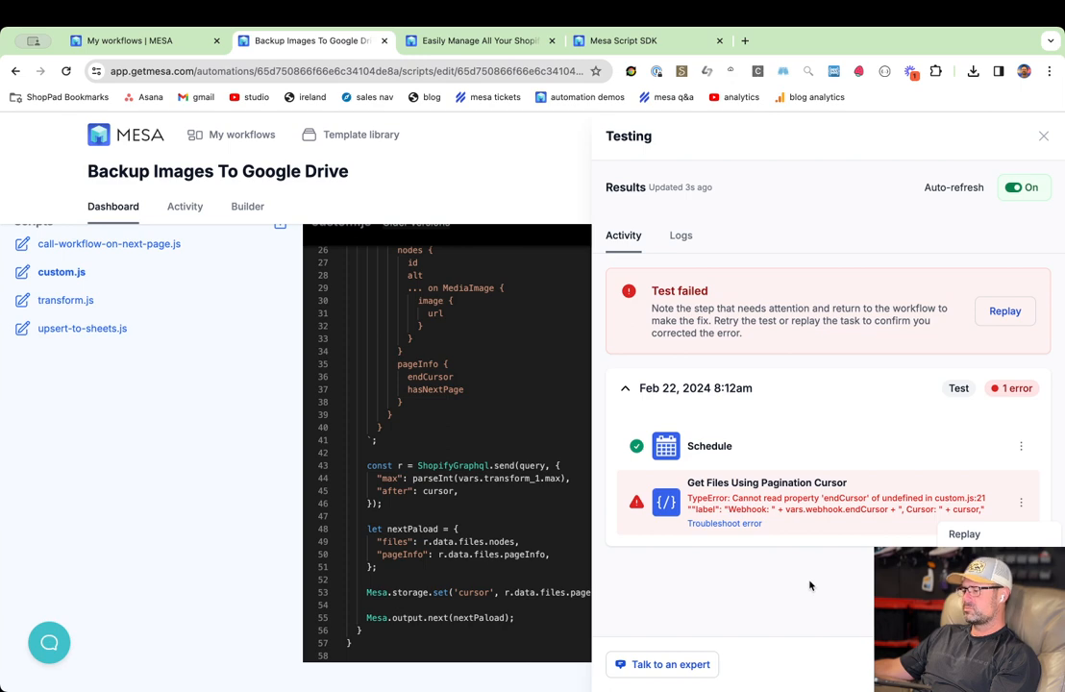
pyautogui.click(681, 234)
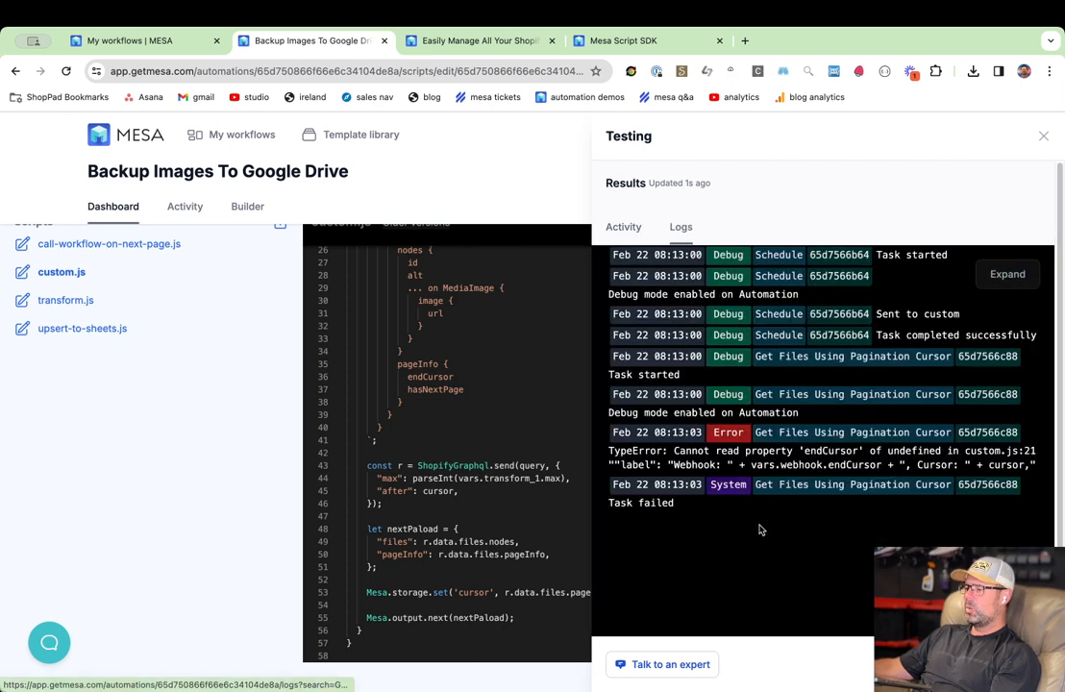
pyautogui.scroll(-1, 760, 530)
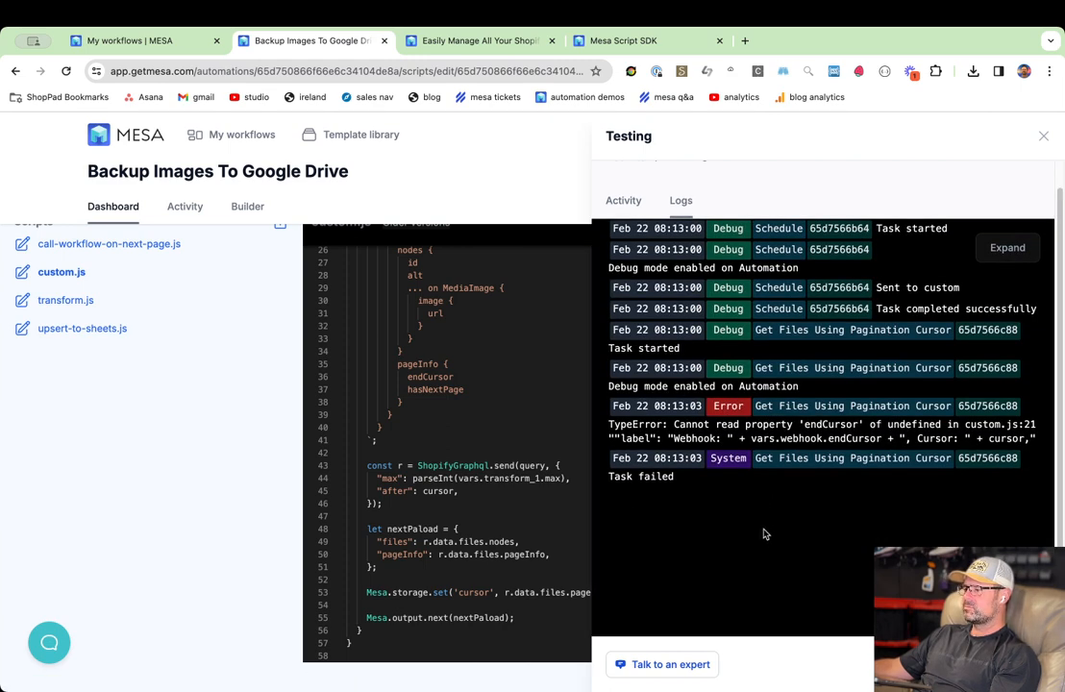
pyautogui.click(458, 447)
# Search custom.js for endcur and go through the matches back to the setTaskExternalData label line.
pyautogui.scroll(5, 448, 461)
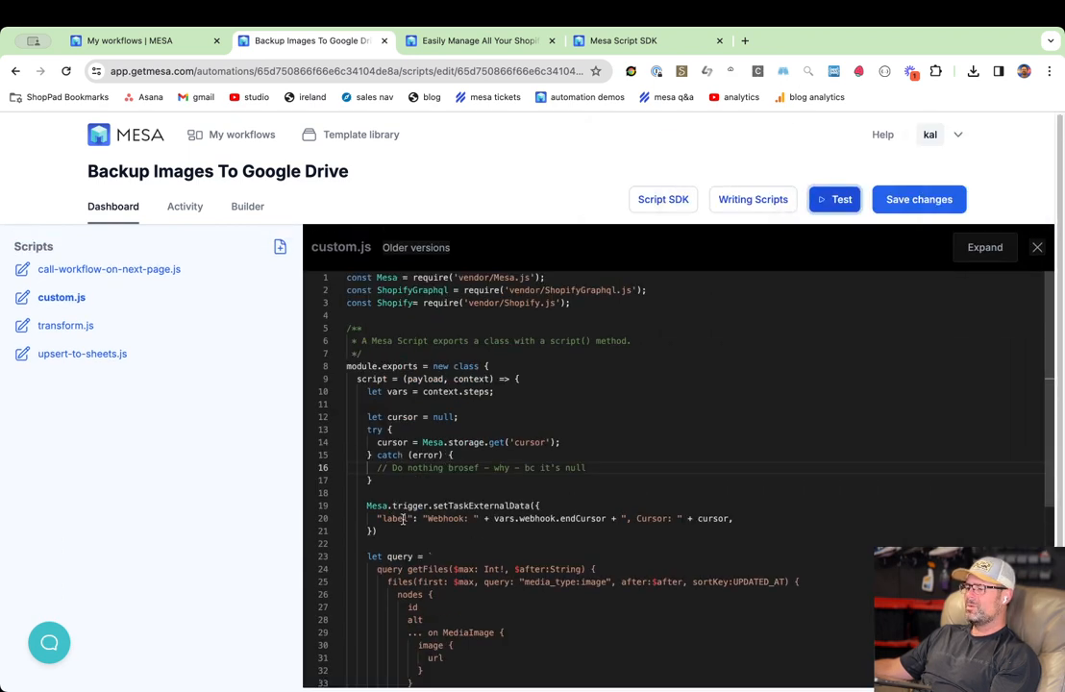
pyautogui.click(587, 518)
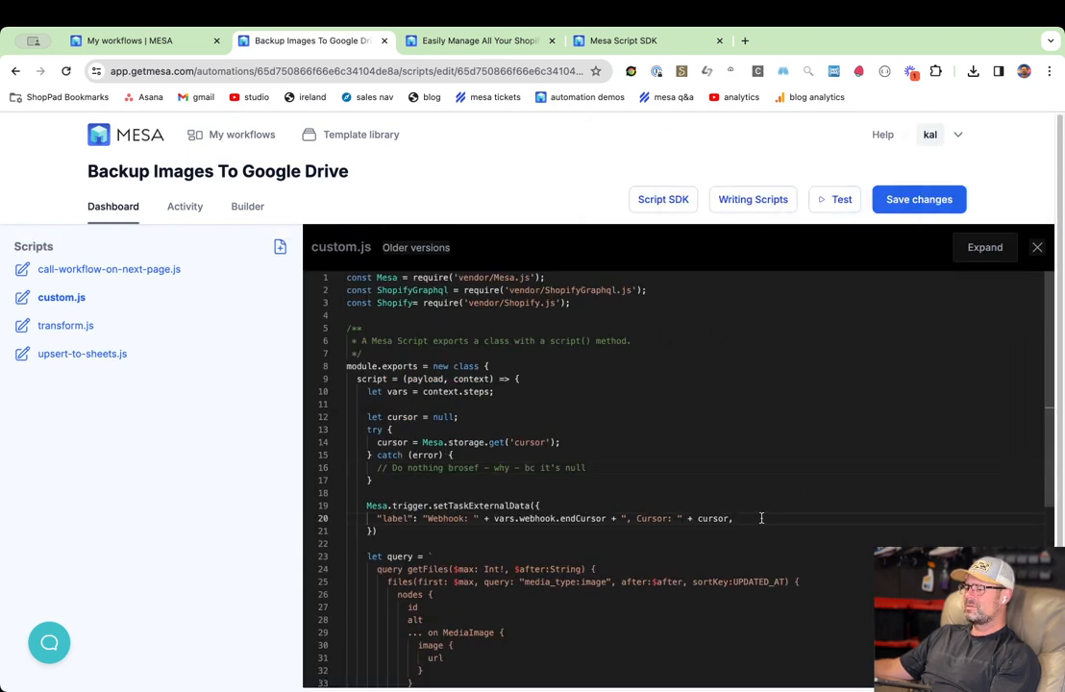
pyautogui.click(634, 481)
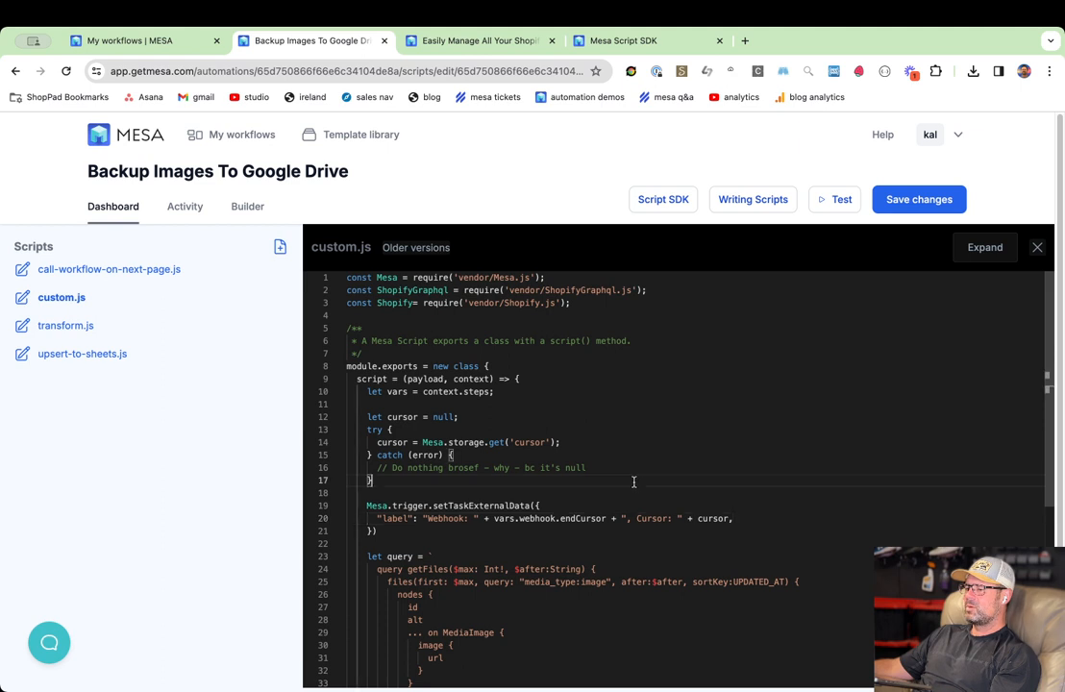
pyautogui.press('super+f')
pyautogui.write('endcur')
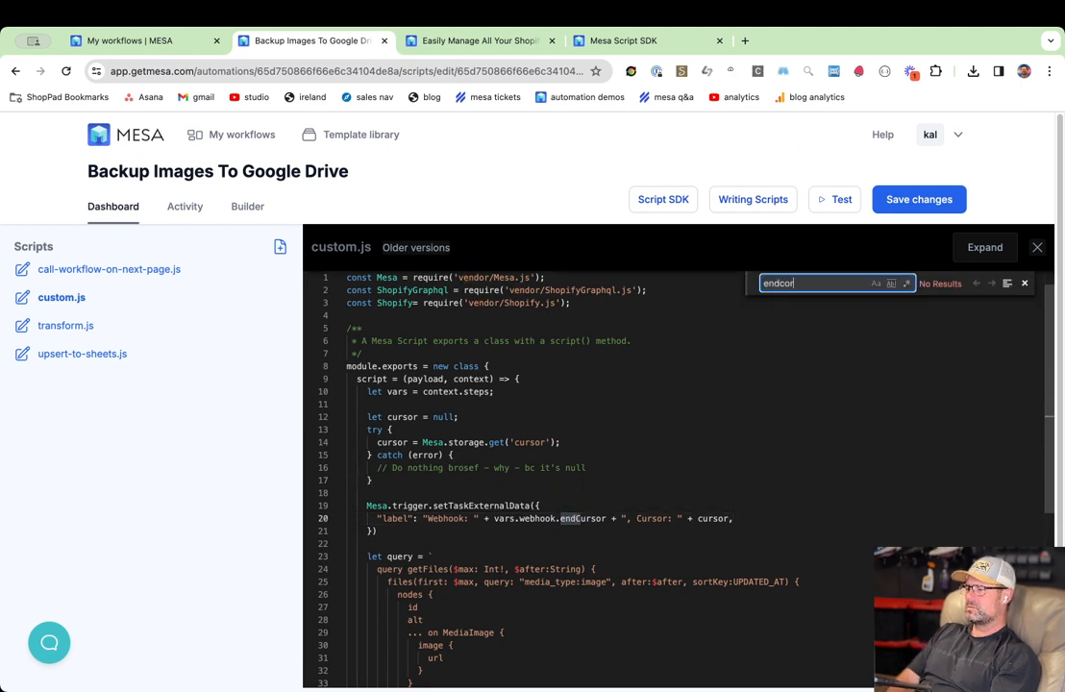
pyautogui.press('Return')
pyautogui.press('Return')
pyautogui.press('Return')
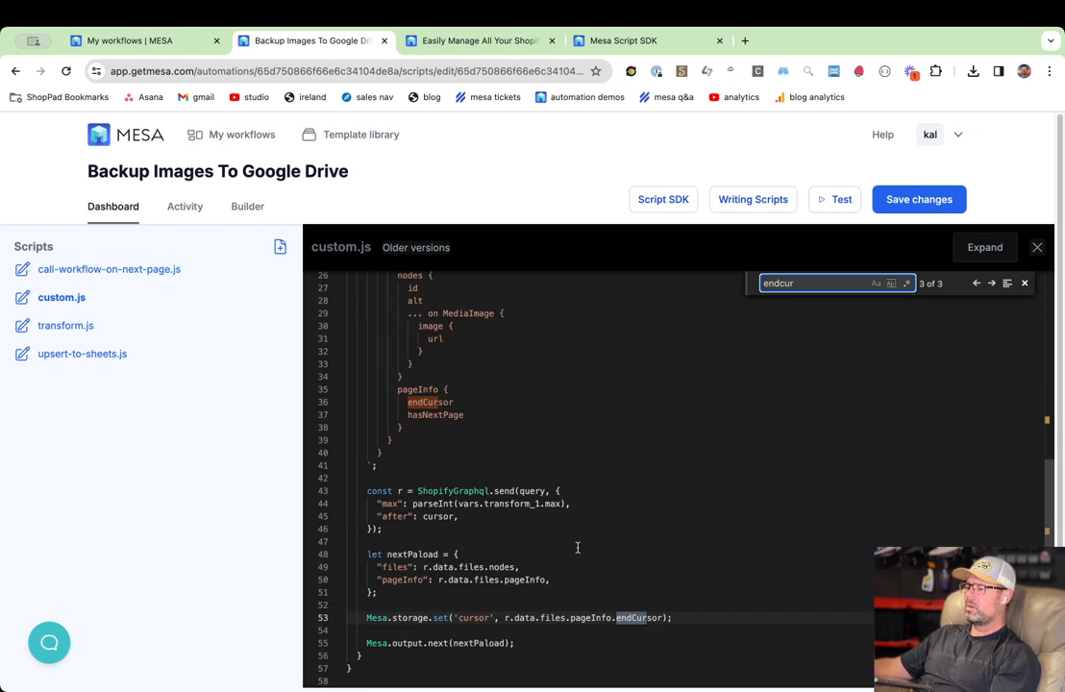
pyautogui.click(525, 480)
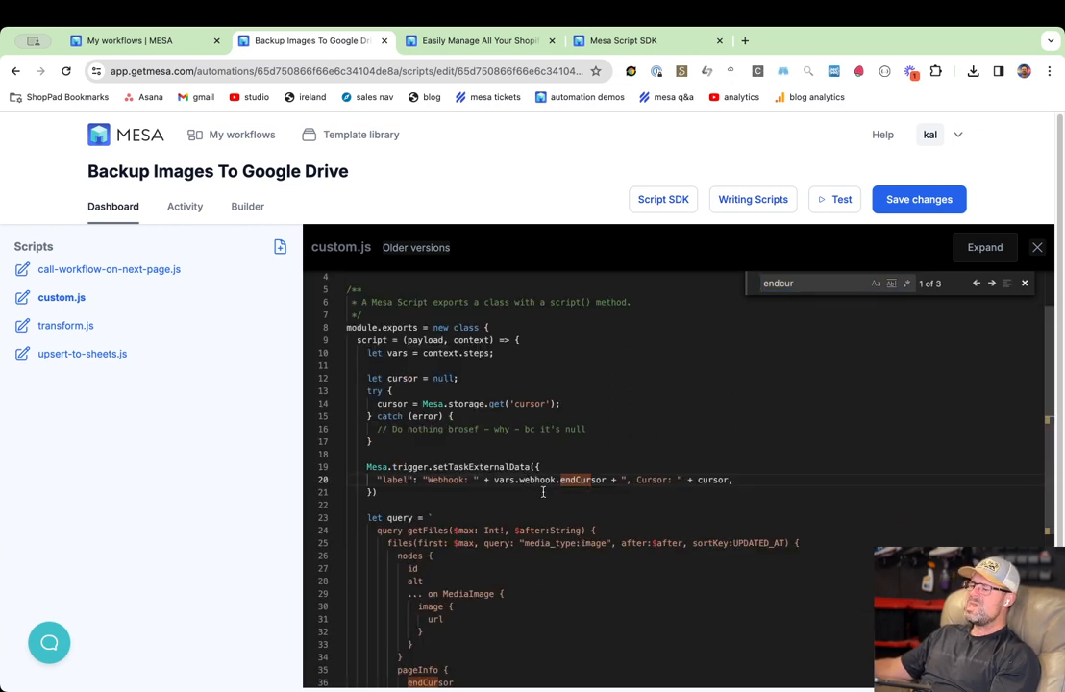
# Delete the entire Mesa.trigger.setTaskExternalData block above the query and save the script.
pyautogui.doubleClick(501, 479)
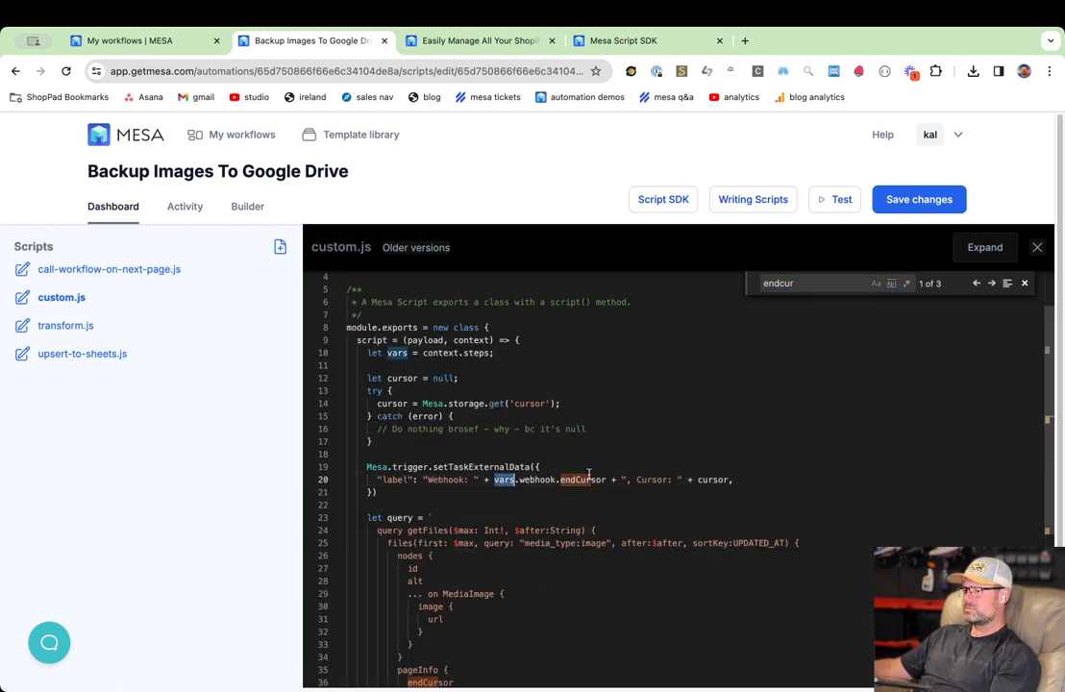
pyautogui.click(589, 471)
pyautogui.press('Home')
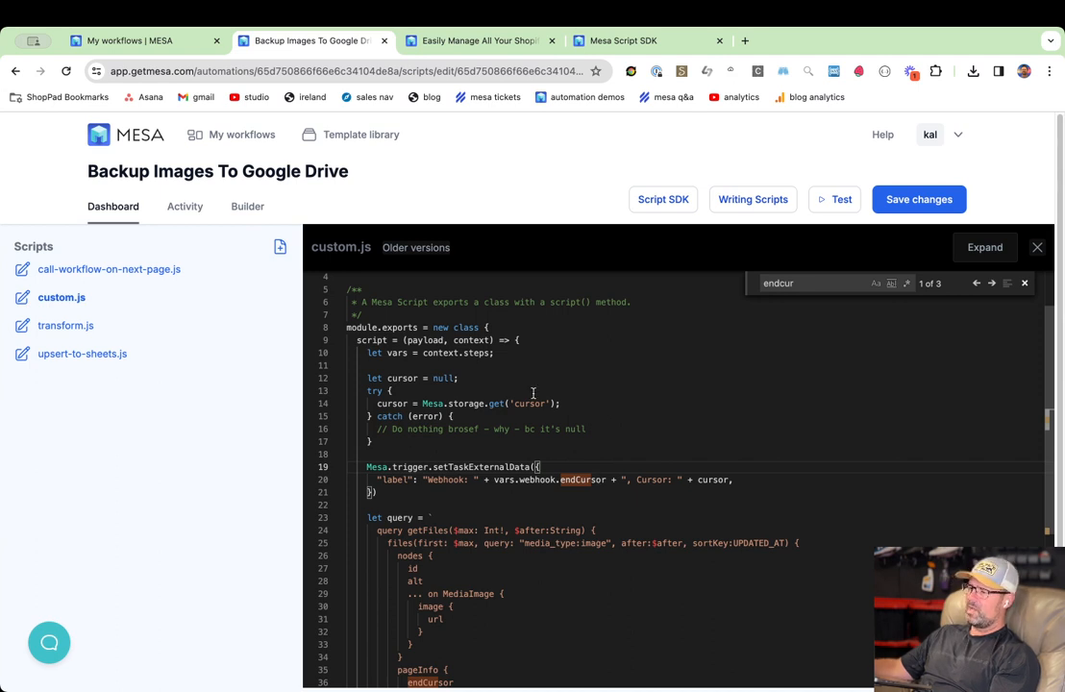
pyautogui.hotkey('shift', 'Down')
pyautogui.hotkey('shift', 'Down')
pyautogui.hotkey('shift', 'Down')
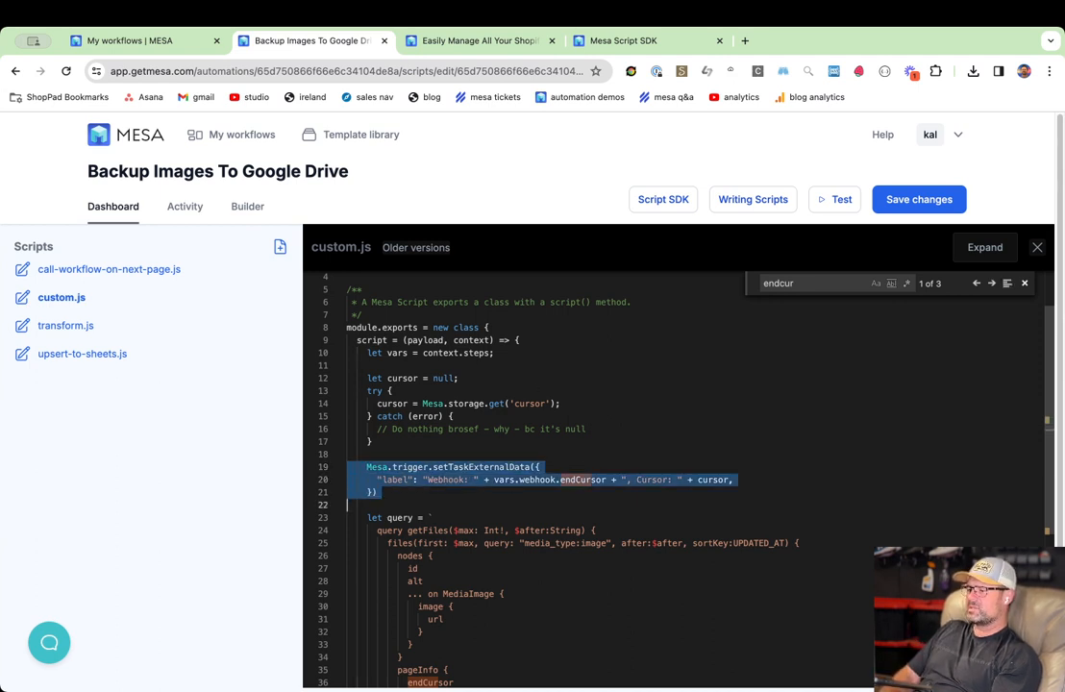
pyautogui.press('BackSpace')
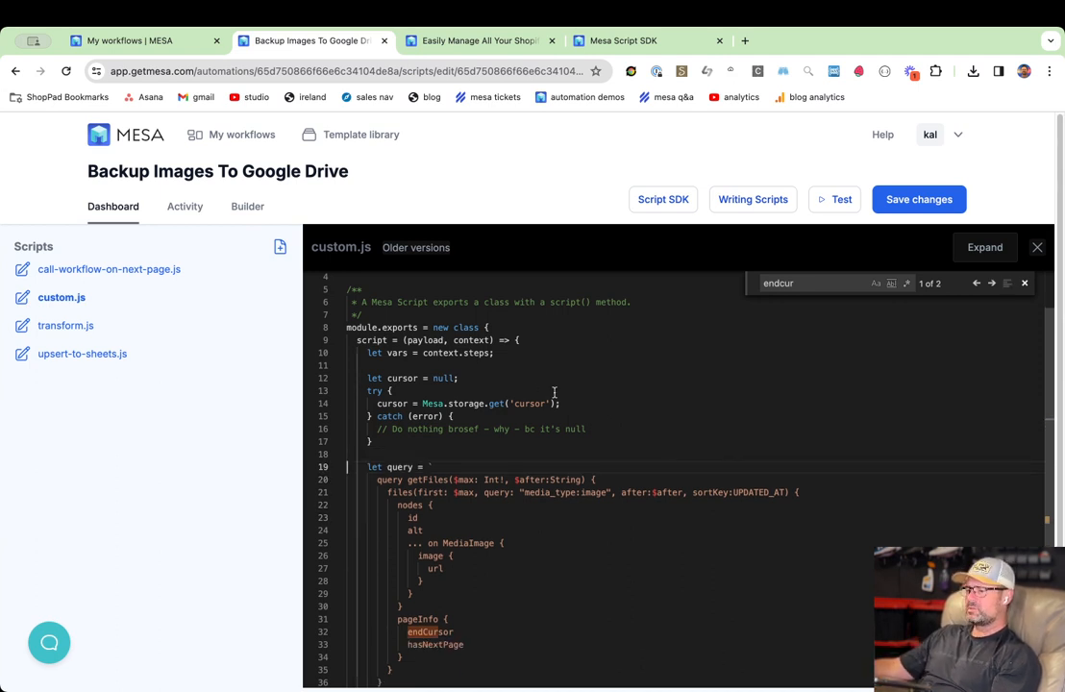
pyautogui.hotkey('ctrl', 's')
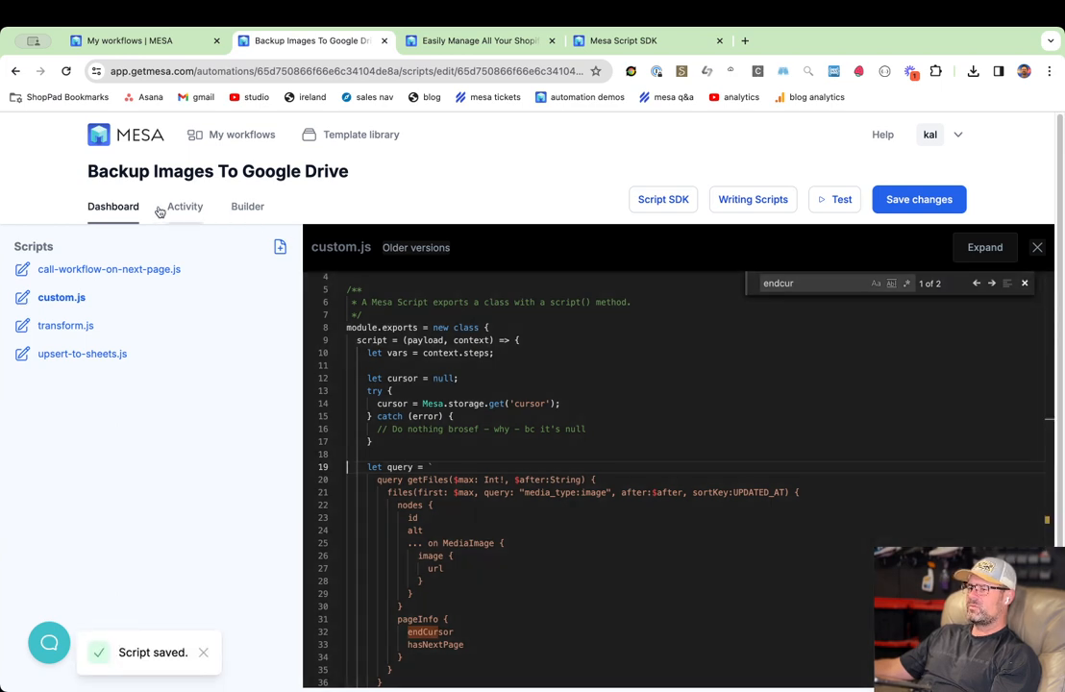
# Test the saved workflow again and review the activity results of its steps.
pyautogui.scroll(-5, 497, 470)
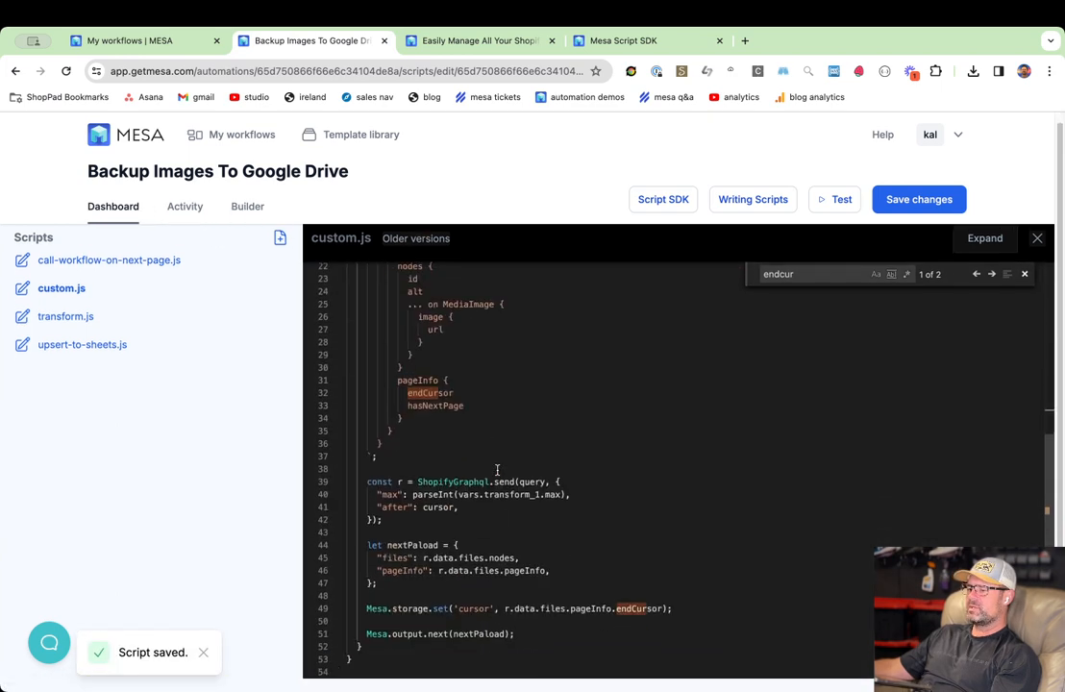
pyautogui.scroll(5, 692, 490)
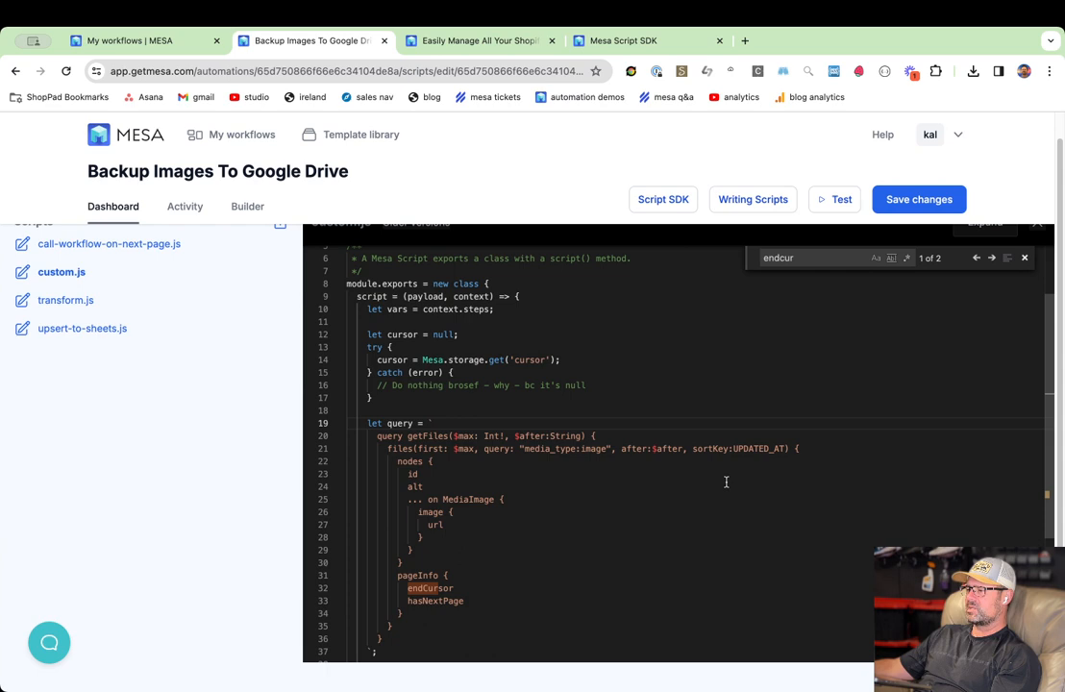
pyautogui.click(834, 199)
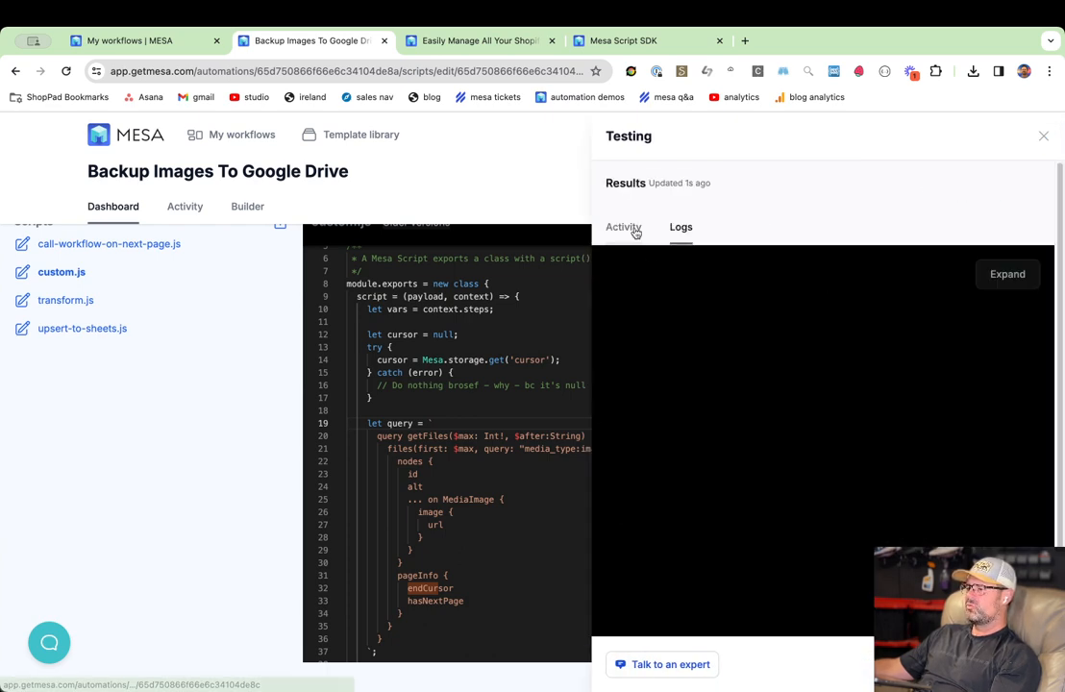
pyautogui.click(626, 229)
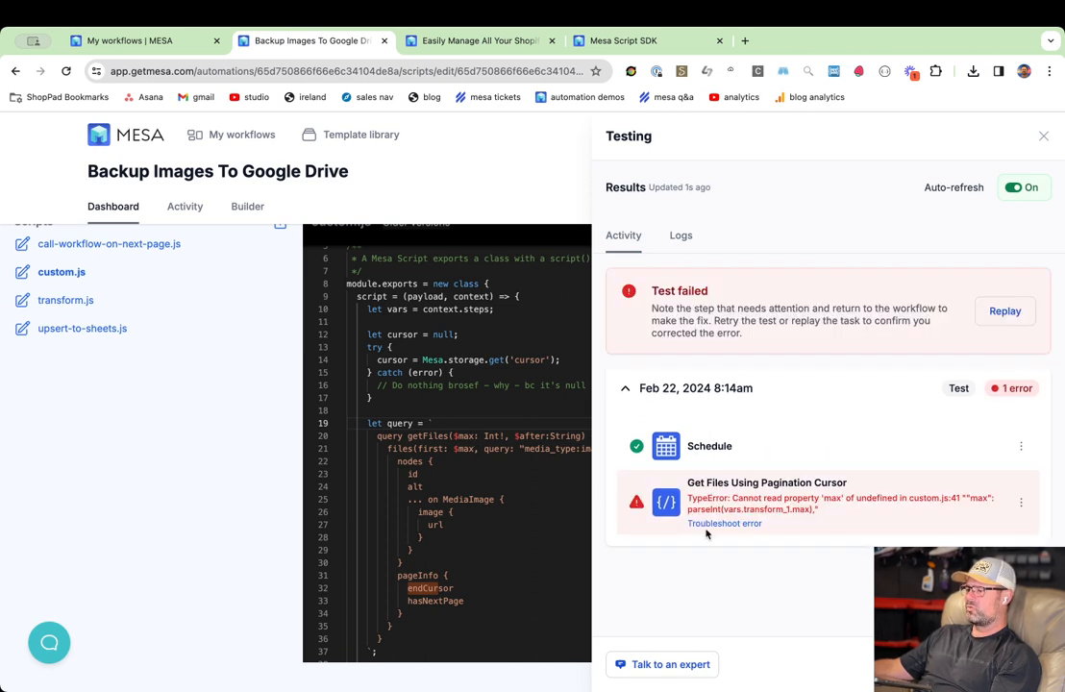
pyautogui.click(724, 524)
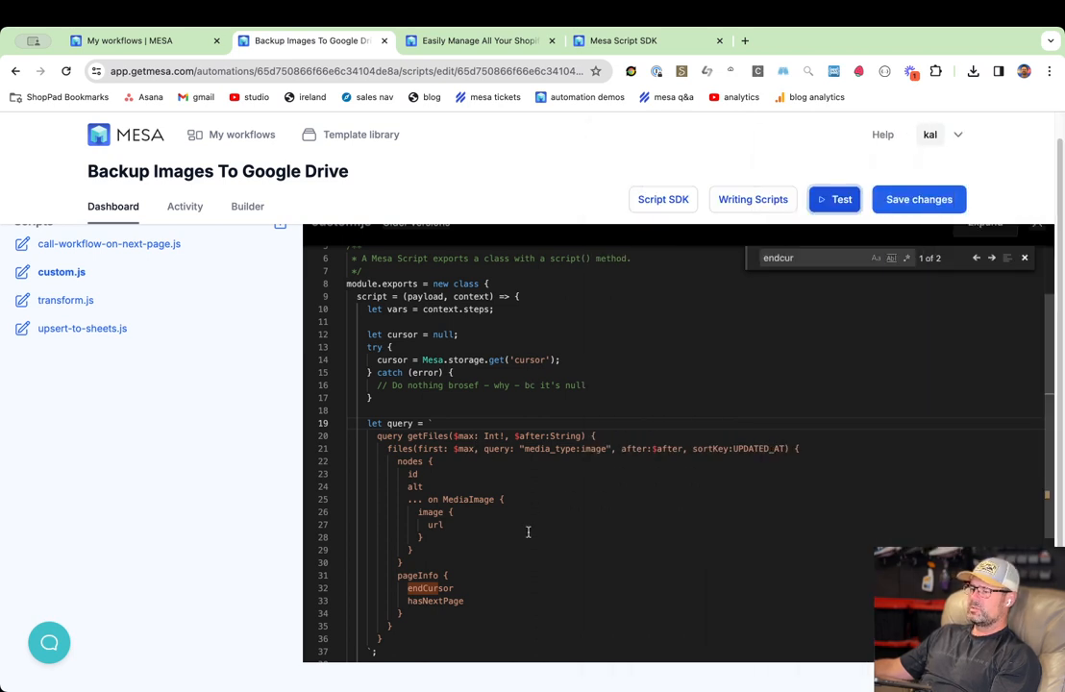
# Review custom.js from the getFiles query down to the cursor storage and output calls.
pyautogui.scroll(-3, 526, 528)
pyautogui.scroll(-2, 527, 528)
pyautogui.scroll(5, 443, 501)
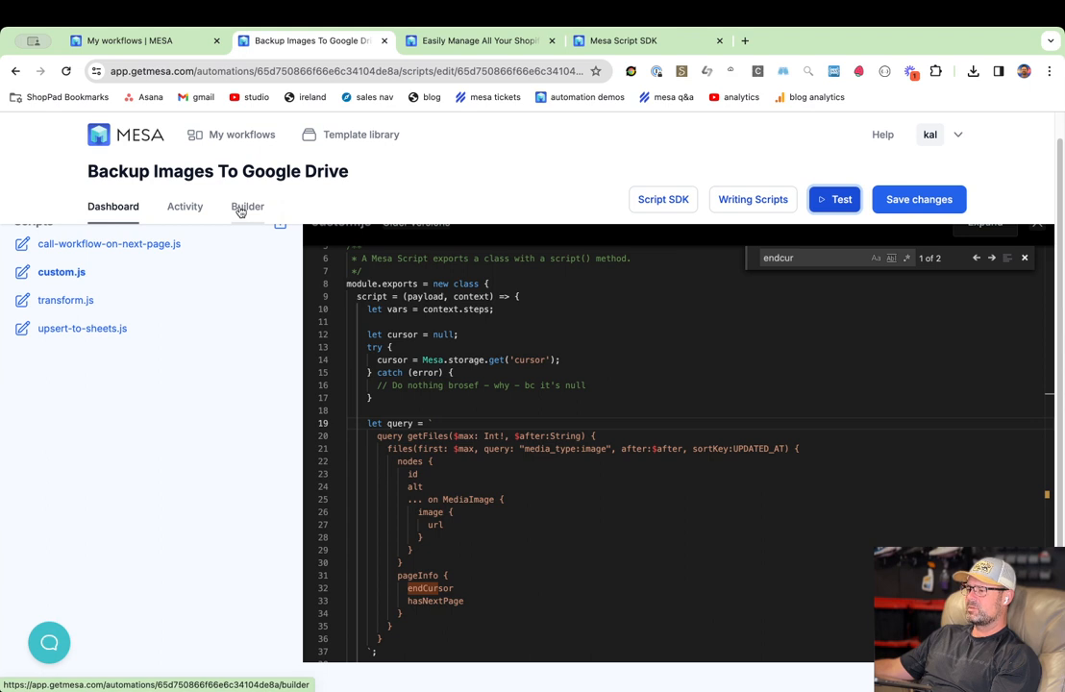
pyautogui.scroll(-2, 456, 438)
pyautogui.scroll(-4, 449, 441)
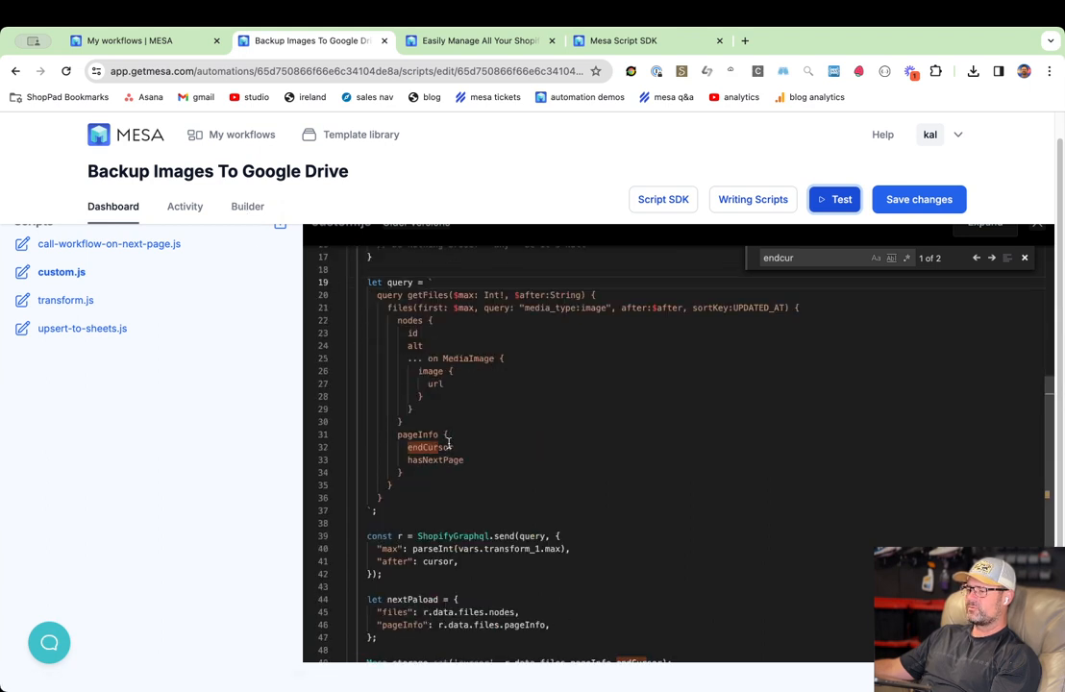
pyautogui.scroll(2, 447, 447)
pyautogui.scroll(-2, 556, 484)
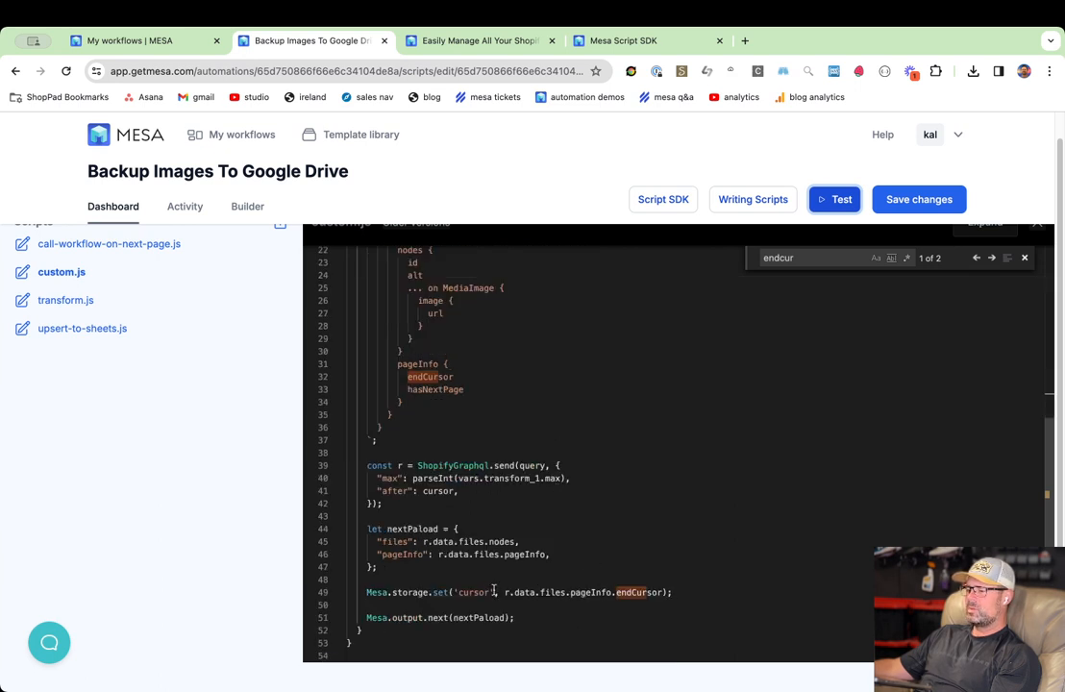
pyautogui.scroll(6, 611, 577)
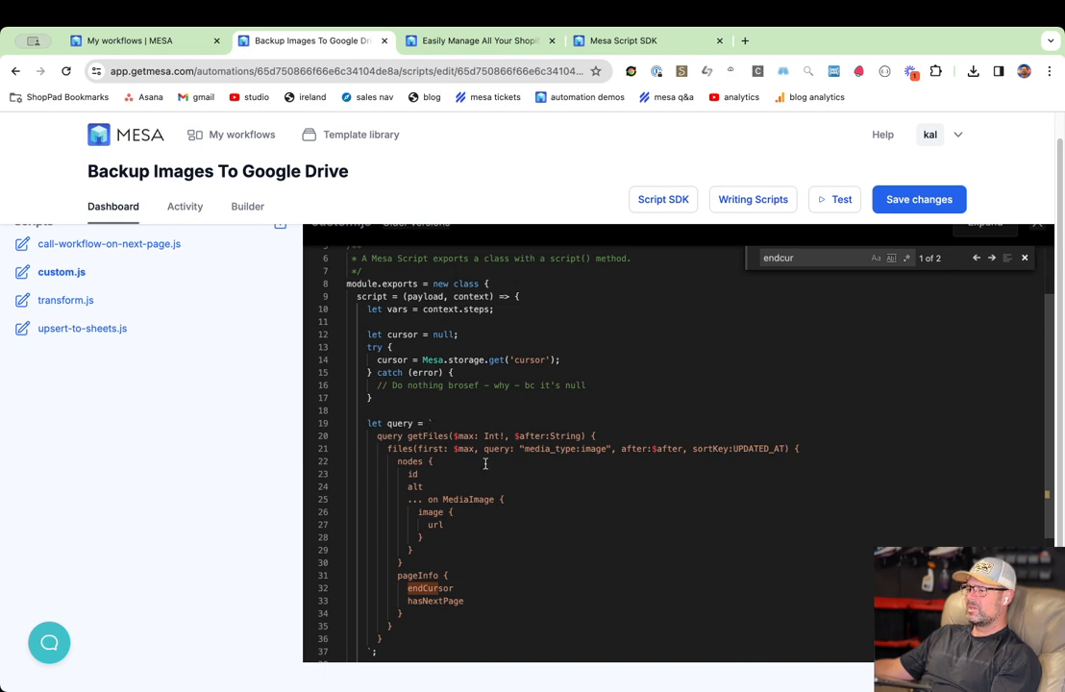
pyautogui.scroll(-6, 487, 532)
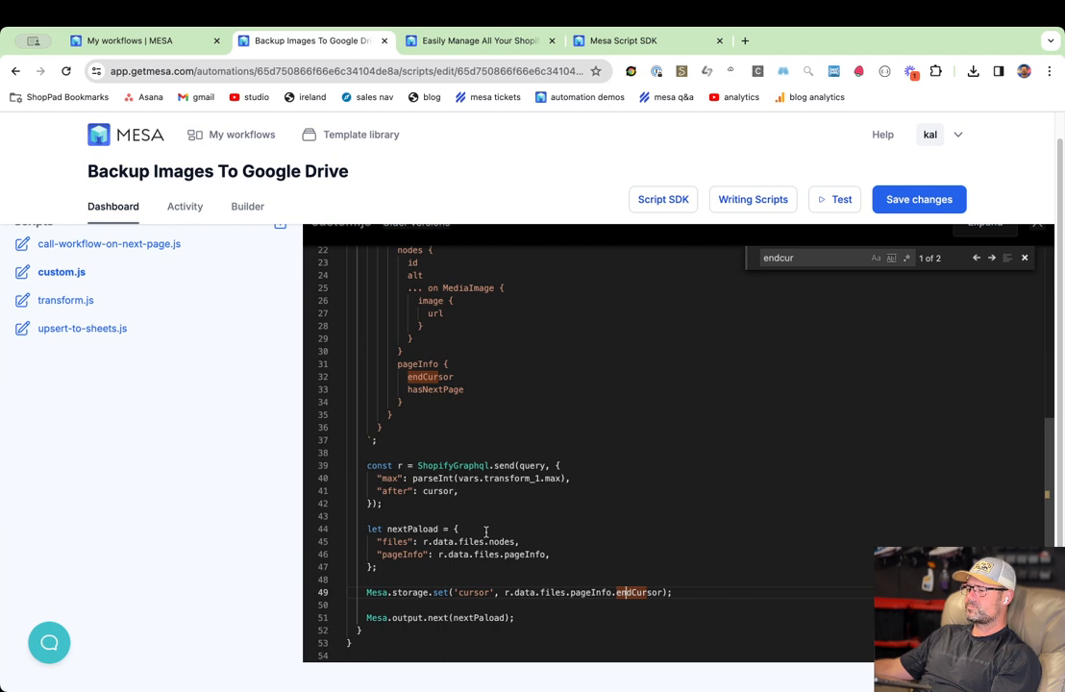
# Replace parseInt(vars.transform_1.max) with 3 as the "max" value in the ShopifyGraphql.send call of custom.js and save the script.
pyautogui.moveTo(411, 478); pyautogui.dragTo(556, 468)
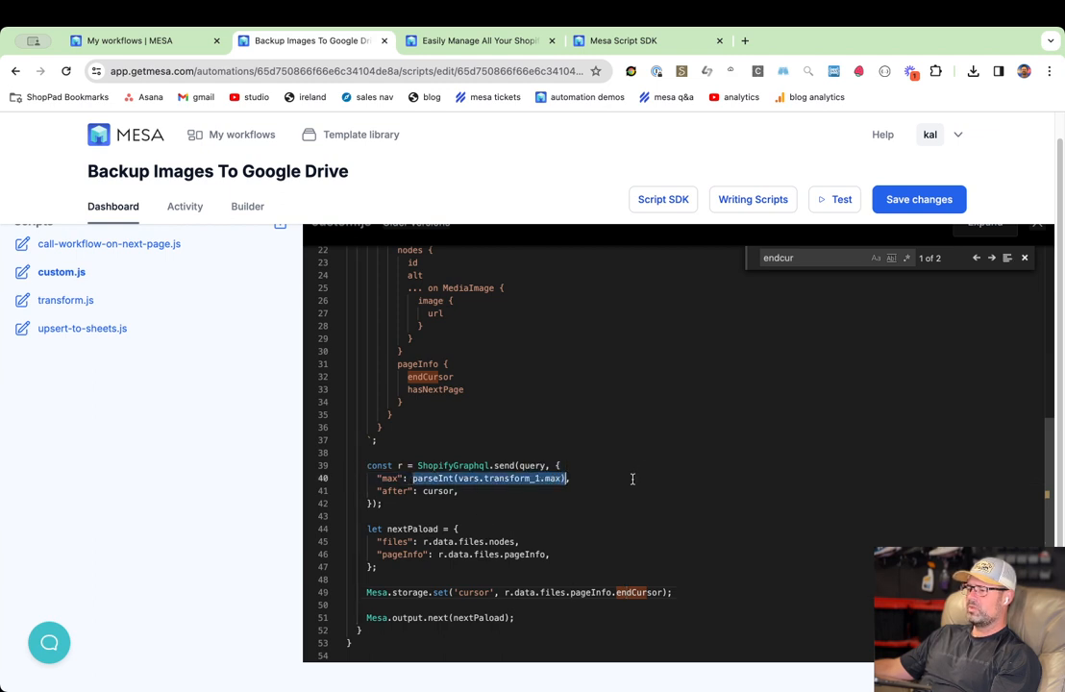
pyautogui.write('3,')
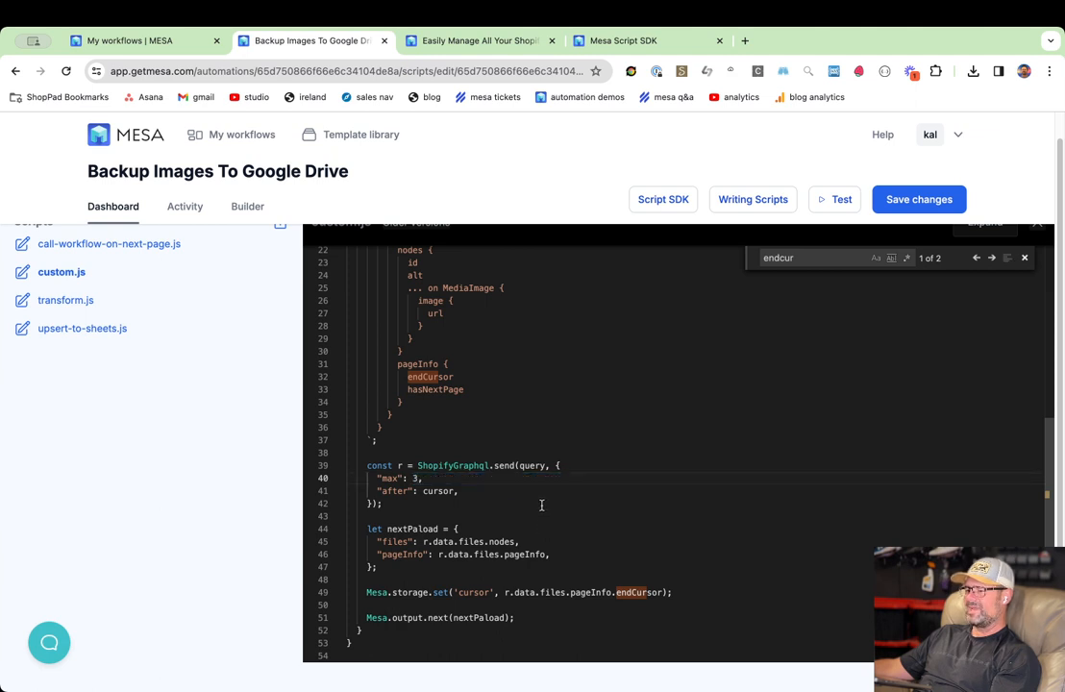
pyautogui.click(541, 505)
pyautogui.hotkey('ctrl', 's')
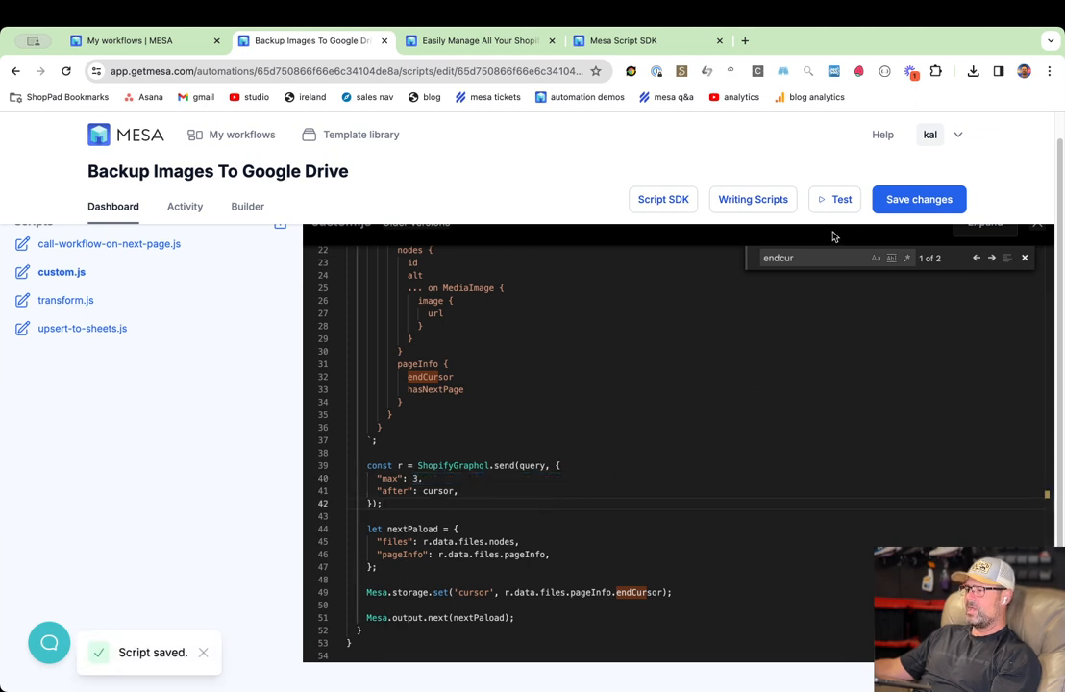
# Run the workflow test with the saved script and review the activity results of the Save File tasks.
pyautogui.click(835, 199)
pyautogui.click(1006, 664)
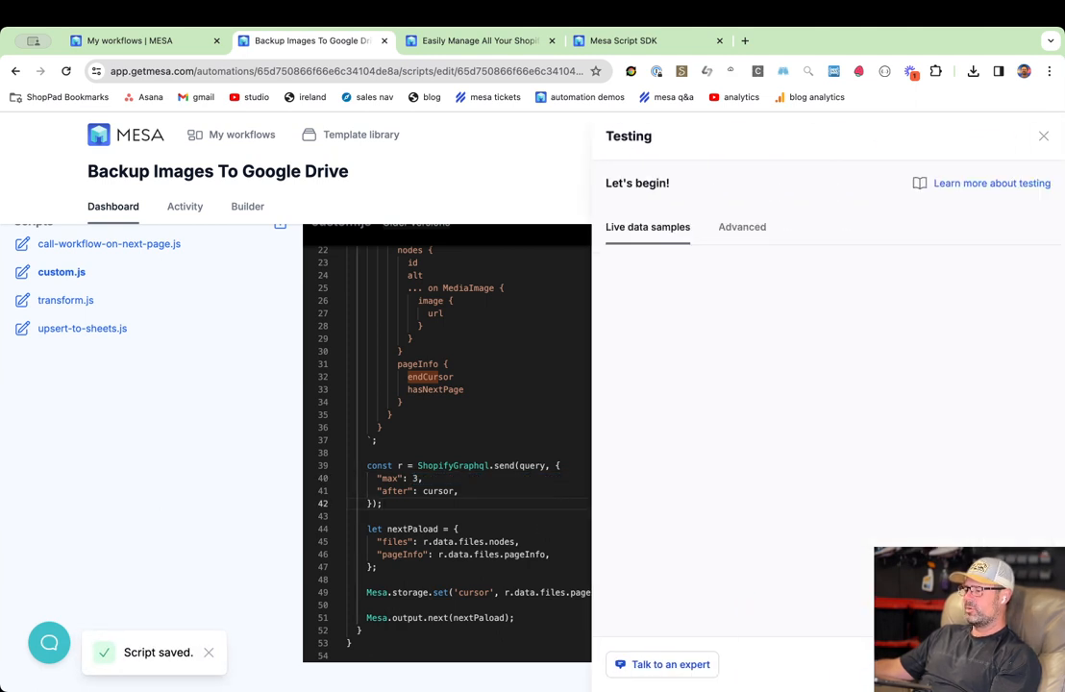
pyautogui.click(1005, 664)
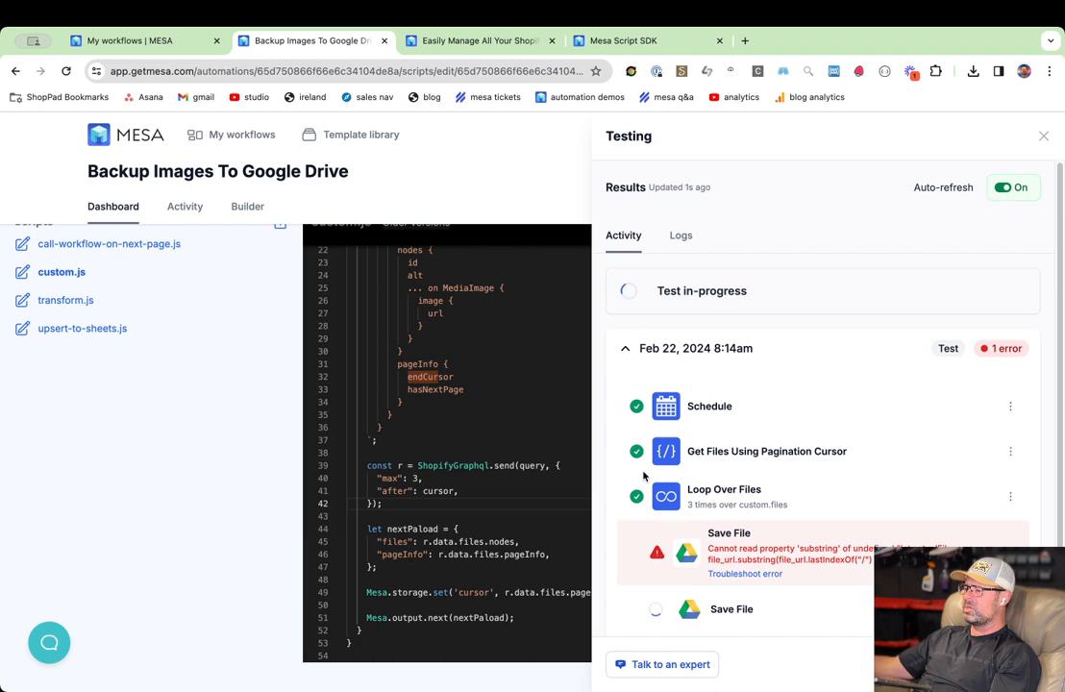
pyautogui.scroll(-1, 716, 512)
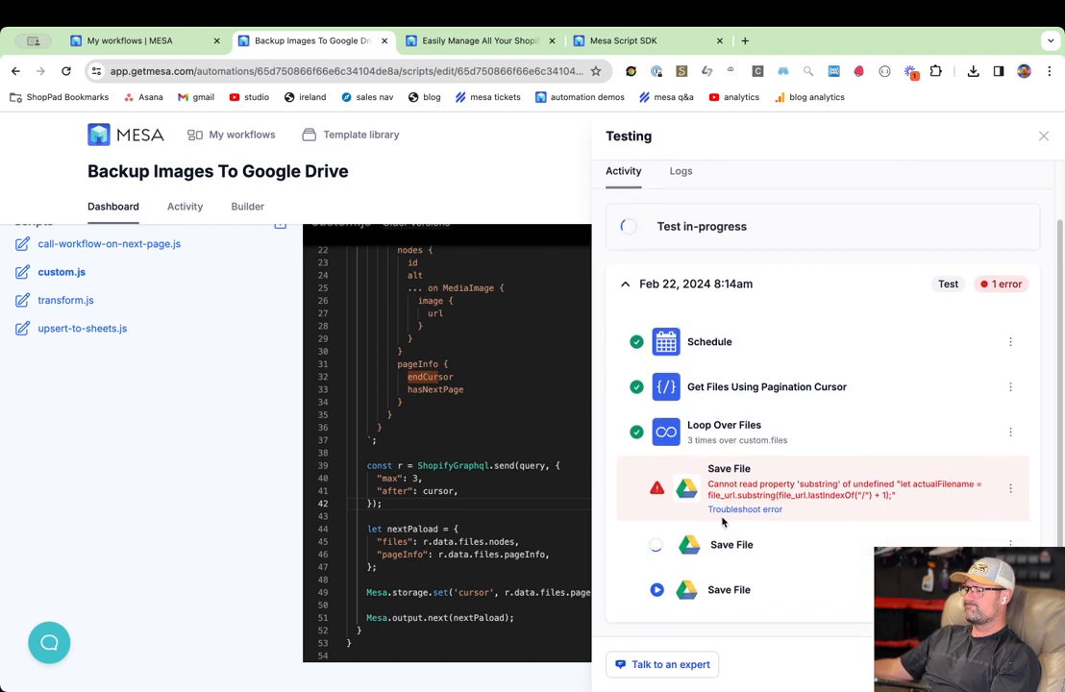
pyautogui.scroll(-1, 828, 534)
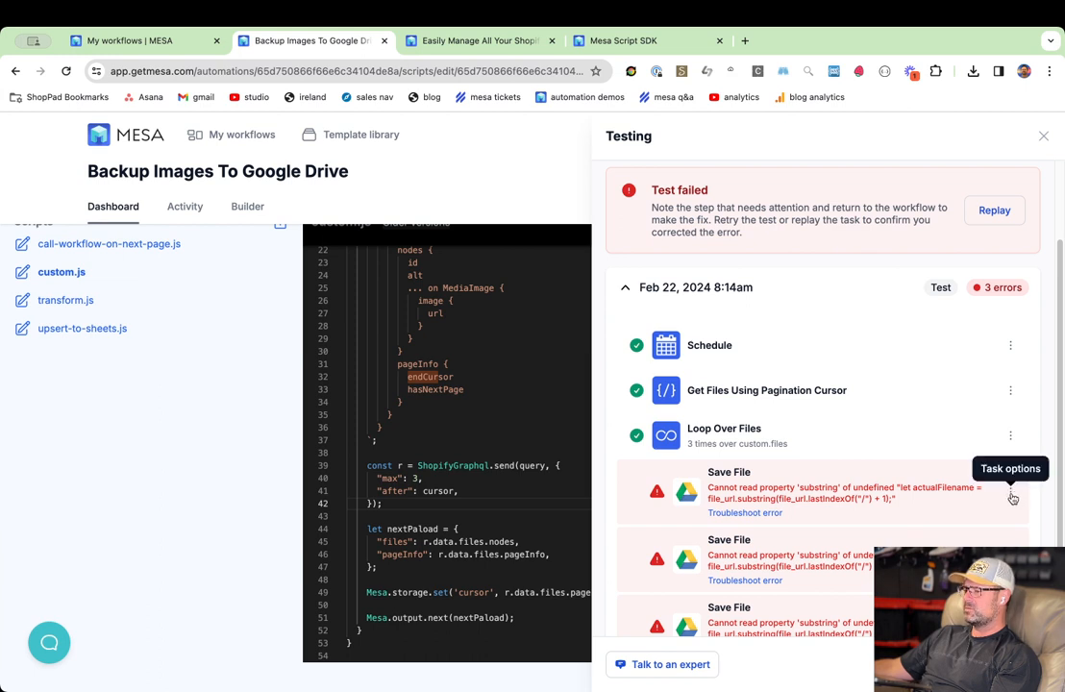
# Open the Save File step in the workflow builder and try to insert a Loop Over Files variable into File url.
pyautogui.click(251, 207)
pyautogui.click(255, 207)
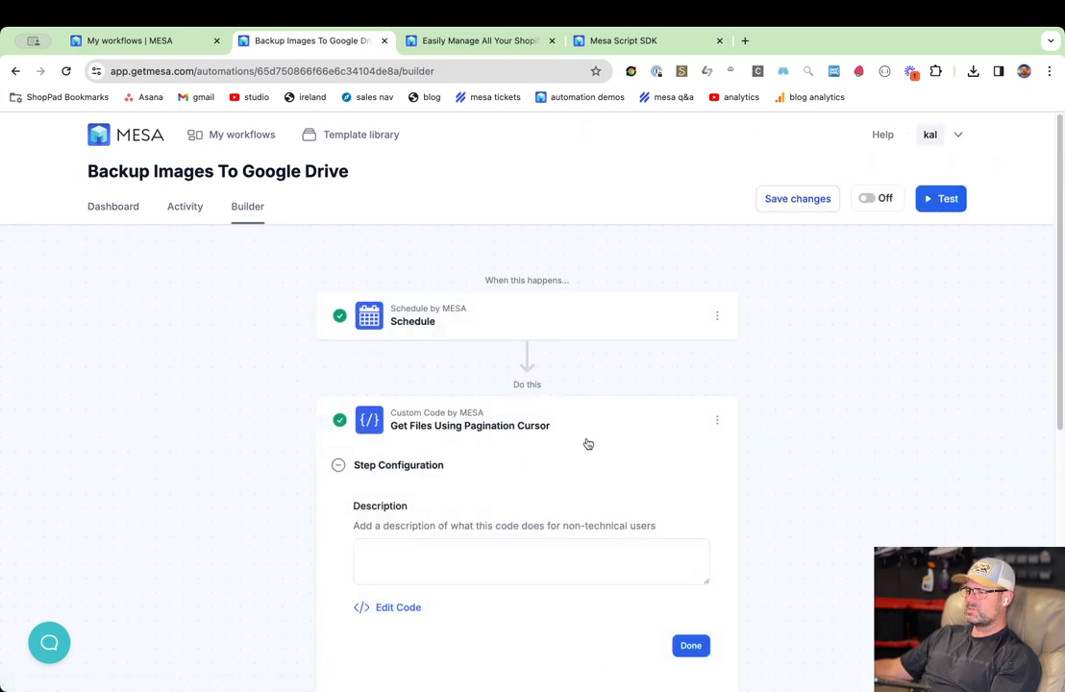
pyautogui.scroll(-4, 614, 509)
pyautogui.click(658, 364)
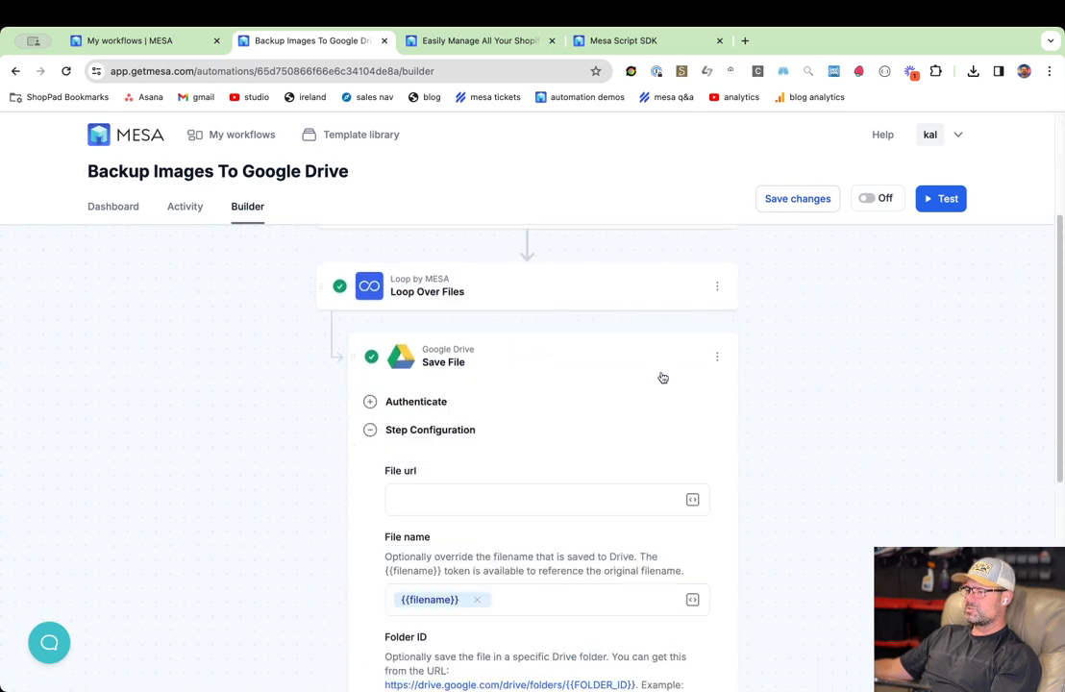
pyautogui.click(692, 501)
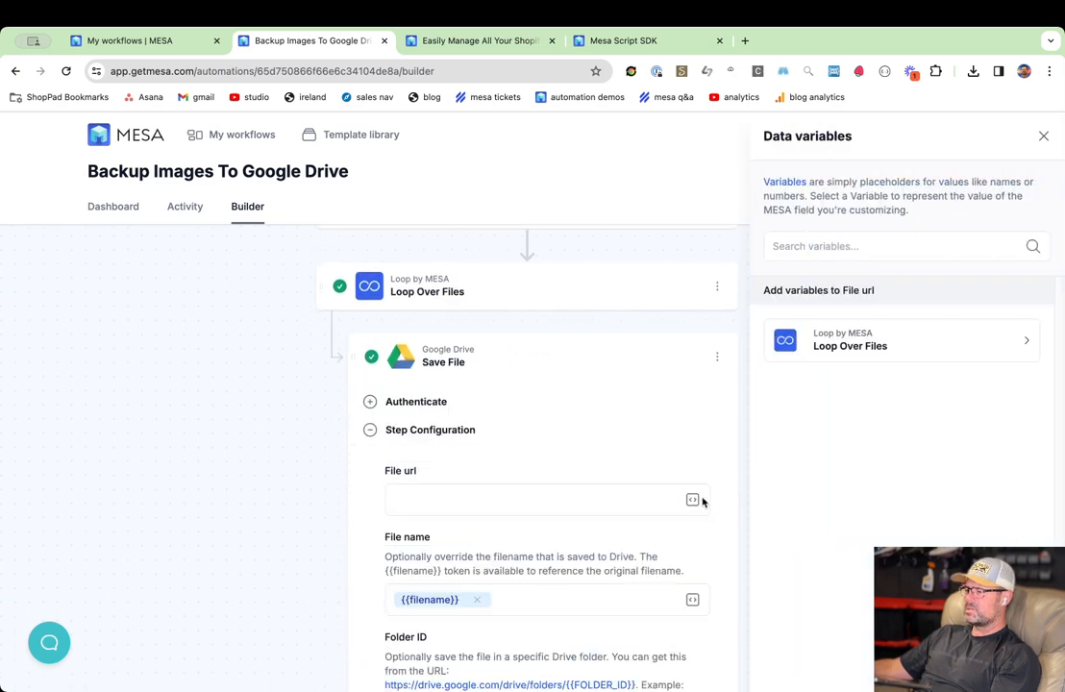
pyautogui.click(898, 355)
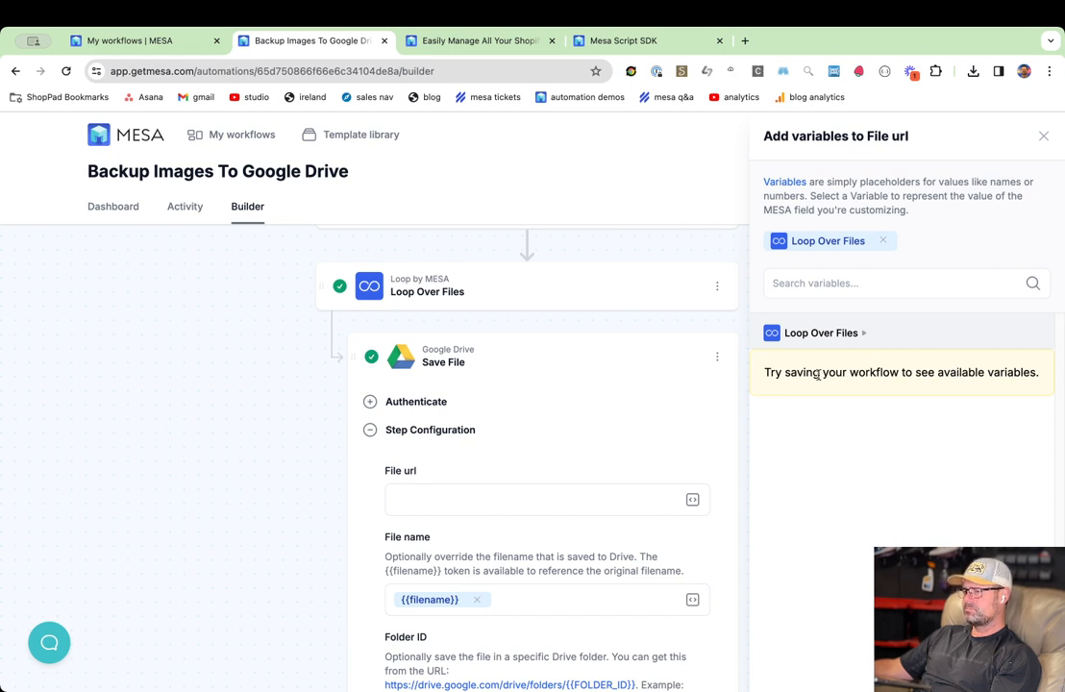
# Reload the builder and retry adding a Loop Over Files variable to the File url of the Save File step.
pyautogui.click(243, 438)
pyautogui.press('super+r')
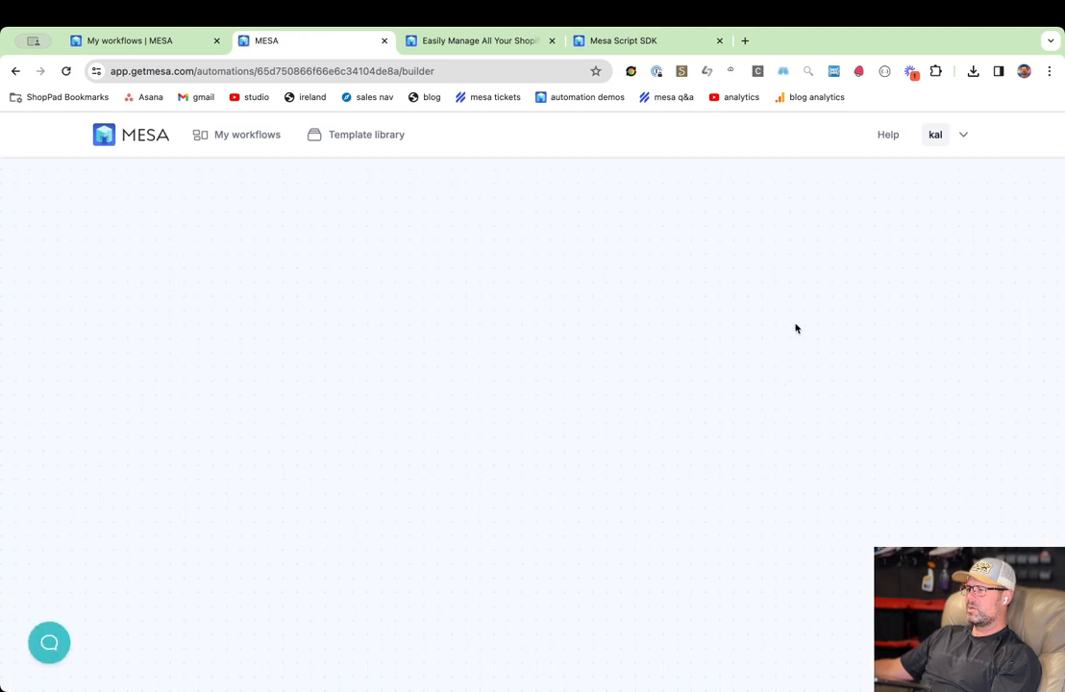
pyautogui.click(941, 197)
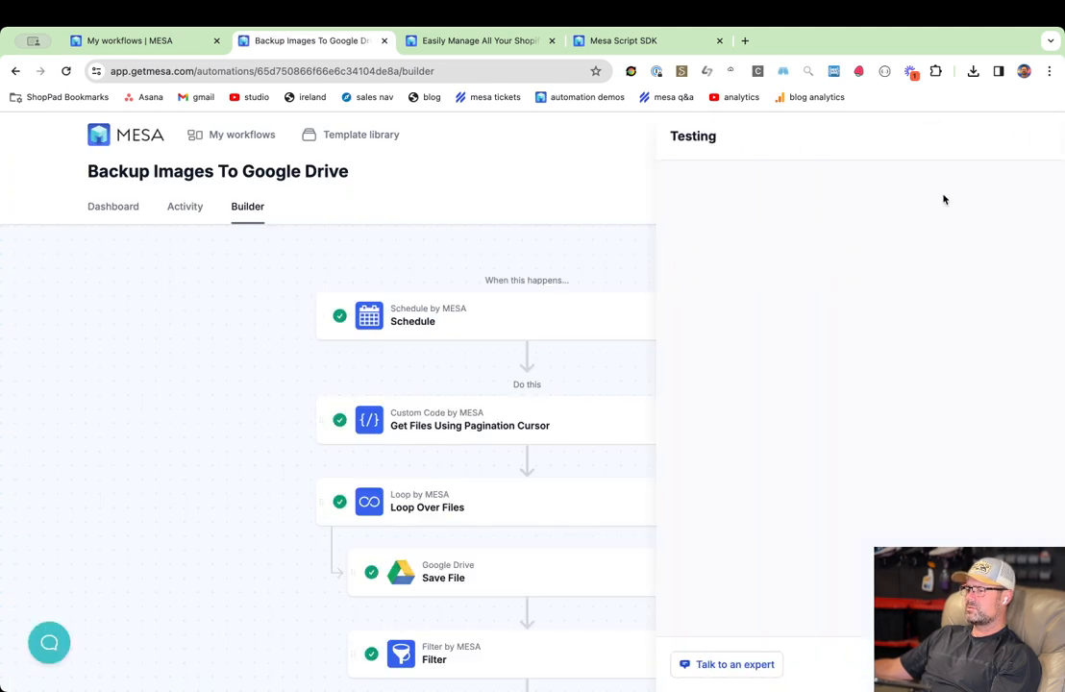
pyautogui.press('Escape')
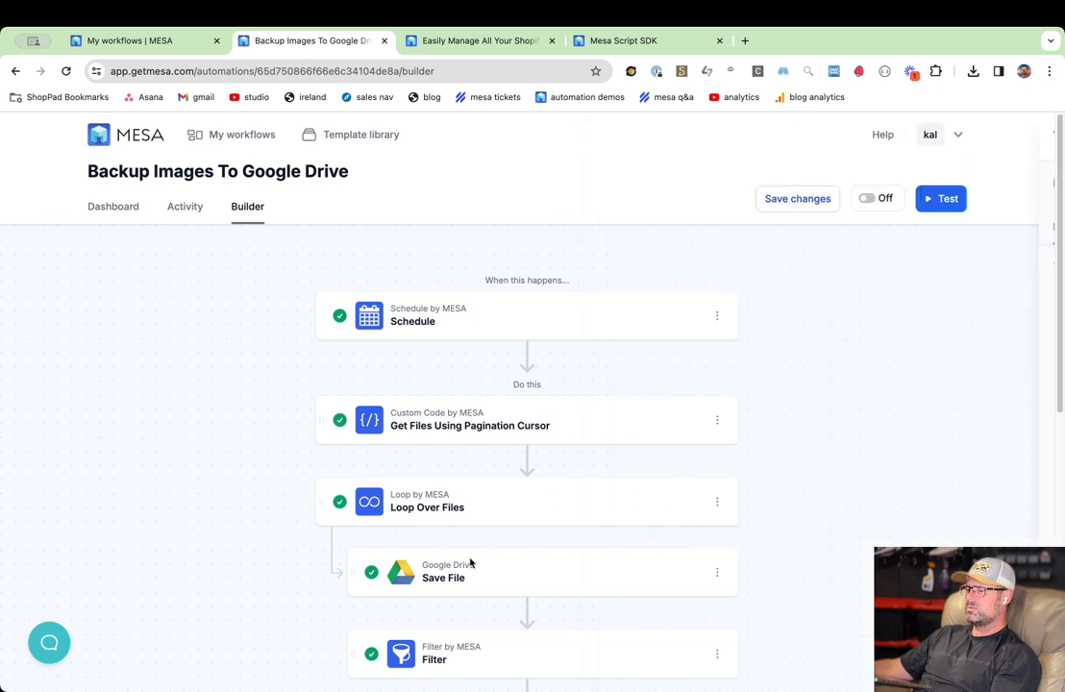
pyautogui.click(587, 577)
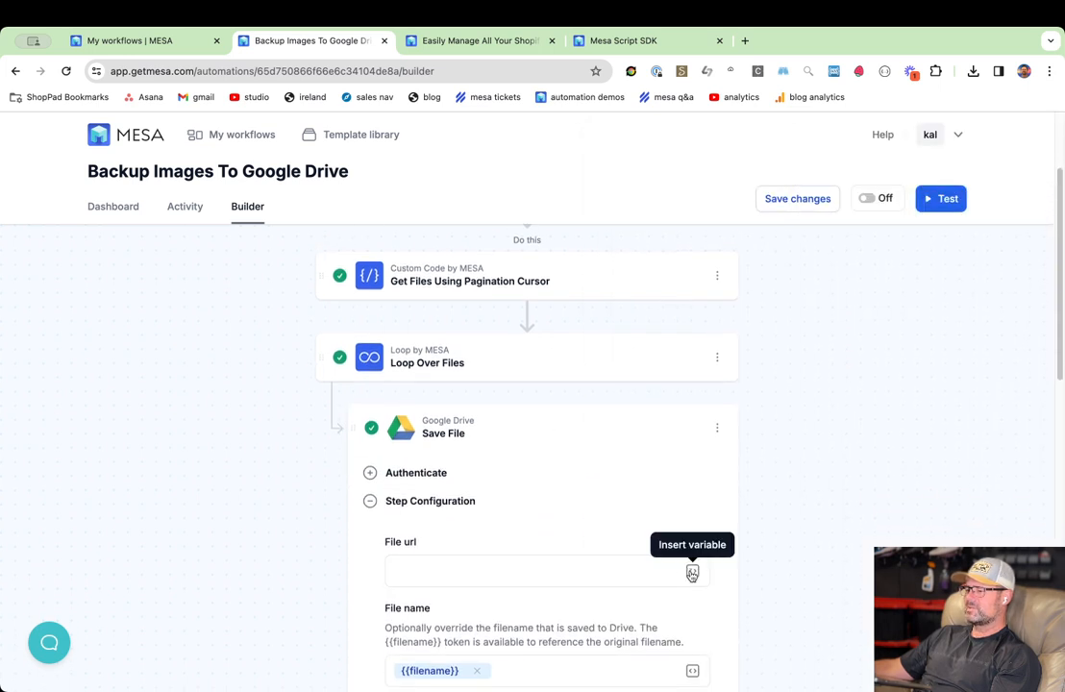
pyautogui.click(692, 572)
pyautogui.click(934, 336)
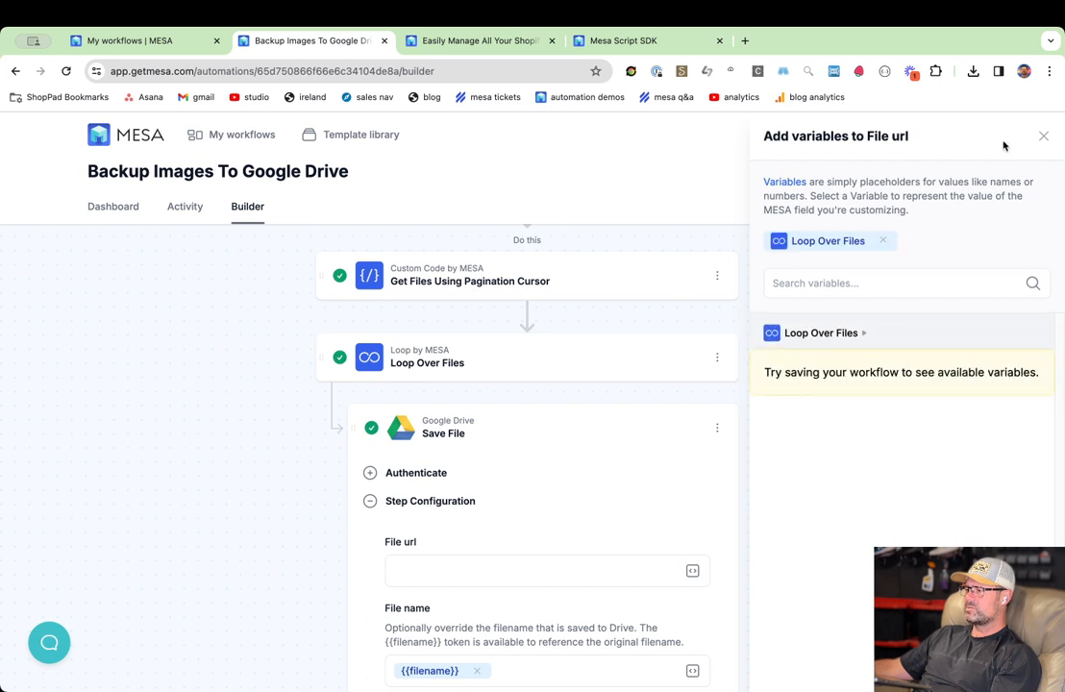
pyautogui.click(1043, 136)
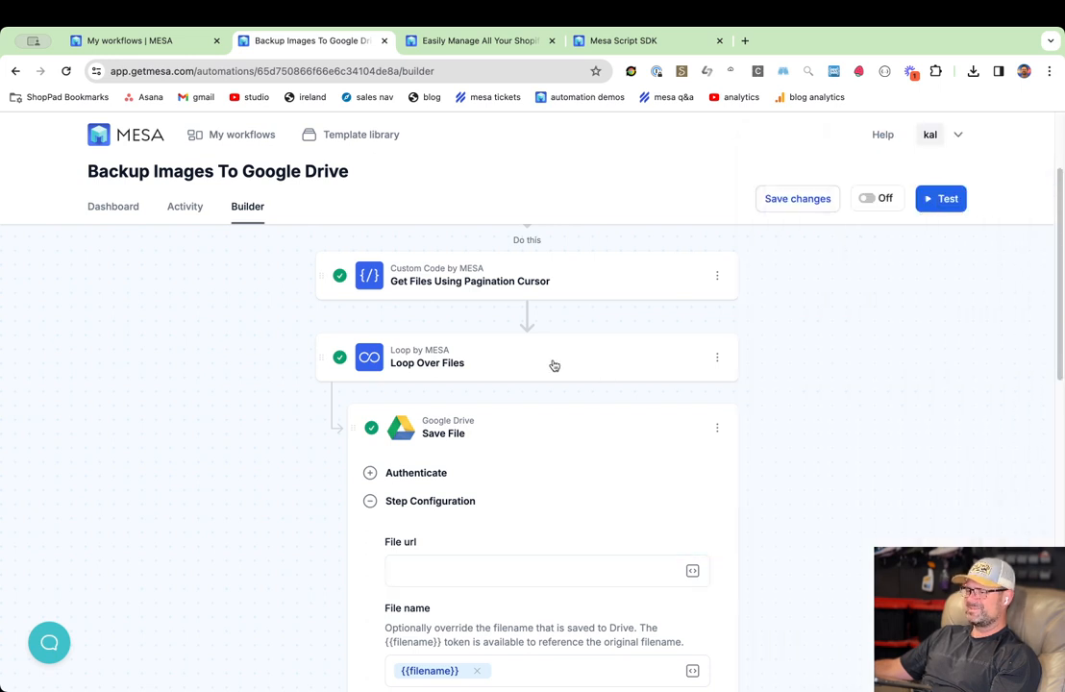
pyautogui.click(555, 364)
pyautogui.click(594, 357)
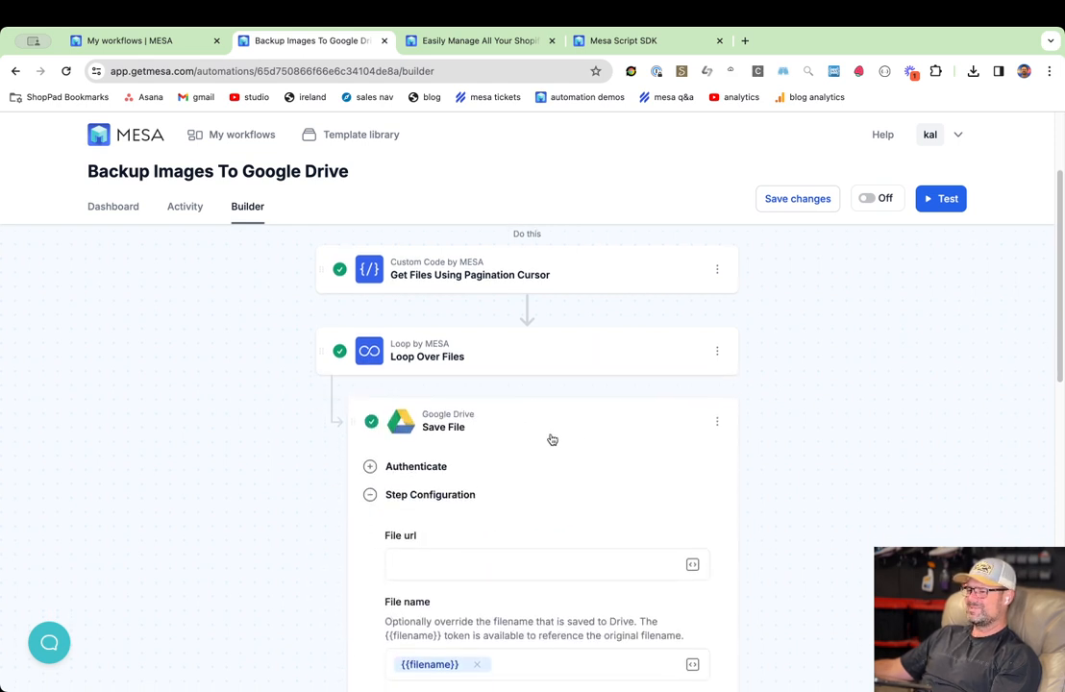
pyautogui.scroll(-1, 551, 437)
pyautogui.click(589, 370)
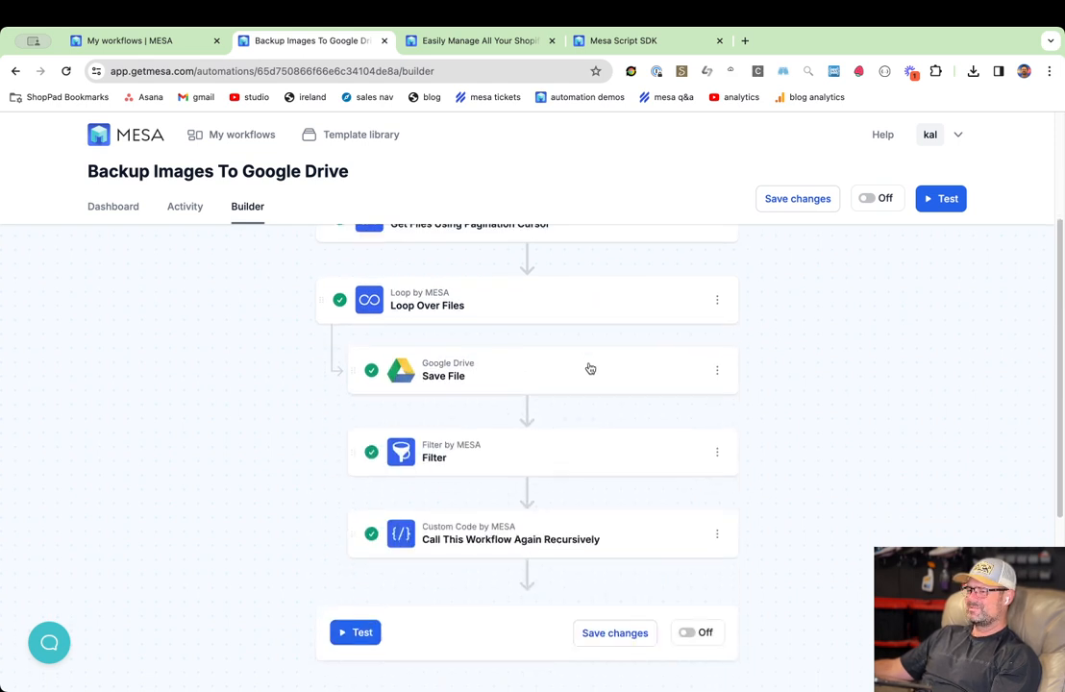
pyautogui.click(611, 375)
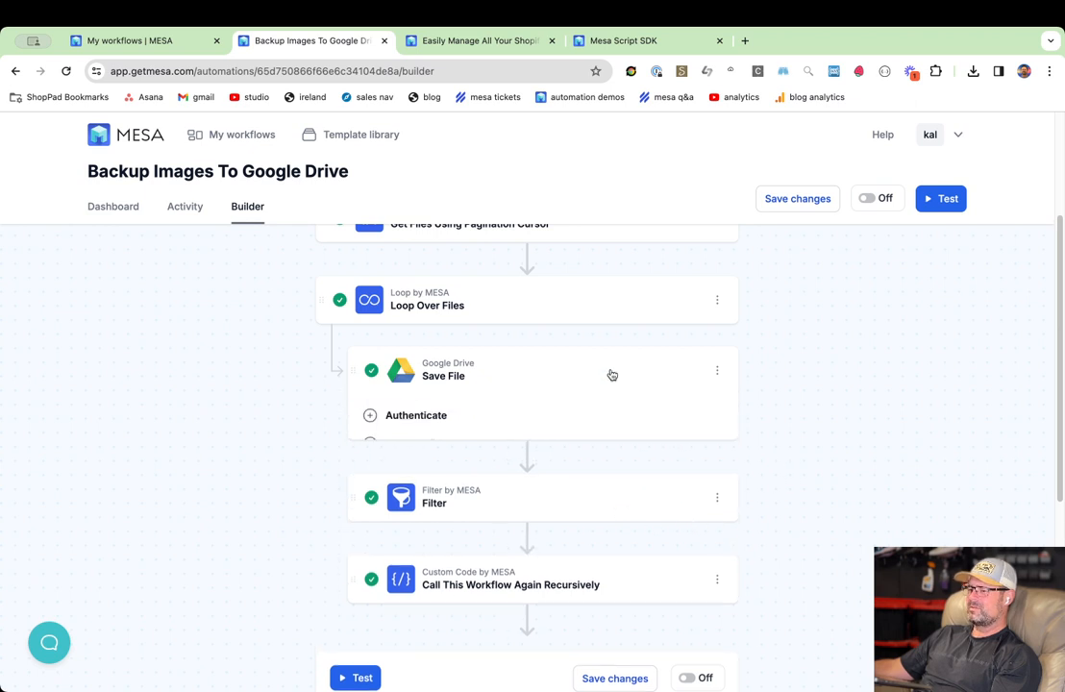
pyautogui.click(553, 375)
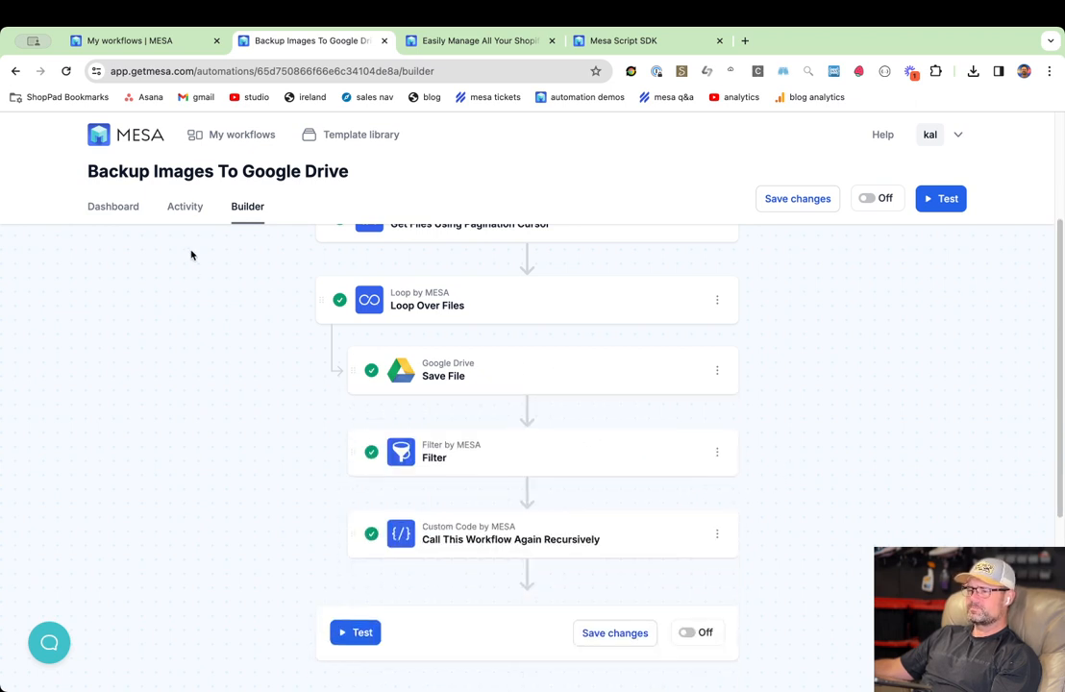
pyautogui.click(941, 199)
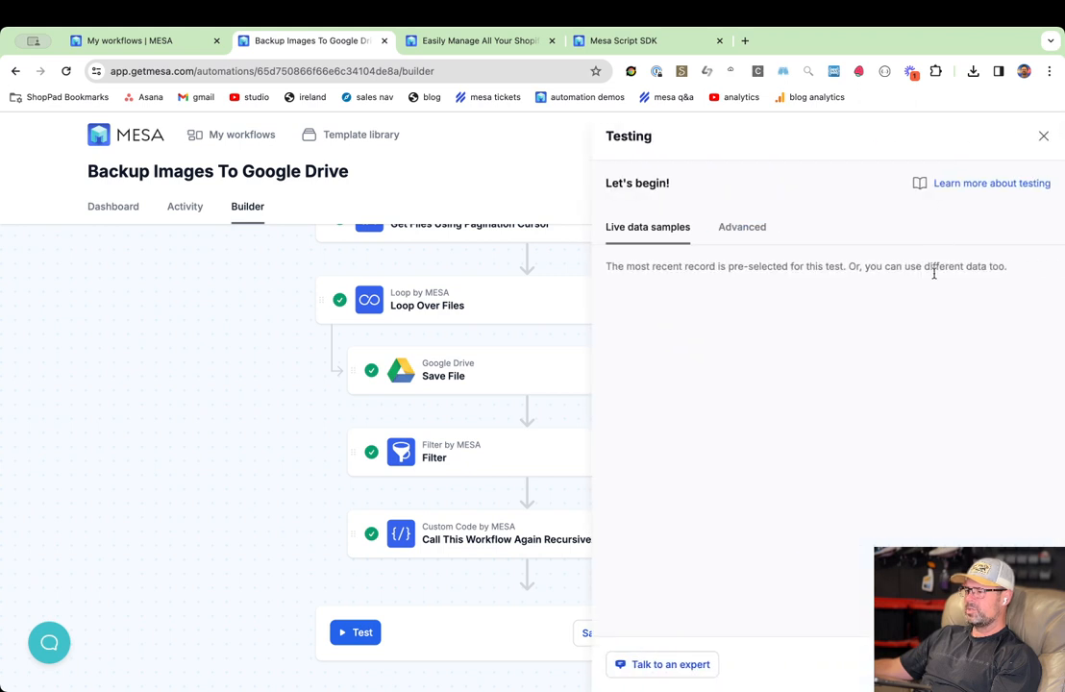
# Open the variables available to the first failed Save File task in the latest run's activity and expand its loop and image data.
pyautogui.click(183, 207)
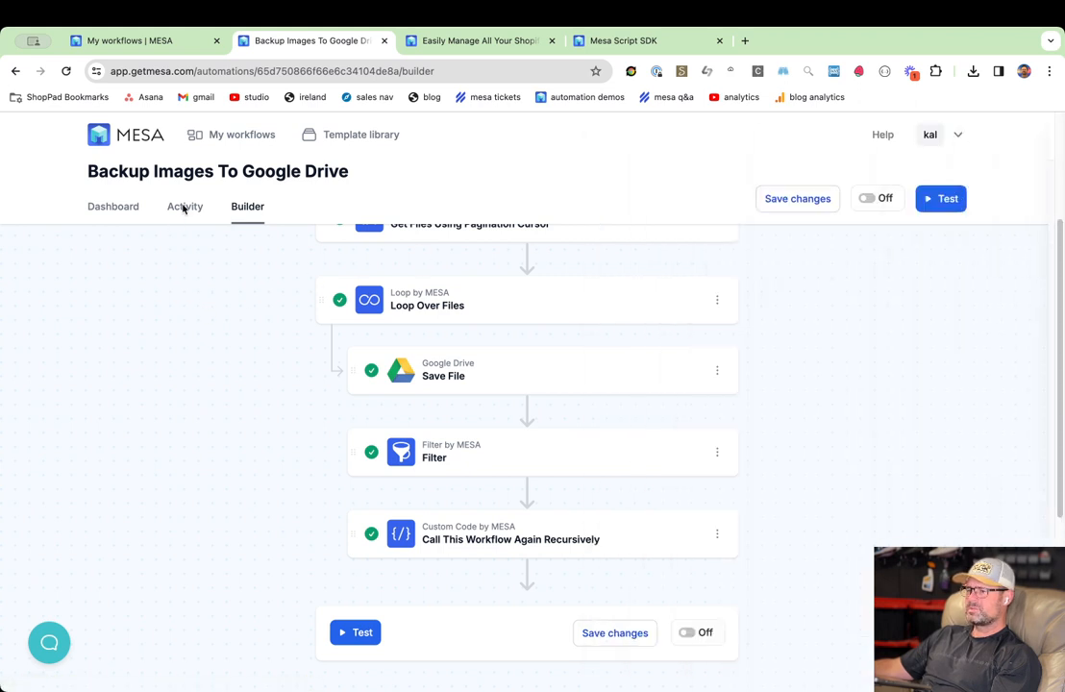
pyautogui.click(466, 344)
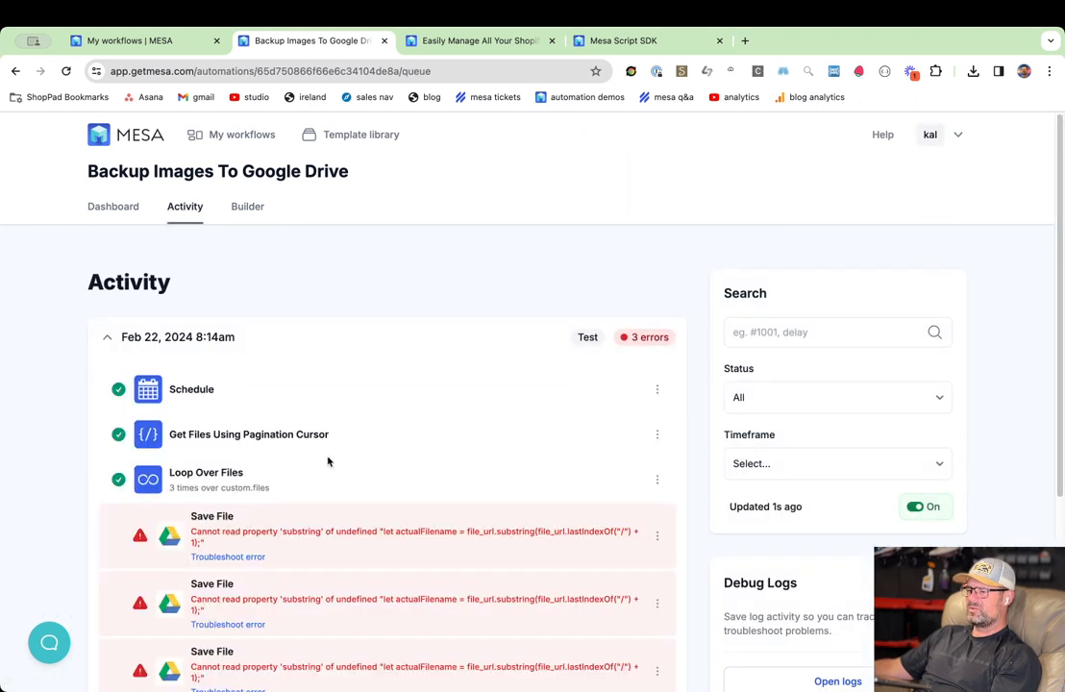
pyautogui.click(657, 536)
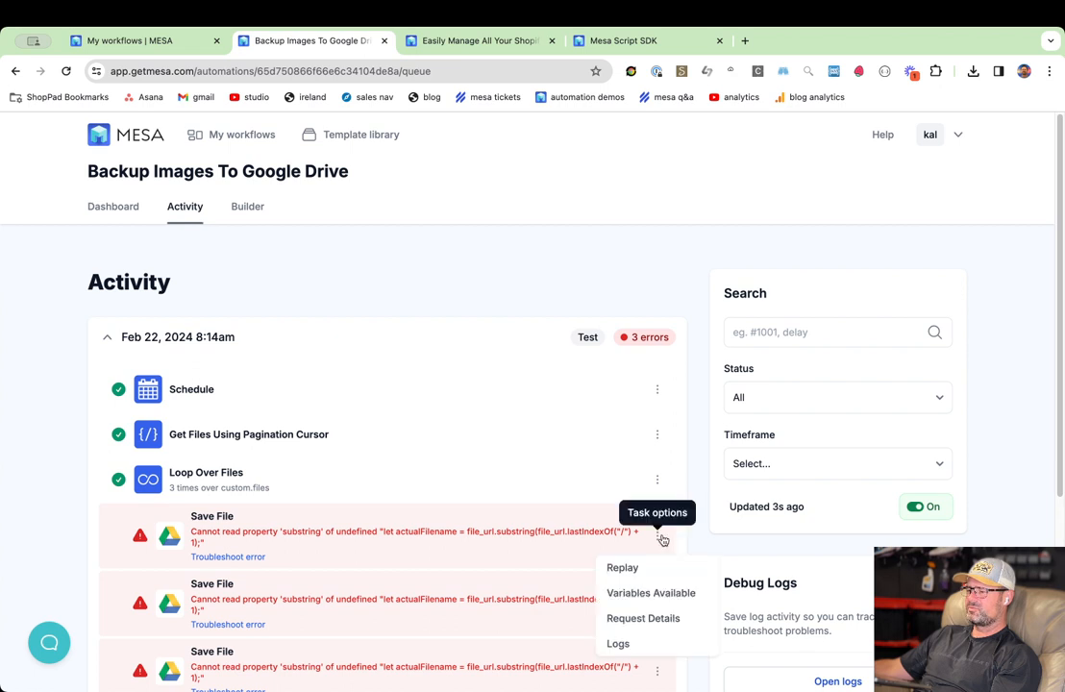
pyautogui.click(650, 590)
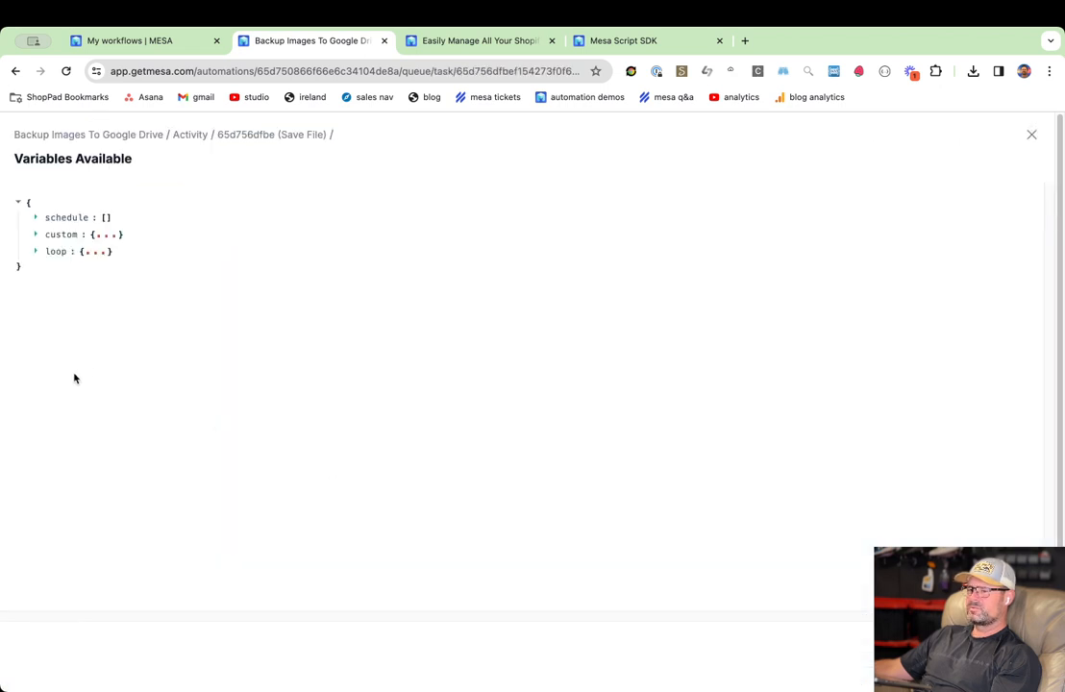
pyautogui.click(36, 252)
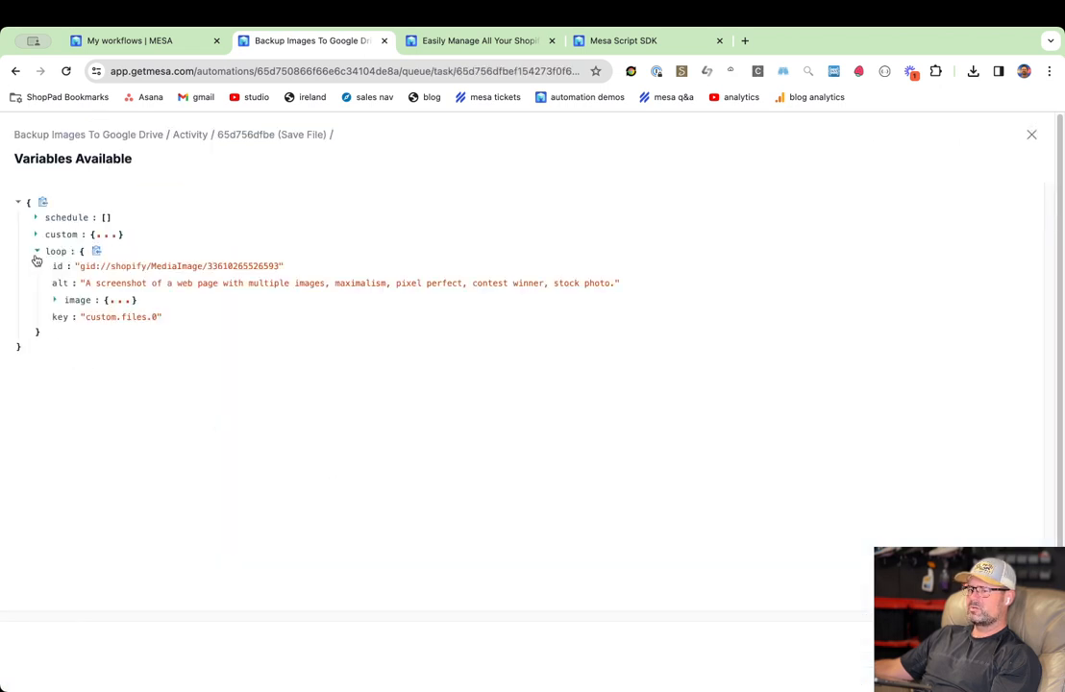
pyautogui.click(55, 300)
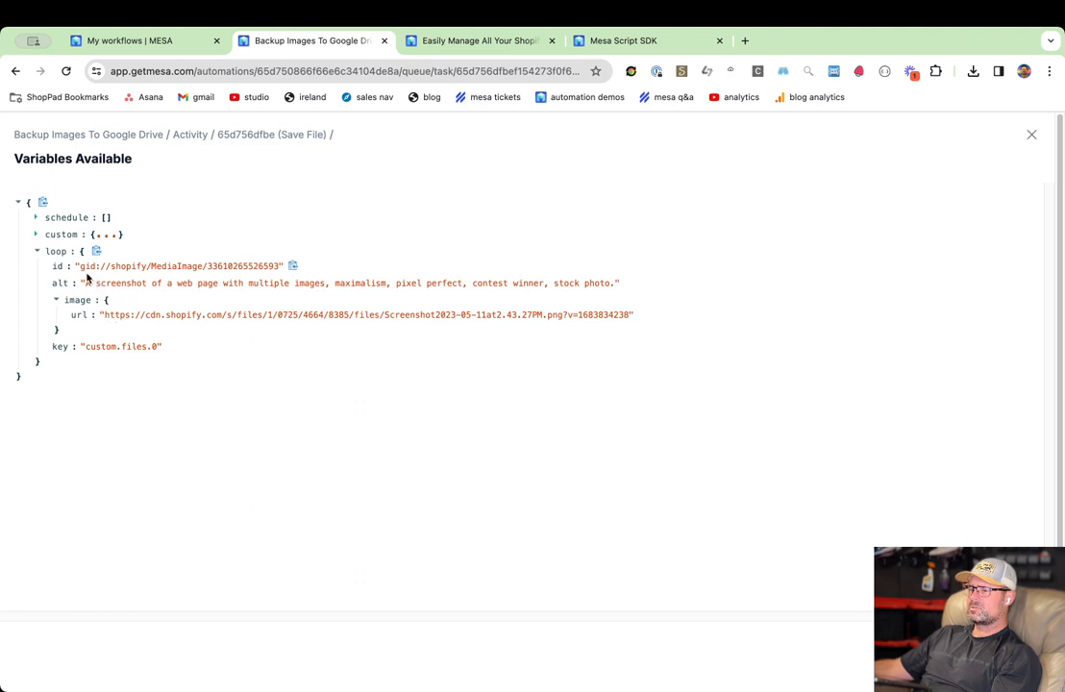
pyautogui.doubleClick(245, 266)
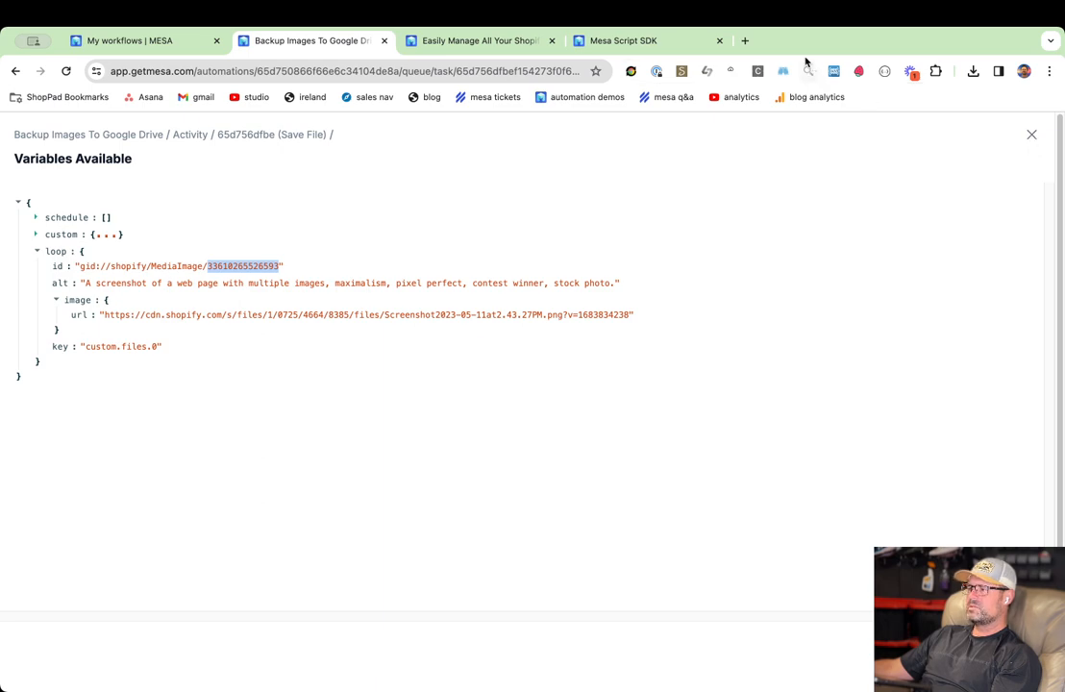
# Look up "drive mesa demo" in a new browser tab to find the image backup folder in Google Drive.
pyautogui.click(743, 43)
pyautogui.write('drive ')
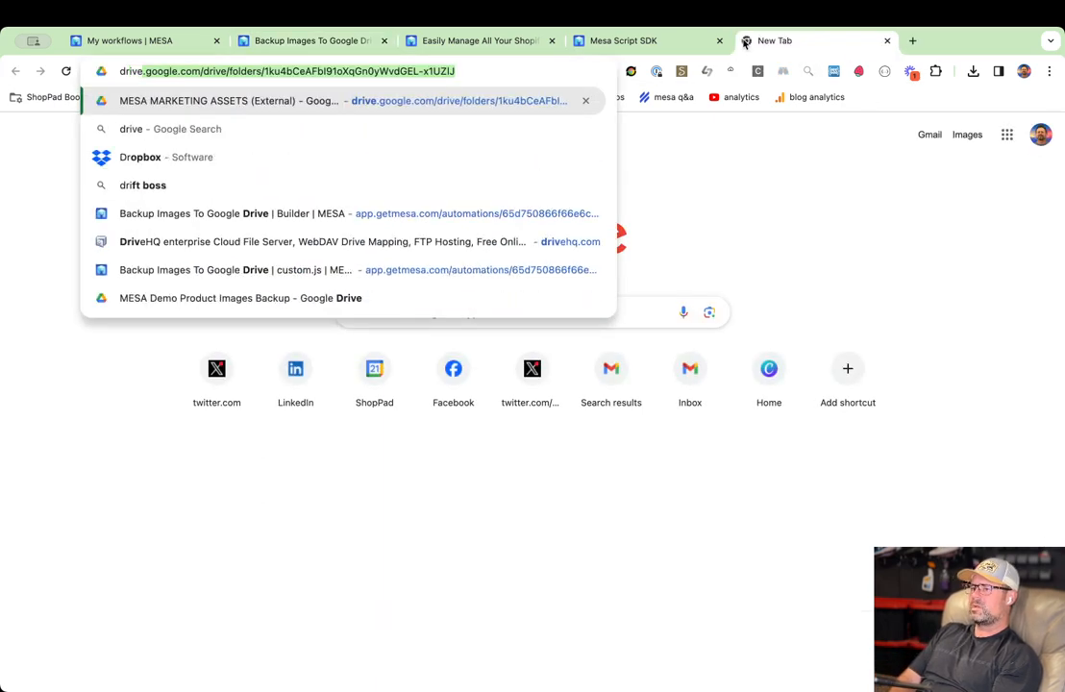
pyautogui.write('mesa demo')
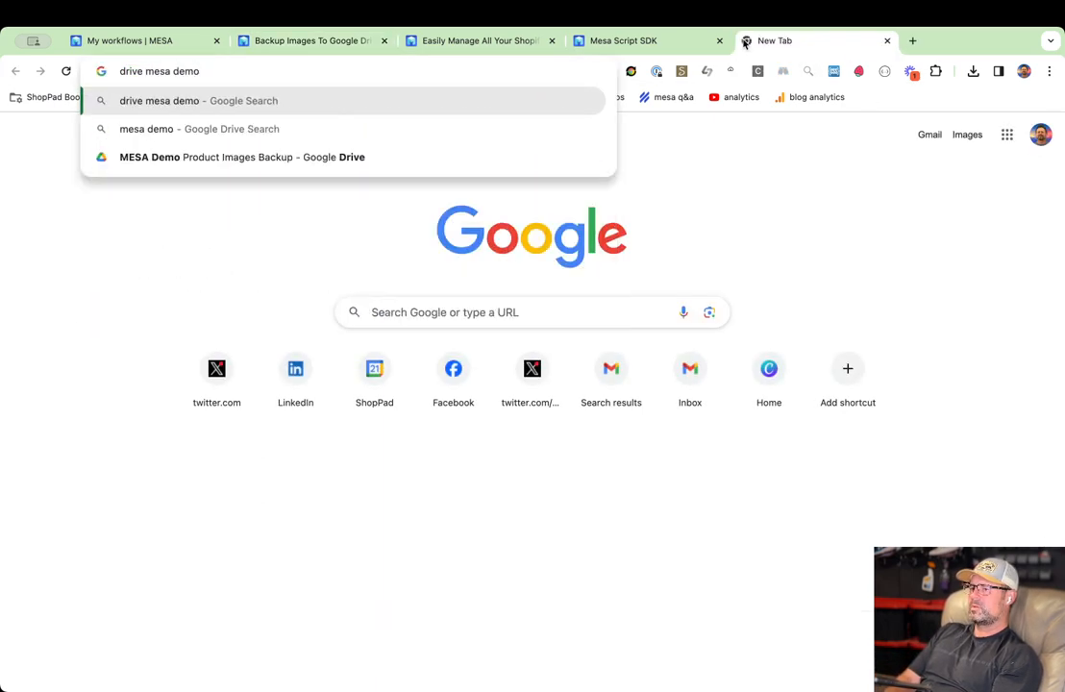
# Open the MESA Demo Product Images Backup folder in Google Drive and preview the blue shoe image.
pyautogui.press('Down')
pyautogui.press('Down')
pyautogui.press('Return')
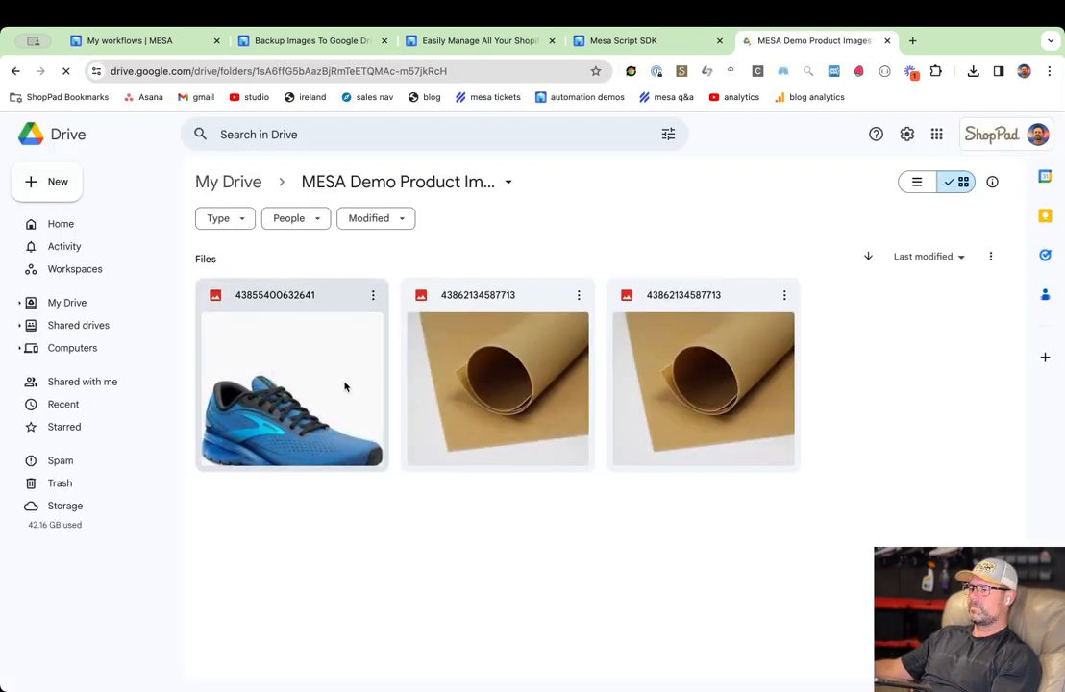
pyautogui.doubleClick(308, 360)
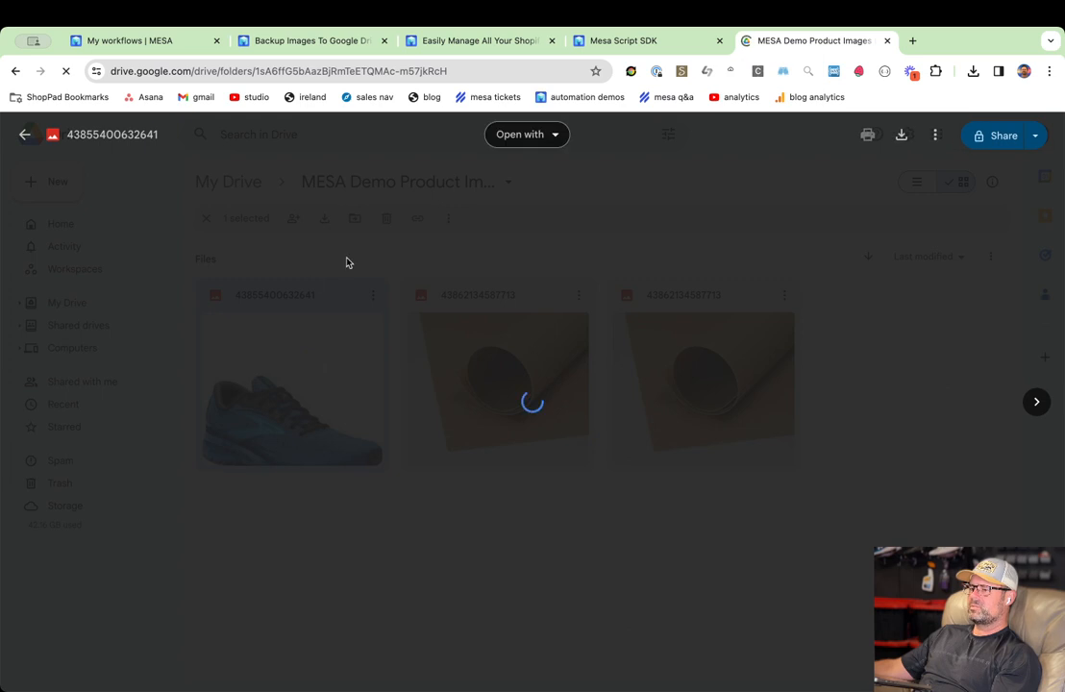
pyautogui.click(334, 382)
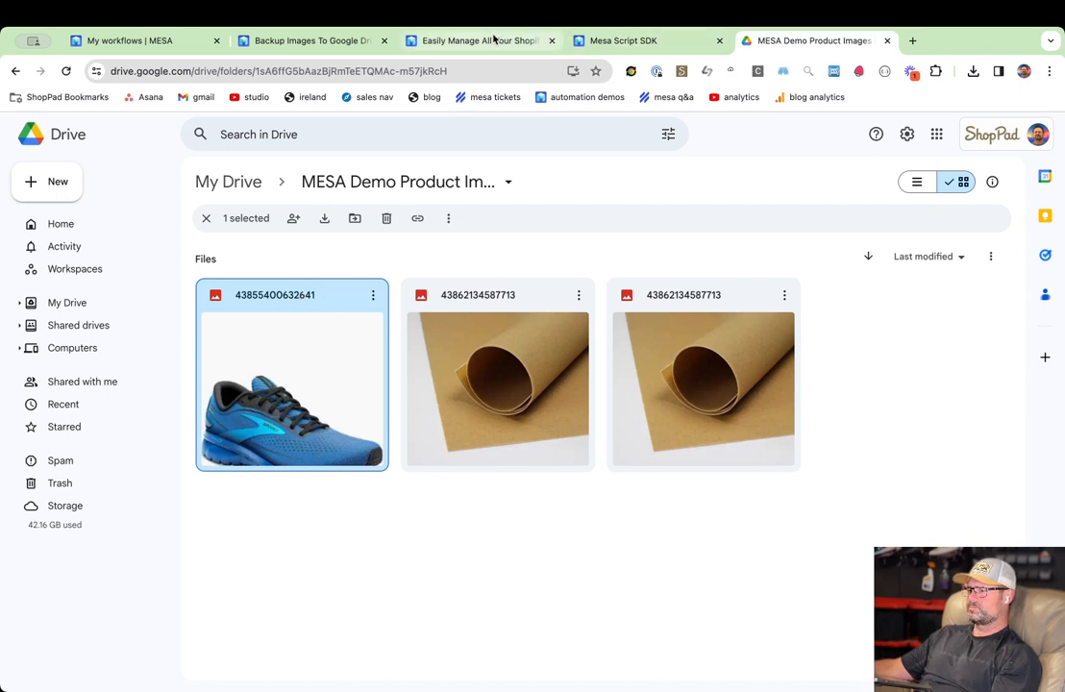
# Preview the two brown paper roll images in the backup folder to compare them.
pyautogui.click(684, 304)
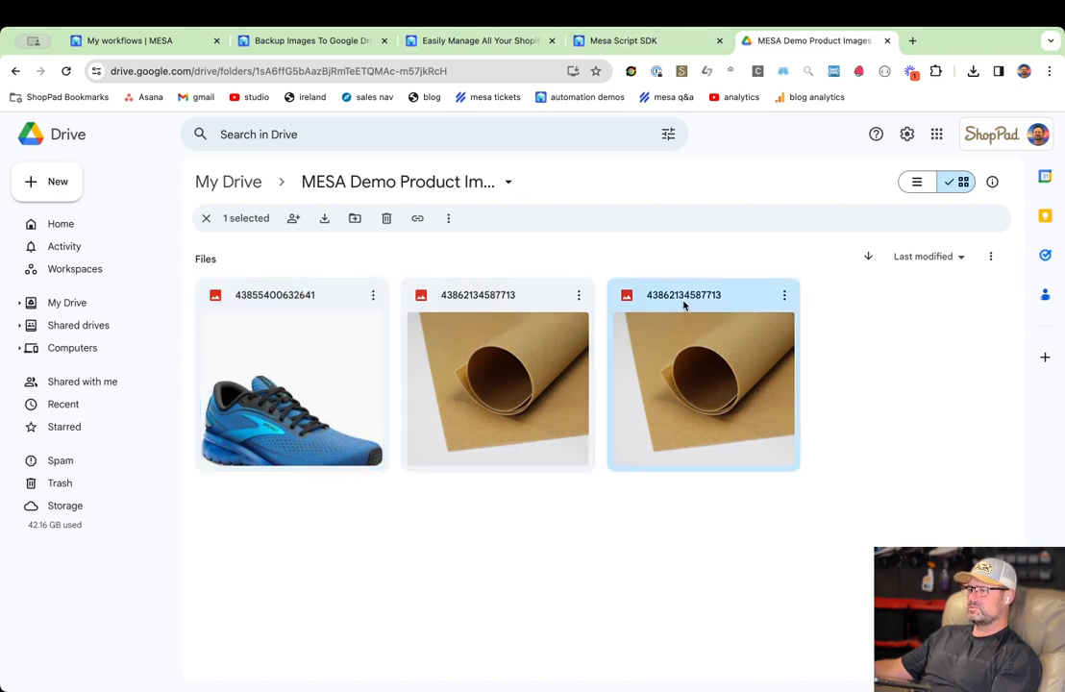
pyautogui.click(506, 321)
pyautogui.doubleClick(694, 338)
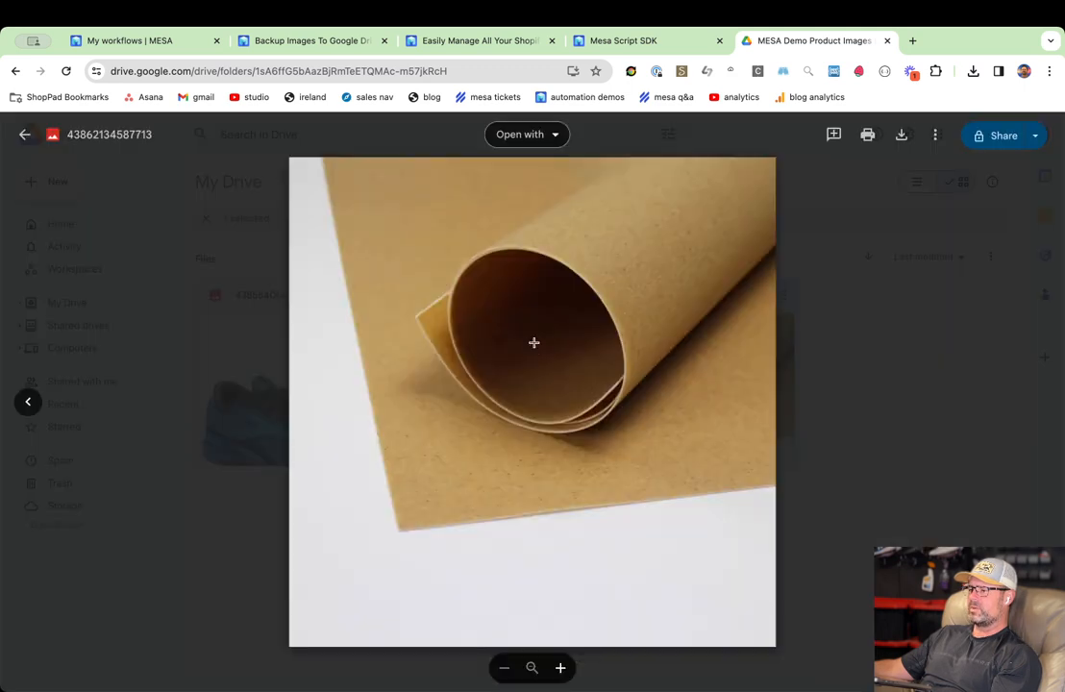
pyautogui.press('Escape')
pyautogui.doubleClick(487, 340)
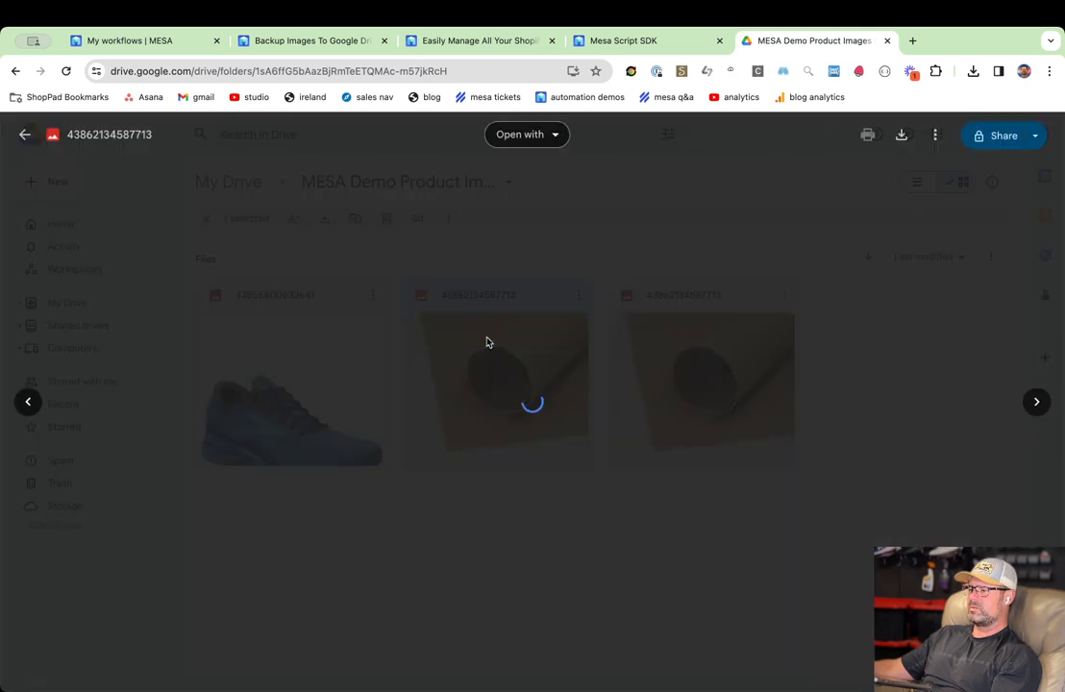
pyautogui.press('Escape')
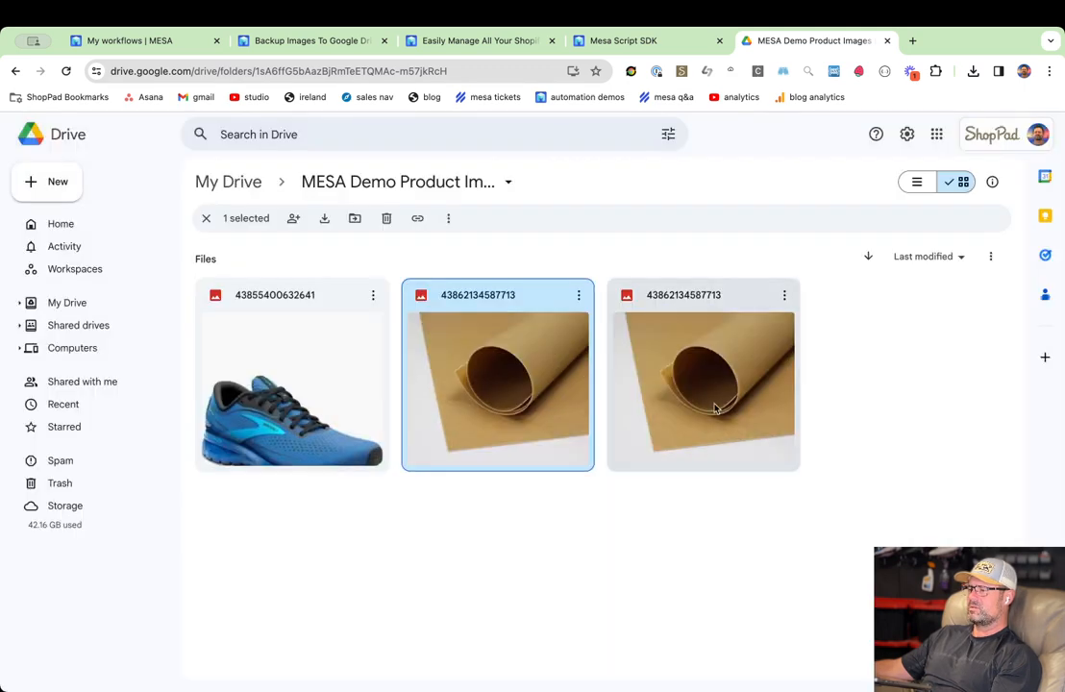
# Return to the Backup Images To Google Drive workflow and open the custom.js code of the Get Files Using Pagination Cursor step.
pyautogui.click(642, 40)
pyautogui.click(480, 43)
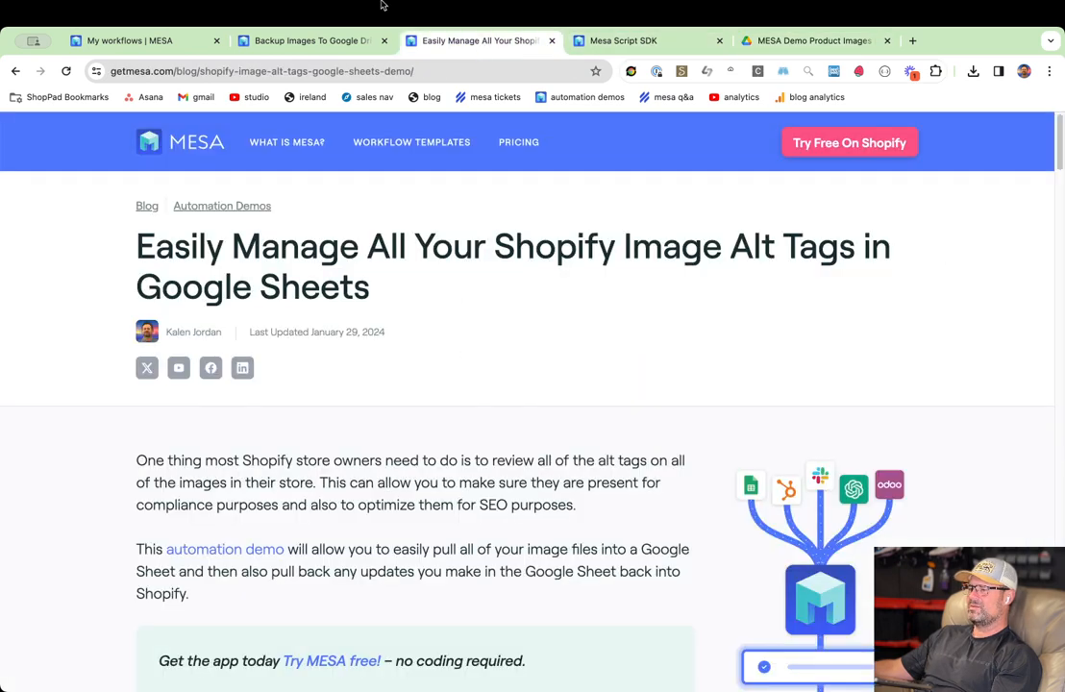
pyautogui.click(318, 42)
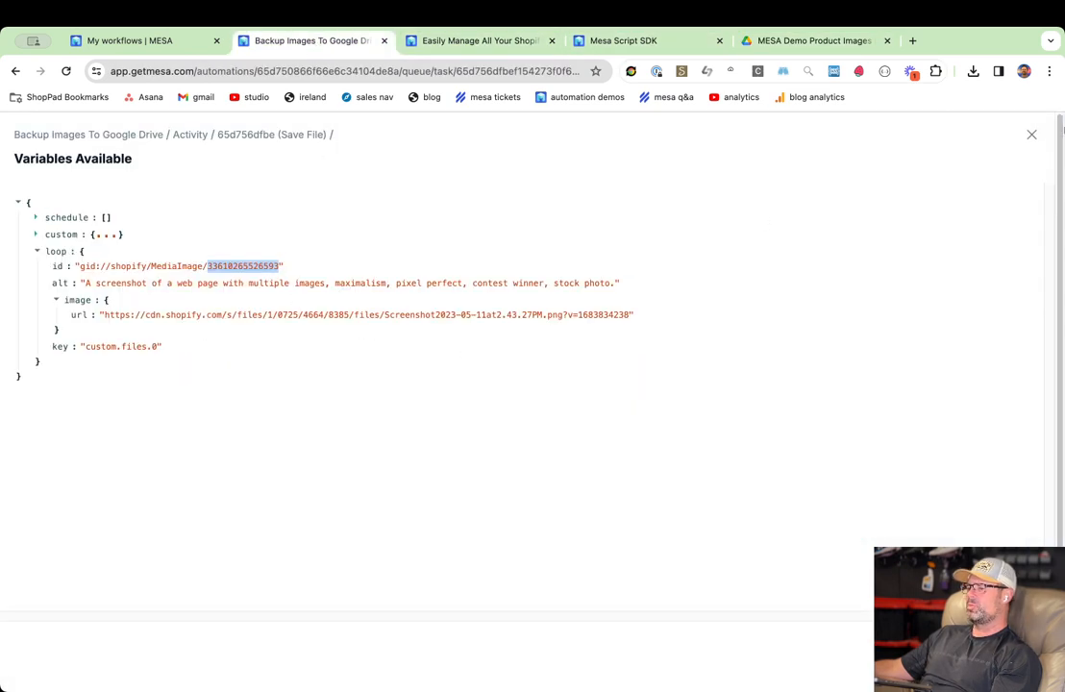
pyautogui.click(1031, 135)
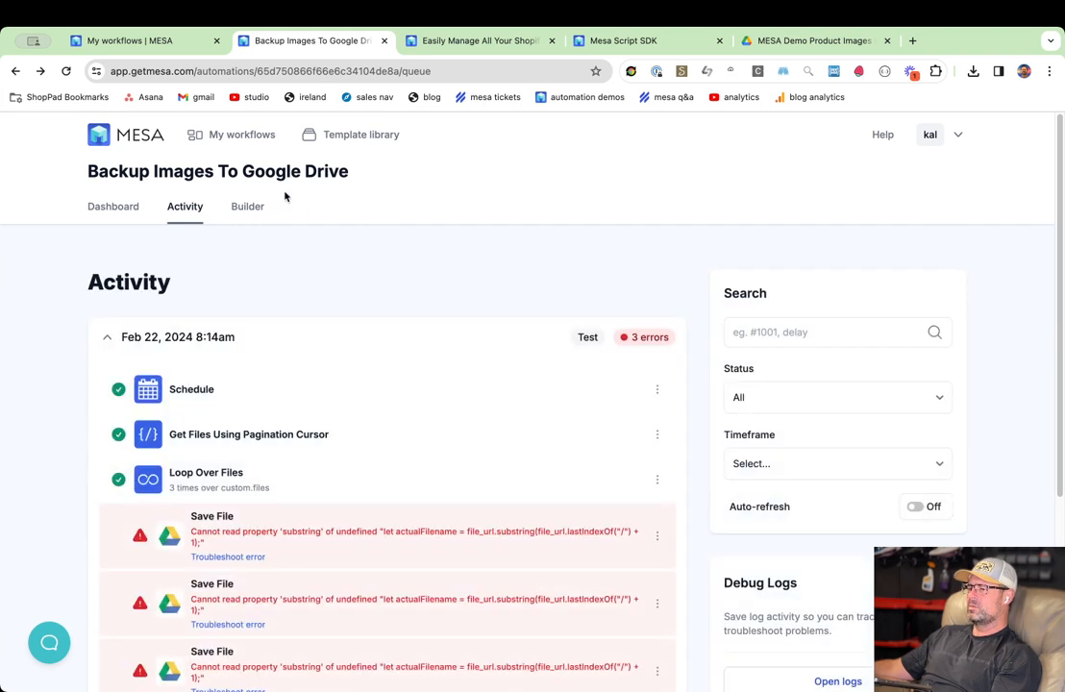
pyautogui.click(248, 207)
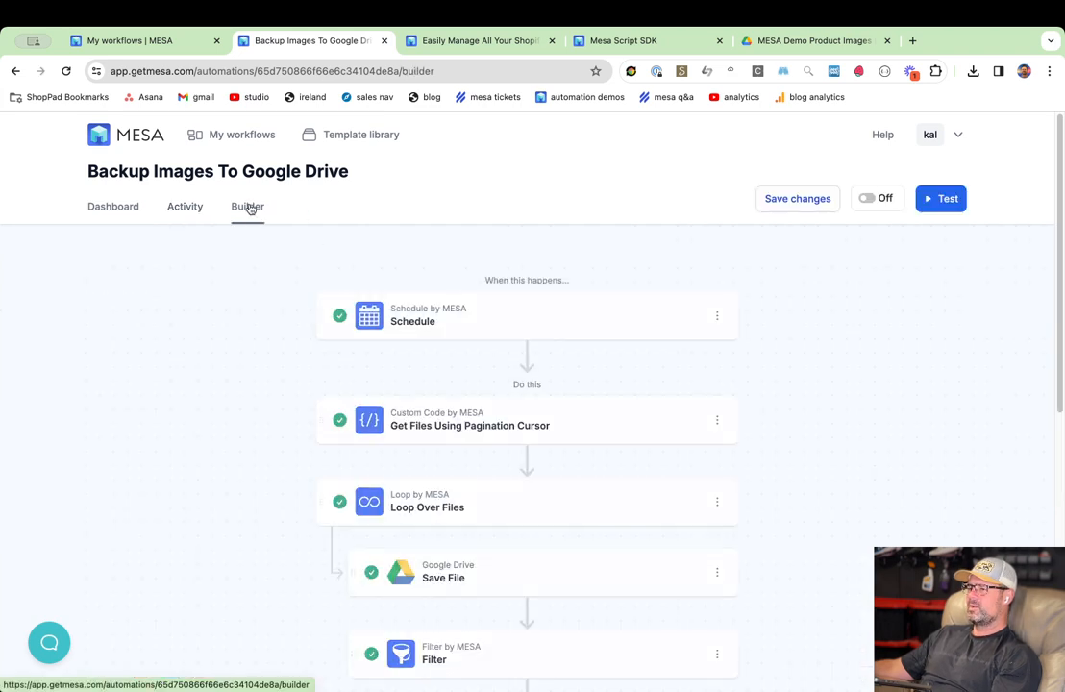
pyautogui.click(588, 450)
pyautogui.click(405, 494)
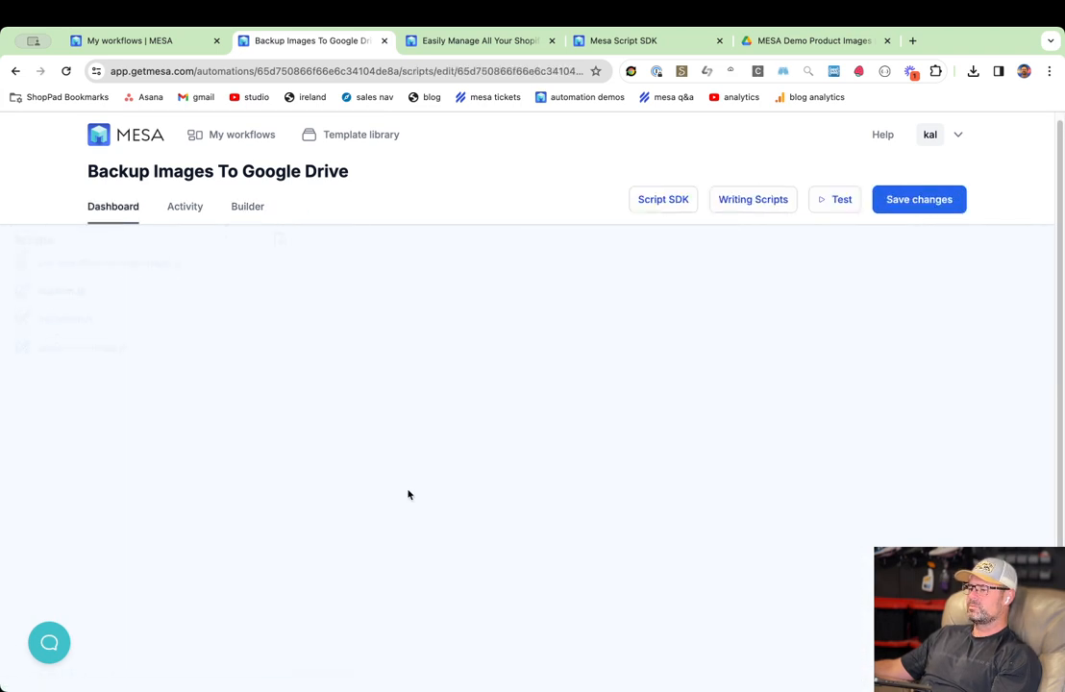
pyautogui.scroll(-2, 402, 482)
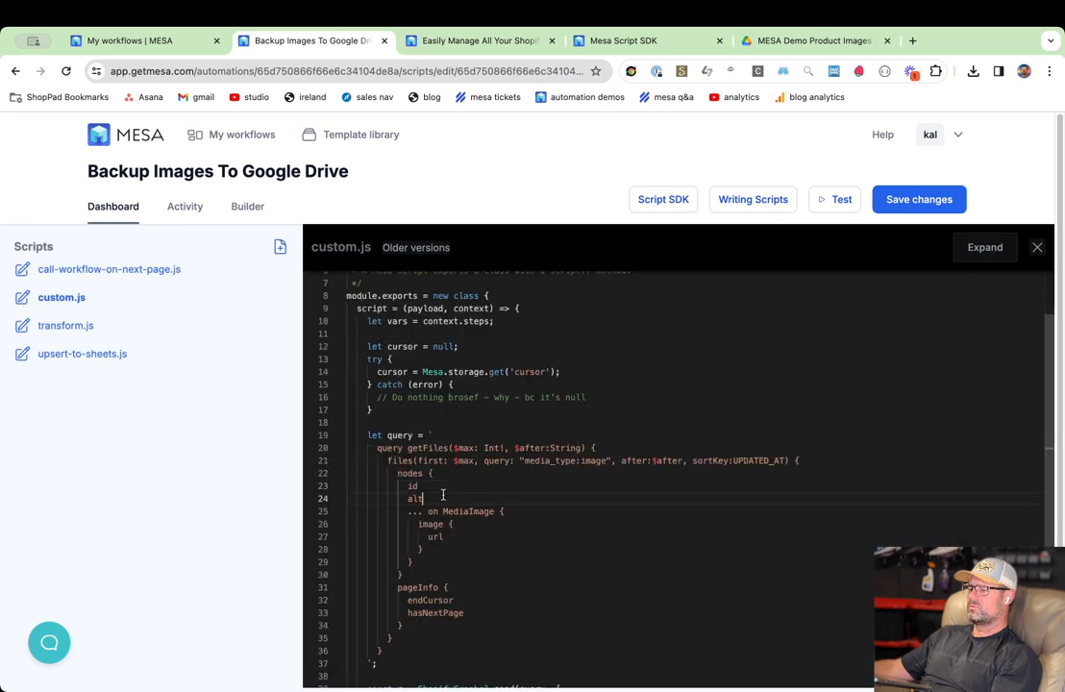
# Add the field legacyResourceId below alt in the getFiles query's nodes and save custom.js.
pyautogui.click(560, 493)
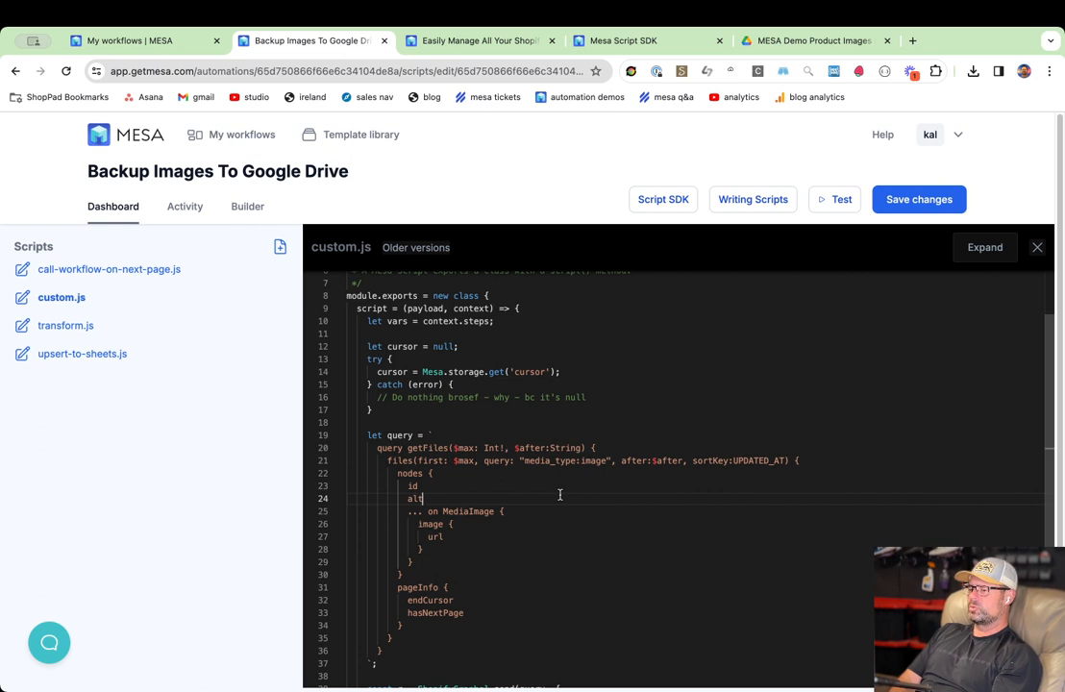
pyautogui.press('Return')
pyautogui.write('legac')
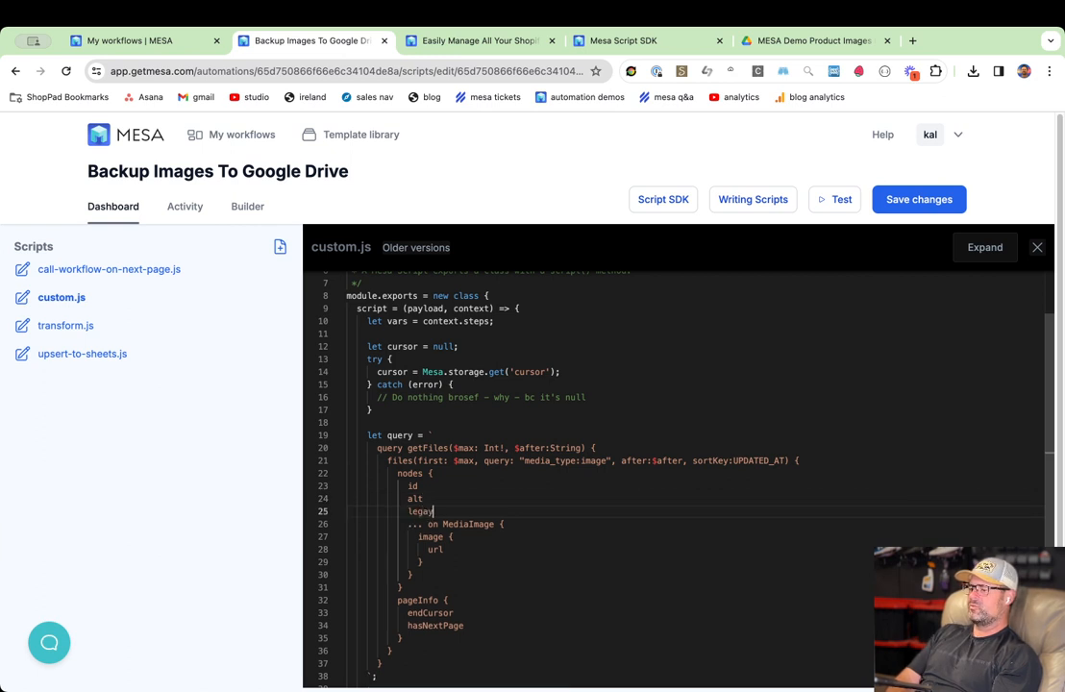
pyautogui.write('yResourceId')
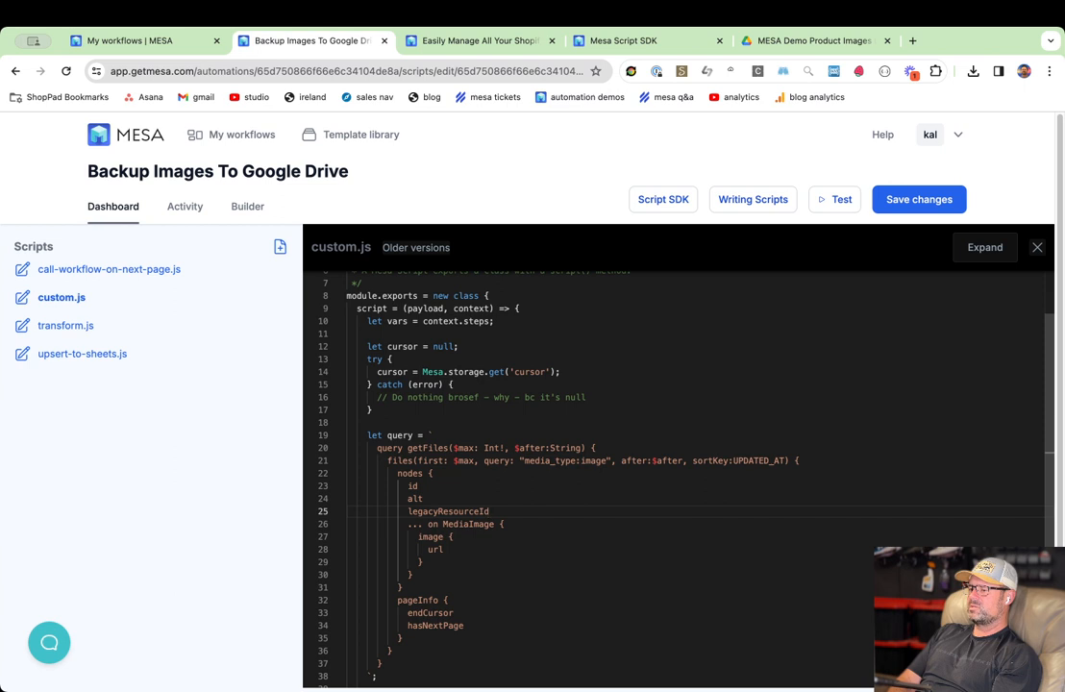
pyautogui.press('super+s')
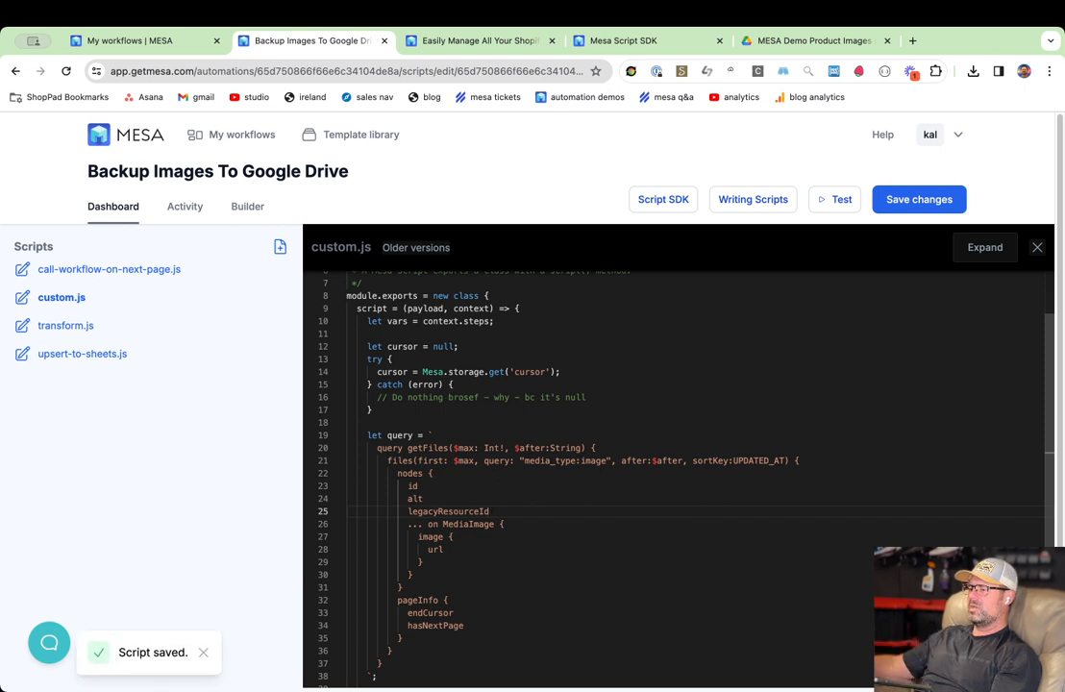
# Test the workflow and expand the Feb 22, 2024 8:16am run in its activity log.
pyautogui.click(835, 200)
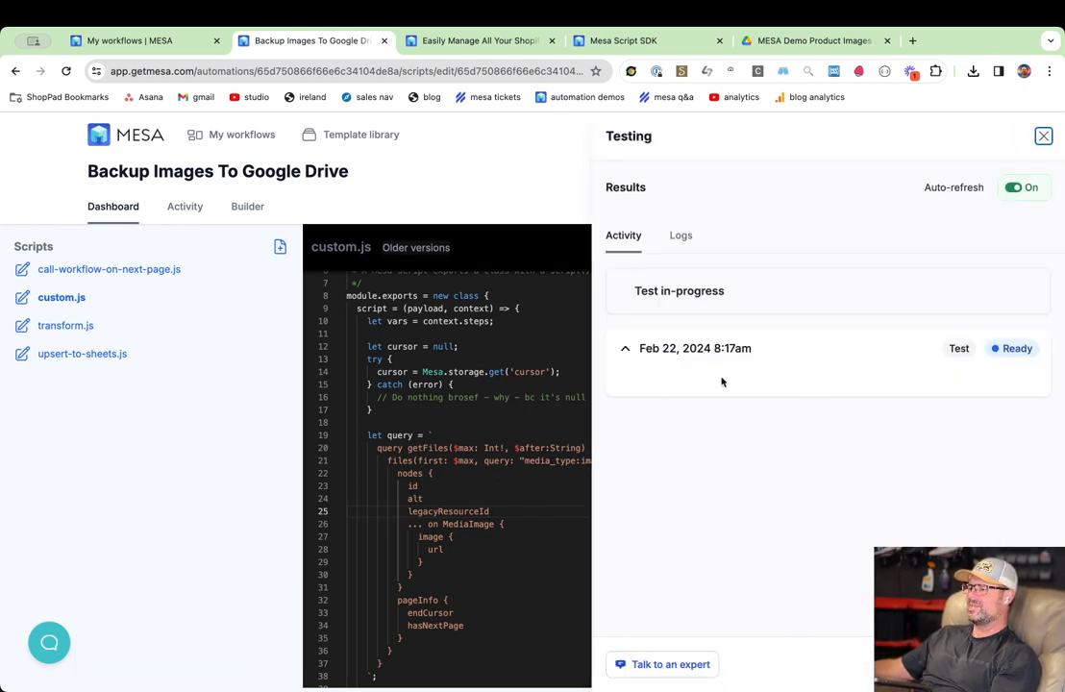
pyautogui.click(182, 207)
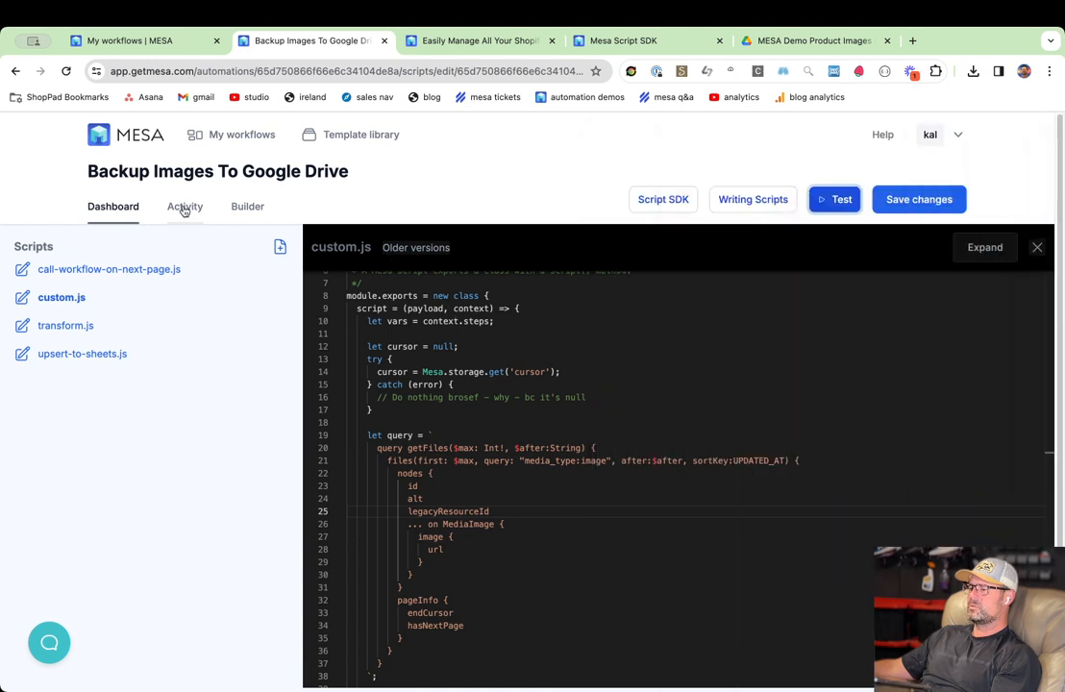
pyautogui.click(428, 377)
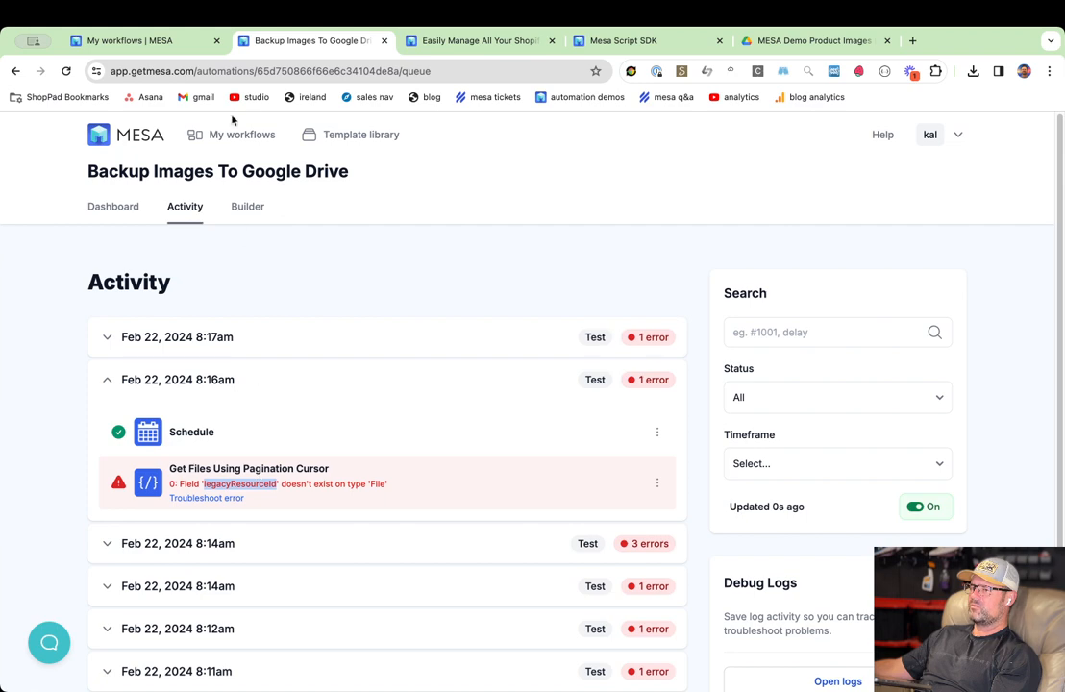
# Open the dev store's Shopify GraphiQL App in a new browser tab placed first, and check its query history.
pyautogui.press('super+t')
pyautogui.write('kalen graph')
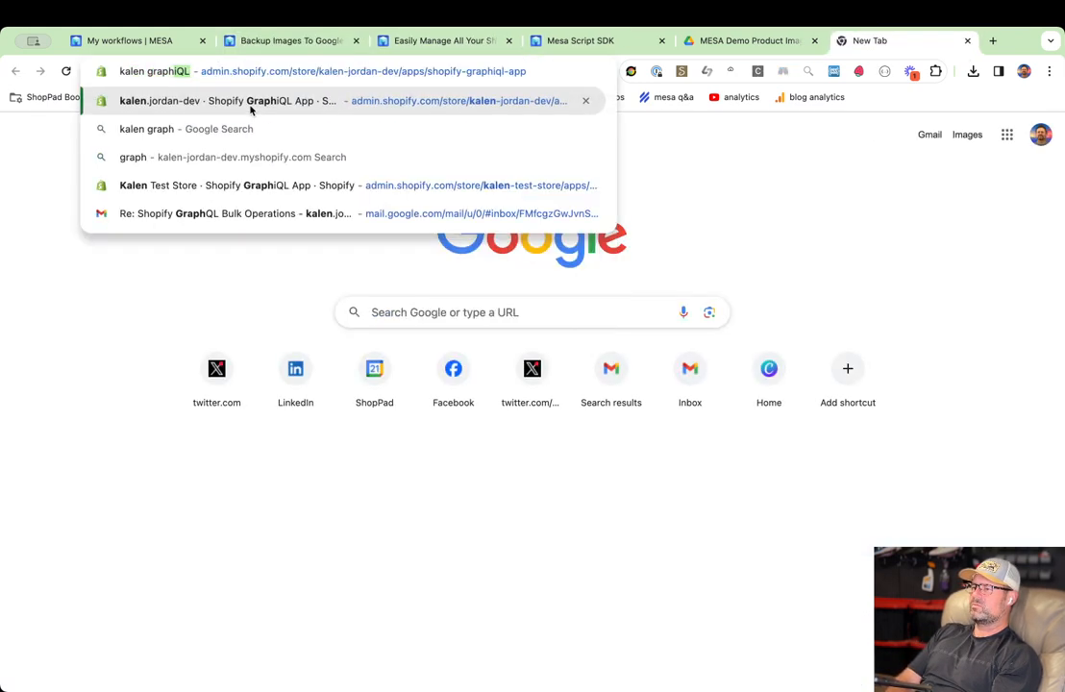
pyautogui.press('Return')
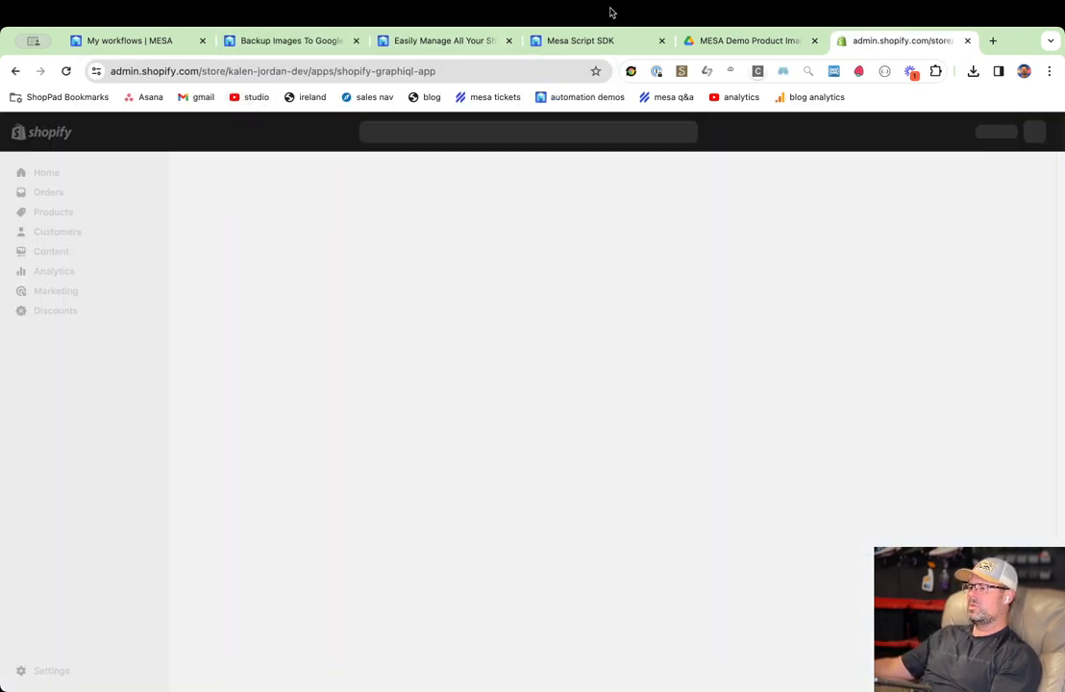
pyautogui.moveTo(894, 43); pyautogui.dragTo(115, 48)
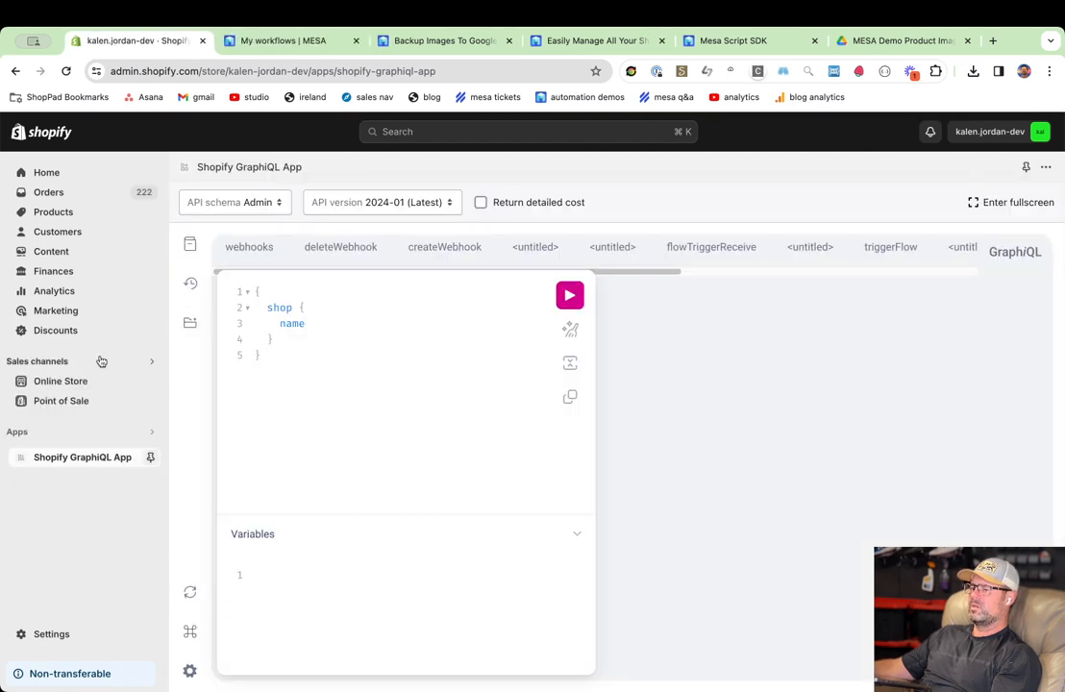
pyautogui.click(192, 285)
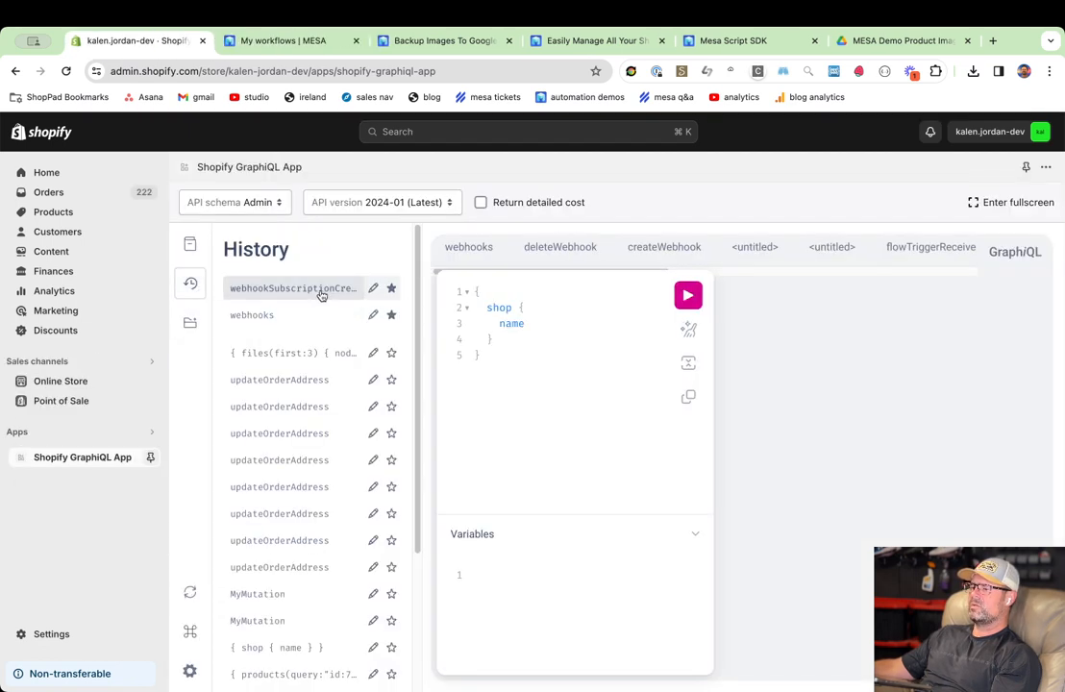
pyautogui.click(190, 283)
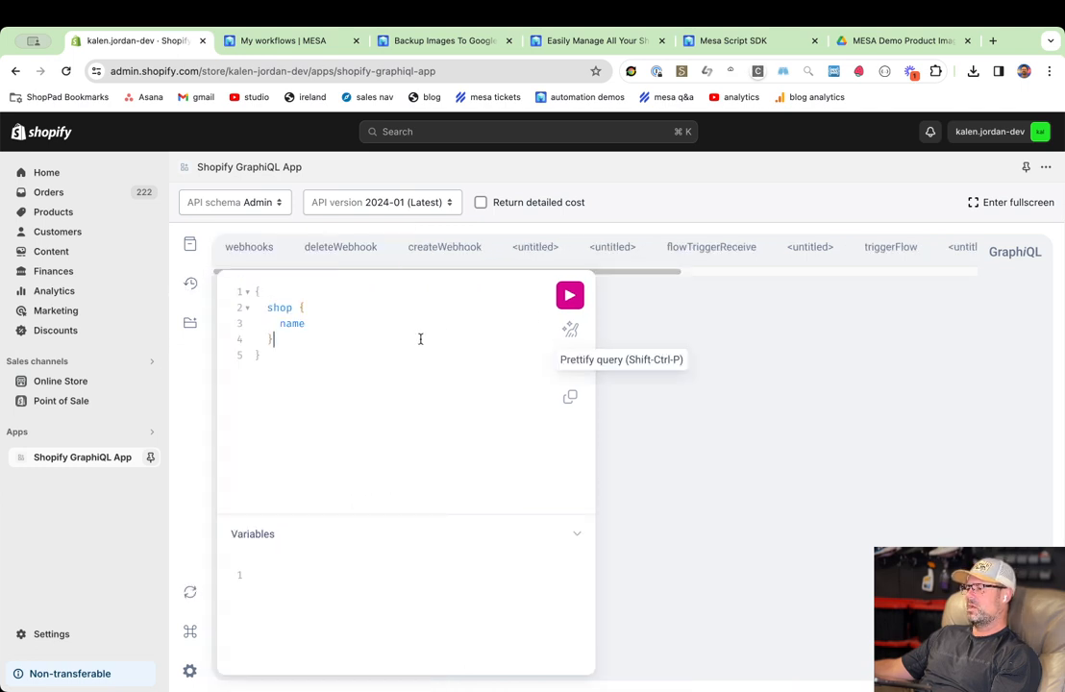
# Replace the products query in the untitled query after triggerFlow with a files(first:1) query requesting the id of its nodes.
pyautogui.click(875, 252)
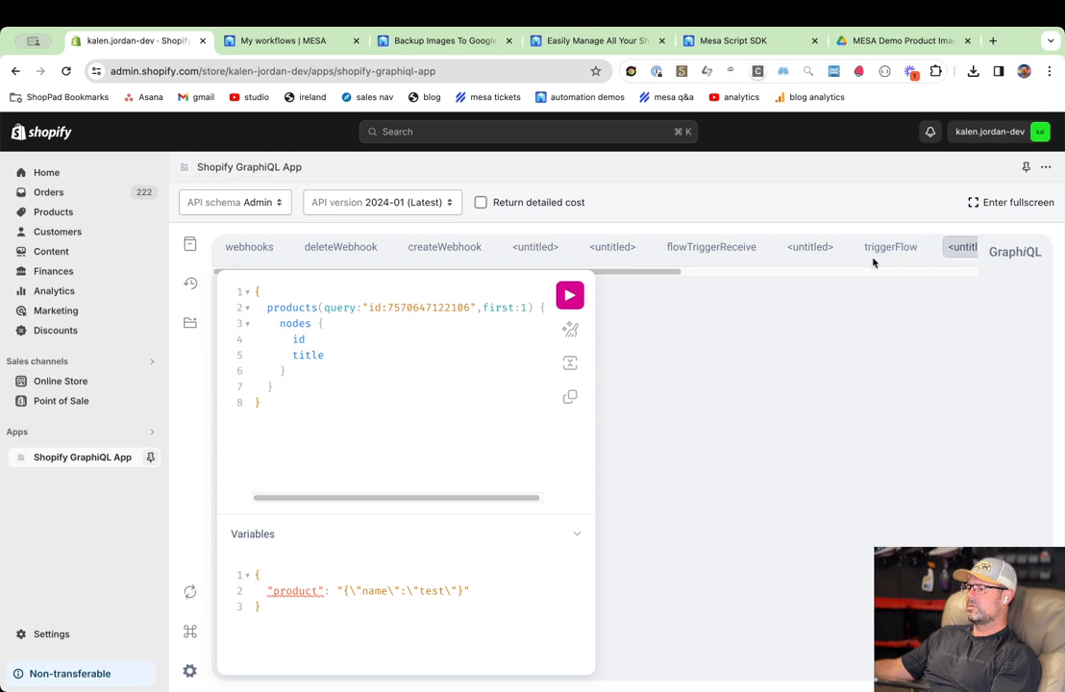
pyautogui.press('super+a')
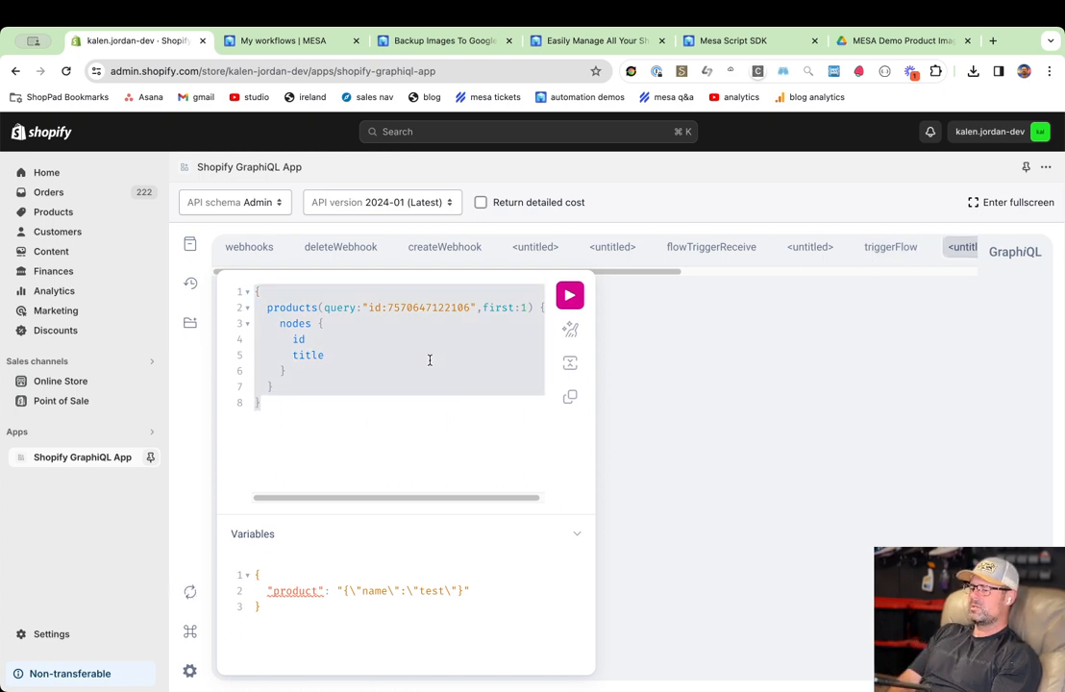
pyautogui.write('{')
pyautogui.press('Return')
pyautogui.write('files(first:')
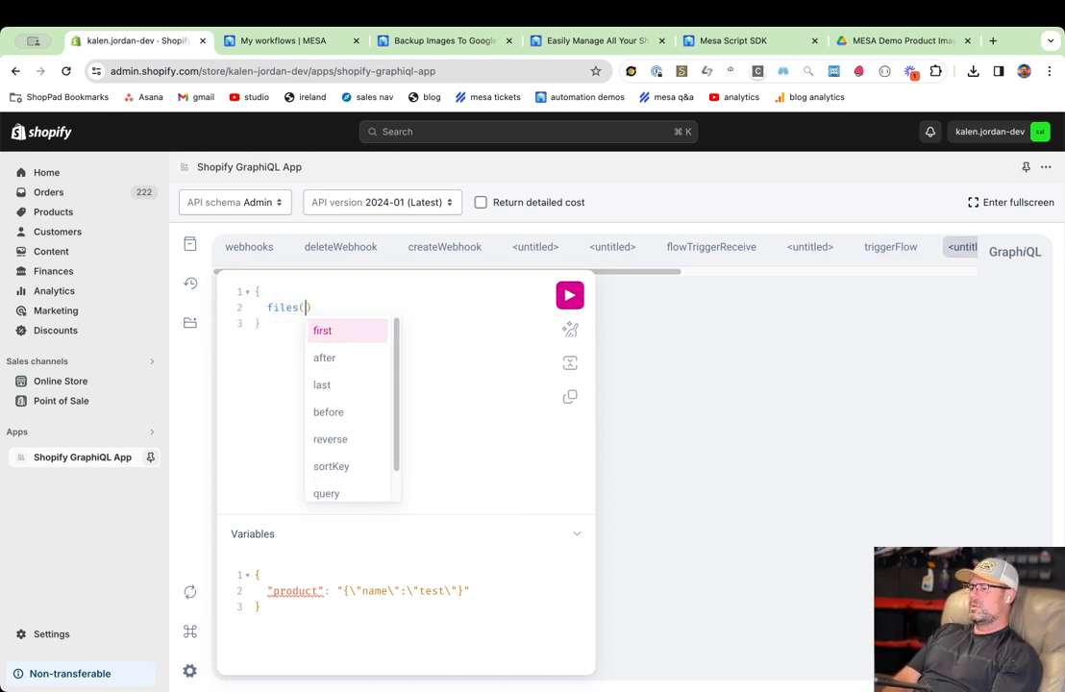
pyautogui.write('1) {')
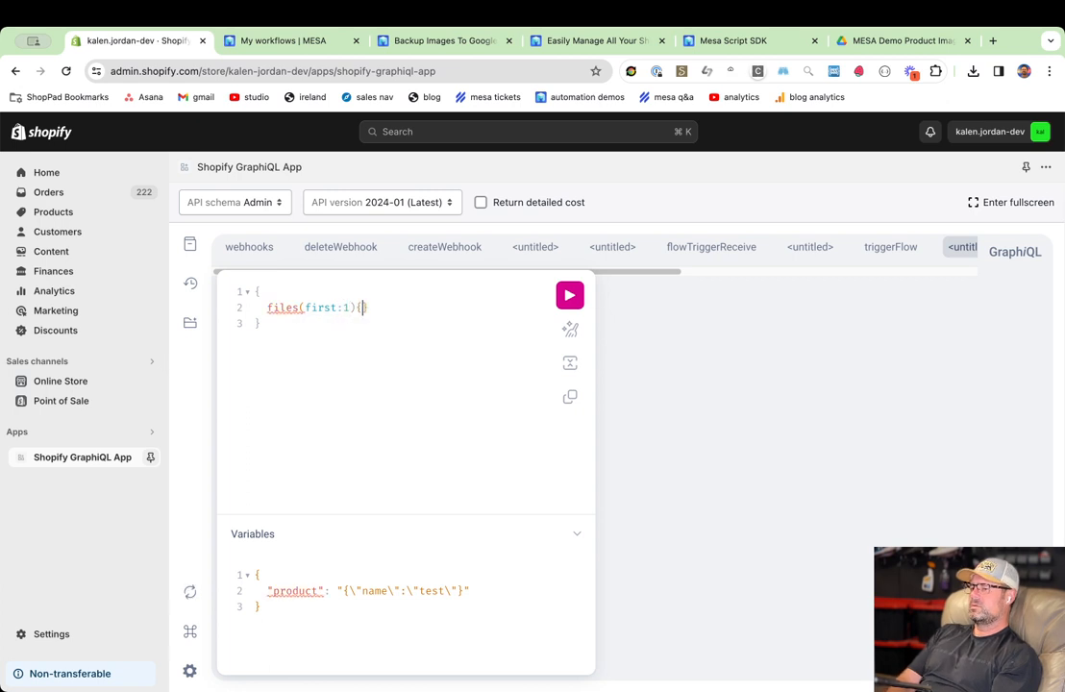
pyautogui.press('Return')
pyautogui.write('nodes {')
pyautogui.press('Return')
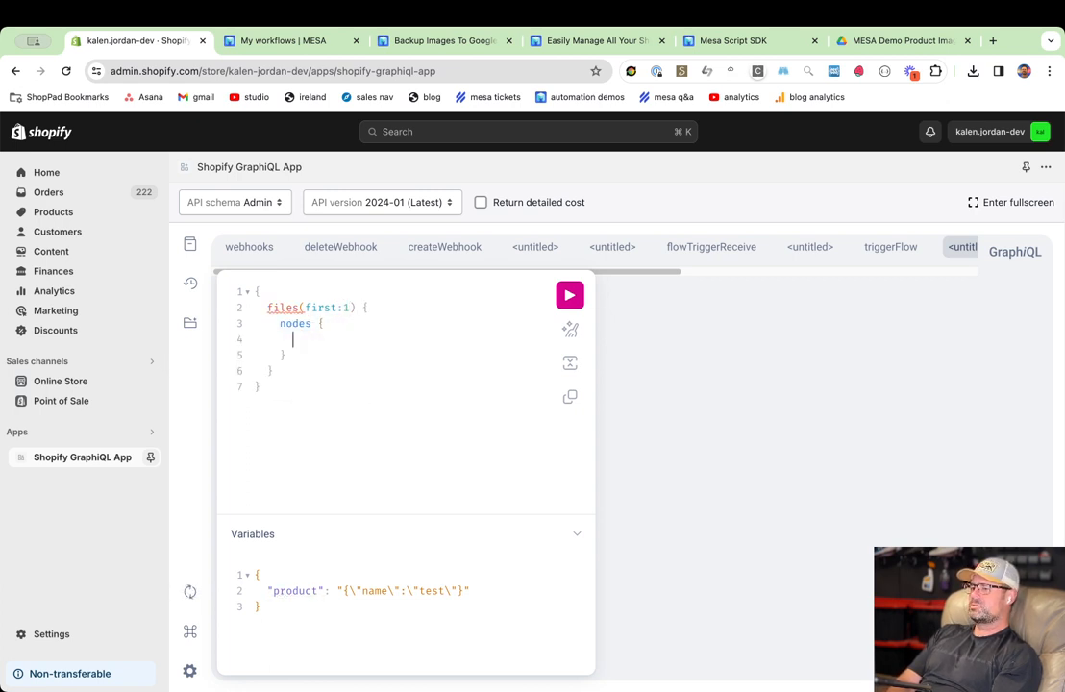
pyautogui.write('id')
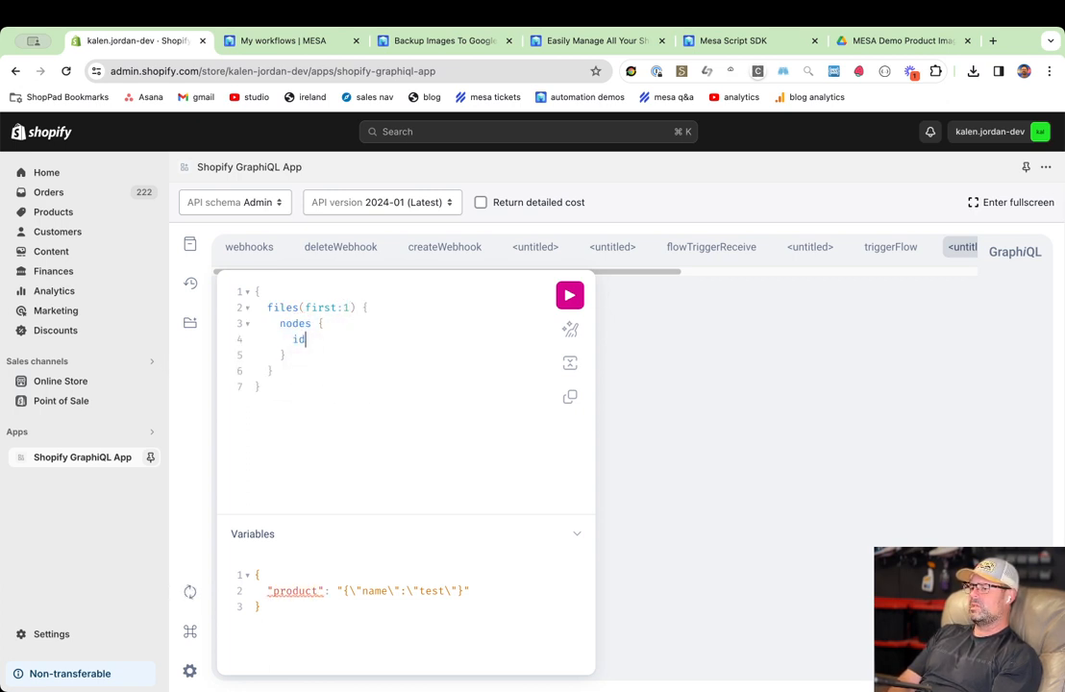
pyautogui.press('Return')
pyautogui.write('leg')
pyautogui.press('BackSpace')
pyautogui.press('BackSpace')
pyautogui.press('BackSpace')
# Add an inline fragment on MediaImage below id in the files query's nodes.
pyautogui.write('.')
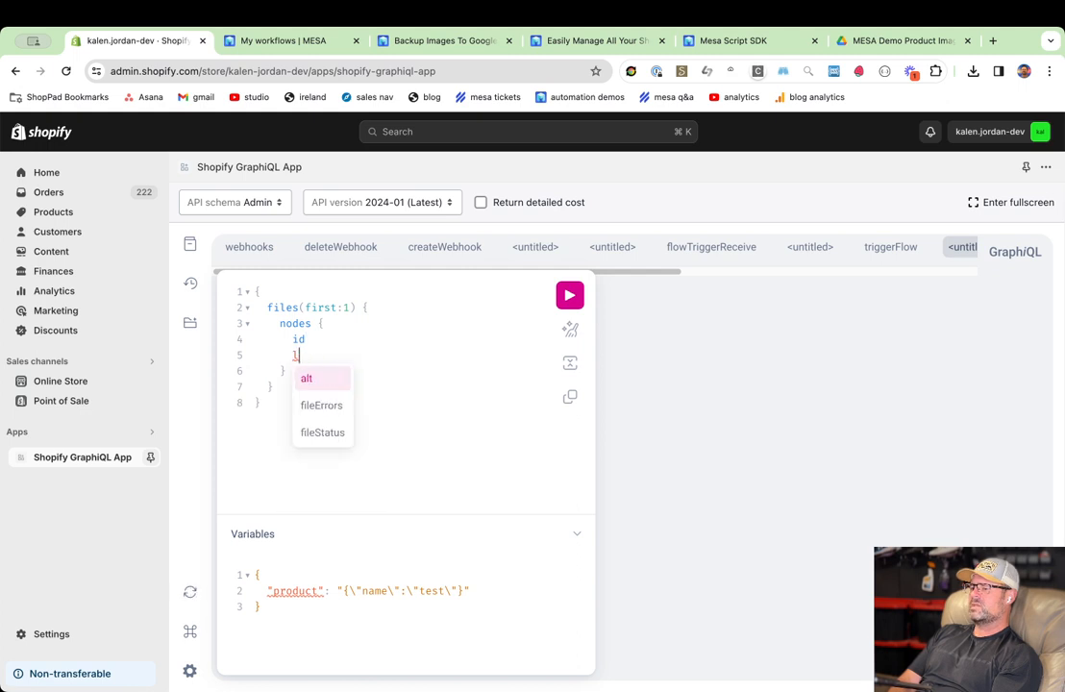
pyautogui.write('.. on Medi')
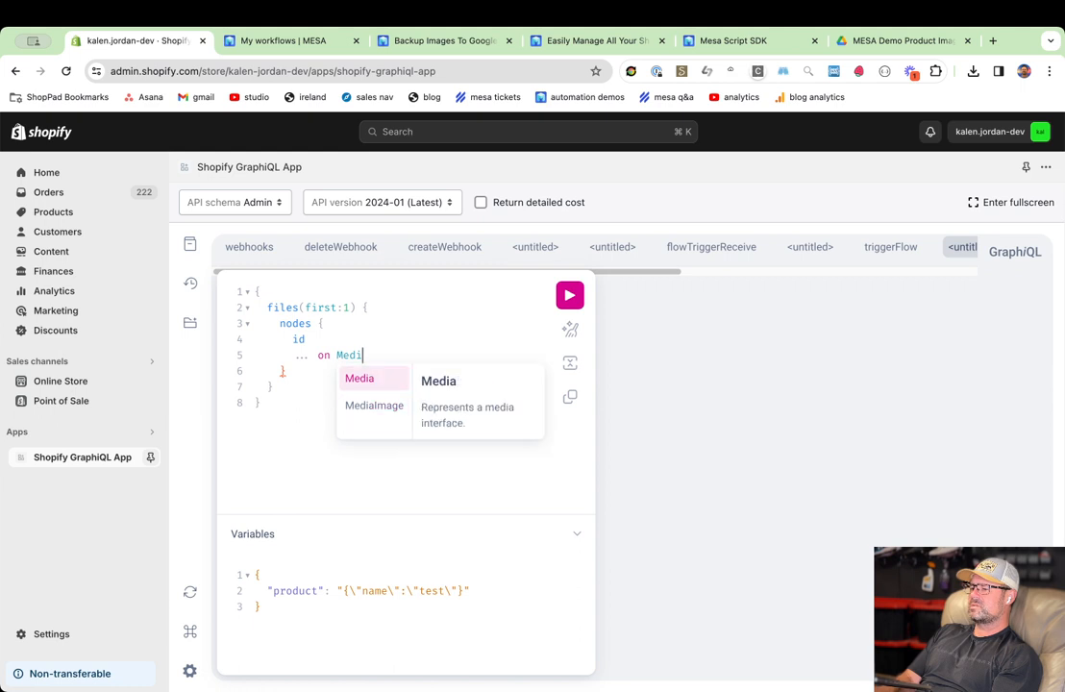
pyautogui.press('Down')
pyautogui.press('Return')
pyautogui.write('{')
pyautogui.press('Return')
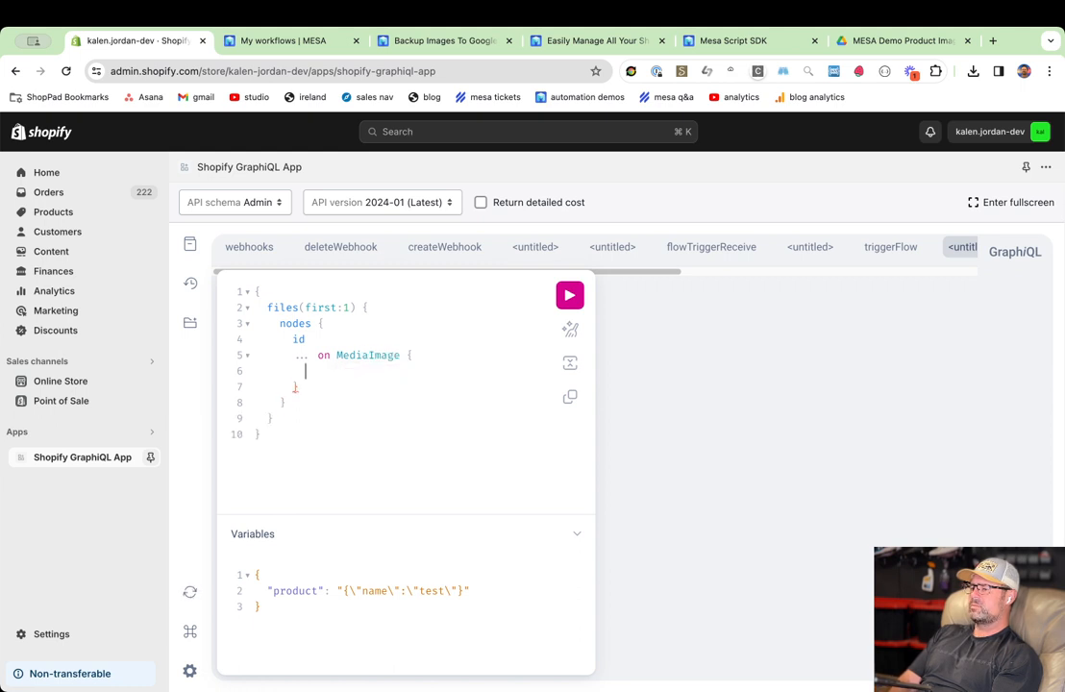
# Try the field legacyresourceid inside the MediaImage fragment and check it against the suggested fields.
pyautogui.write('lega')
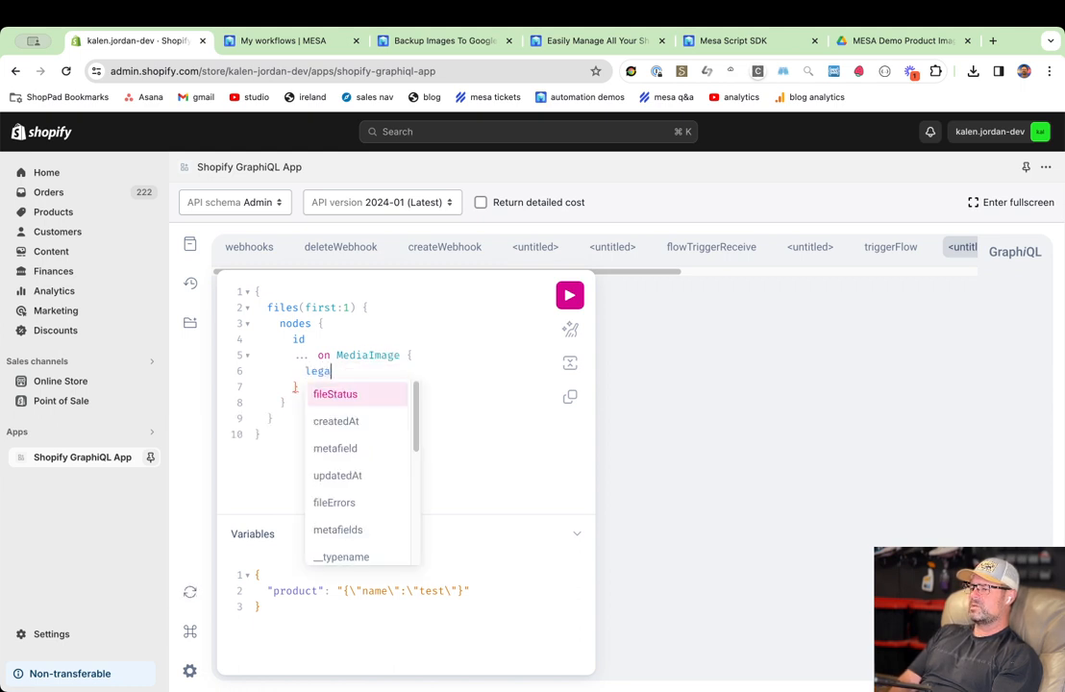
pyautogui.write('cyresourceid')
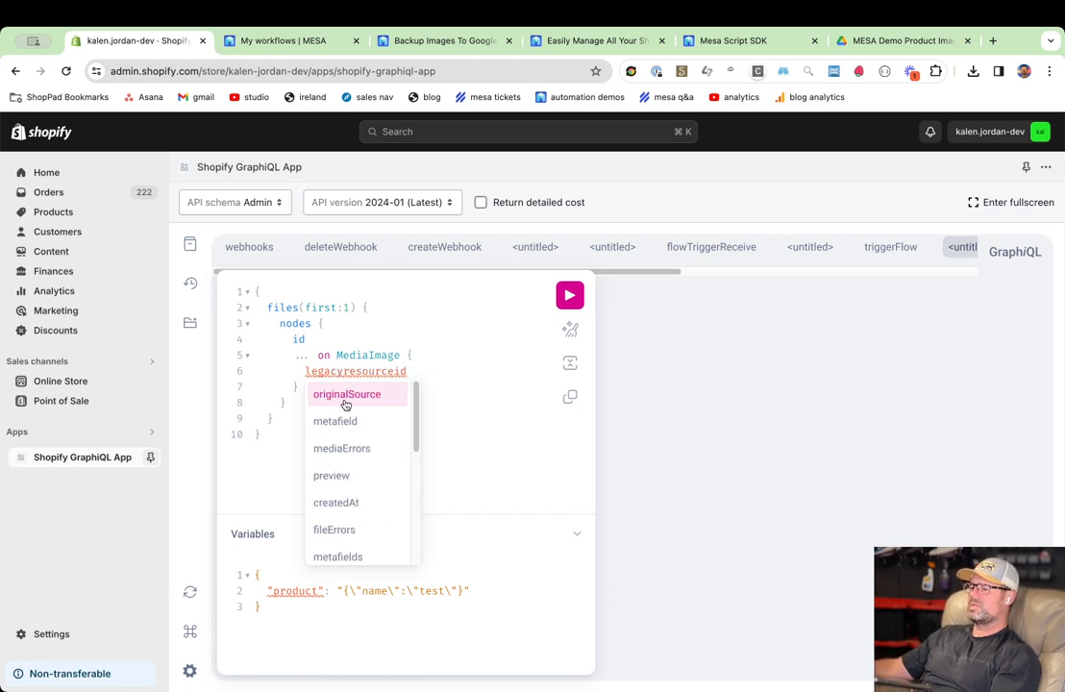
pyautogui.click(451, 338)
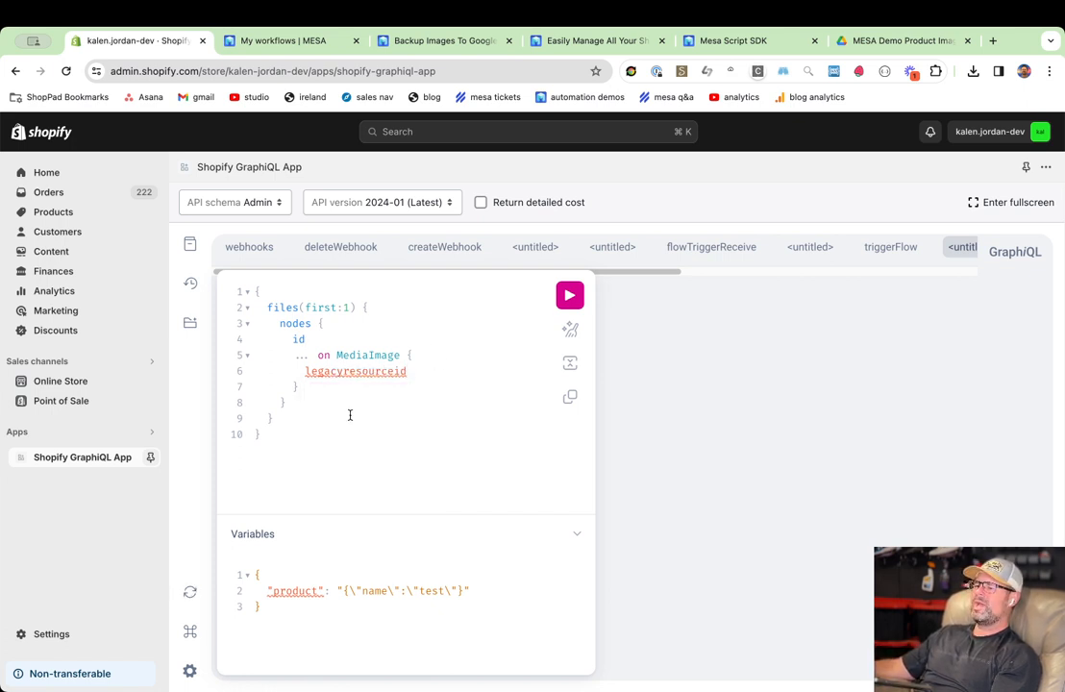
pyautogui.click(333, 419)
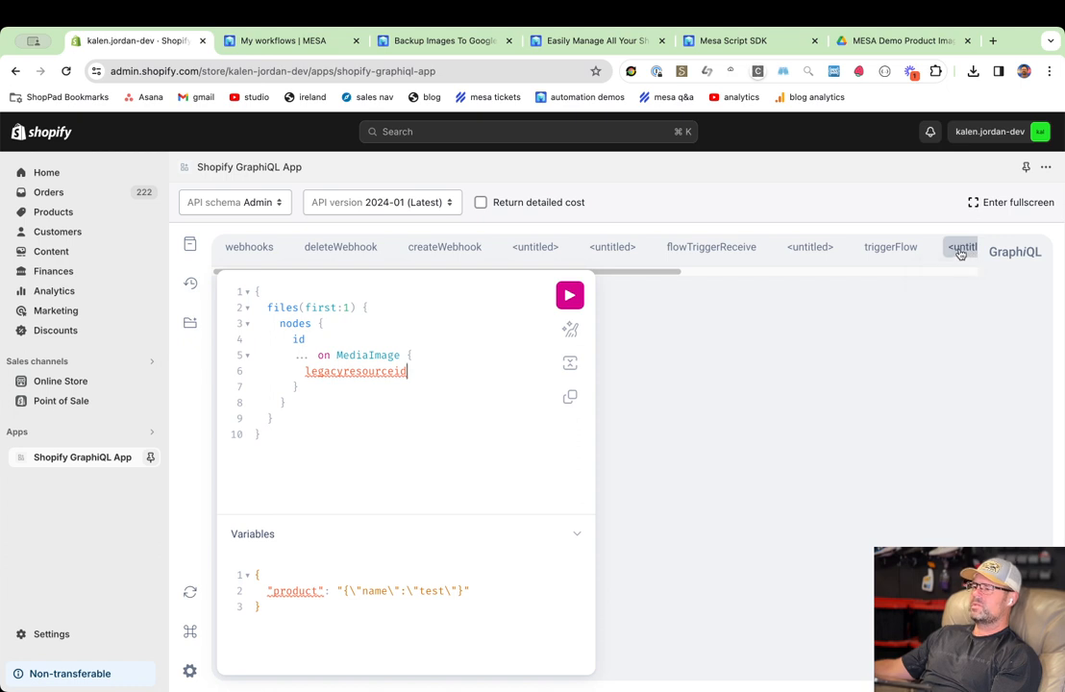
# Close all the GraphiQL queries that come after flowTriggerReceive, including the untitled files query, triggerFlow and updateOrderAddress.
pyautogui.click(891, 247)
pyautogui.click(959, 248)
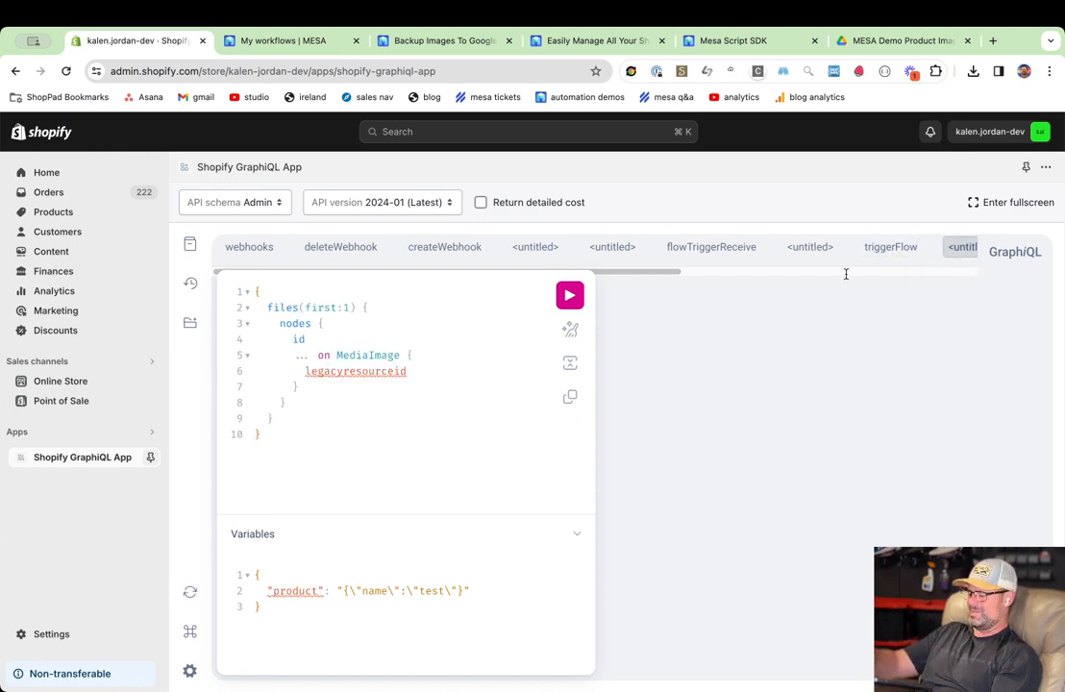
pyautogui.press('super+minus')
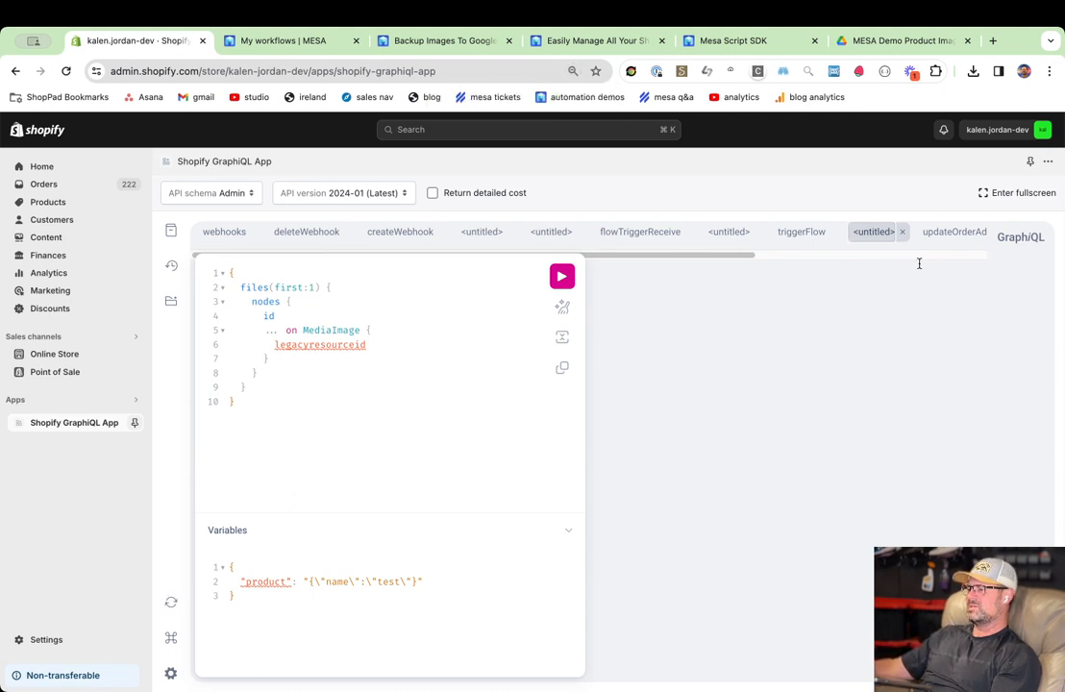
pyautogui.click(901, 232)
pyautogui.click(945, 232)
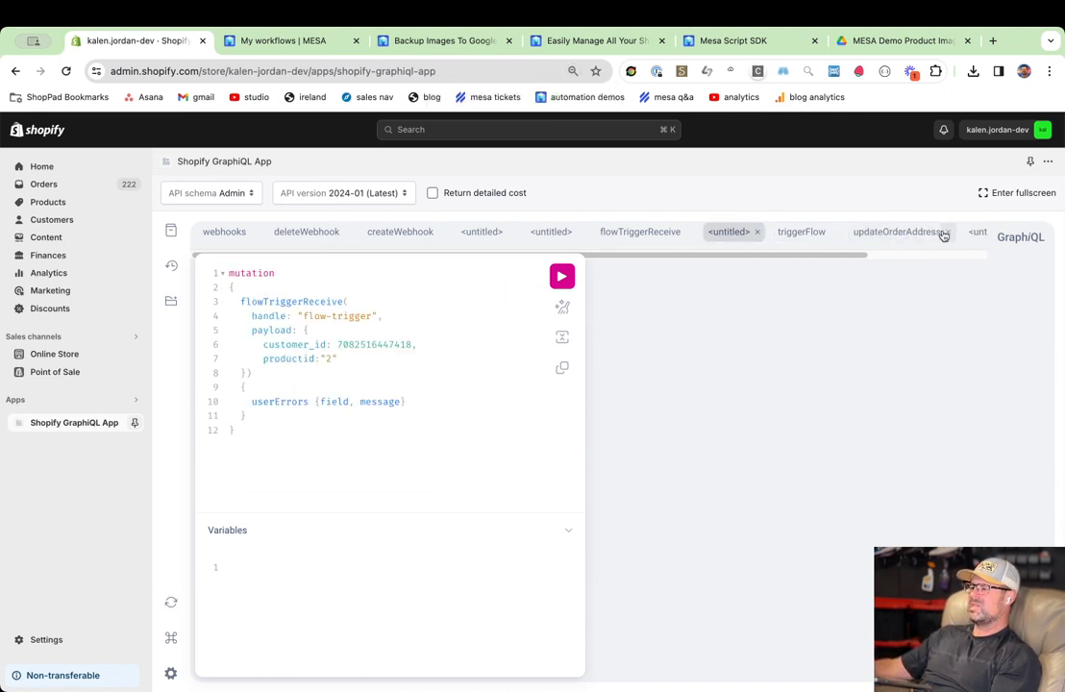
pyautogui.click(946, 234)
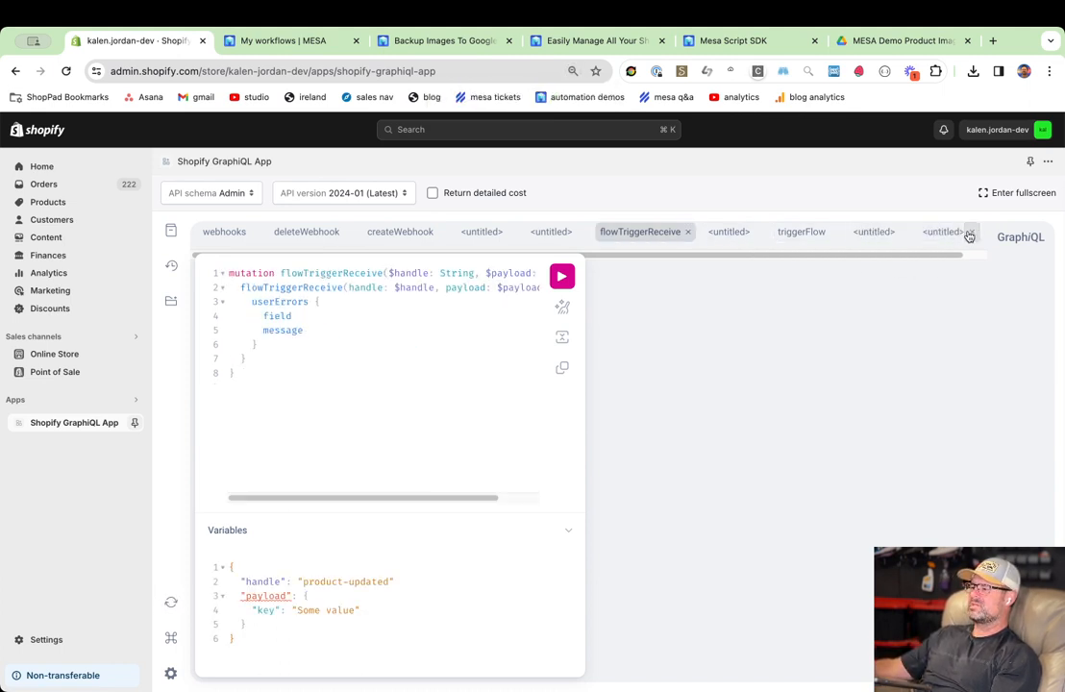
pyautogui.click(958, 233)
pyautogui.click(901, 238)
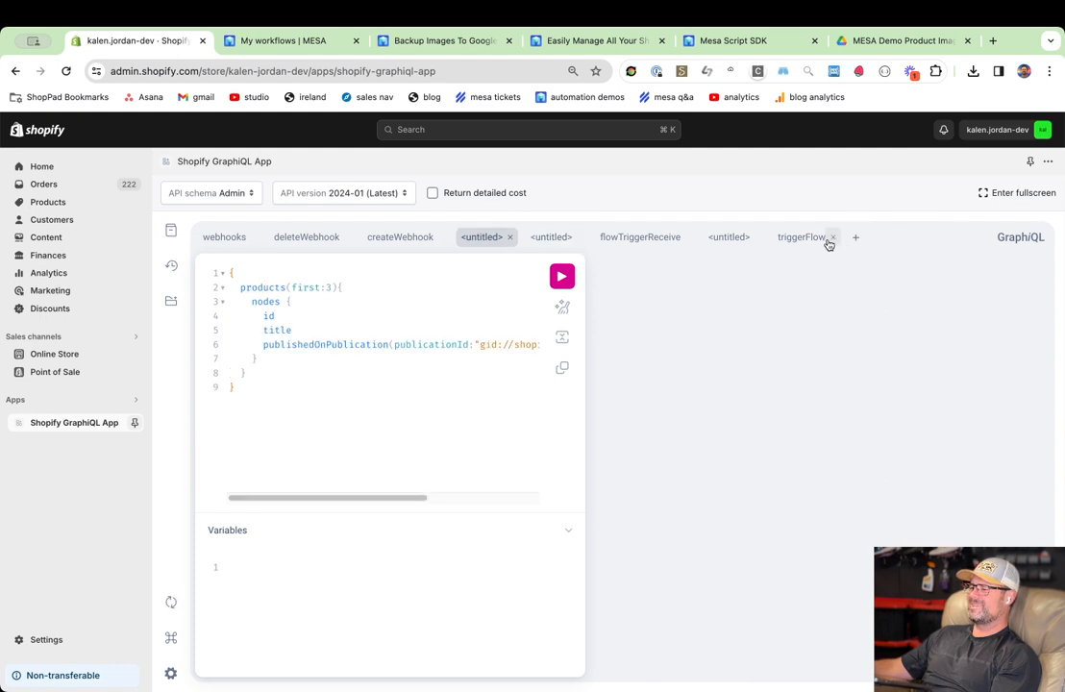
pyautogui.click(830, 239)
pyautogui.click(717, 245)
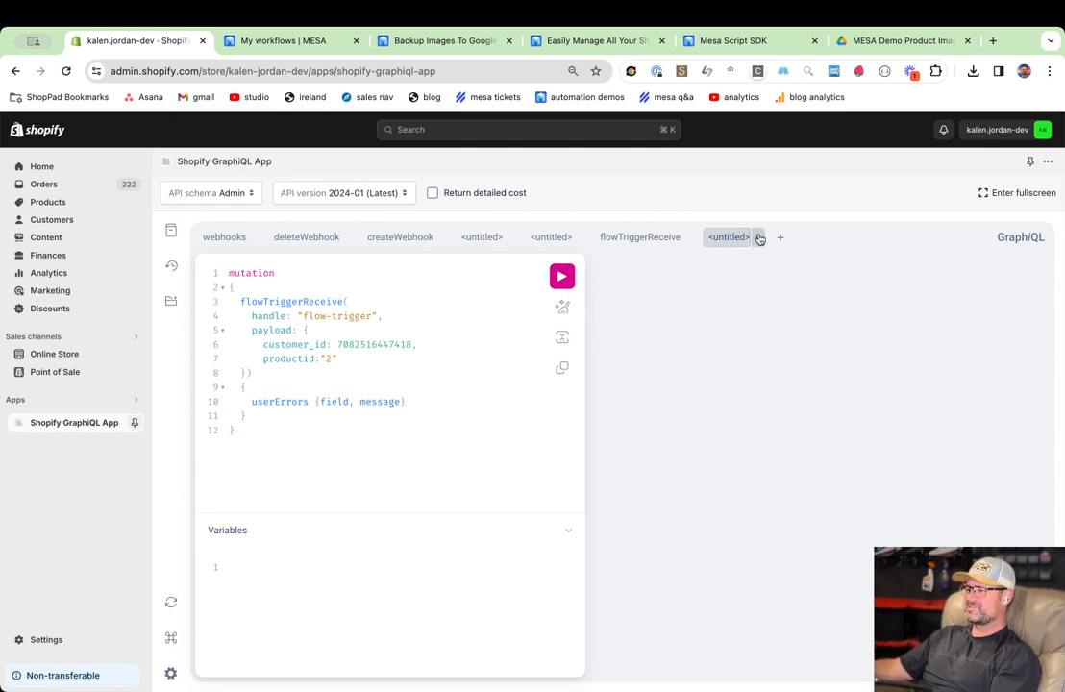
pyautogui.click(756, 236)
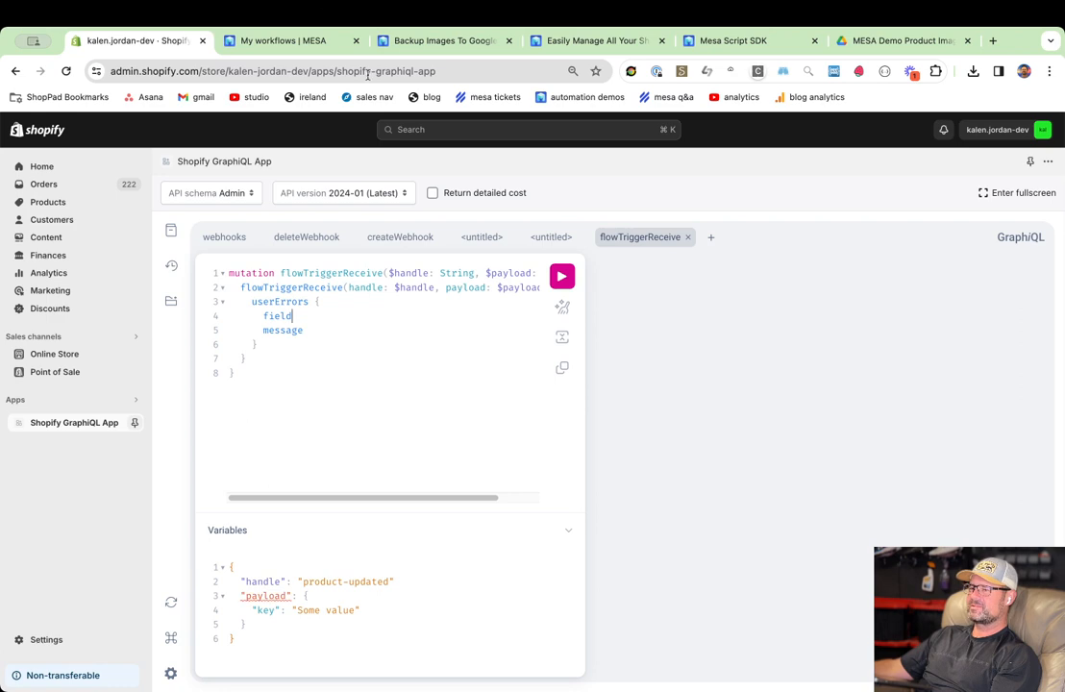
# Return to the Backup Images To Google Drive workflow's builder and expand the Save File step's configuration to review its File name setting.
pyautogui.click(285, 44)
pyautogui.click(409, 44)
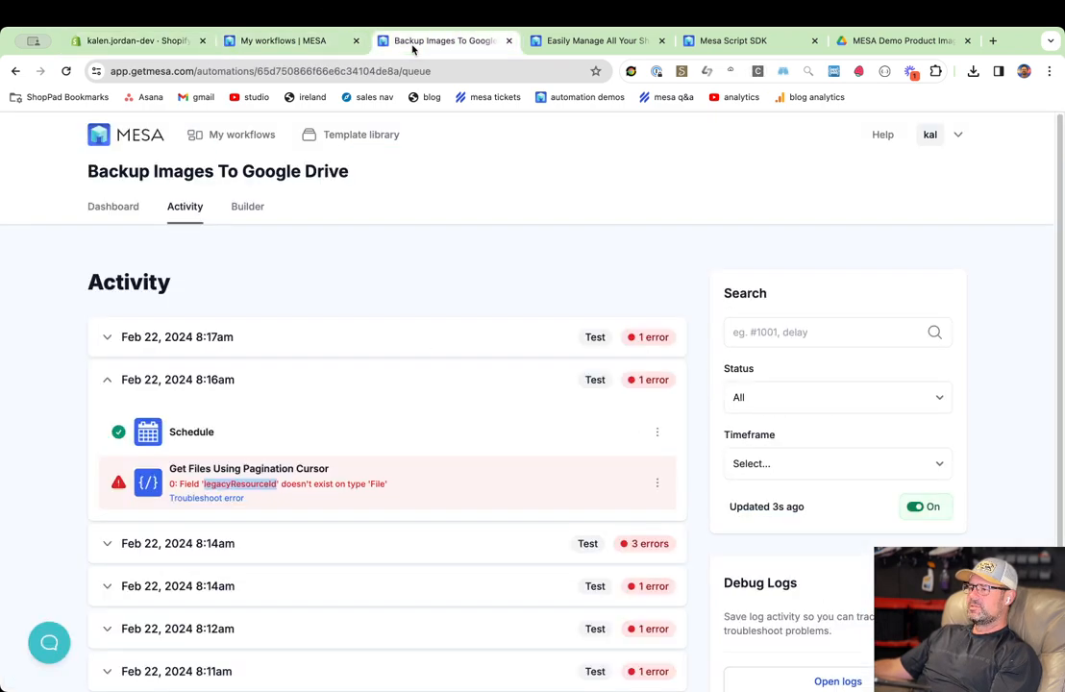
pyautogui.click(591, 46)
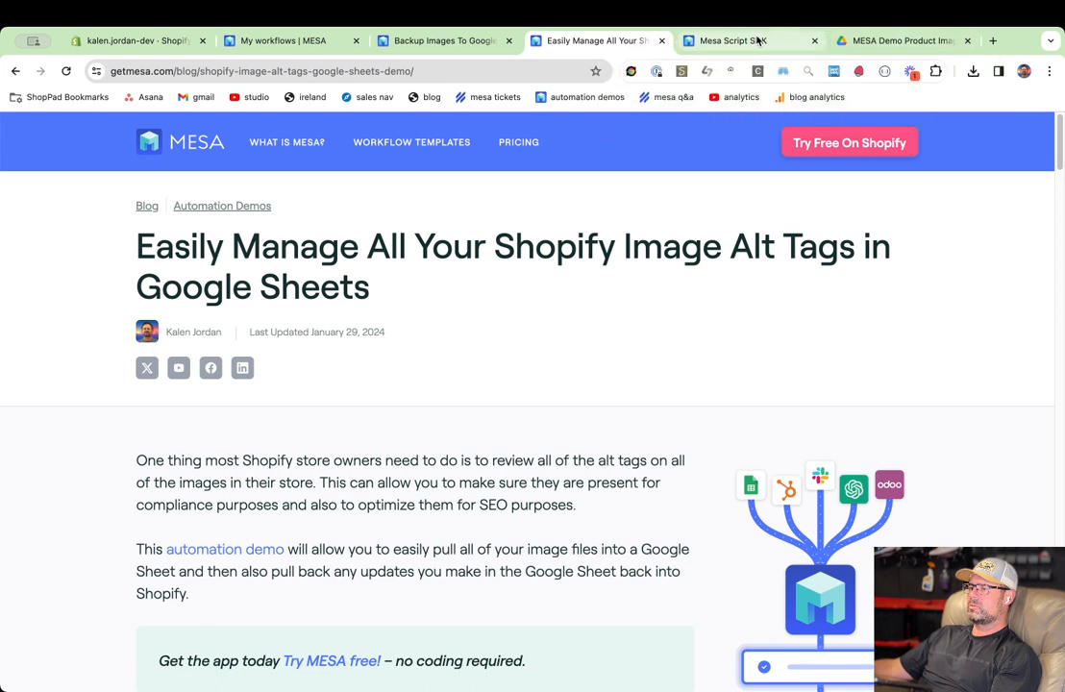
pyautogui.click(430, 41)
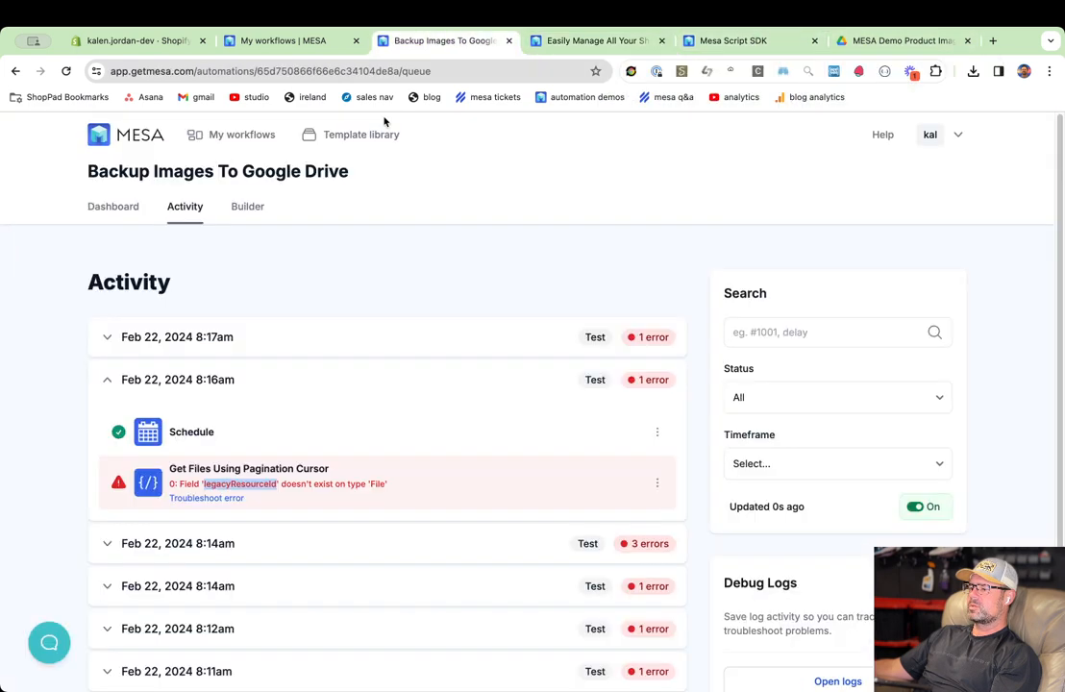
pyautogui.click(249, 207)
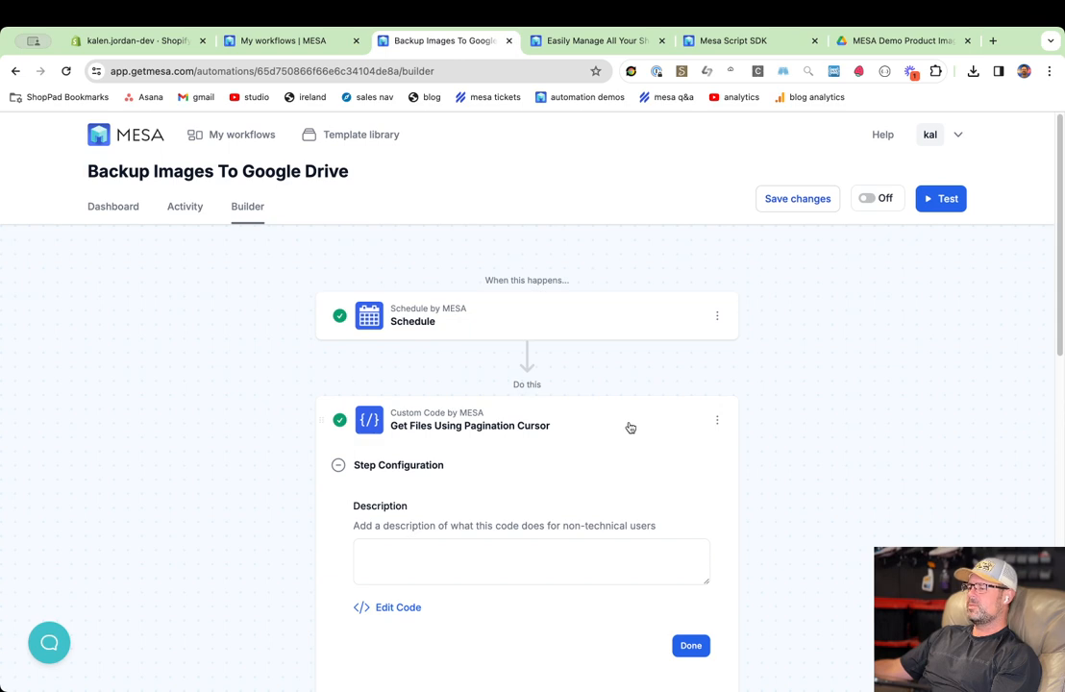
pyautogui.click(592, 428)
pyautogui.scroll(-5, 573, 477)
pyautogui.scroll(2, 573, 476)
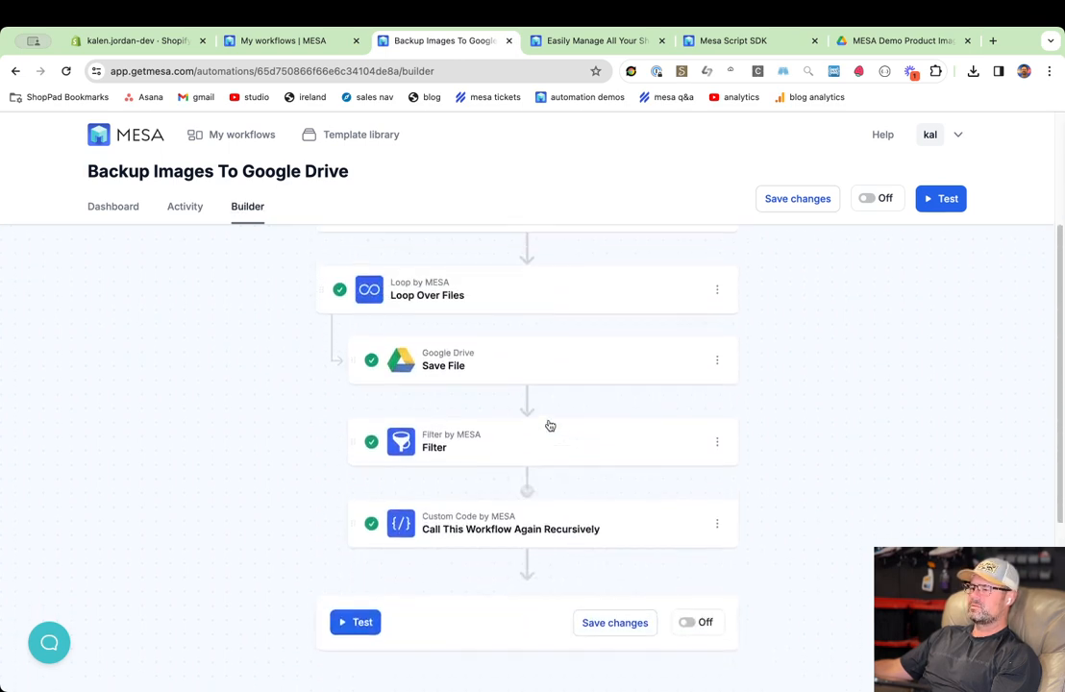
pyautogui.click(561, 394)
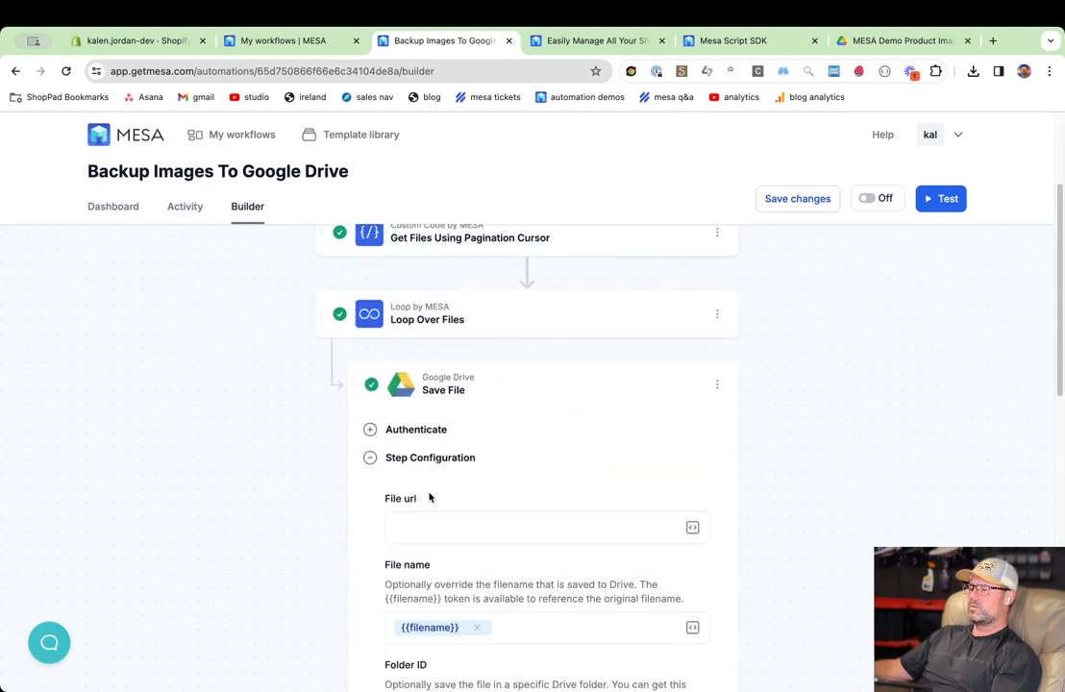
pyautogui.scroll(-3, 430, 497)
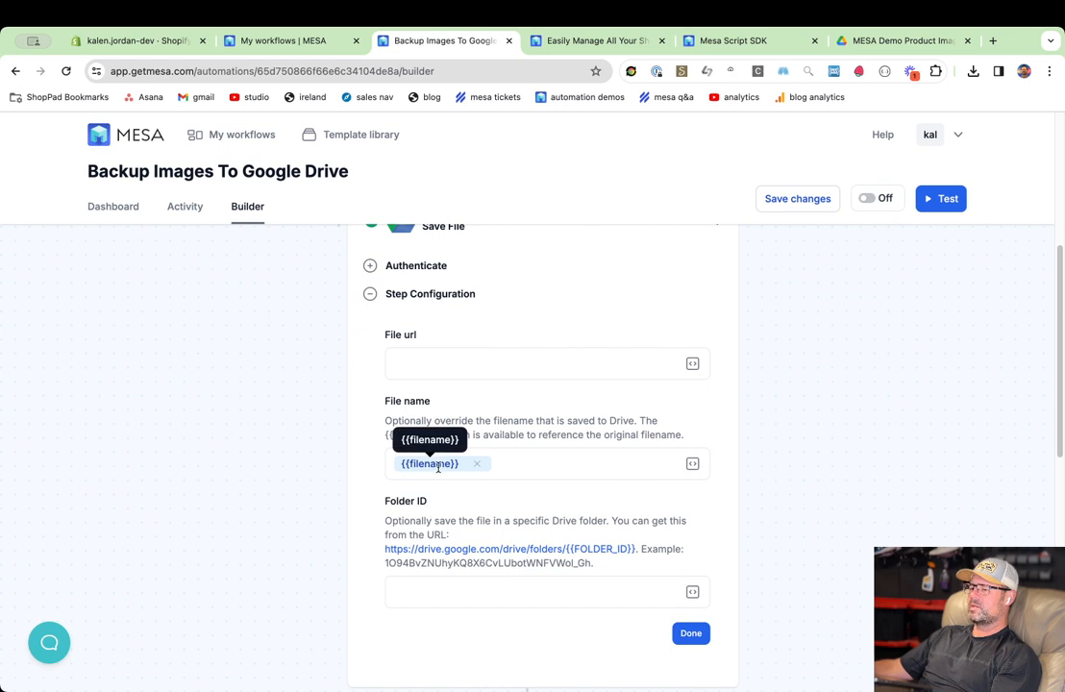
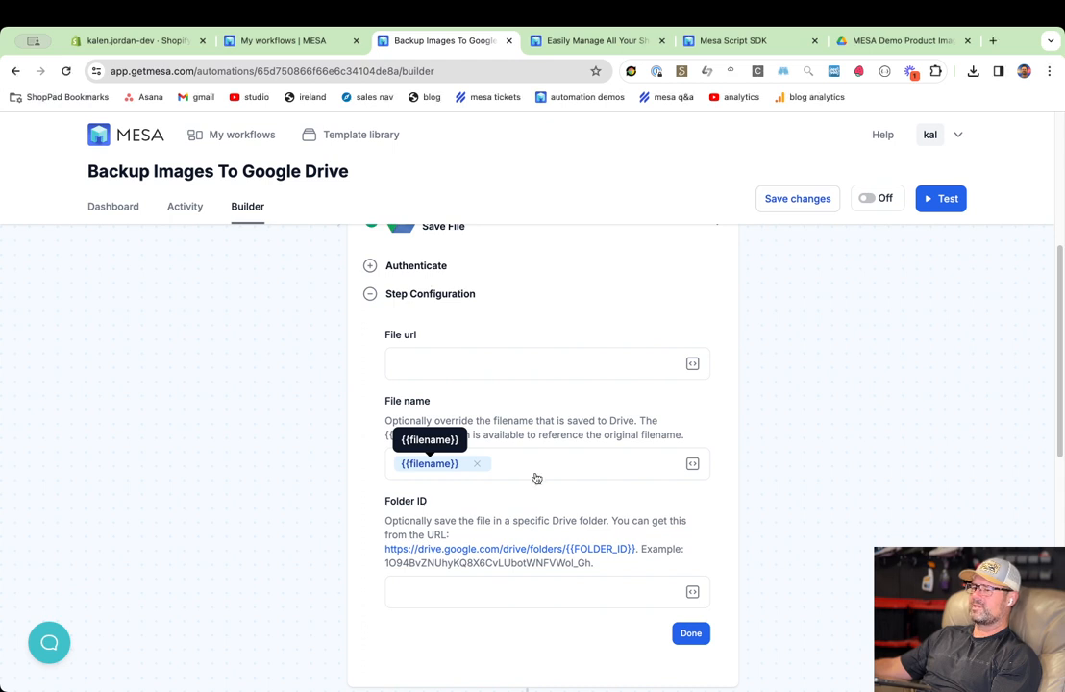
pyautogui.scroll(3, 357, 443)
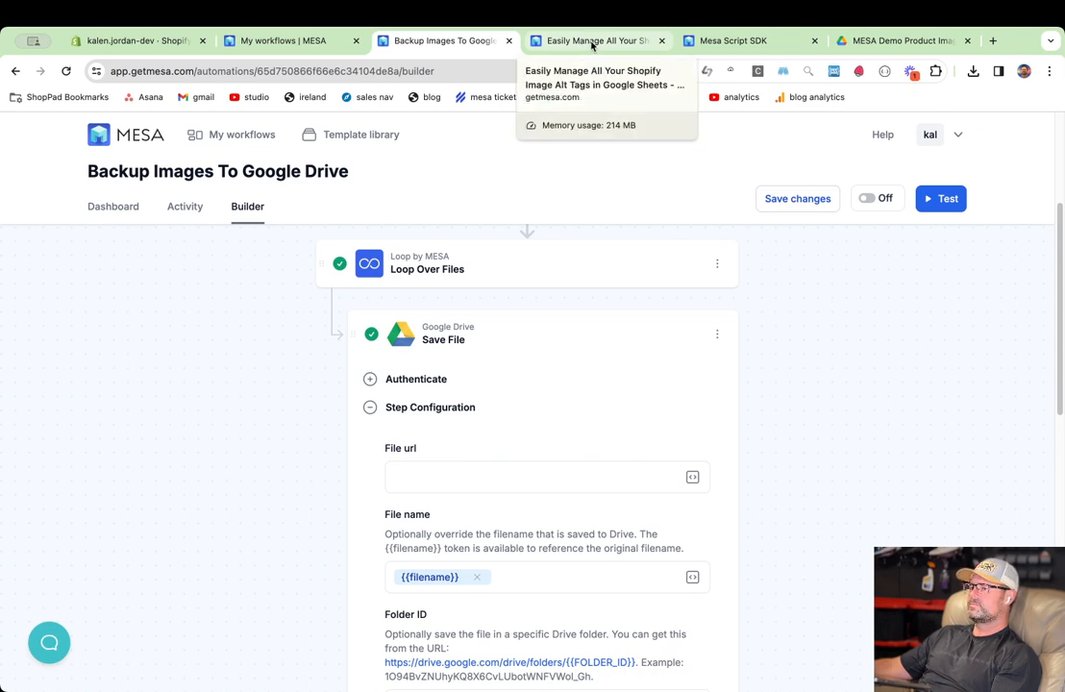
# Expand the Feb 22, 2024 8:17am and 8:16am runs and the 8:14am run with 3 errors in the workflow's activity log.
pyautogui.click(186, 206)
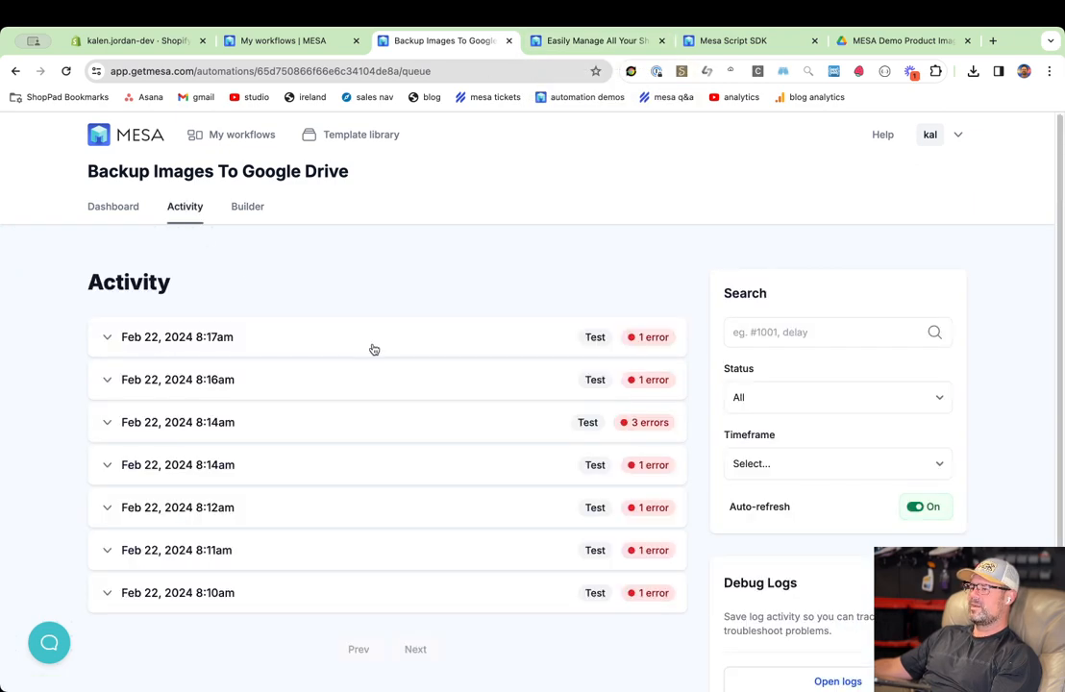
pyautogui.click(374, 346)
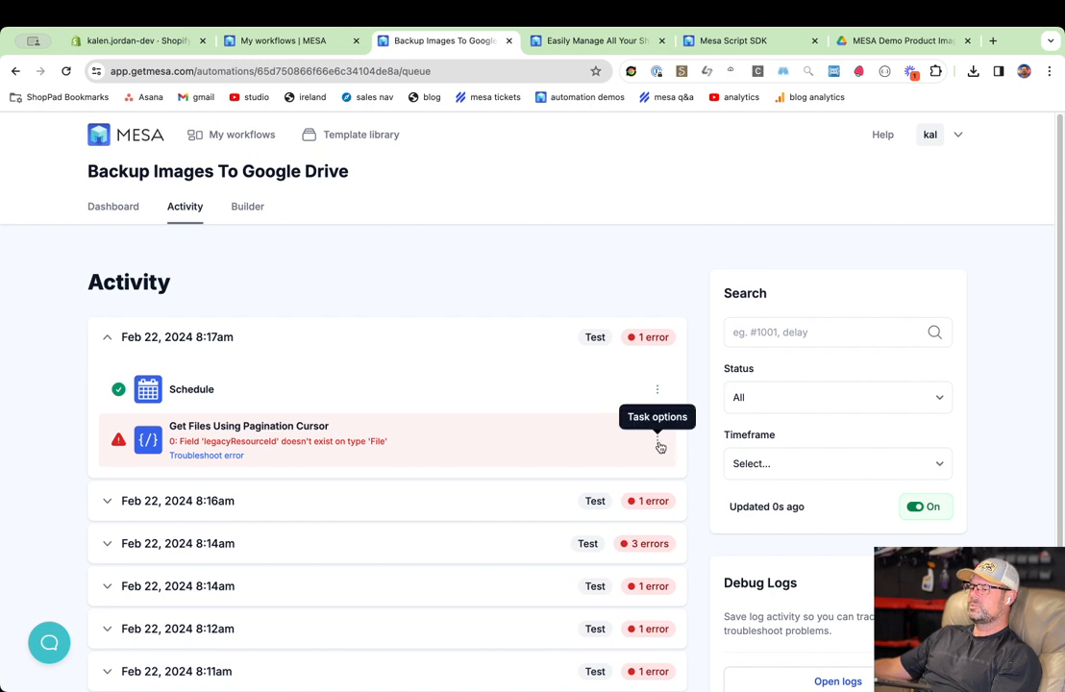
pyautogui.click(532, 507)
pyautogui.scroll(-2, 534, 509)
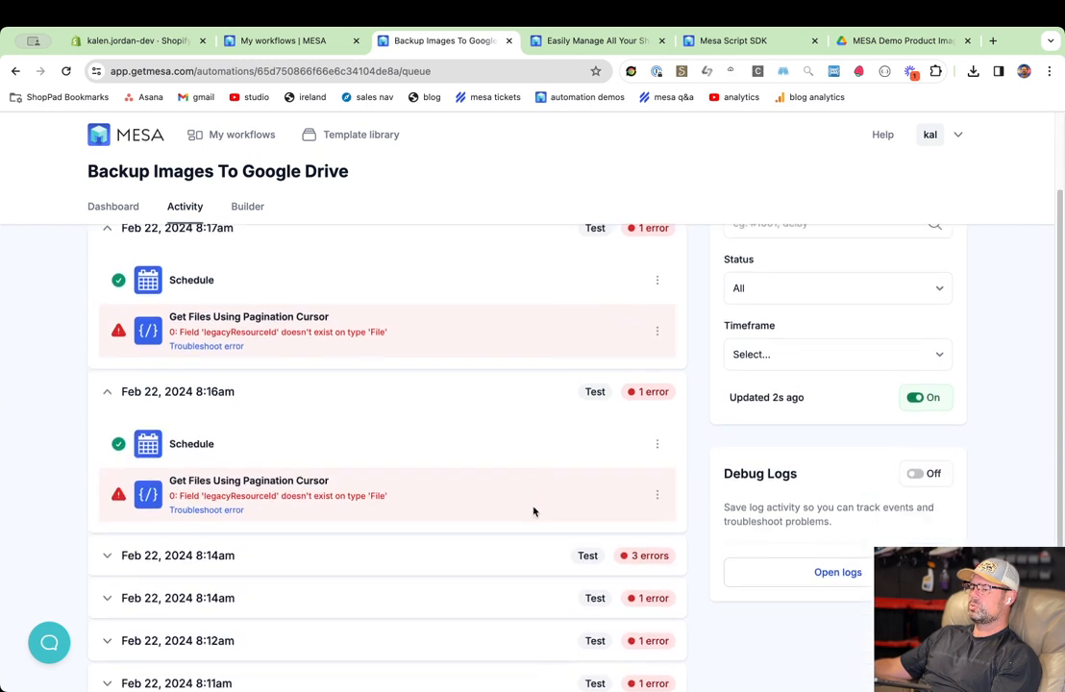
pyautogui.click(544, 561)
pyautogui.scroll(-2, 546, 539)
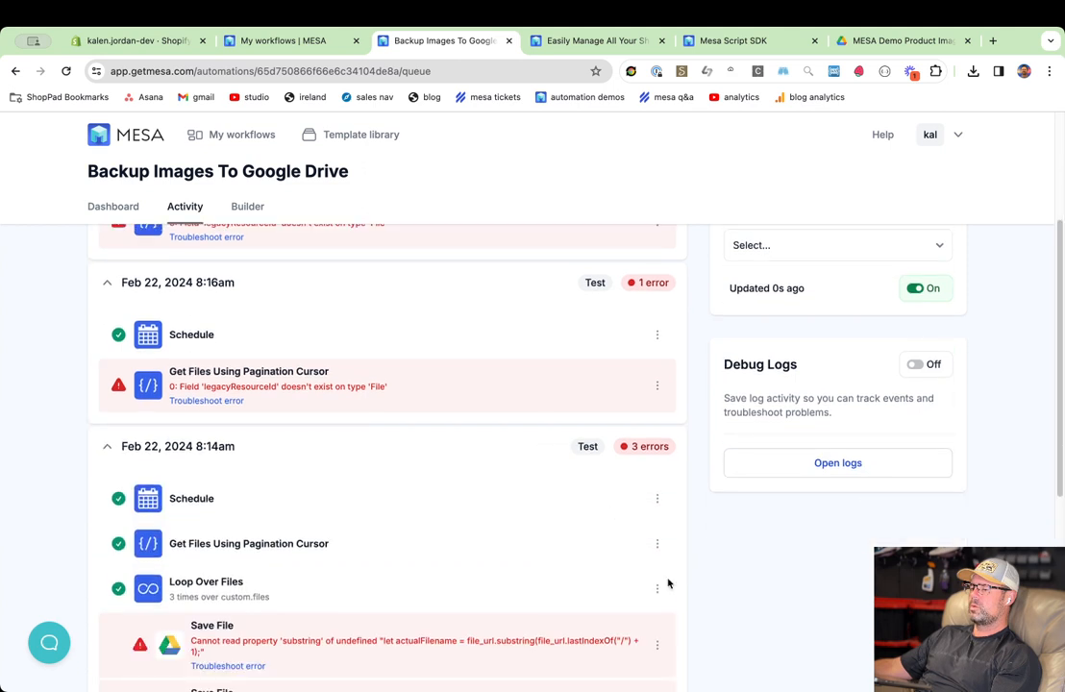
# View the variables available to the 8:14am run's first Save File task and select the full id value under loop.
pyautogui.click(658, 623)
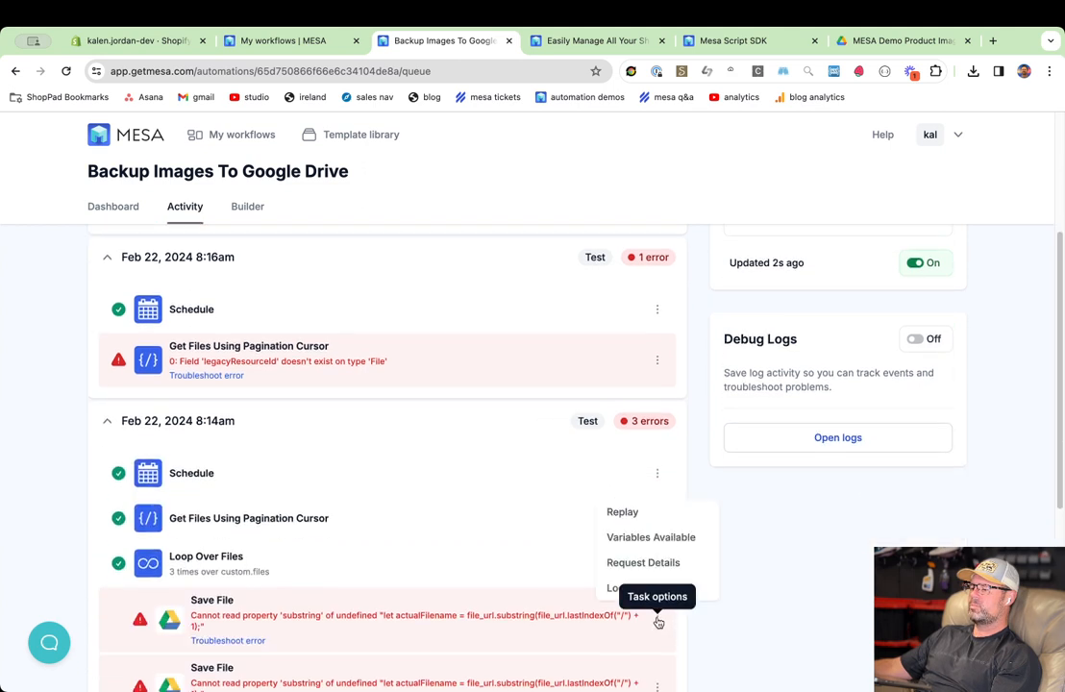
pyautogui.click(665, 540)
pyautogui.click(37, 251)
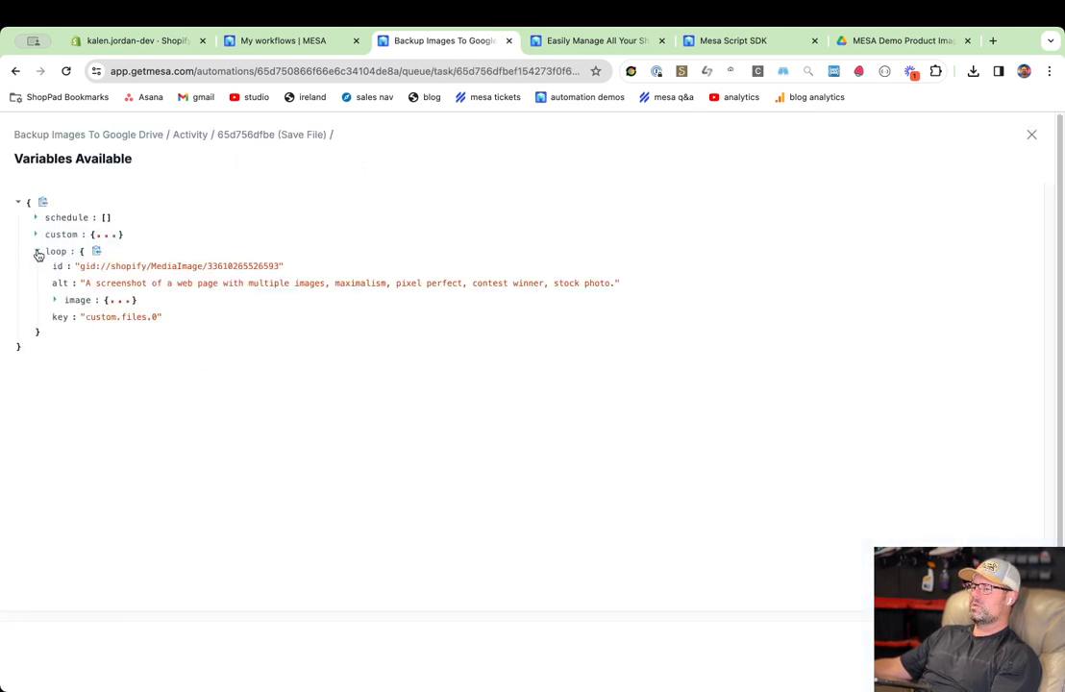
pyautogui.moveTo(81, 266); pyautogui.dragTo(242, 269)
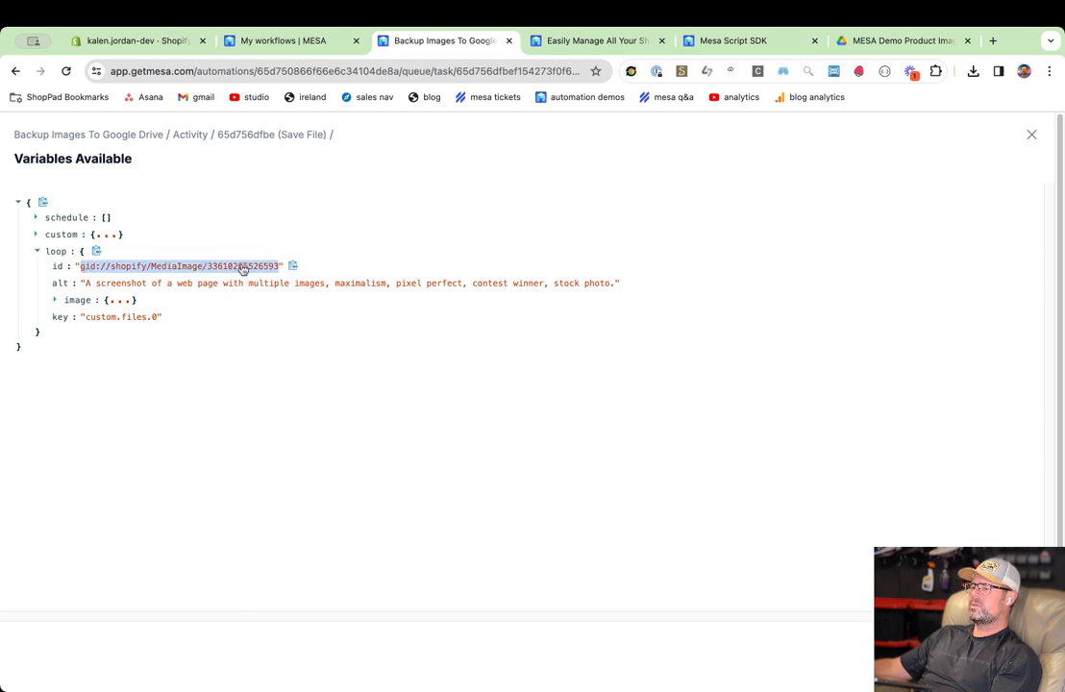
pyautogui.press('super+Tab')
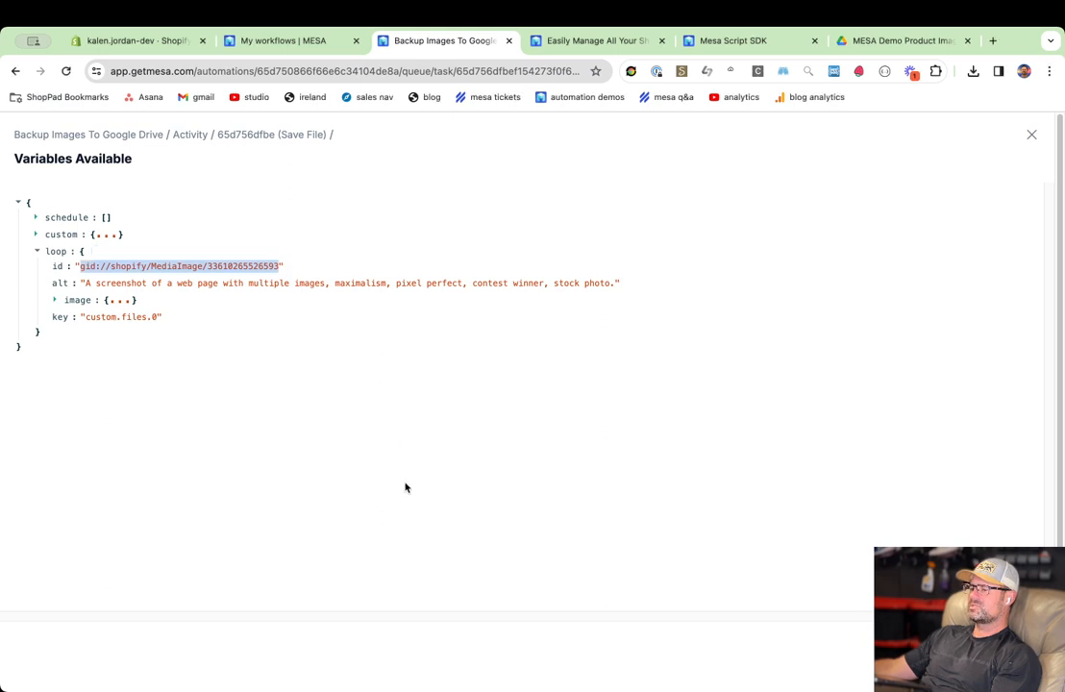
pyautogui.click(1032, 135)
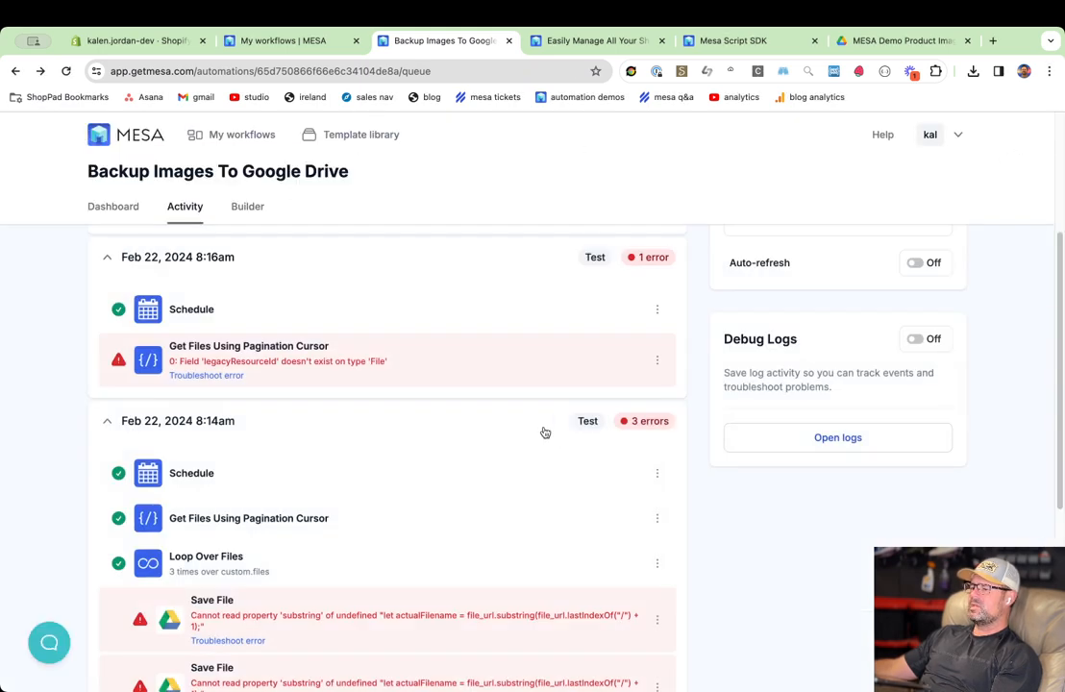
pyautogui.click(247, 208)
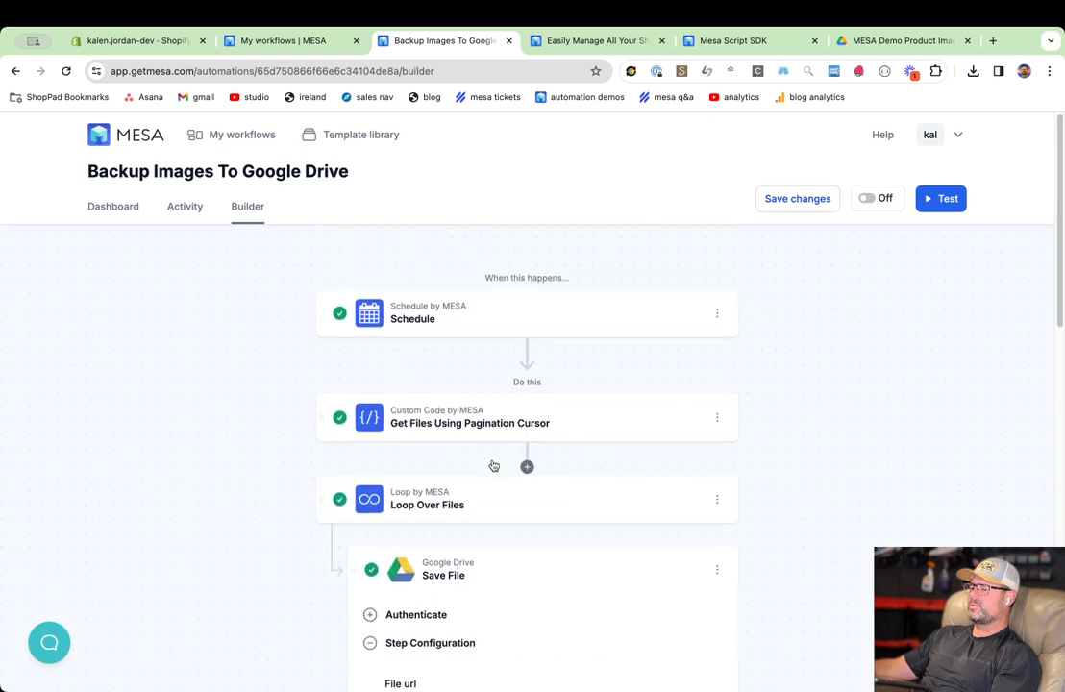
pyautogui.scroll(-1, 518, 523)
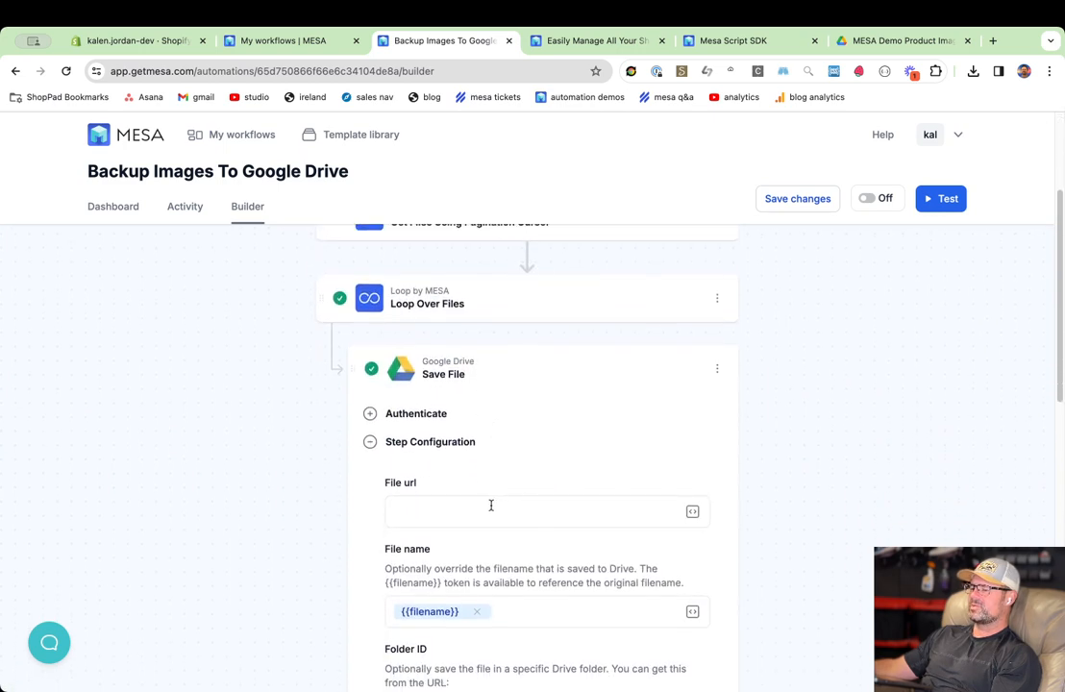
pyautogui.click(479, 614)
pyautogui.press('super+v')
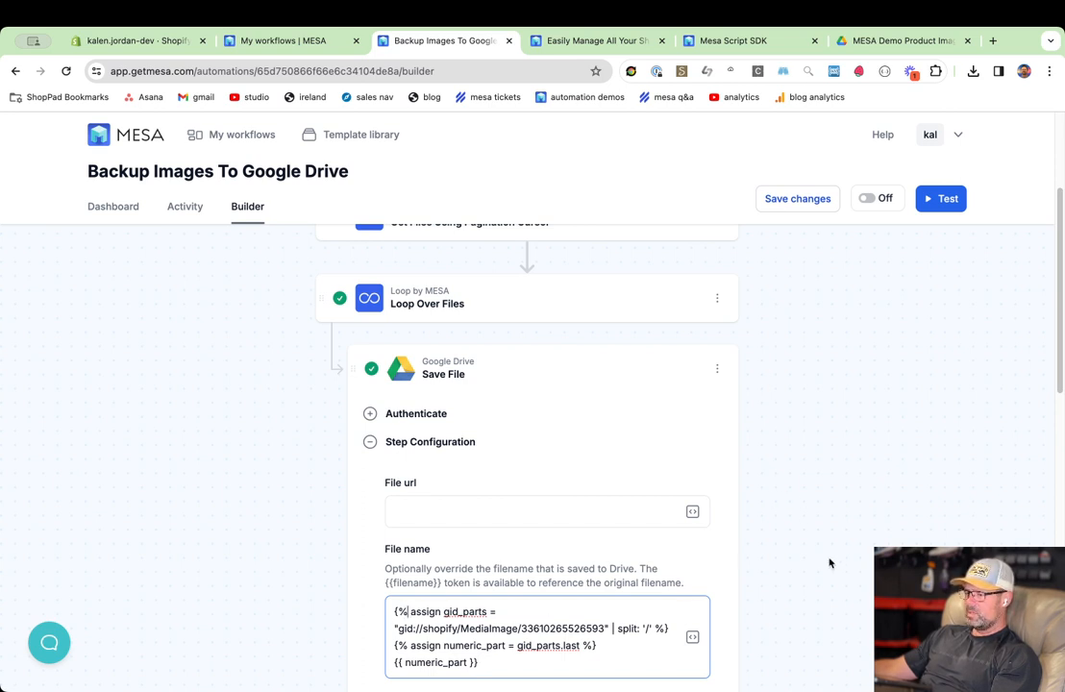
# Add whitespace-trimming hyphens to the opening and closing delimiters of both assign tags in the Save File step's File name Liquid code.
pyautogui.scroll(-1, 829, 563)
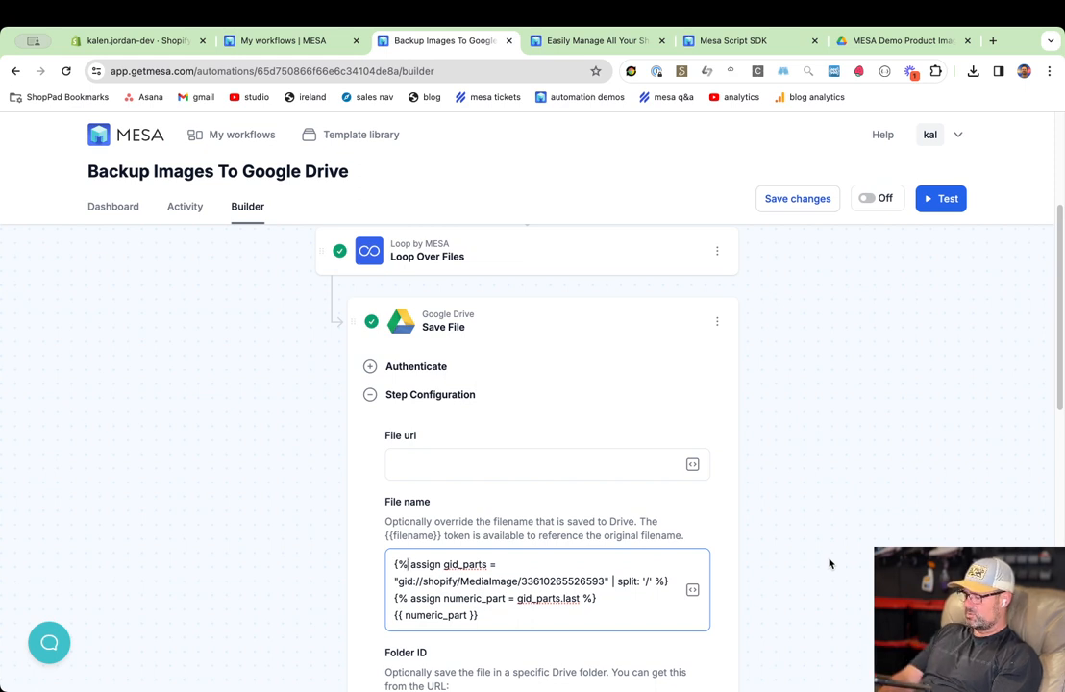
pyautogui.write('-')
pyautogui.press('Left')
pyautogui.press('Left')
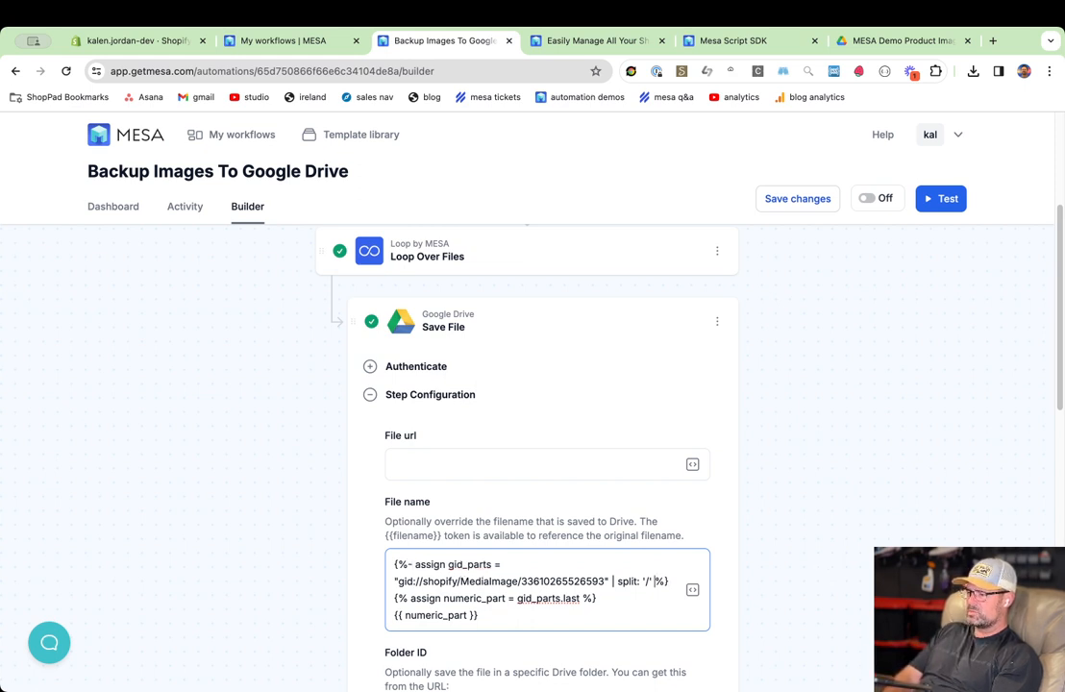
pyautogui.write('-')
pyautogui.press('Down')
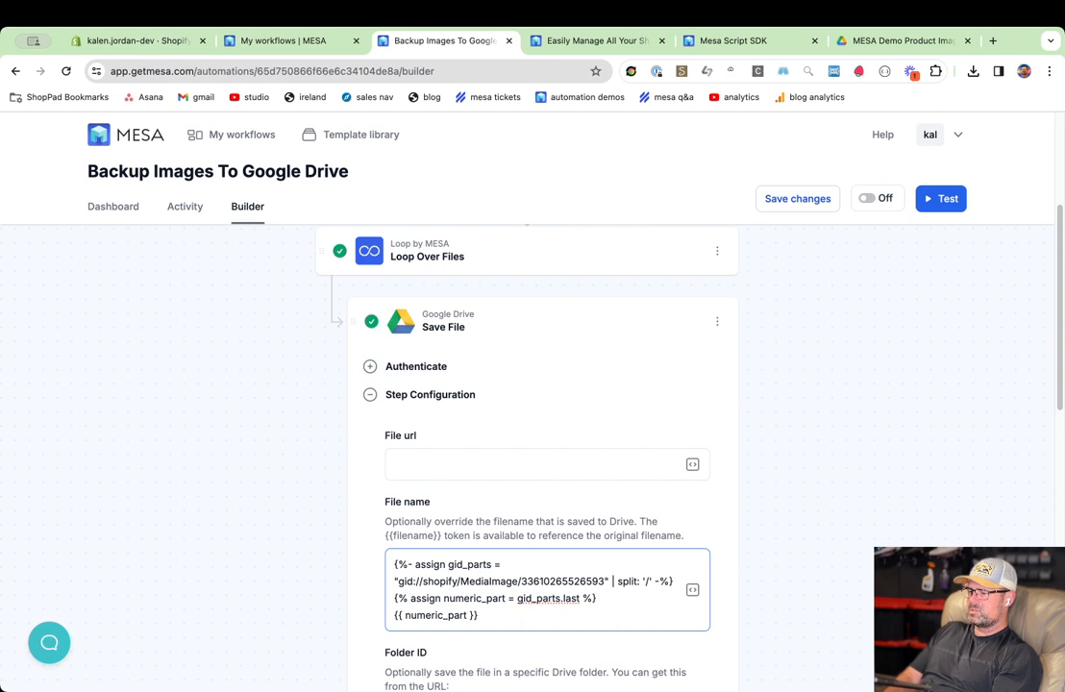
pyautogui.write('-')
pyautogui.press('End')
pyautogui.press('Left')
pyautogui.press('Left')
pyautogui.write('-')
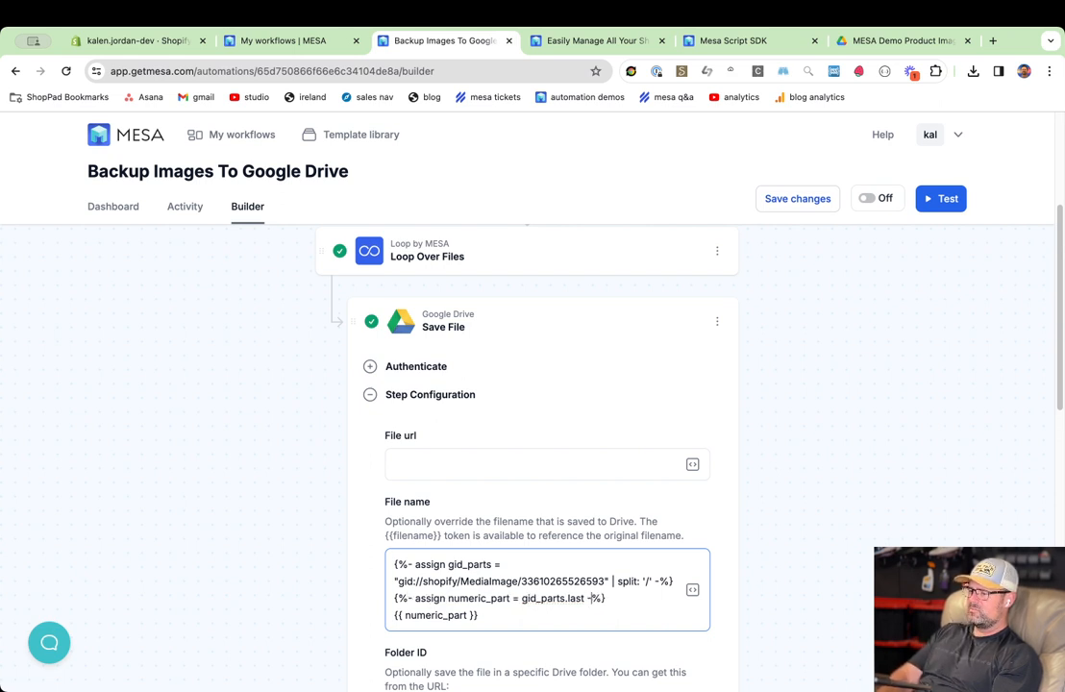
pyautogui.scroll(-1, 394, 520)
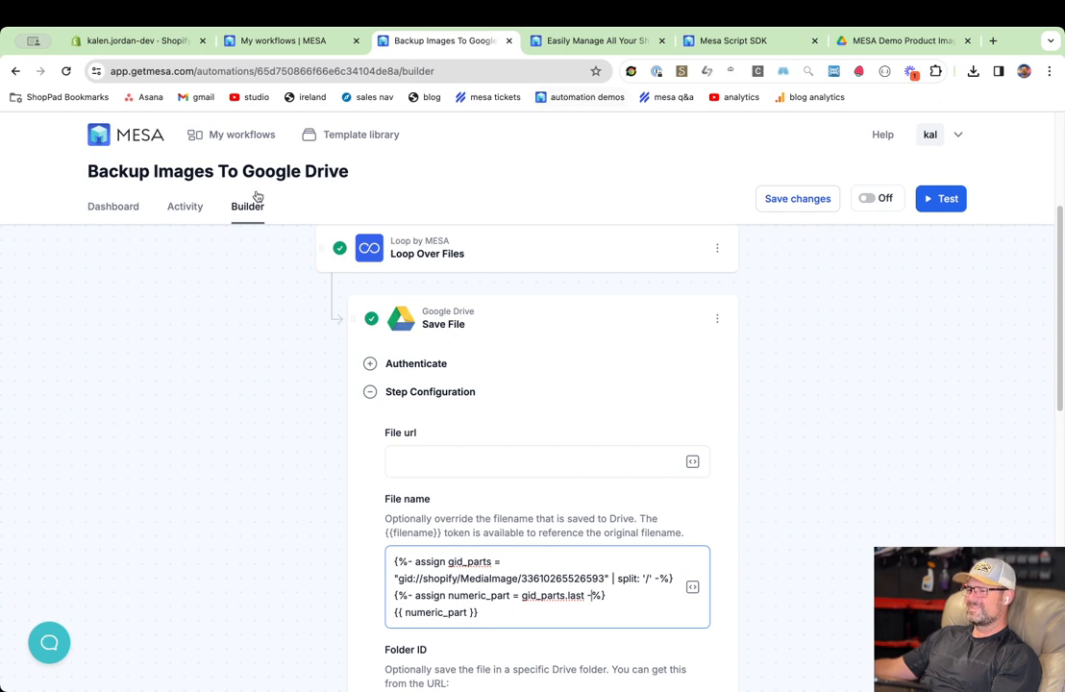
# View the variables available to the 8:14am run's first Save File task and examine the image url under loop.
pyautogui.click(187, 211)
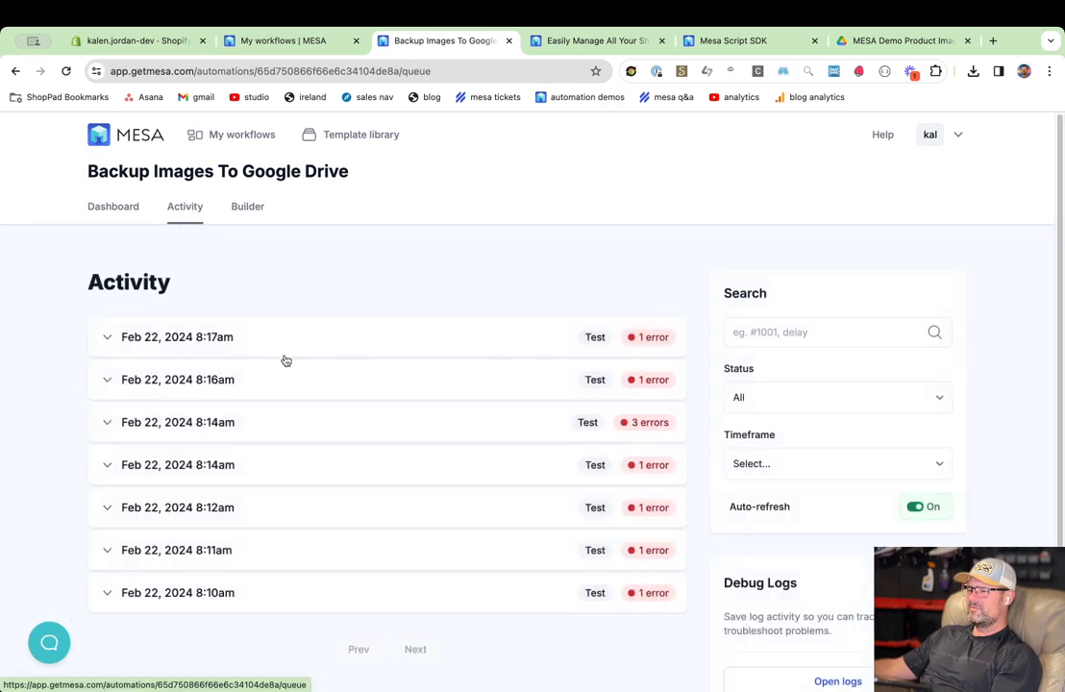
pyautogui.click(334, 423)
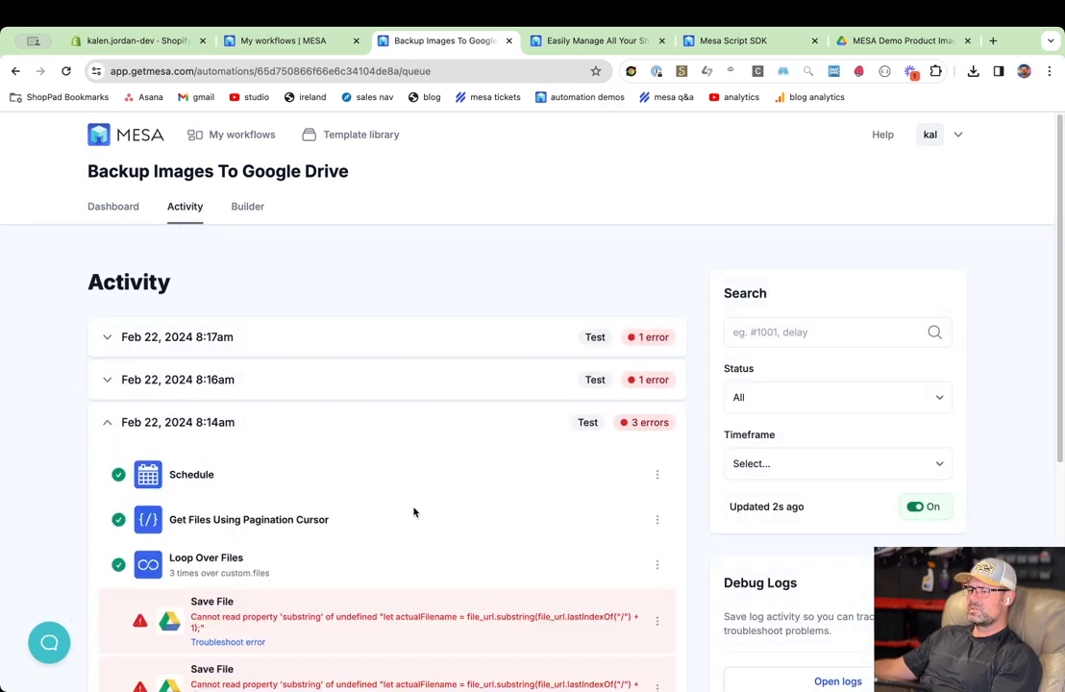
pyautogui.scroll(-2, 649, 561)
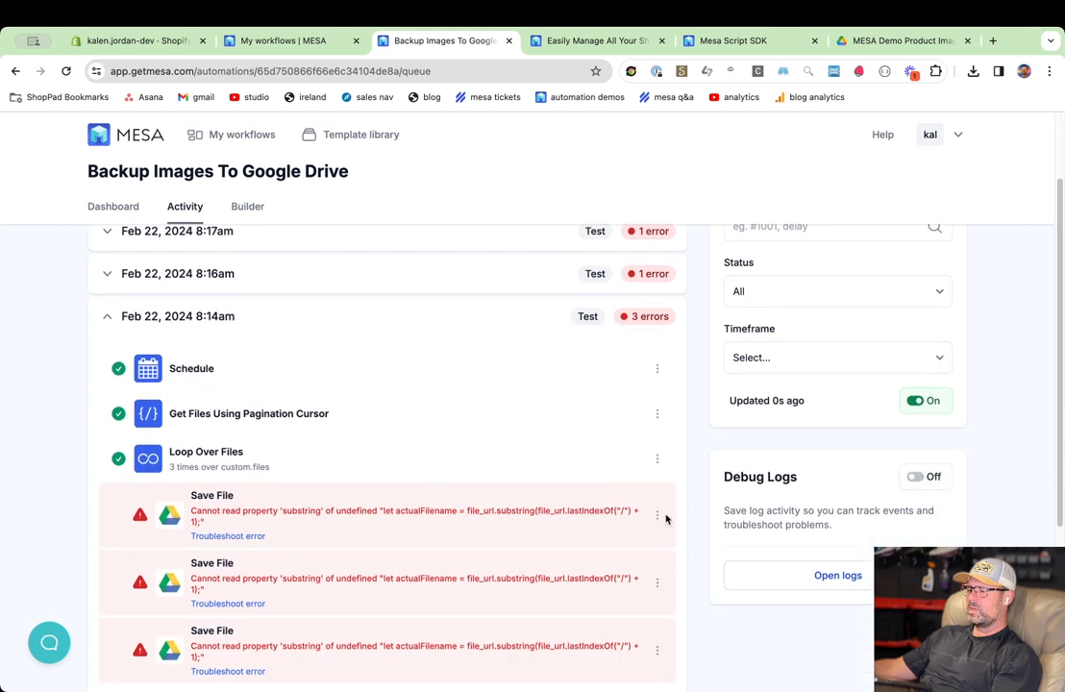
pyautogui.click(658, 517)
pyautogui.click(652, 572)
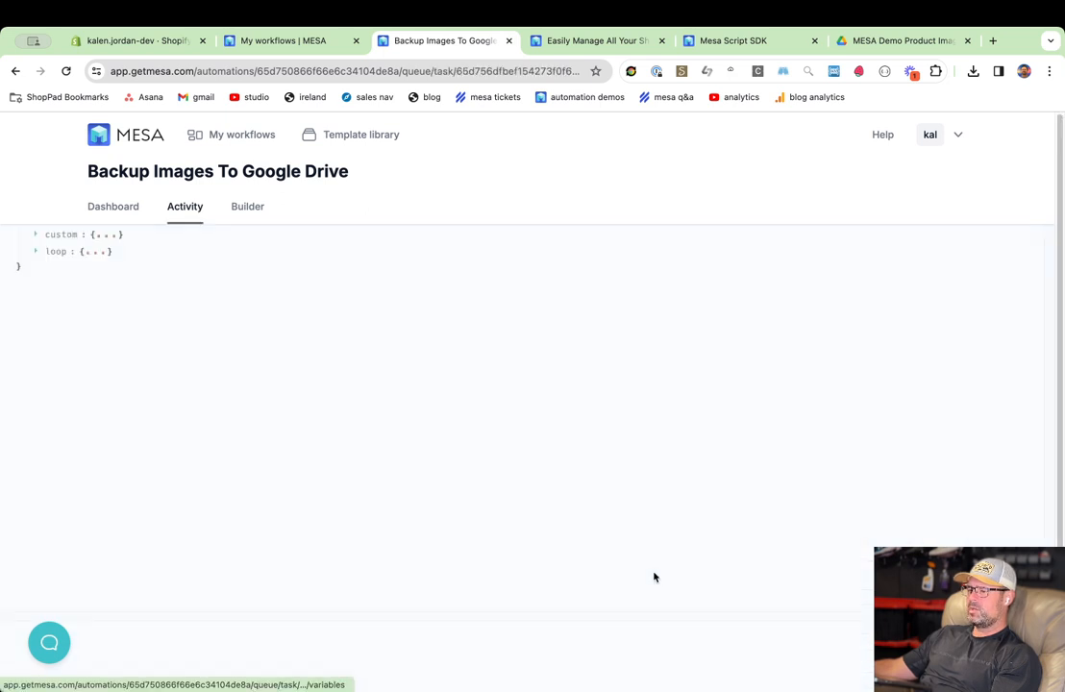
pyautogui.click(33, 252)
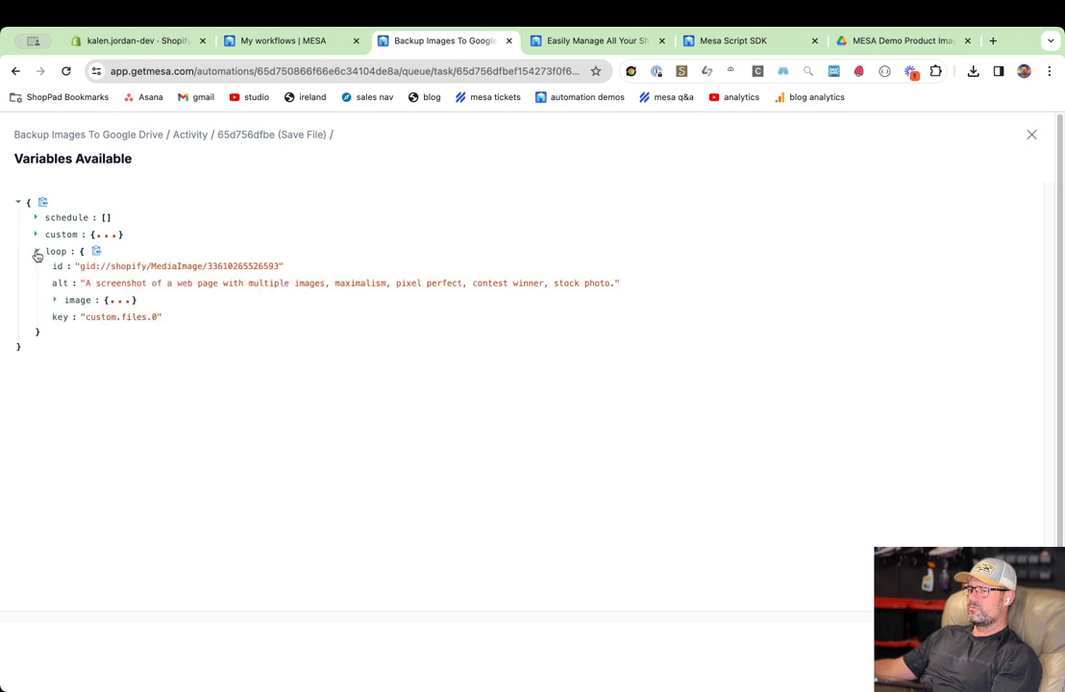
pyautogui.click(58, 300)
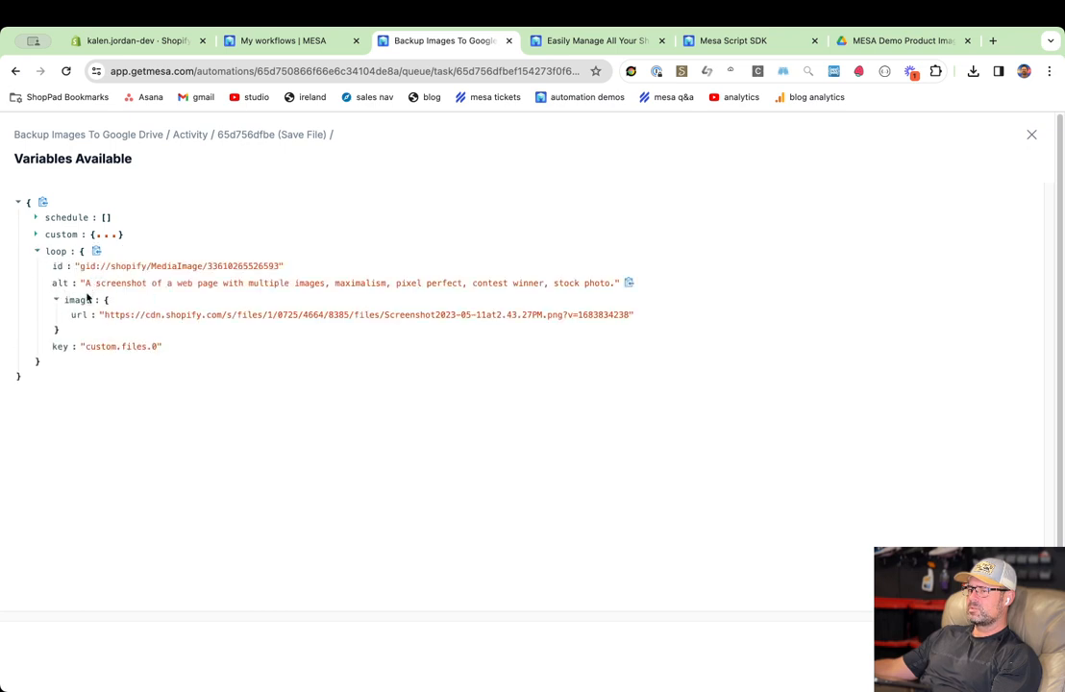
pyautogui.moveTo(104, 315); pyautogui.dragTo(613, 319)
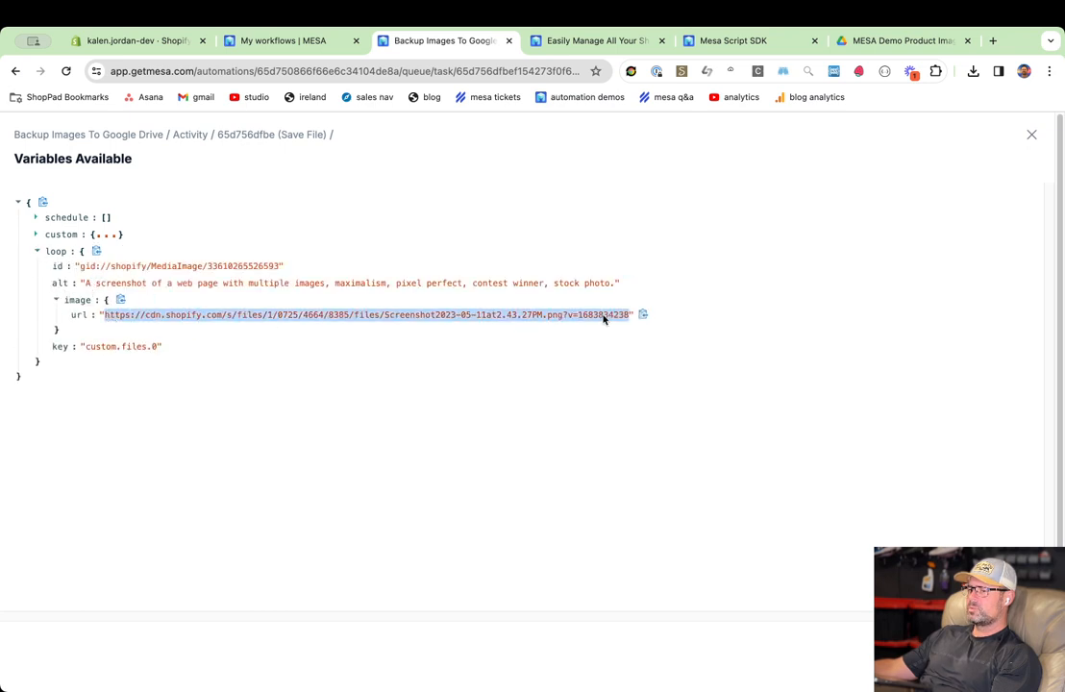
pyautogui.click(1031, 137)
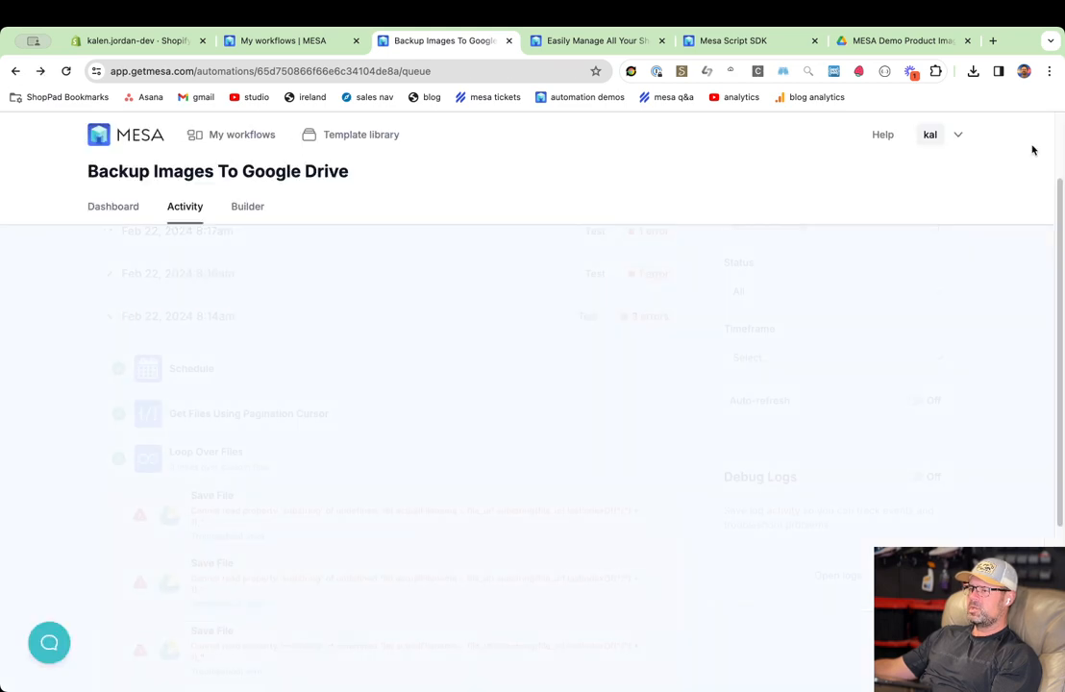
# Set the Save File step's File url to {{loop.image.url}} in the workflow builder and save the workflow.
pyautogui.click(247, 206)
pyautogui.scroll(-3, 495, 458)
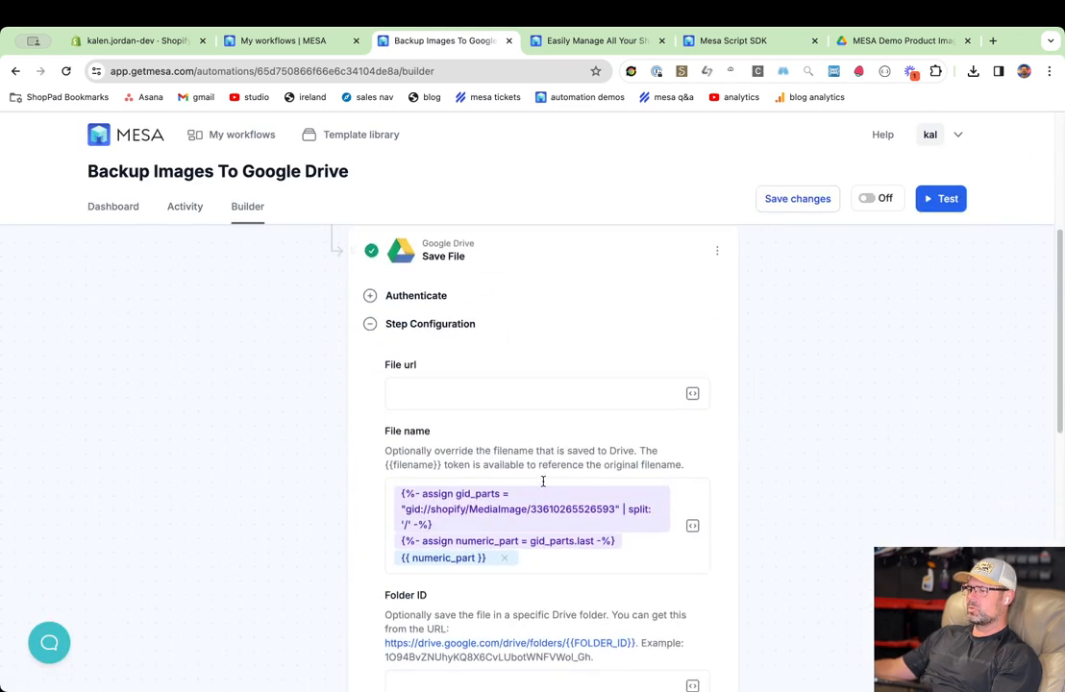
pyautogui.click(525, 384)
pyautogui.write('{{')
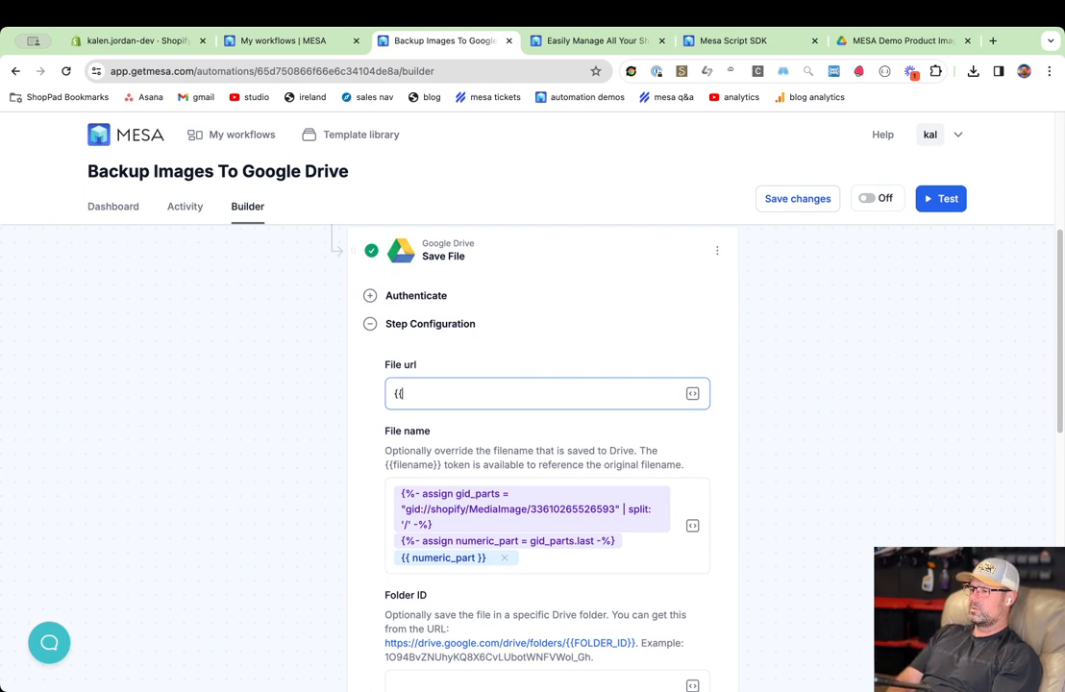
pyautogui.write('loop.image.url')
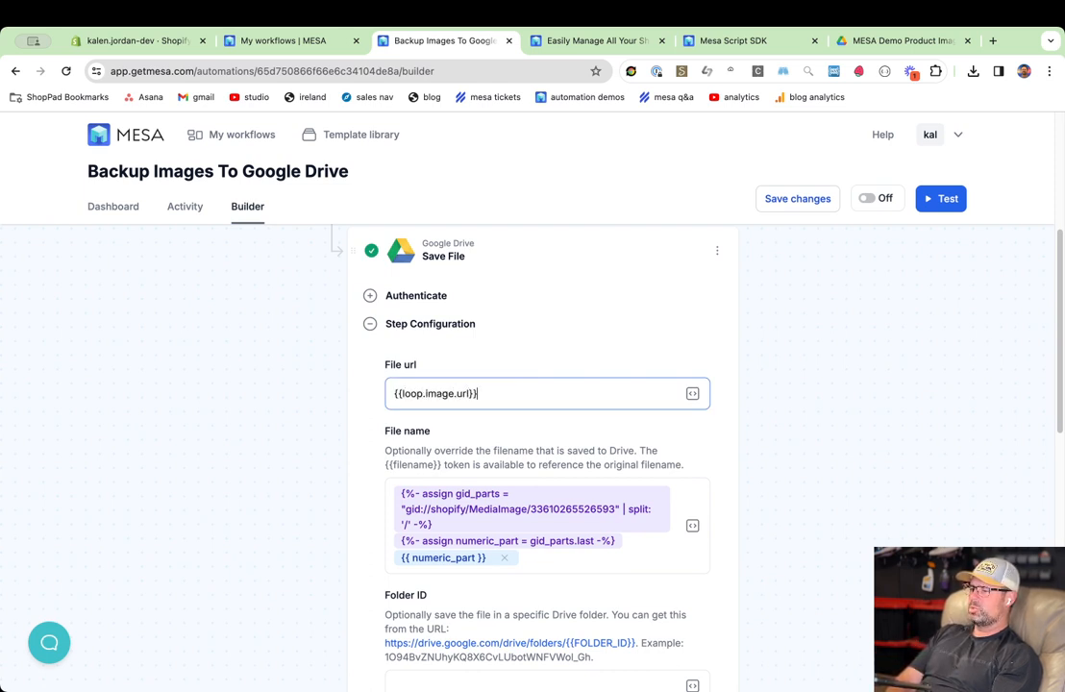
pyautogui.press('super+s')
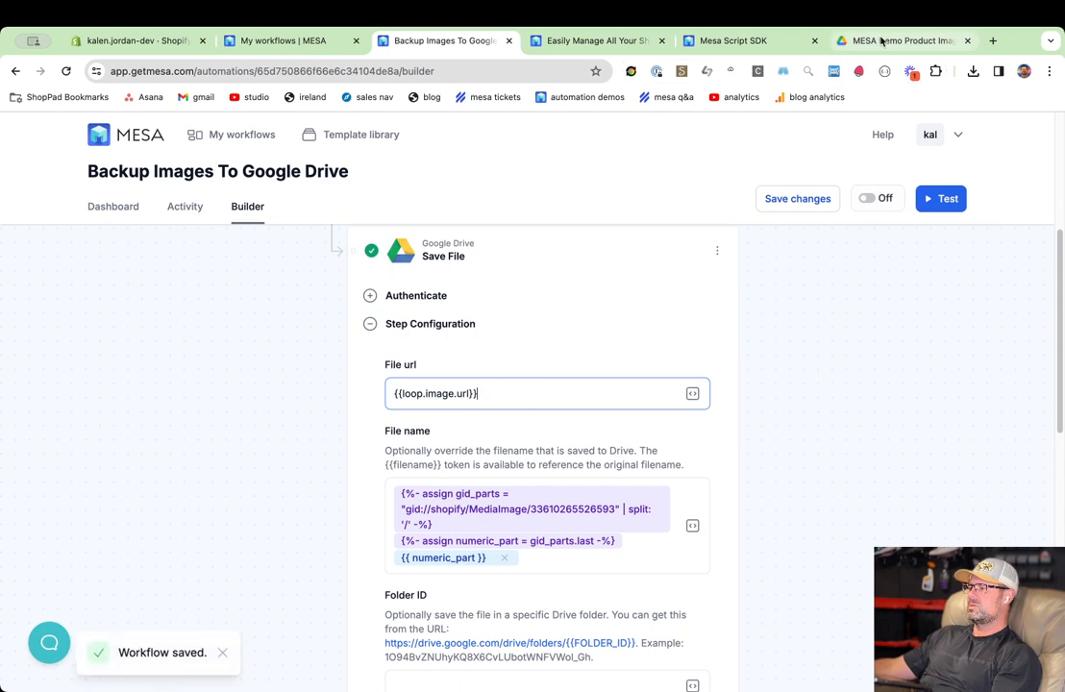
# Copy the MESA Demo Product Images folder's ID from its Google Drive address into the Save File step's Folder ID, save the workflow and collapse the step.
pyautogui.click(881, 41)
pyautogui.doubleClick(391, 71)
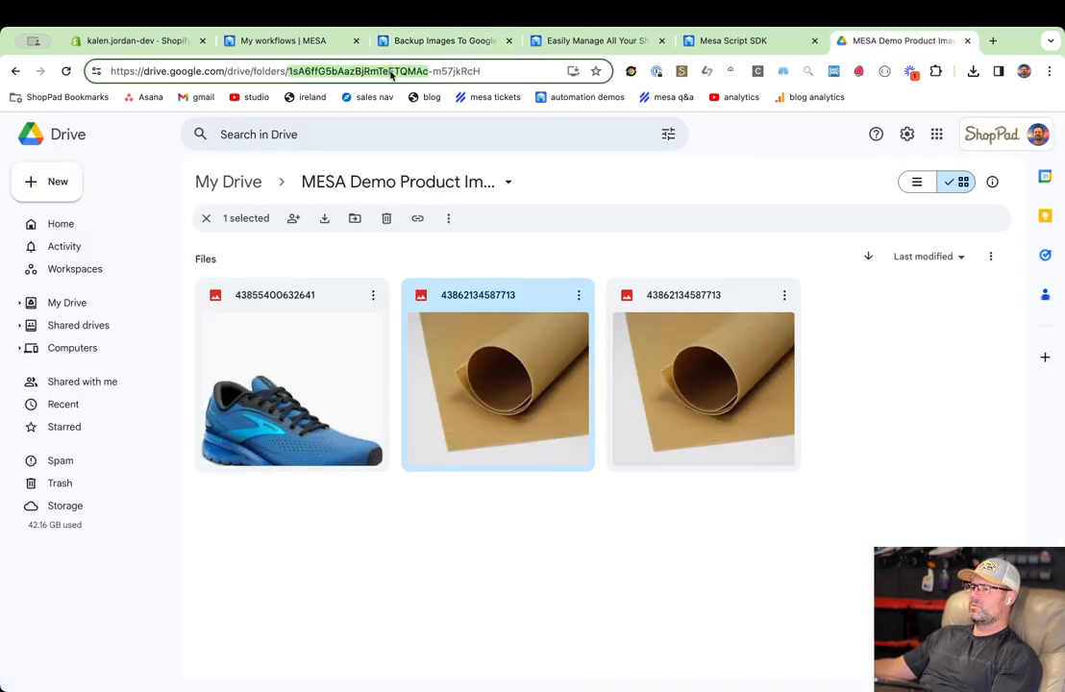
pyautogui.moveTo(390, 74); pyautogui.dragTo(441, 68)
pyautogui.click(458, 43)
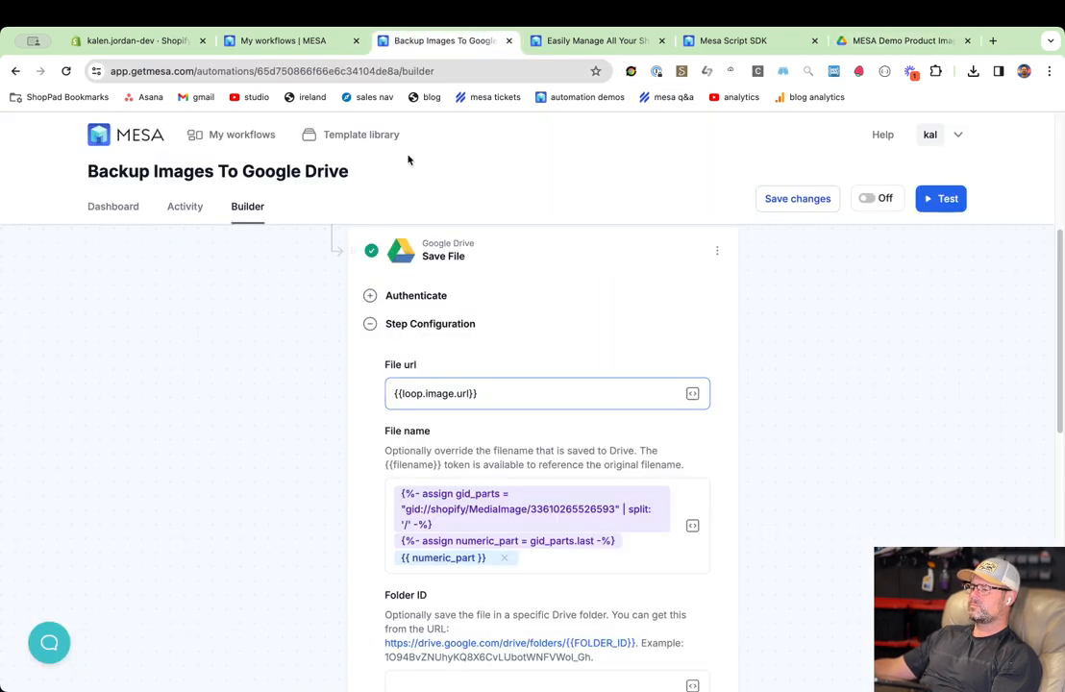
pyautogui.scroll(-1, 437, 475)
pyautogui.click(455, 591)
pyautogui.press('super+v')
pyautogui.scroll(2, 484, 558)
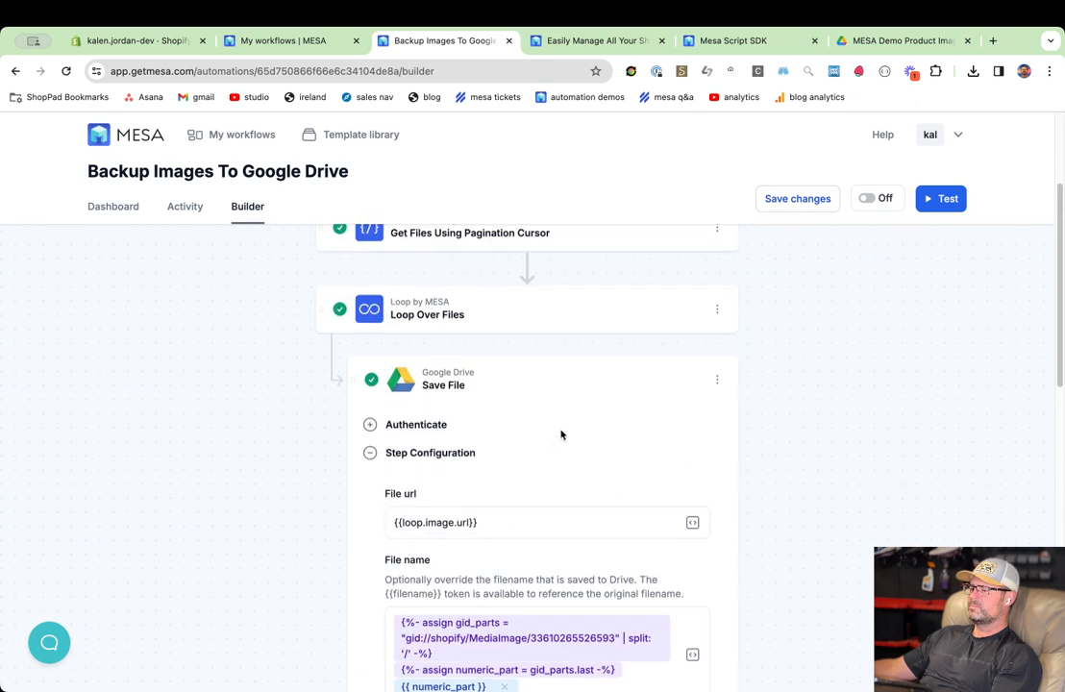
pyautogui.click(642, 404)
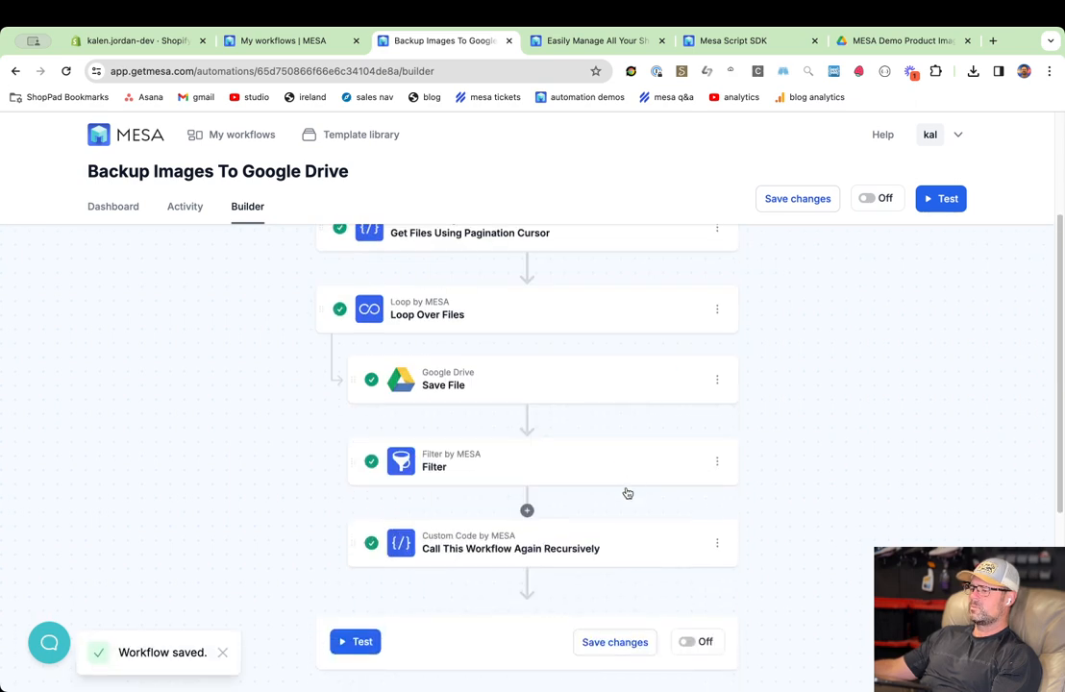
# Delete the Filter and Call This Workflow Again Recursively steps from the workflow.
pyautogui.click(717, 462)
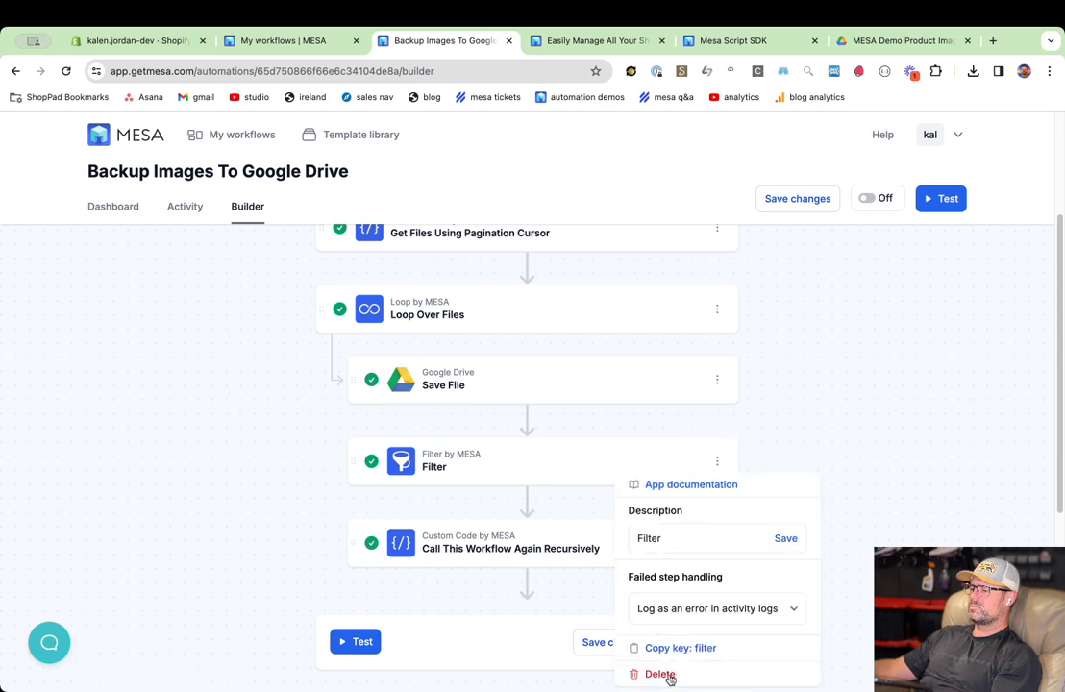
pyautogui.click(659, 674)
pyautogui.click(570, 477)
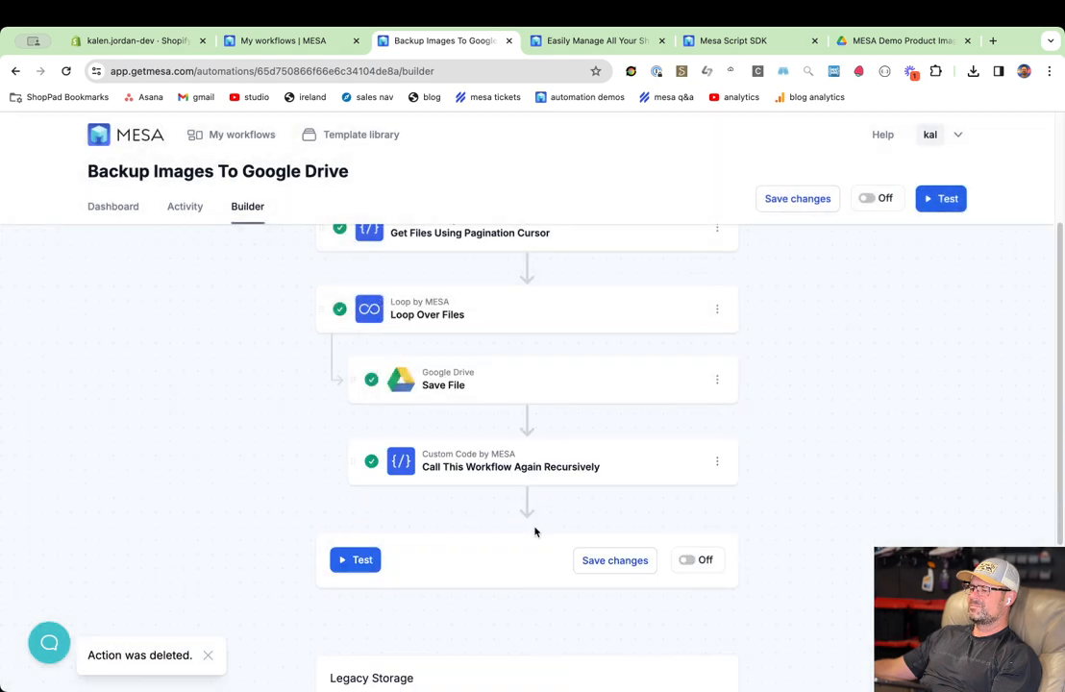
pyautogui.click(717, 461)
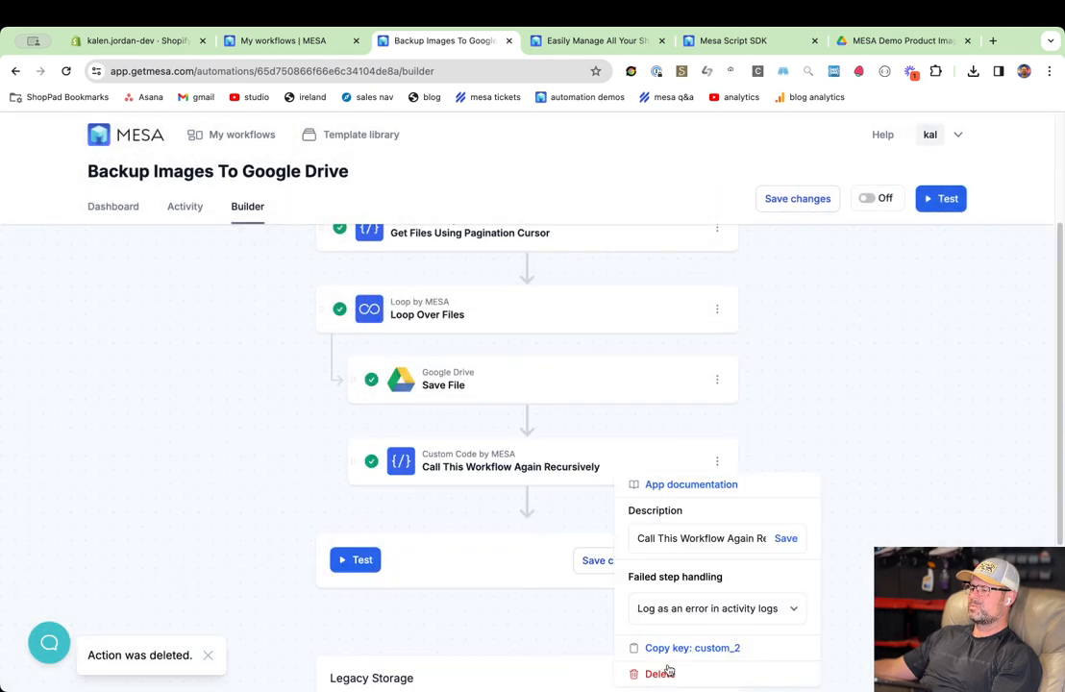
pyautogui.click(661, 672)
pyautogui.click(590, 488)
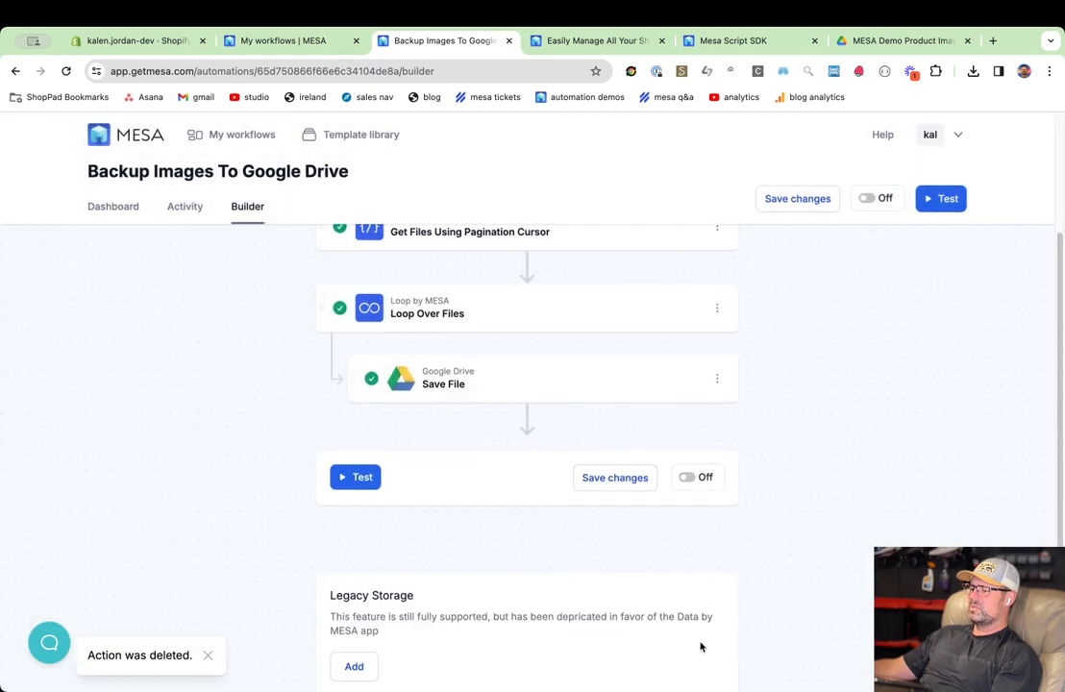
# Examine the Legacy Storage section's note and its cursor key and value below the workflow steps.
pyautogui.scroll(-3, 699, 644)
pyautogui.click(382, 595)
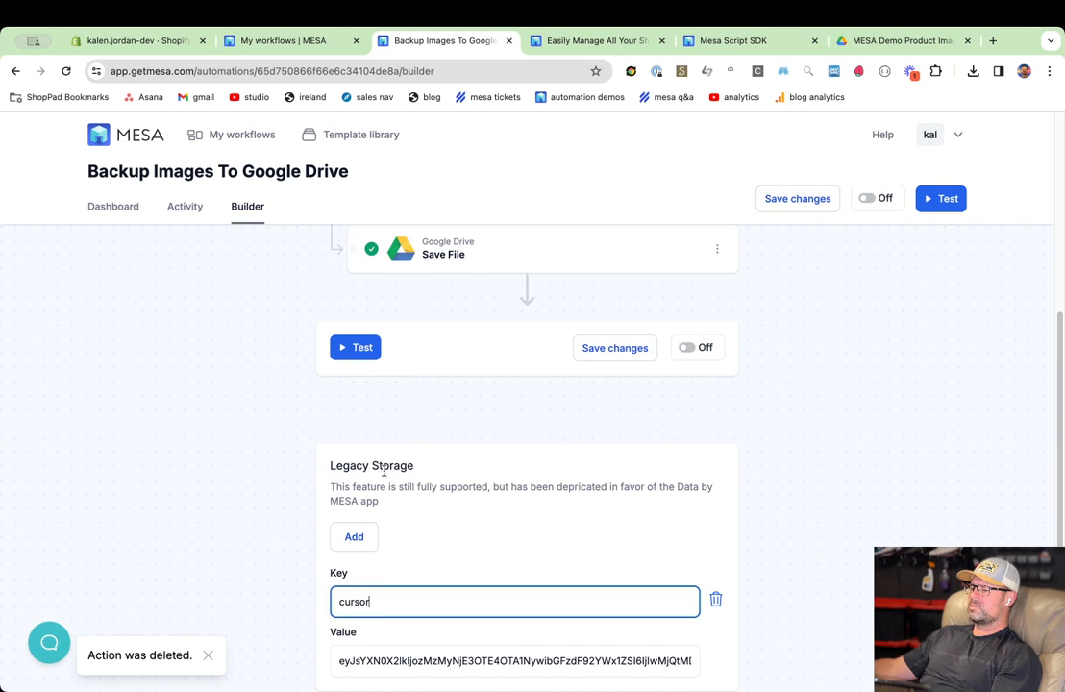
pyautogui.moveTo(336, 465); pyautogui.dragTo(427, 466)
pyautogui.click(357, 499)
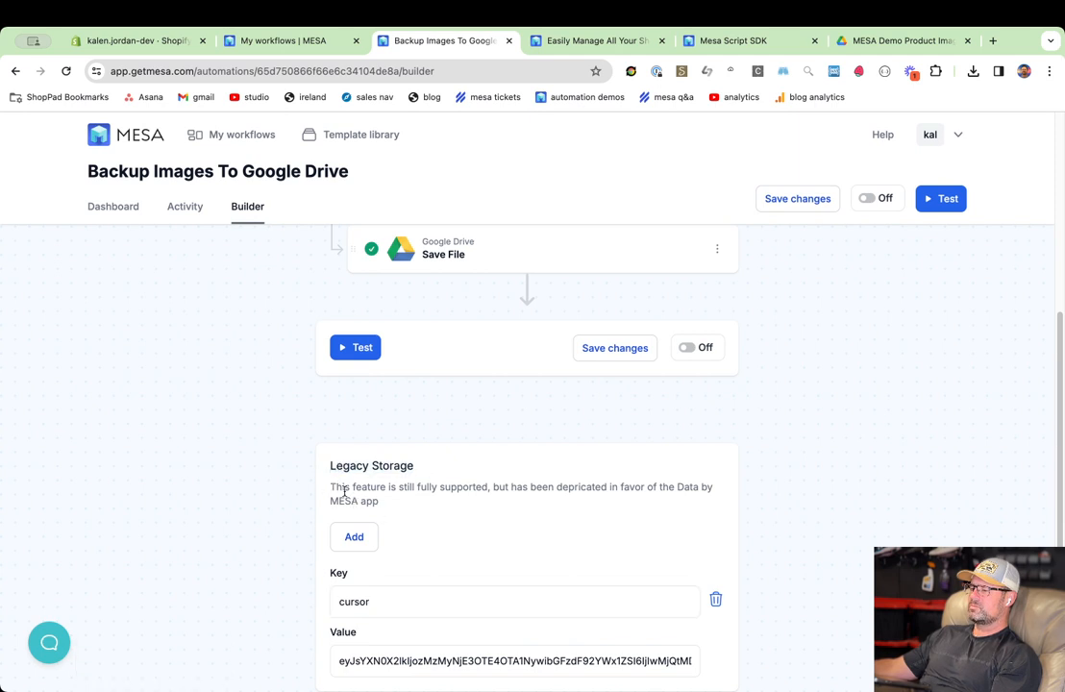
pyautogui.moveTo(348, 487); pyautogui.dragTo(499, 539)
pyautogui.scroll(-1, 499, 562)
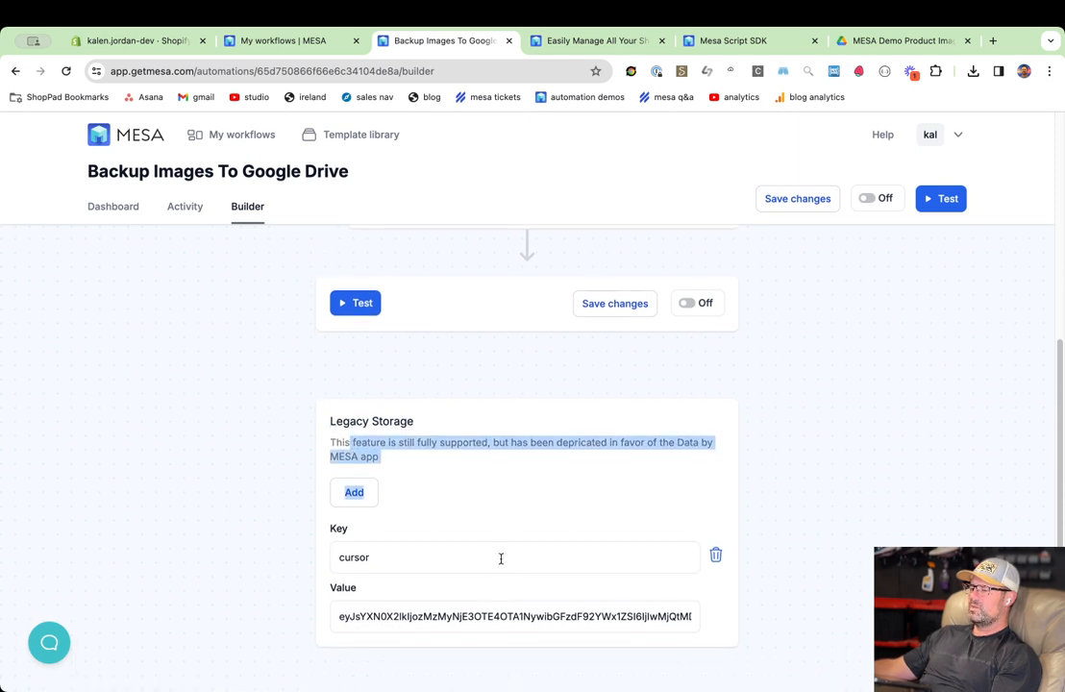
pyautogui.click(471, 614)
pyautogui.doubleClick(476, 614)
pyautogui.click(443, 564)
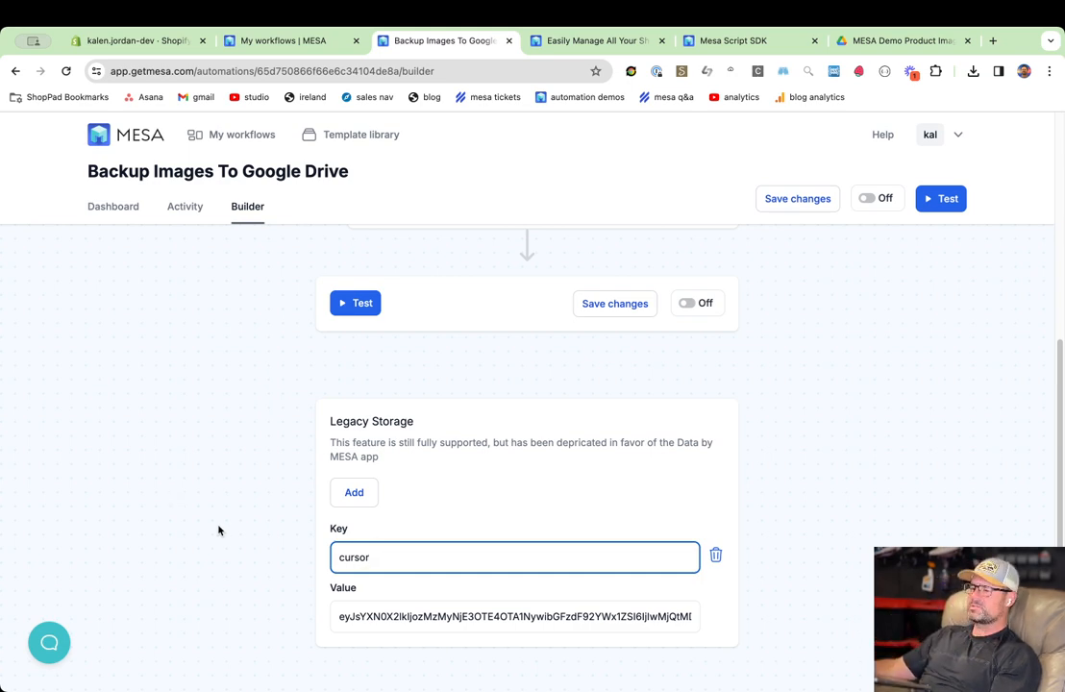
# Save the workflow changes, run a test and review its results for the Get Files Using Pagination Cursor step.
pyautogui.scroll(5, 219, 529)
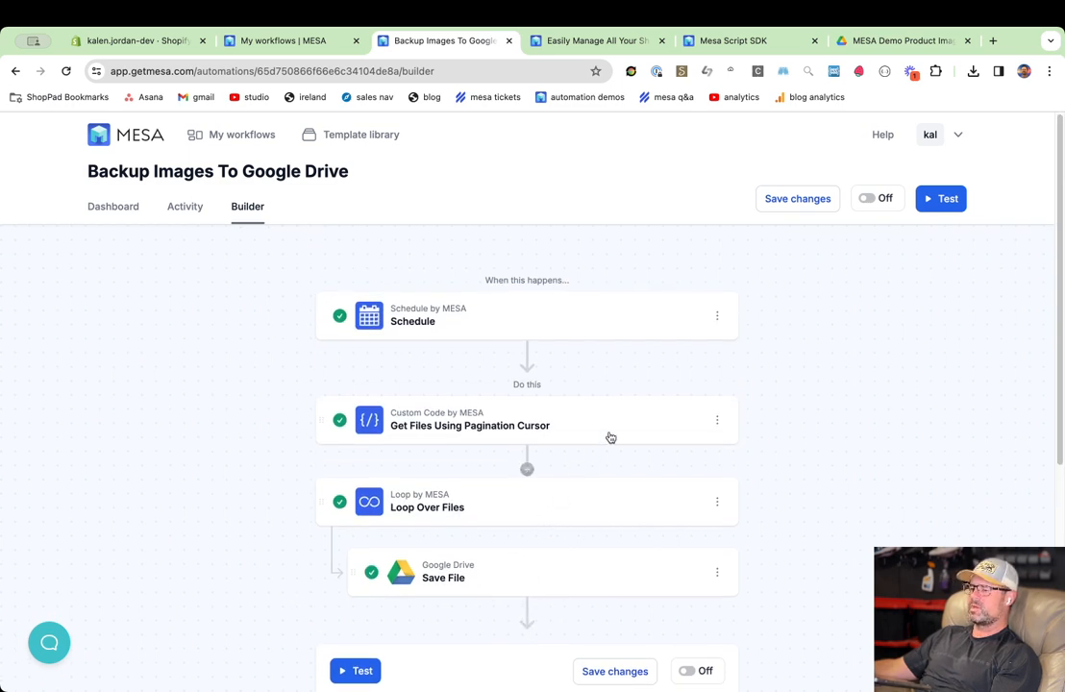
pyautogui.click(944, 201)
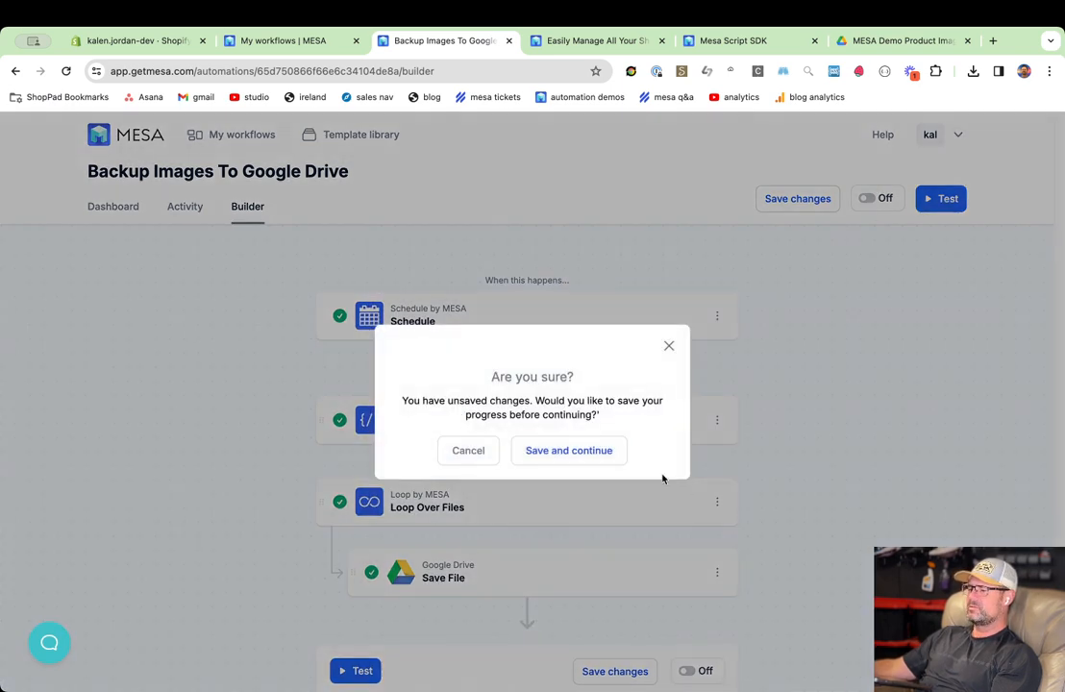
pyautogui.click(567, 449)
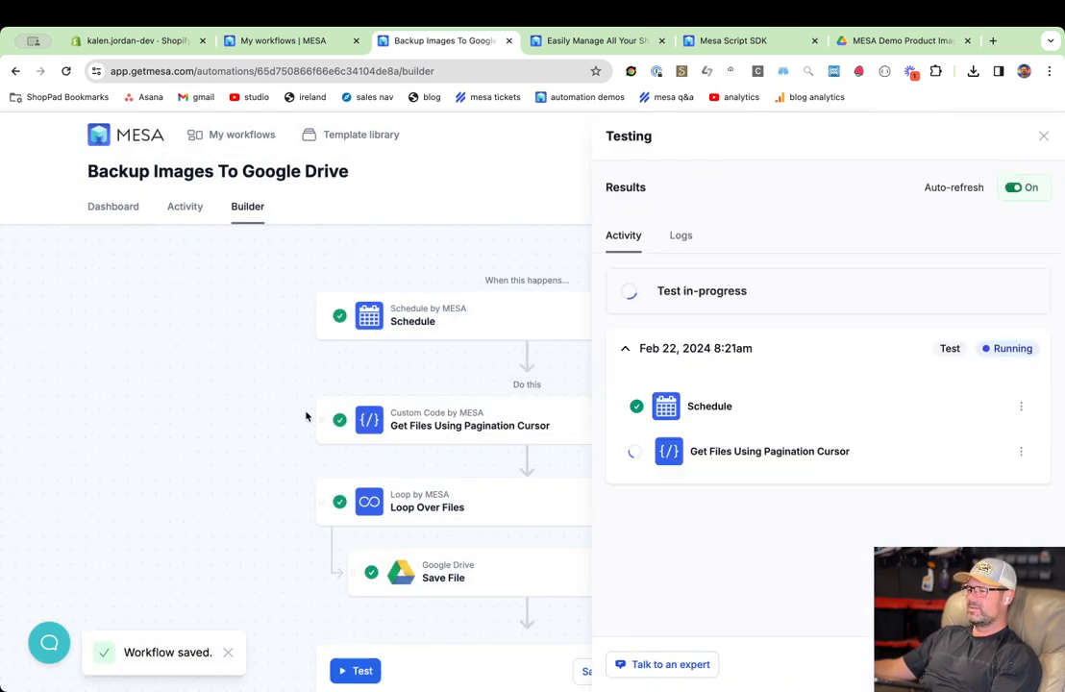
pyautogui.click(257, 346)
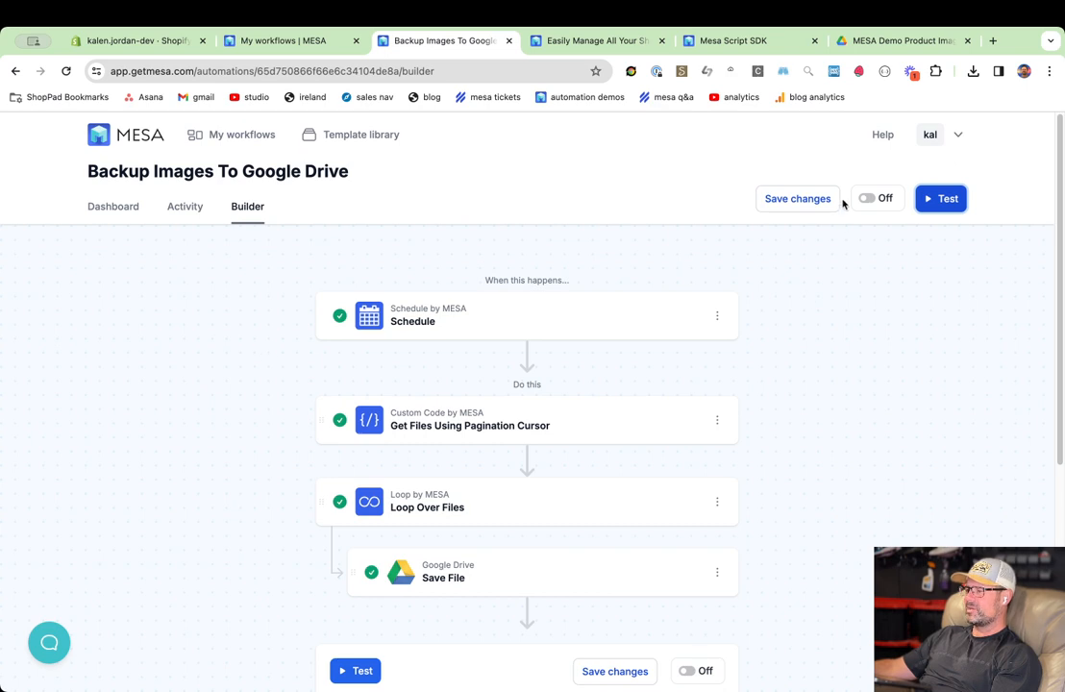
pyautogui.click(946, 199)
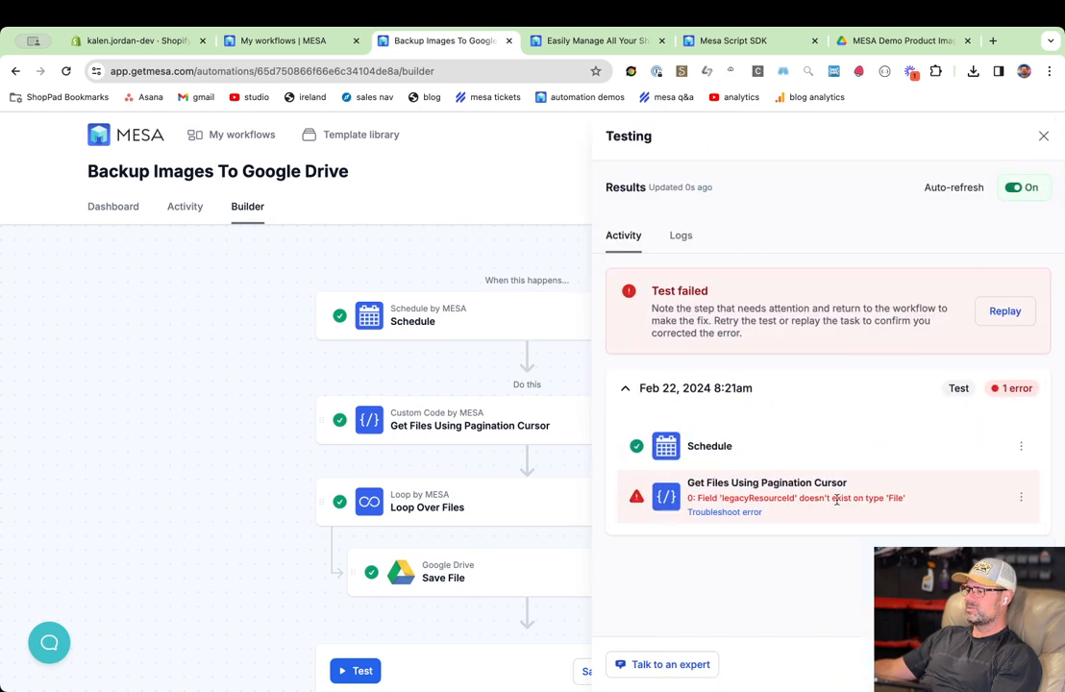
pyautogui.click(221, 468)
# Open the Get Files Using Pagination Cursor step's custom.js script in the code editor.
pyautogui.click(609, 439)
pyautogui.scroll(-2, 481, 442)
pyautogui.click(398, 376)
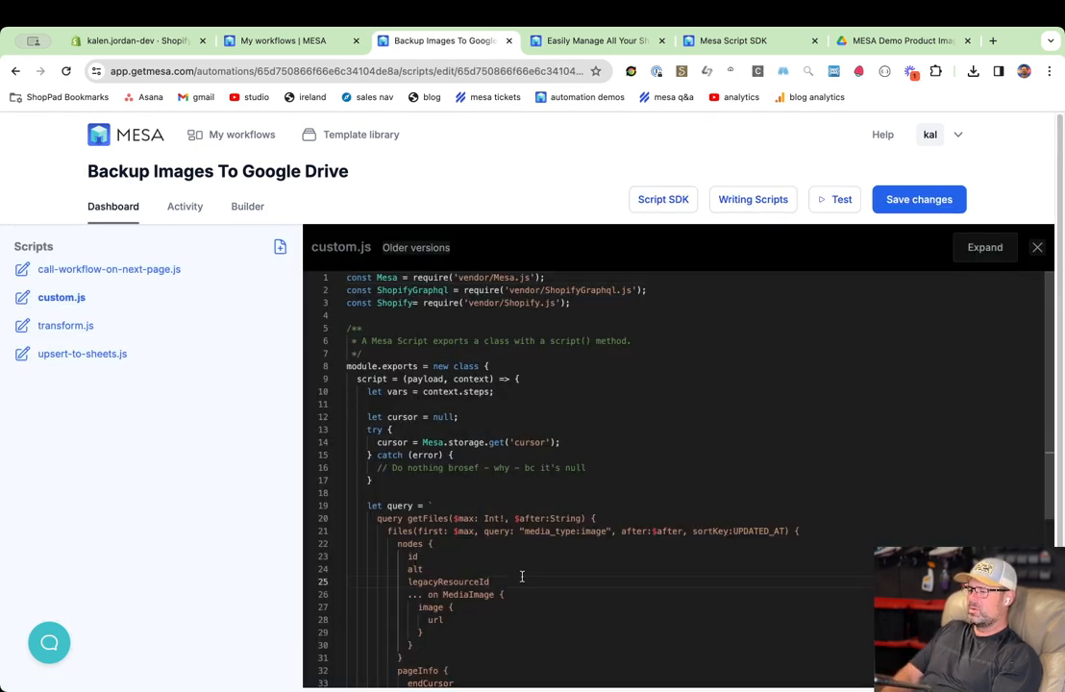
# Remove the legacyResourceId field from the GraphQL query in custom.js, save the script and run a workflow test.
pyautogui.tripleClick(521, 576)
pyautogui.press('BackSpace')
pyautogui.press('super+s')
pyautogui.press('super+Return')
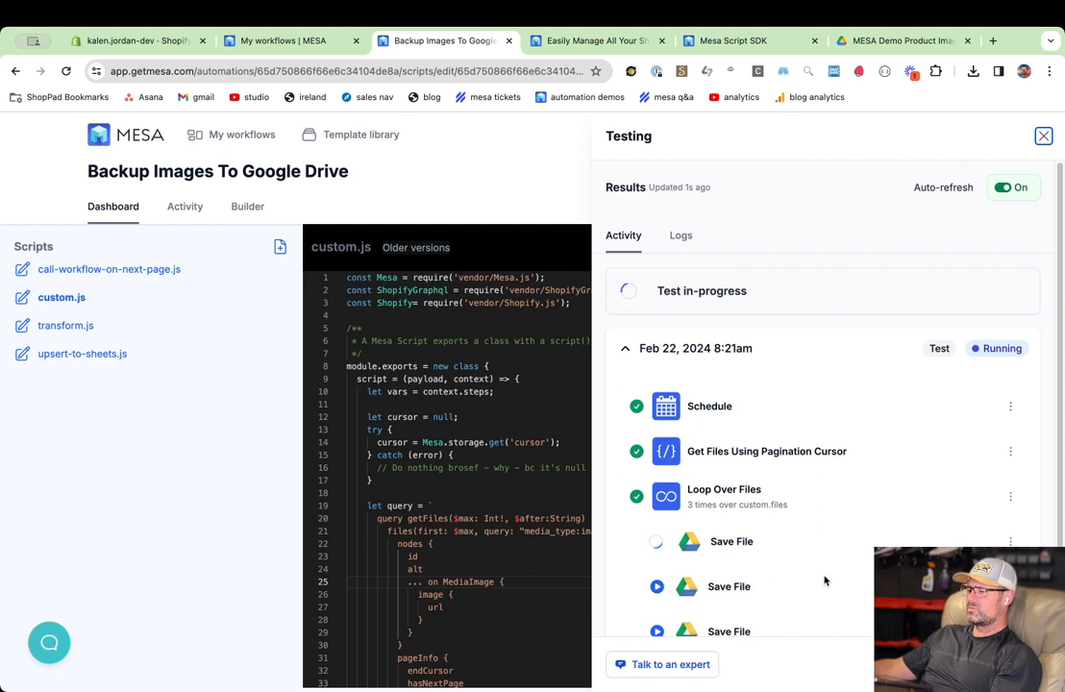
pyautogui.scroll(-1, 823, 582)
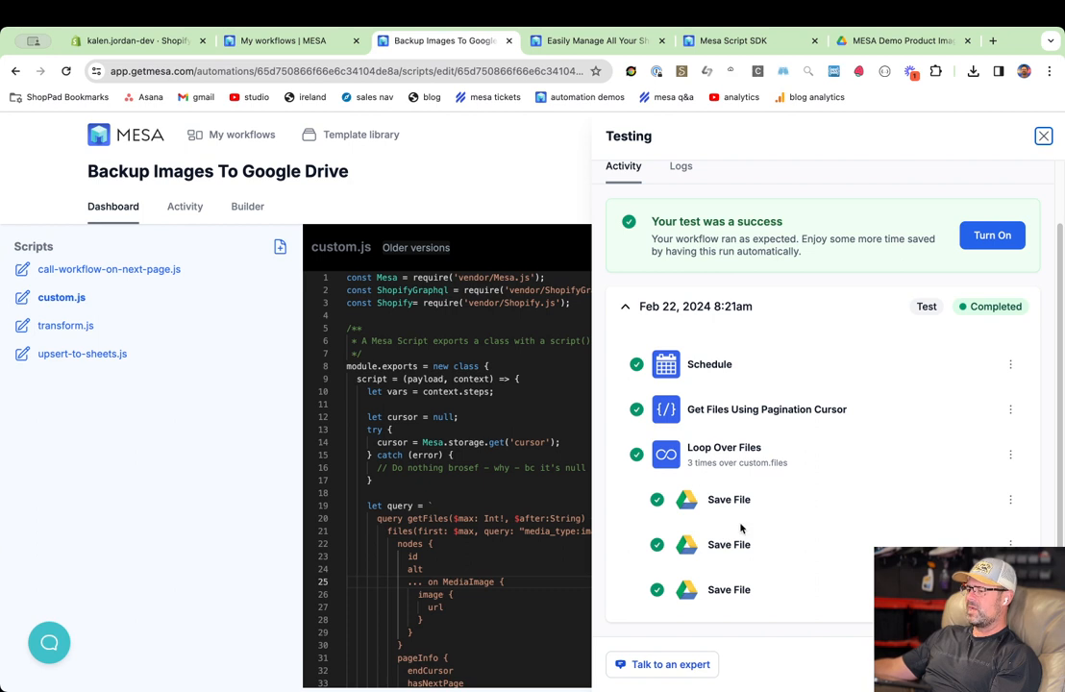
# Switch to Google Drive, refresh the MESA Demo Product Images folder and preview the BLNDRS_Red_Bull_Partnership image.
pyautogui.click(922, 41)
pyautogui.click(376, 557)
pyautogui.click(319, 370)
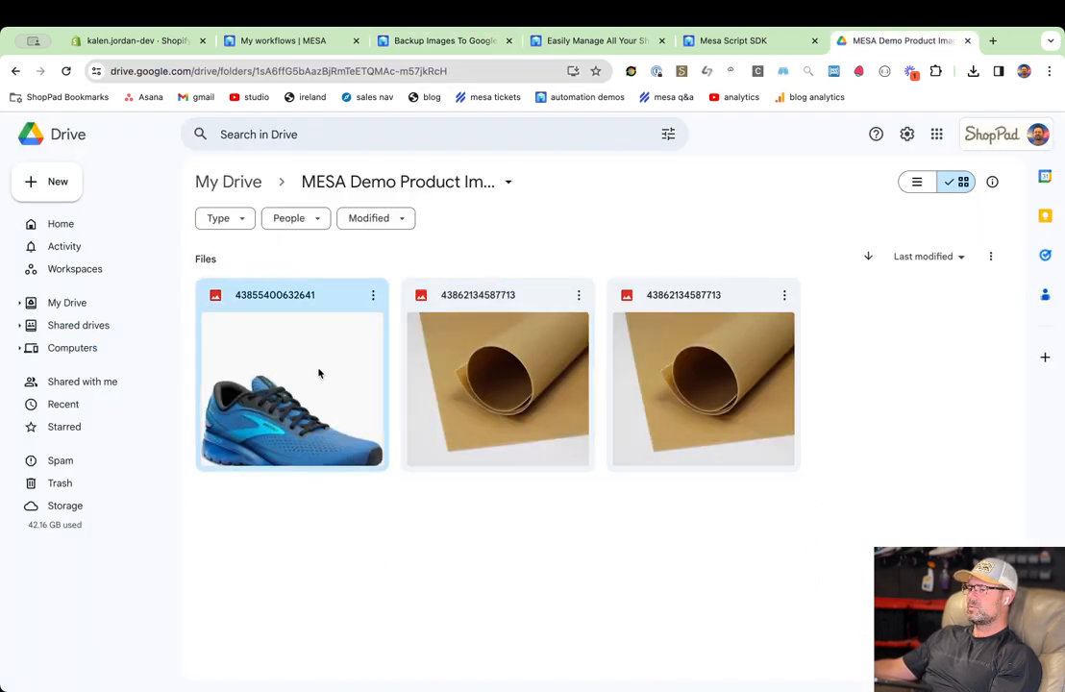
pyautogui.press('super+r')
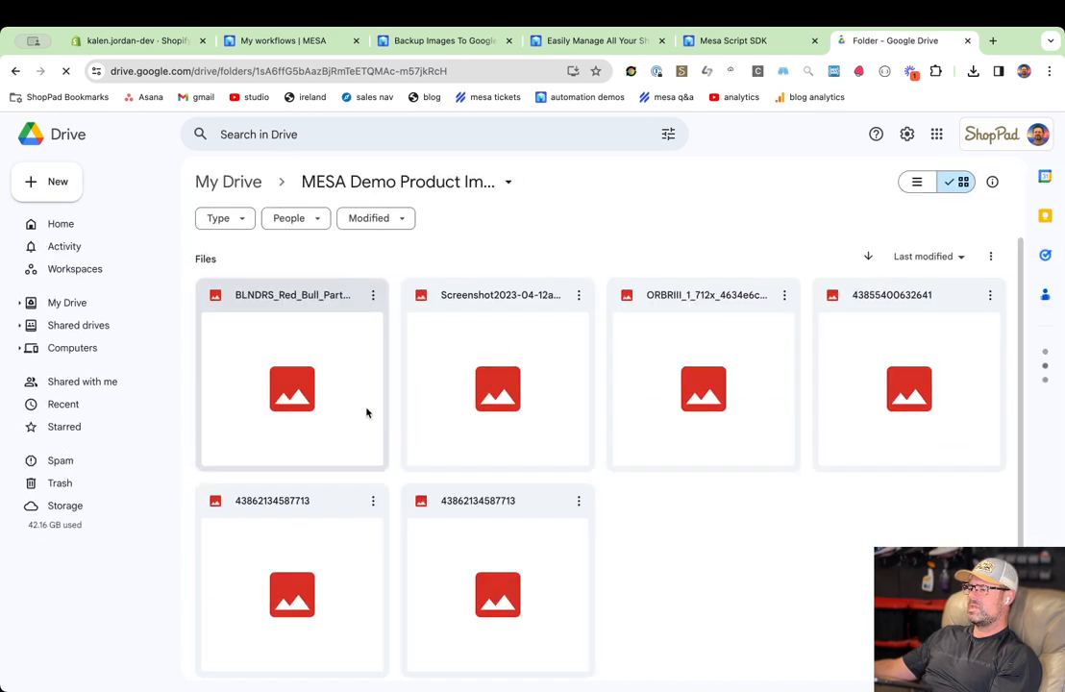
pyautogui.doubleClick(274, 352)
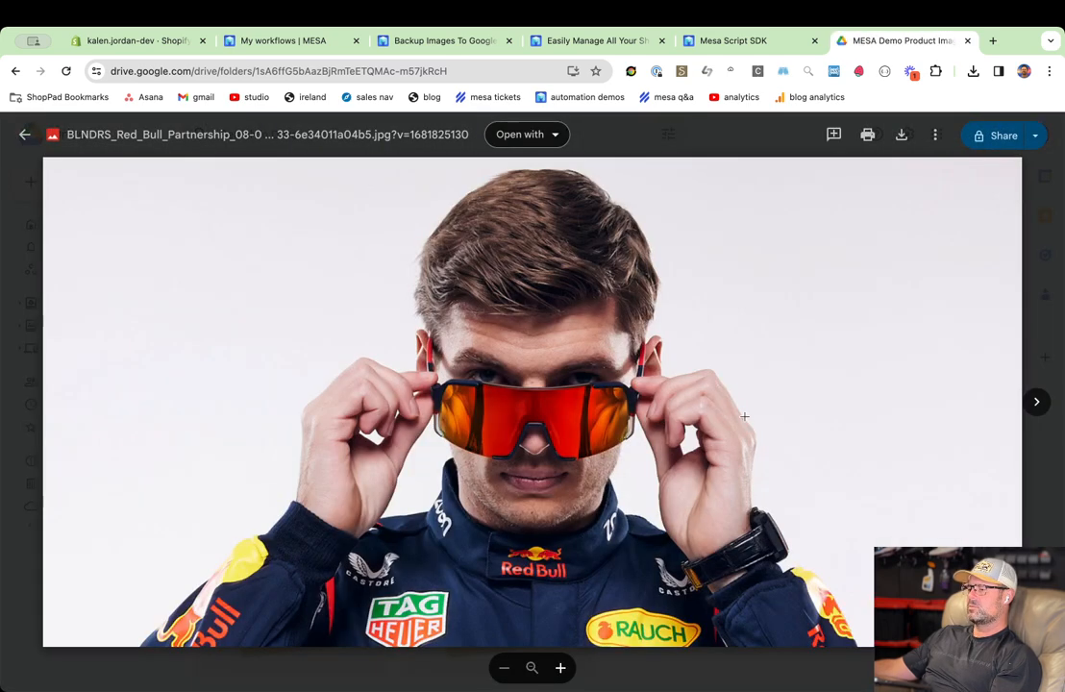
pyautogui.press('Escape')
# Return to the MESA workflow, run another test and review its Loop Over Files and Save File results.
pyautogui.click(738, 44)
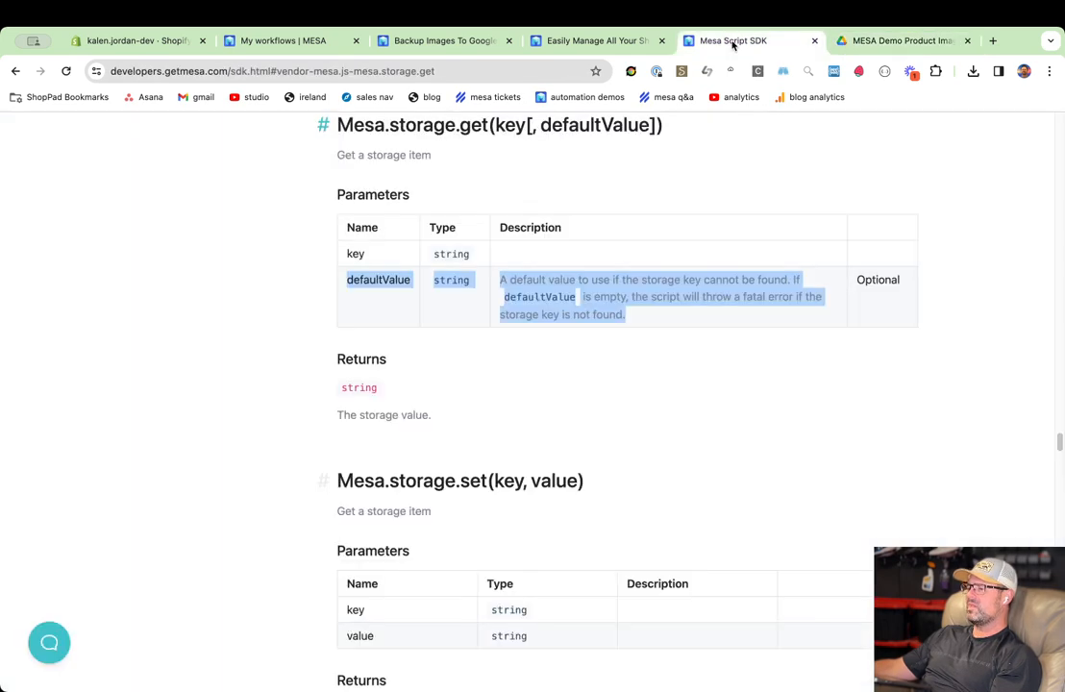
pyautogui.click(606, 40)
pyautogui.click(467, 42)
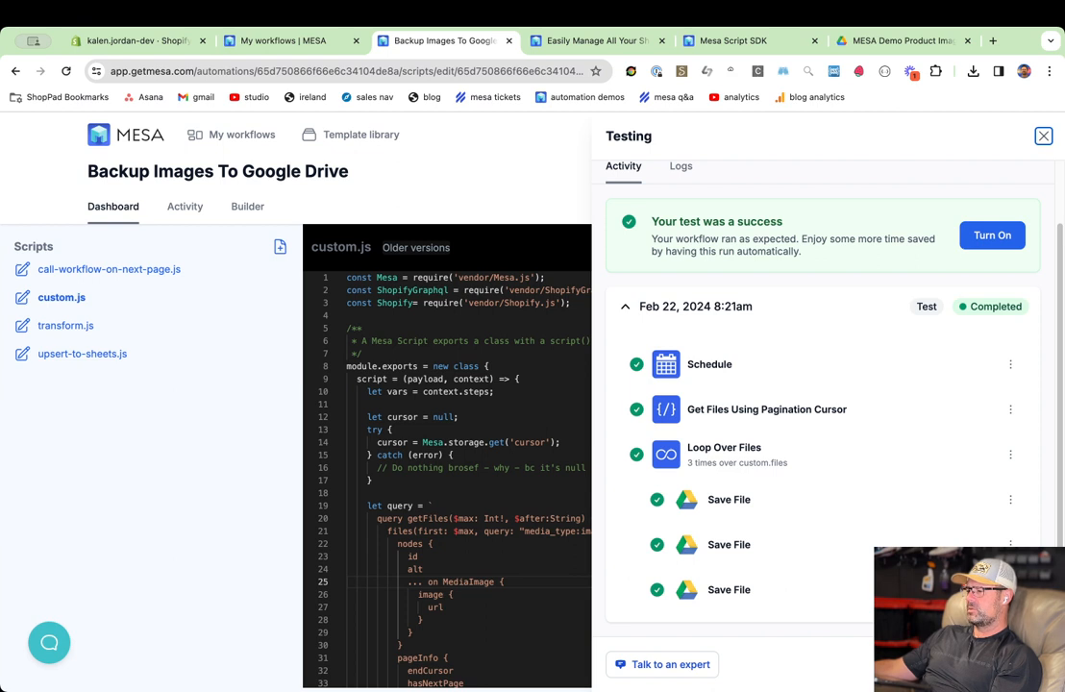
pyautogui.click(1042, 135)
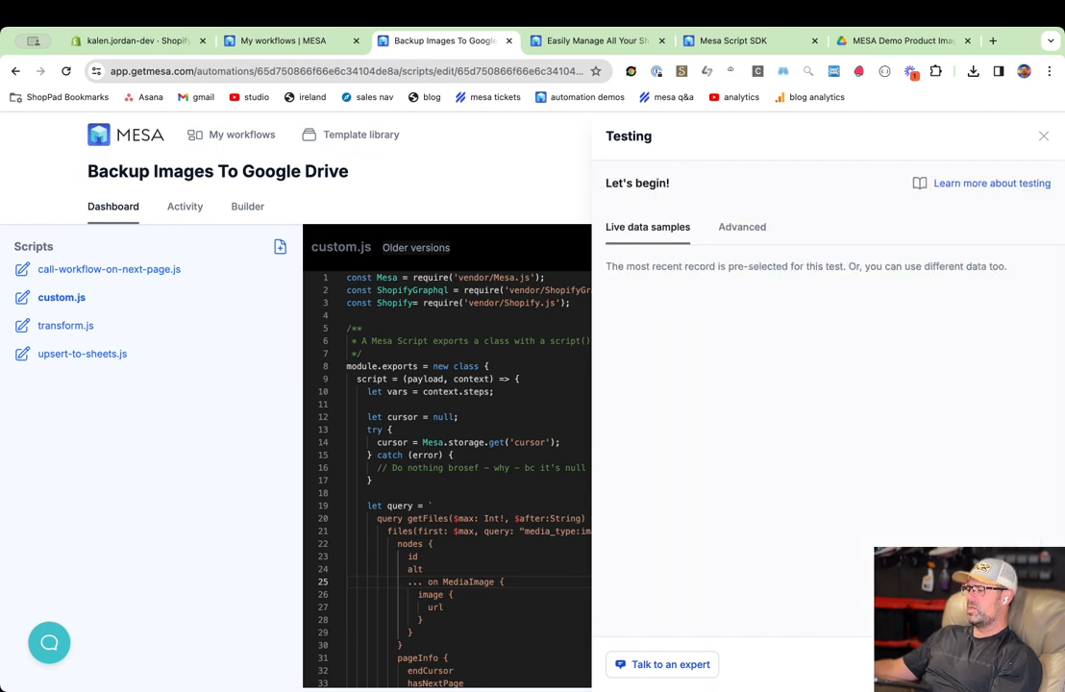
pyautogui.click(1001, 664)
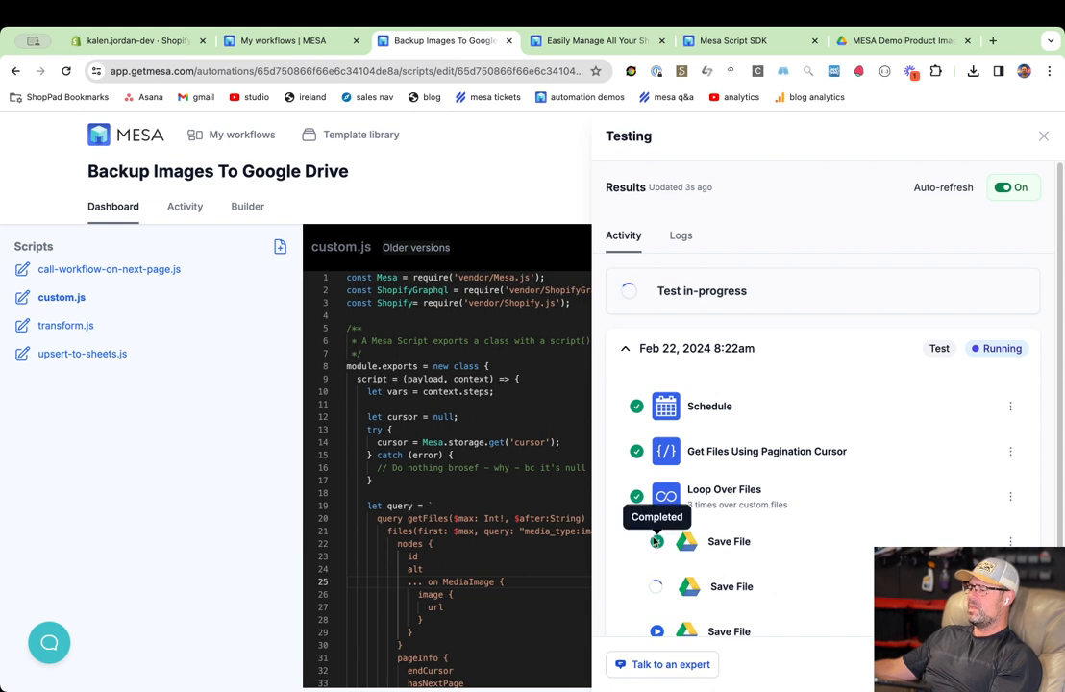
pyautogui.doubleClick(720, 541)
pyautogui.moveTo(719, 539); pyautogui.dragTo(823, 553)
pyautogui.click(724, 552)
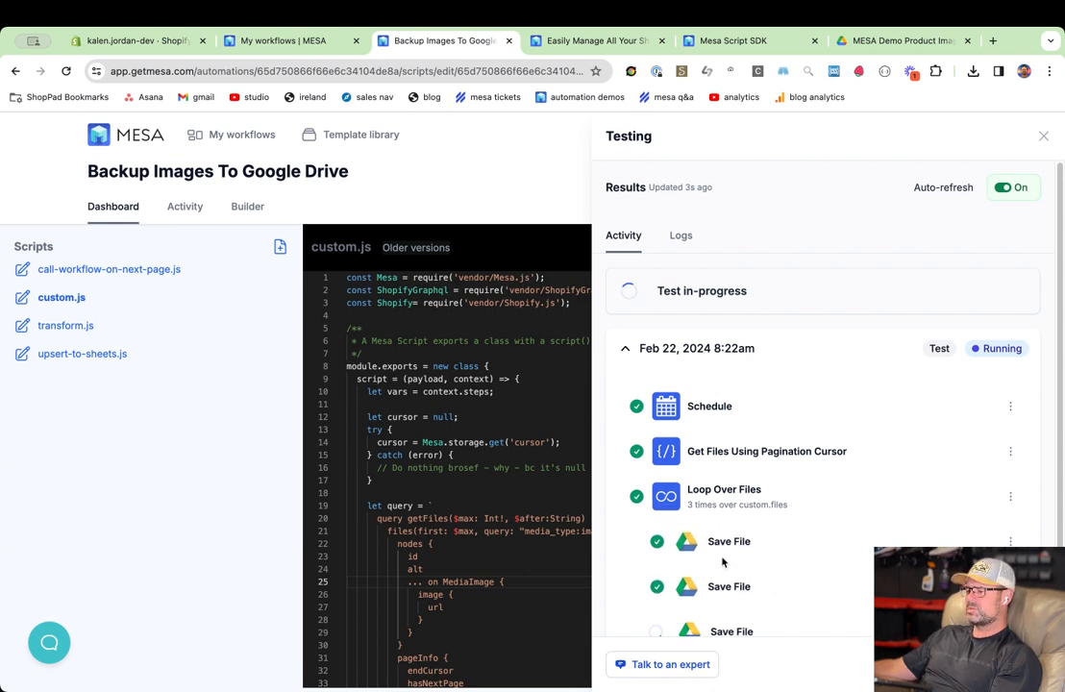
pyautogui.moveTo(694, 503); pyautogui.dragTo(787, 511)
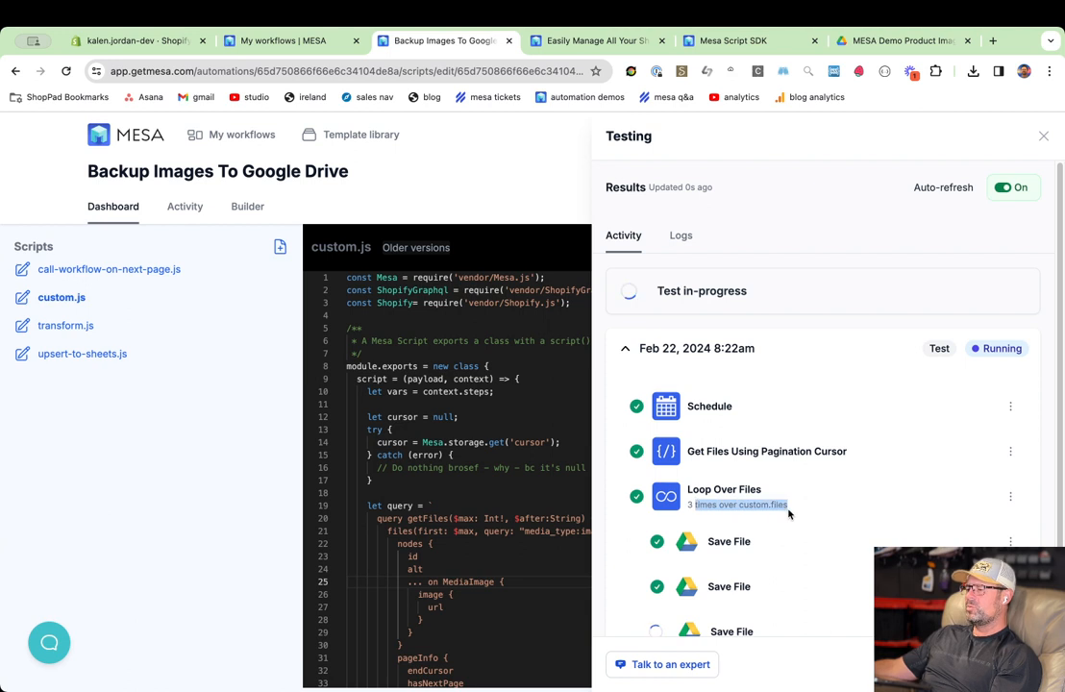
pyautogui.click(688, 562)
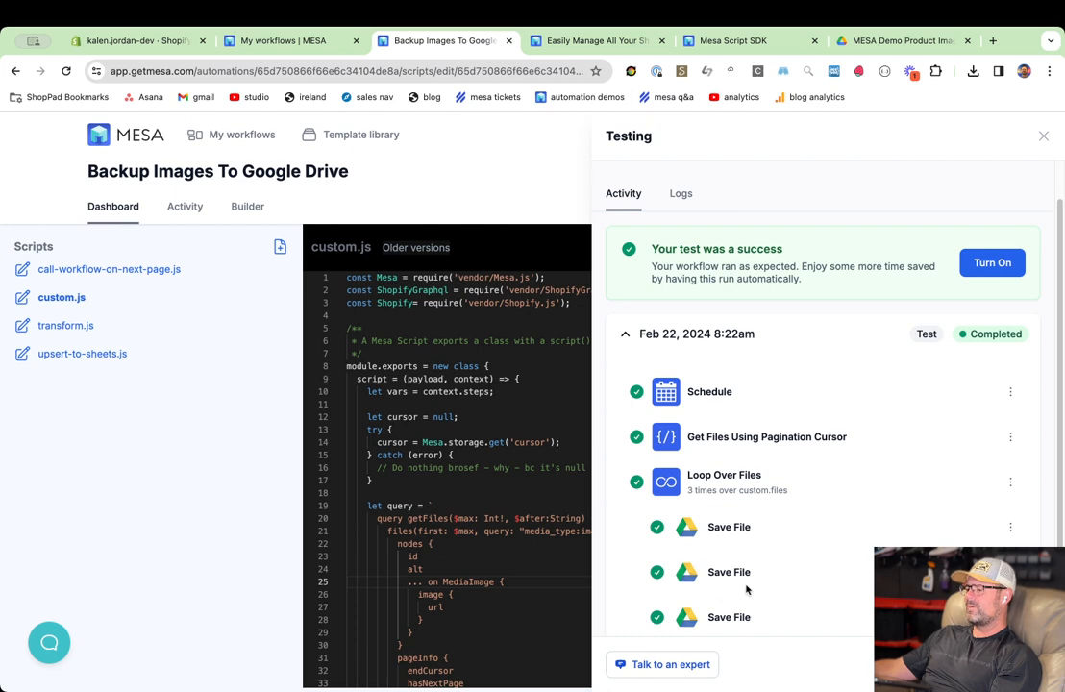
pyautogui.scroll(-1, 831, 586)
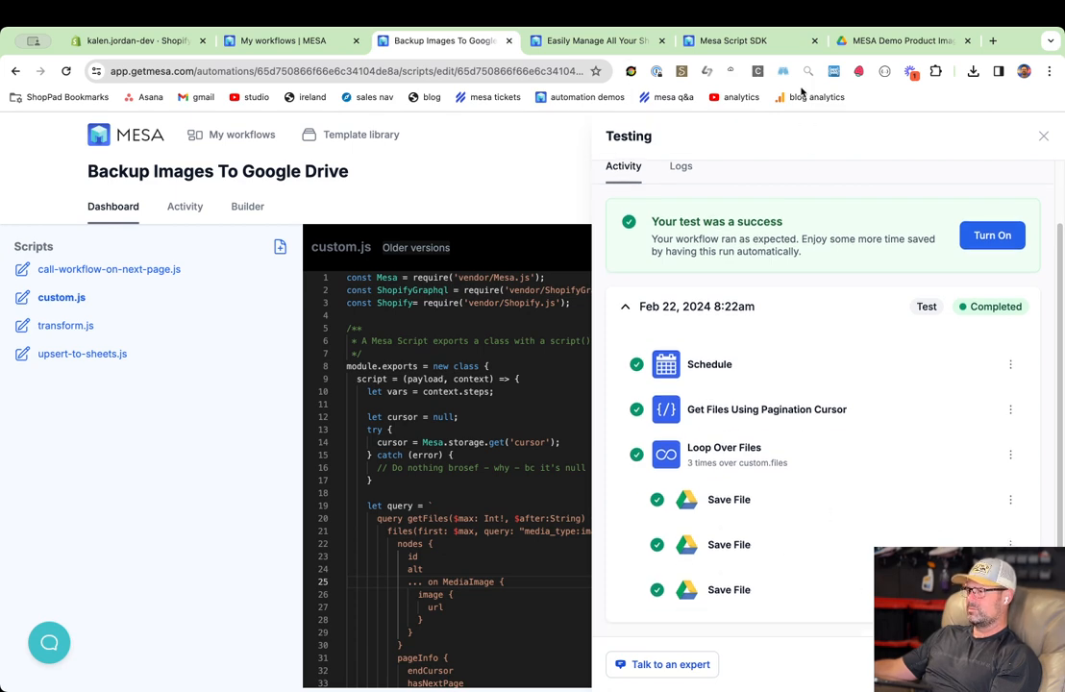
# Switch to Google Drive, refresh the MESA Demo Product Images folder and check the newly saved images.
pyautogui.click(915, 41)
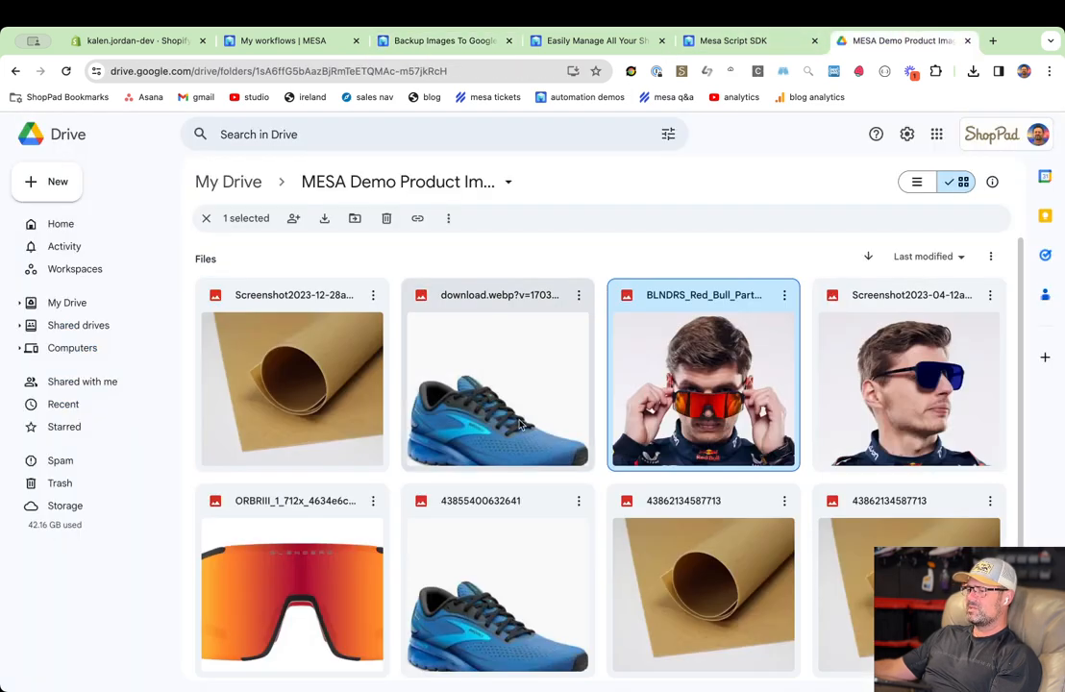
pyautogui.scroll(-1, 707, 508)
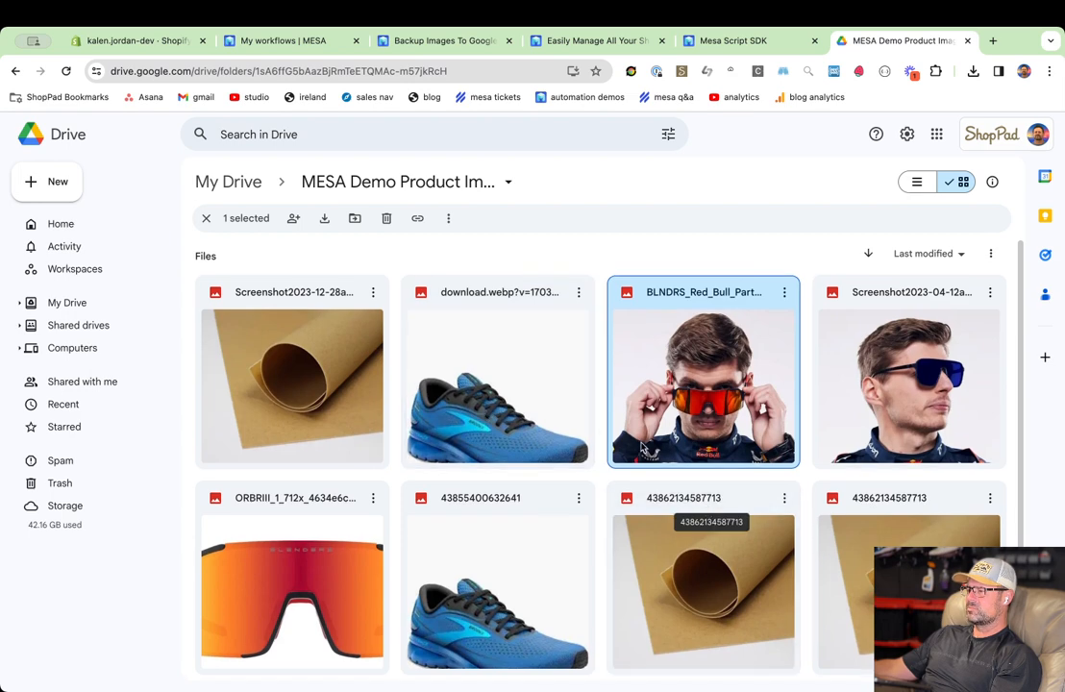
pyautogui.press('super+r')
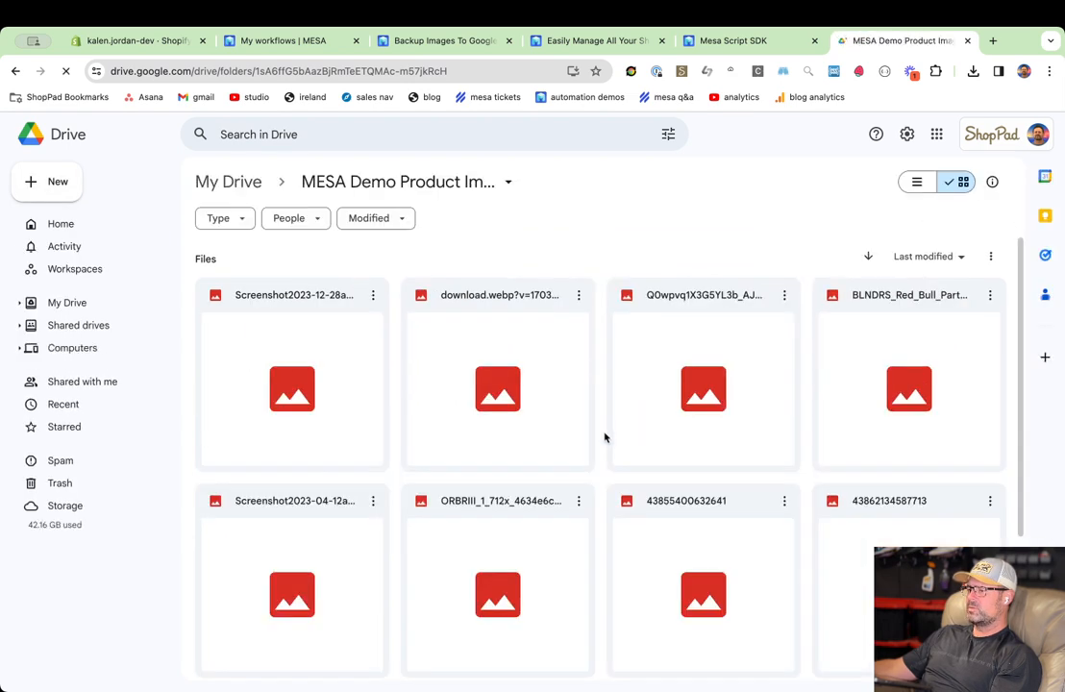
pyautogui.click(618, 416)
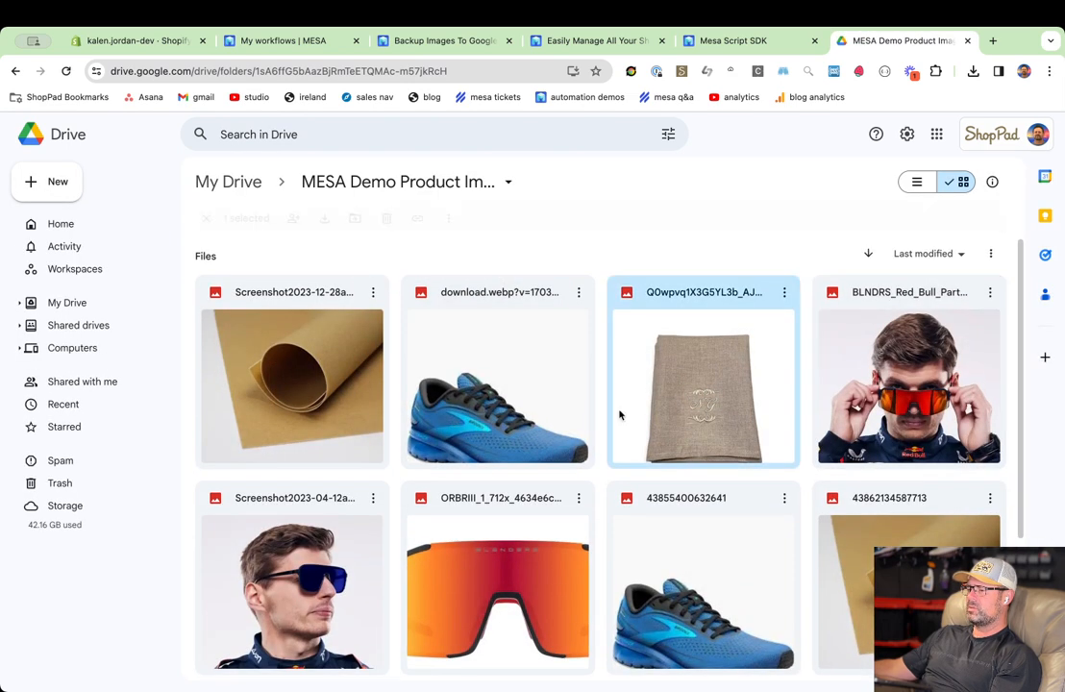
pyautogui.click(363, 397)
pyautogui.click(541, 396)
pyautogui.click(689, 383)
pyautogui.scroll(-3, 724, 399)
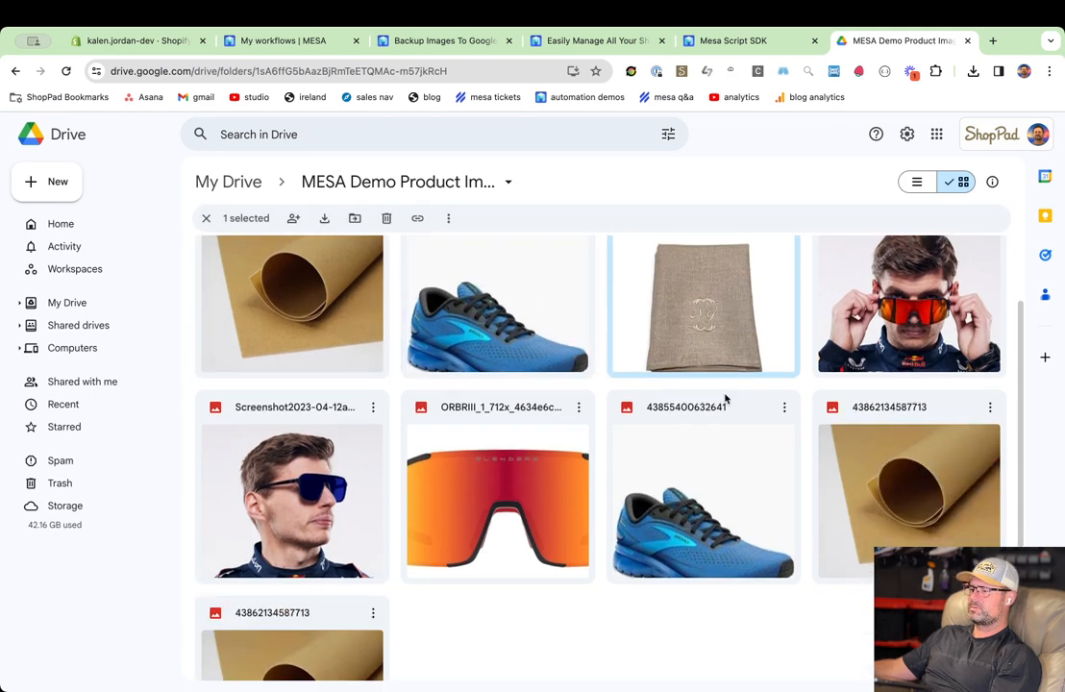
pyautogui.scroll(3, 735, 317)
# Close the "Easily Manage All Your Sh..." browser page and return to the Backup Images To Google Drive workflow.
pyautogui.click(747, 40)
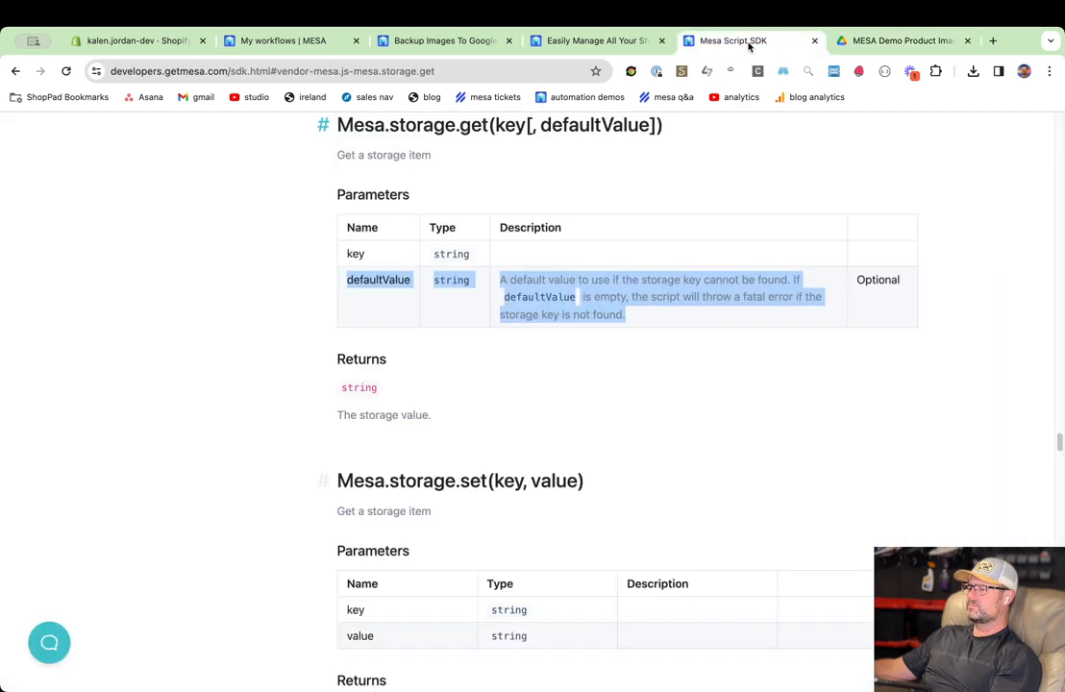
pyautogui.click(288, 40)
pyautogui.click(442, 40)
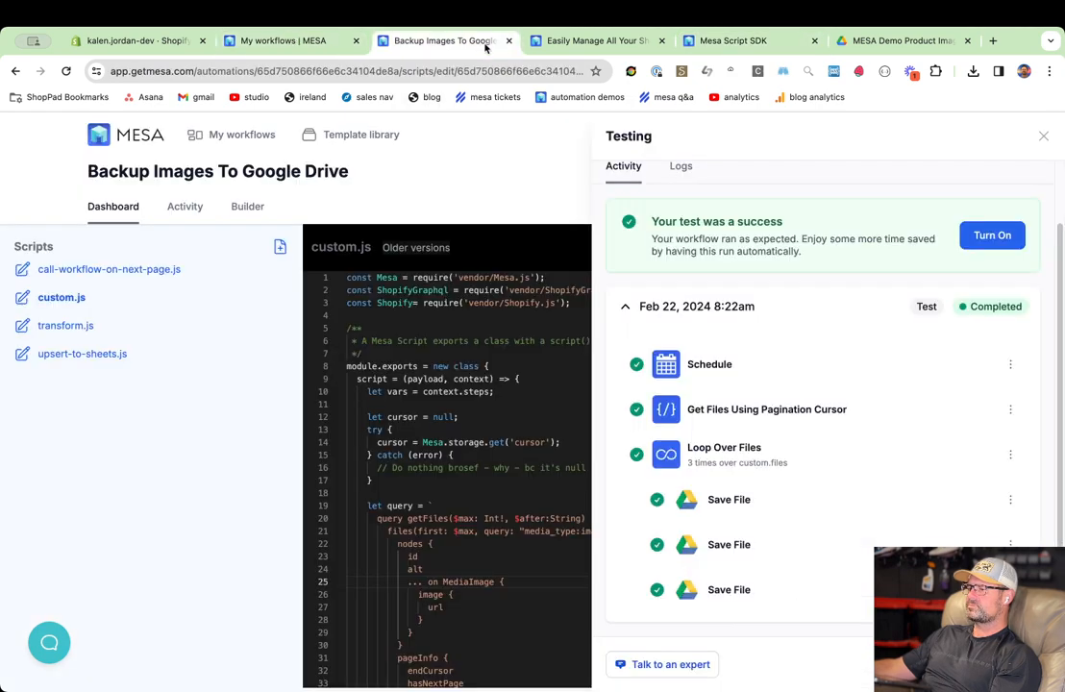
pyautogui.click(603, 44)
pyautogui.press('super+w')
pyautogui.click(417, 47)
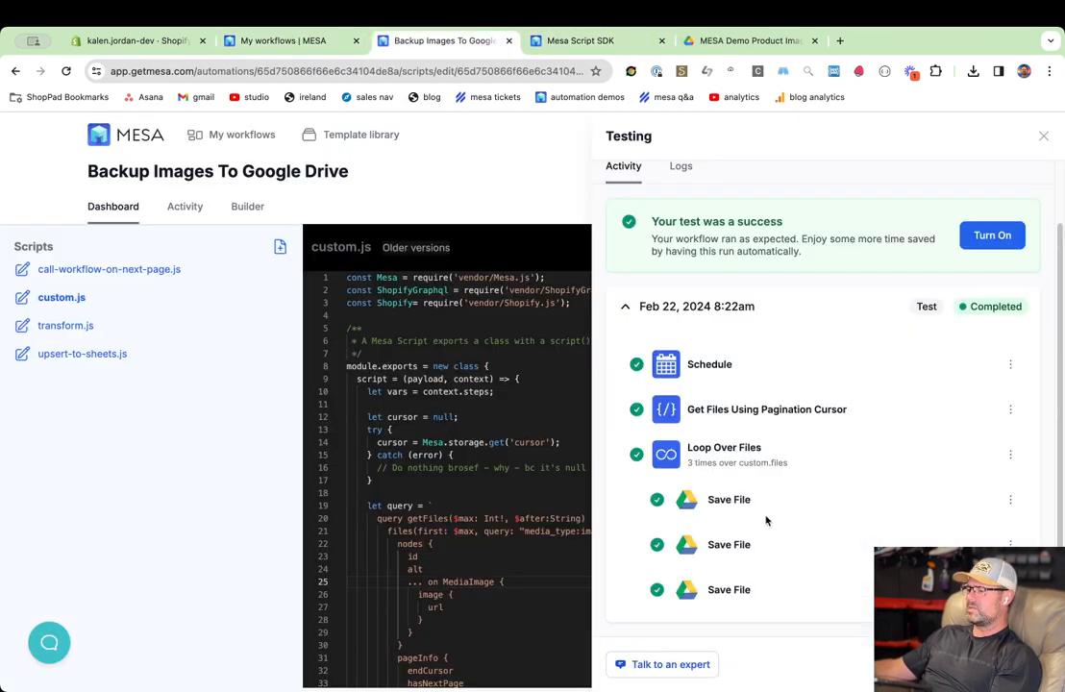
# Set the query's max value to 10 in custom.js, save the script and test the workflow twice.
pyautogui.click(451, 397)
pyautogui.scroll(-3, 479, 457)
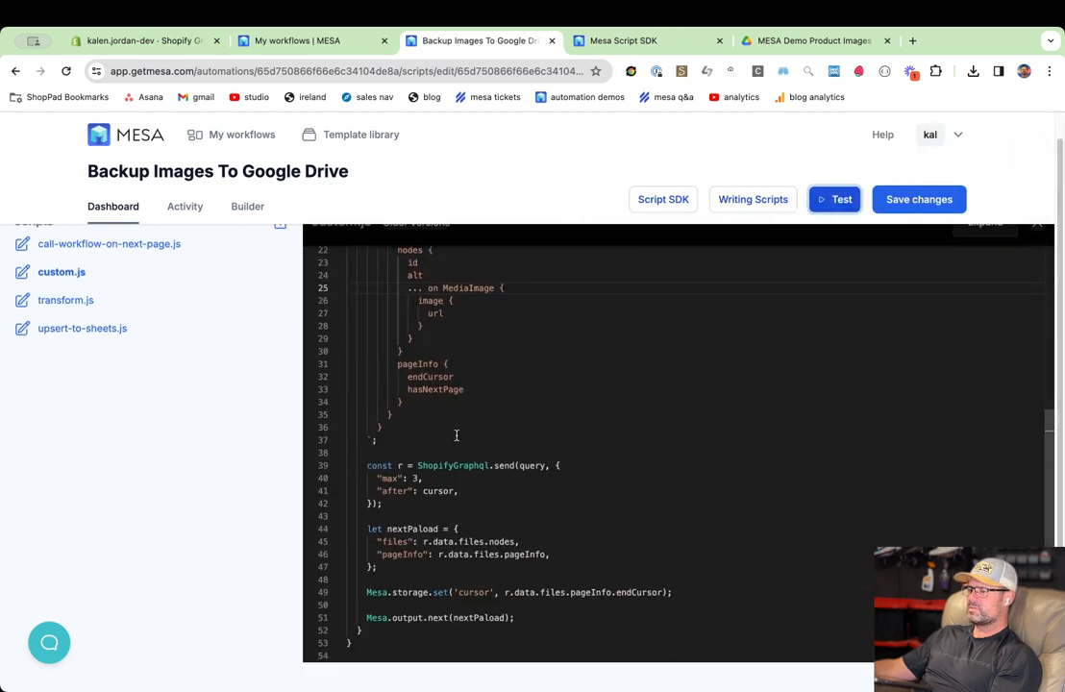
pyautogui.click(414, 478)
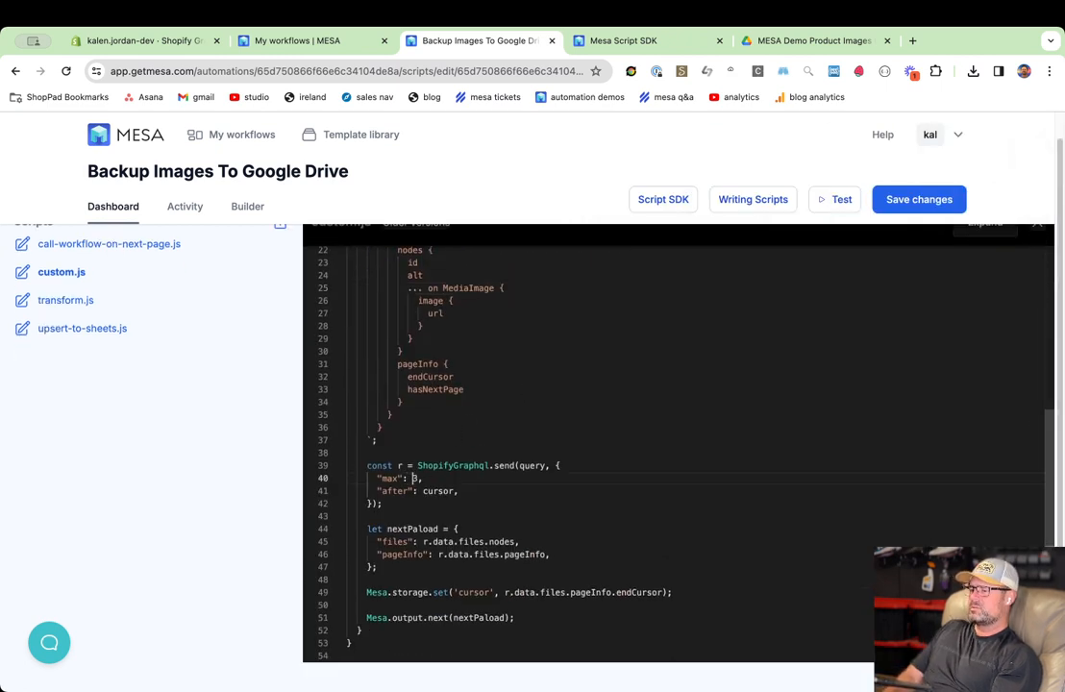
pyautogui.press('BackSpace')
pyautogui.write('10')
pyautogui.hotkey('ctrl', 's')
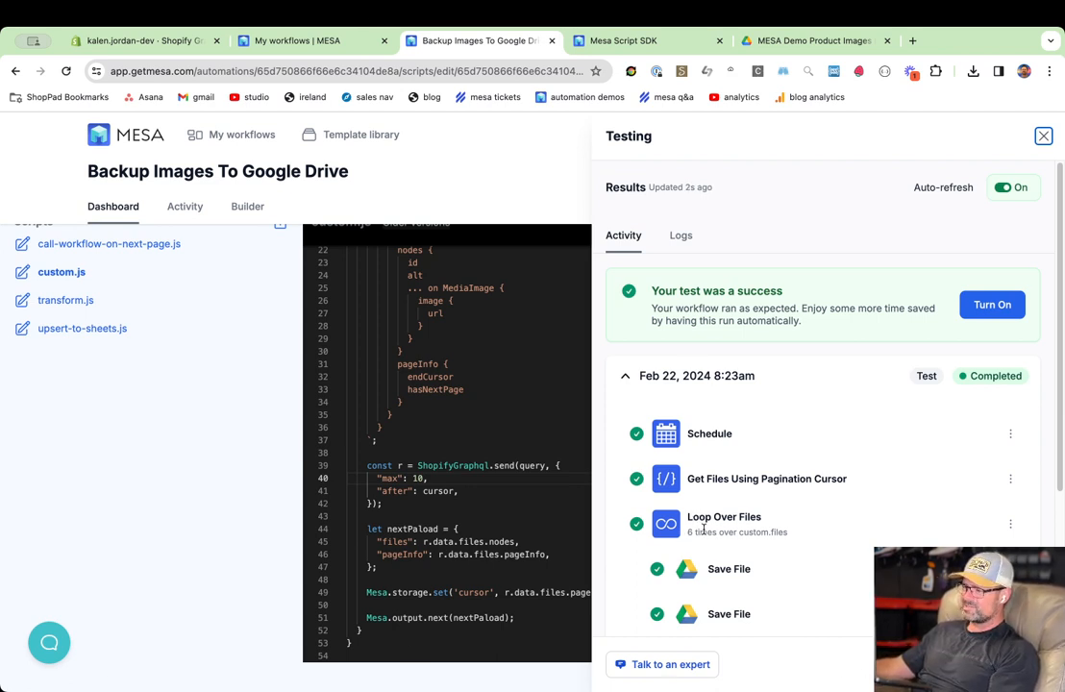
pyautogui.scroll(-1, 774, 548)
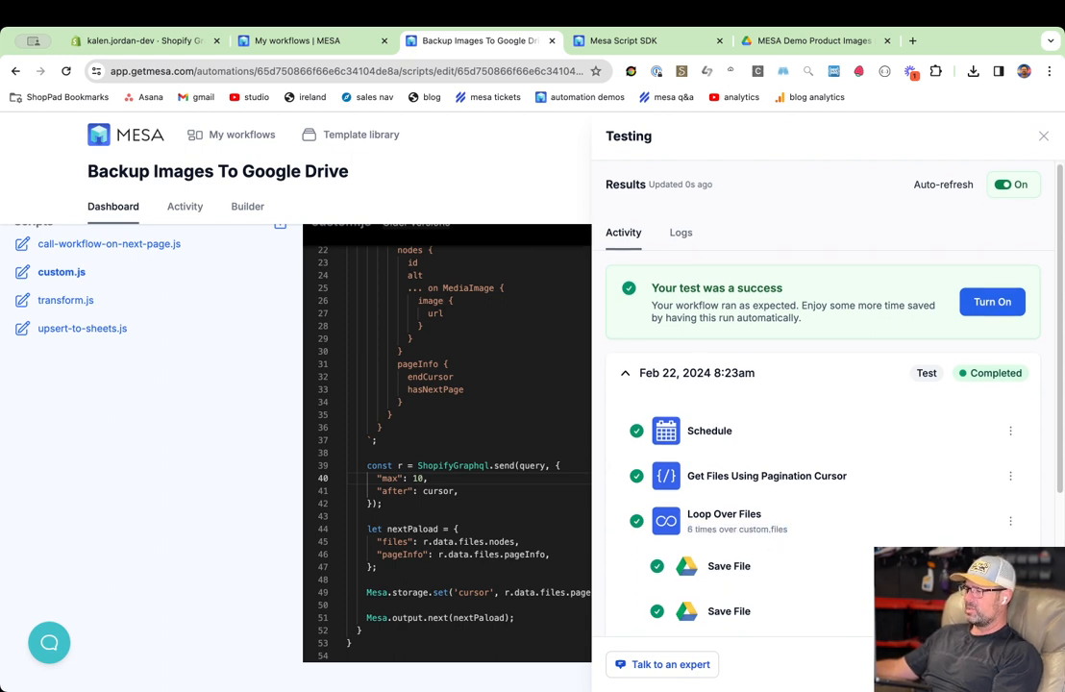
pyautogui.click(1005, 664)
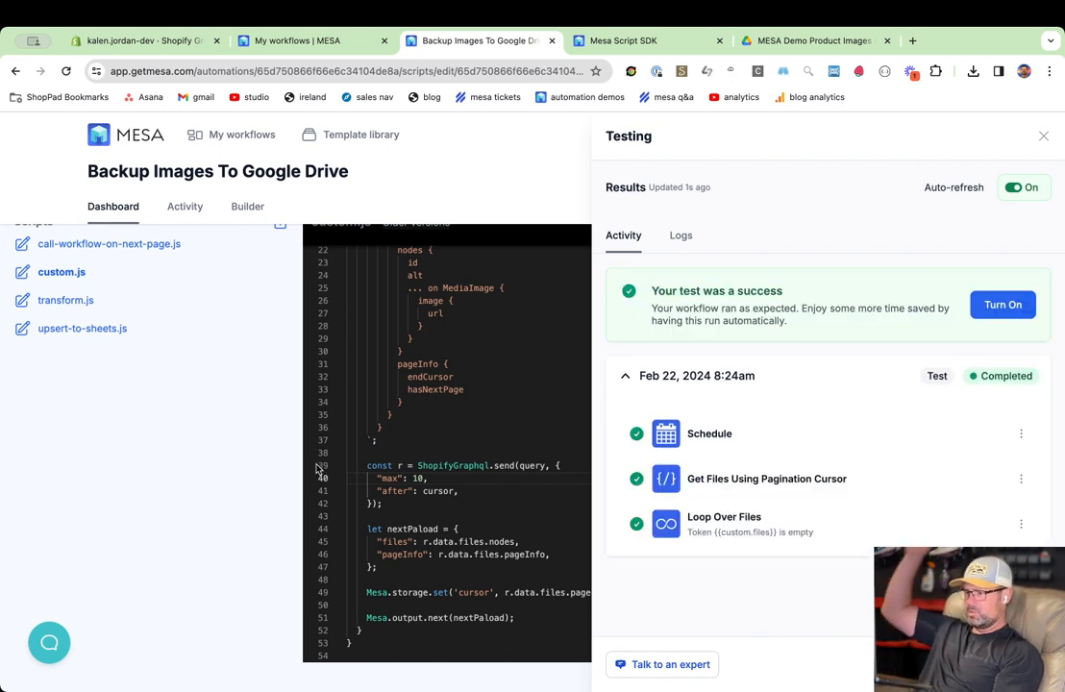
# Switch to the Shopify admin and open the Blank Brown Towel product's image in the media editor.
pyautogui.click(169, 44)
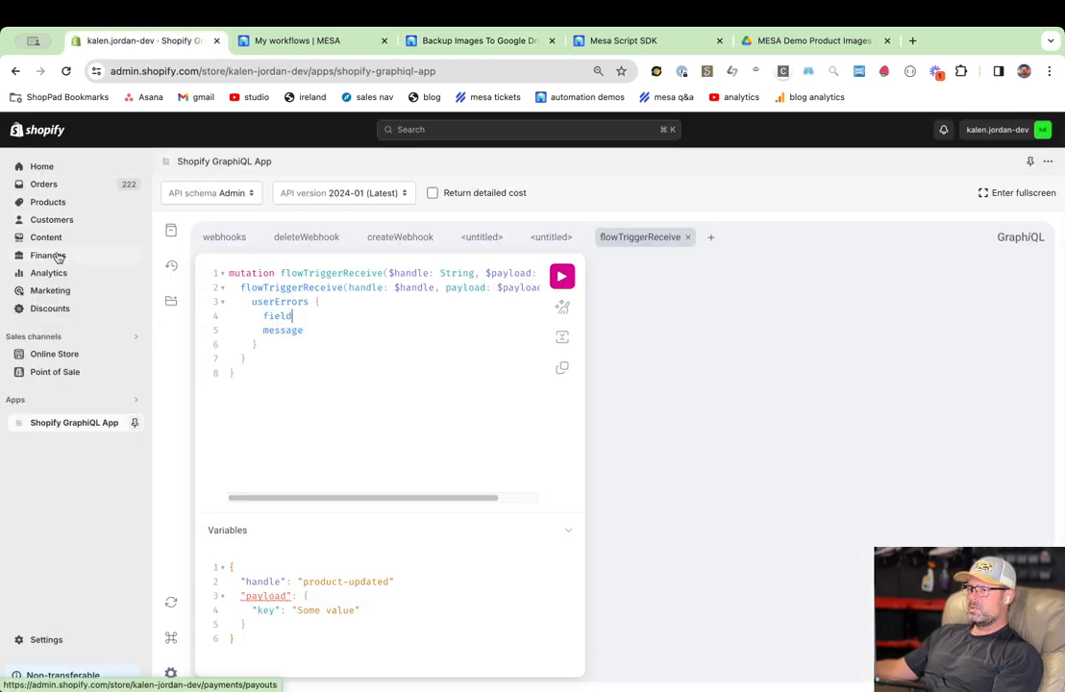
pyautogui.click(50, 202)
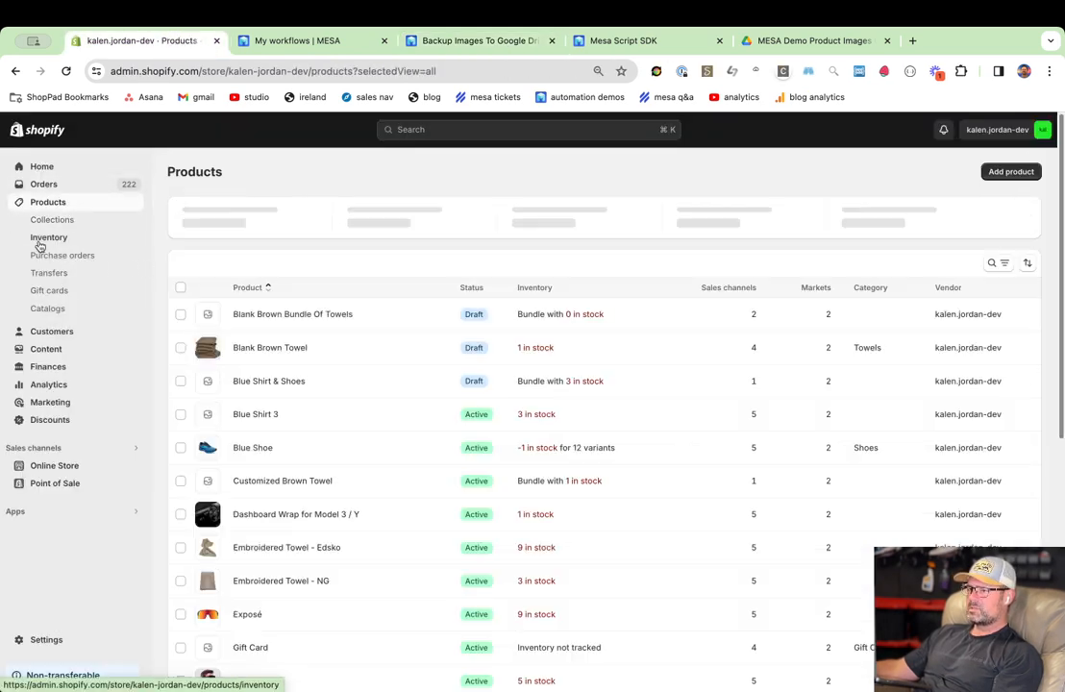
pyautogui.click(269, 349)
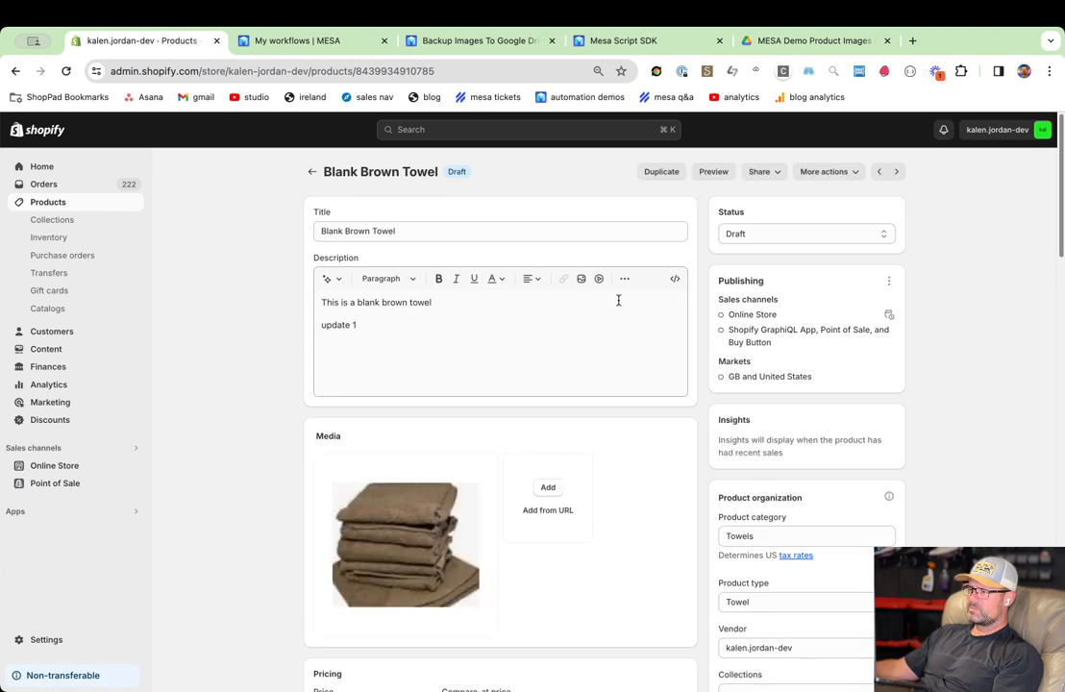
pyautogui.click(413, 535)
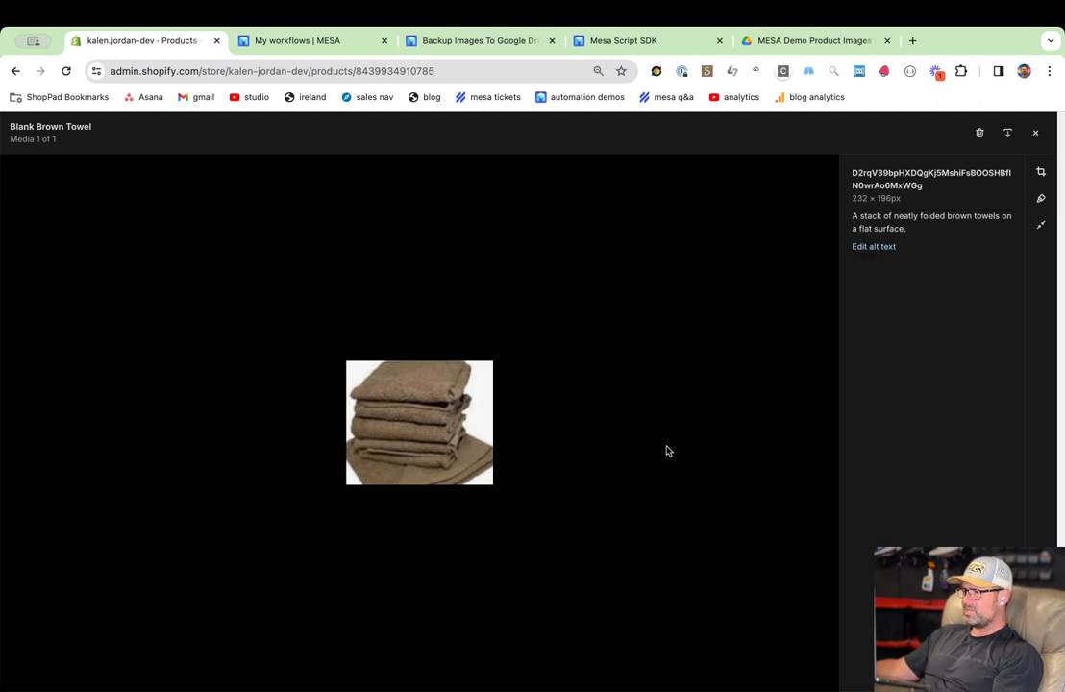
# Draw yellow (#F7E91B) scribbles over the towel image, first with a thin and then a thicker brush, and commit the edits.
pyautogui.click(1039, 200)
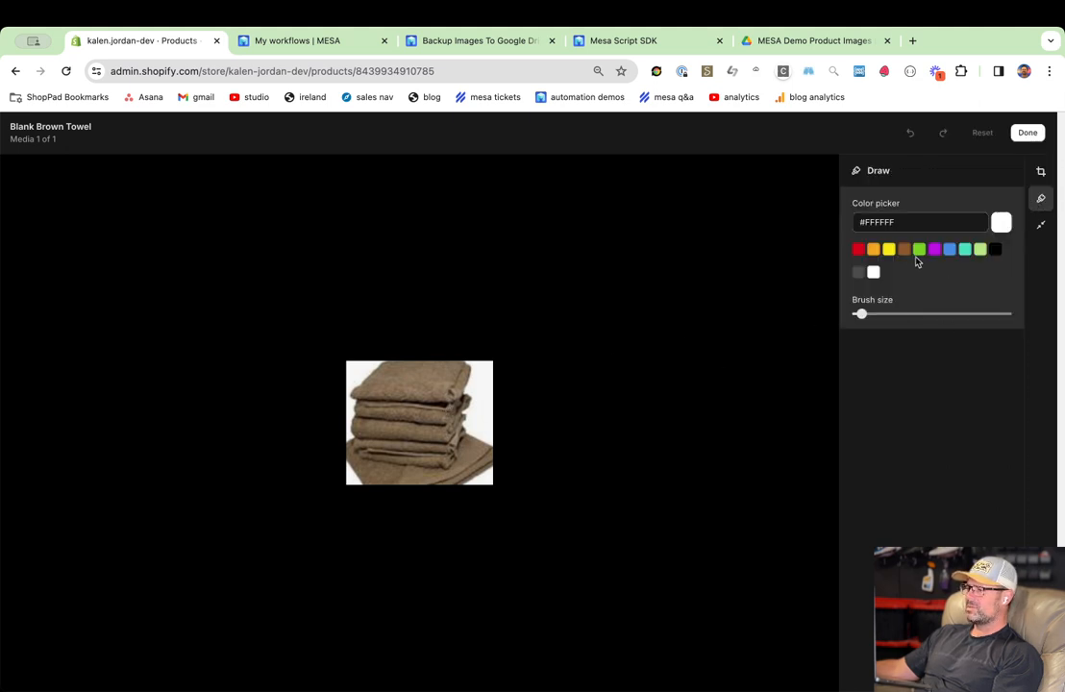
pyautogui.click(885, 251)
pyautogui.moveTo(361, 400)
pyautogui.mouseDown()
pyautogui.moveTo(414, 416)
pyautogui.moveTo(442, 406)
pyautogui.mouseUp()
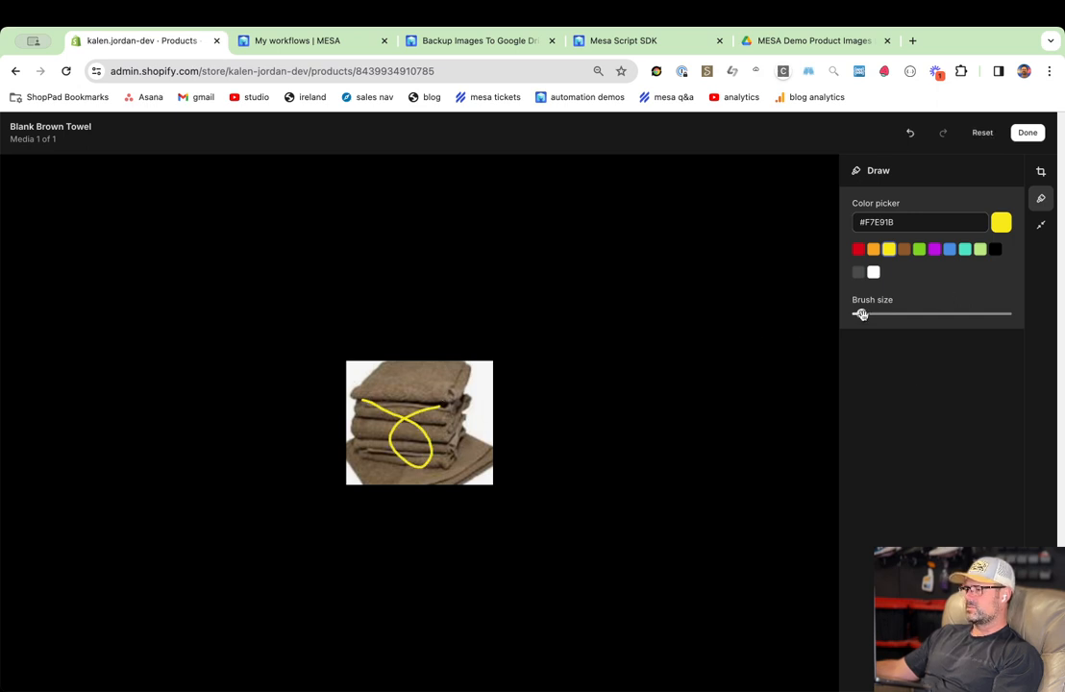
pyautogui.moveTo(860, 313); pyautogui.dragTo(884, 313)
pyautogui.moveTo(373, 412)
pyautogui.mouseDown()
pyautogui.moveTo(403, 428)
pyautogui.moveTo(447, 414)
pyautogui.mouseUp()
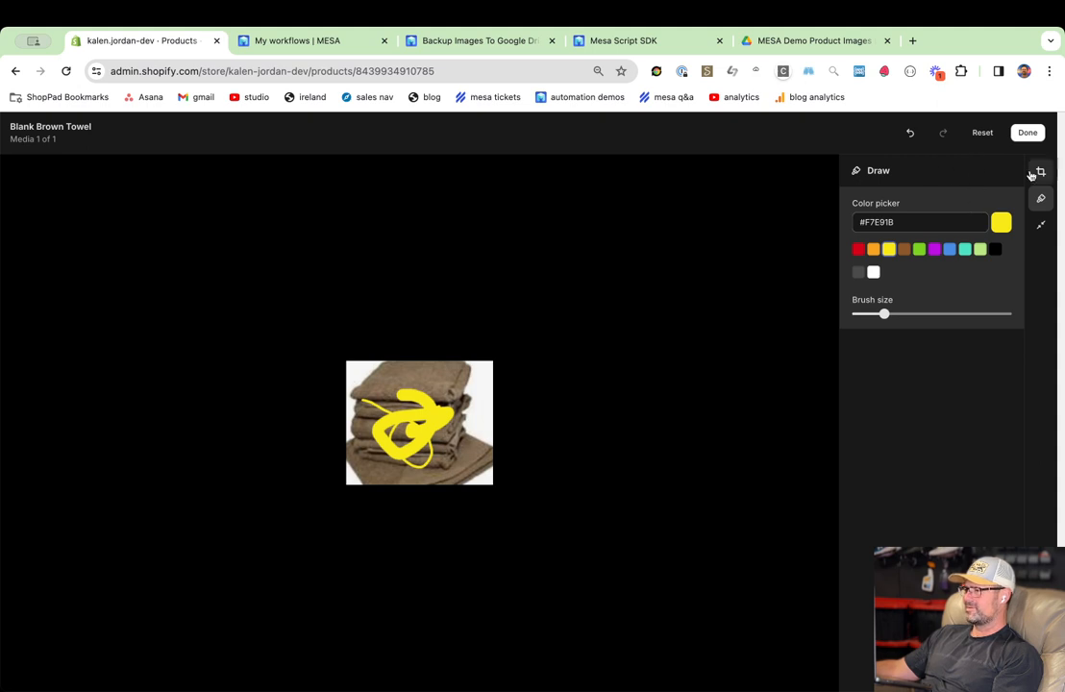
pyautogui.click(1038, 199)
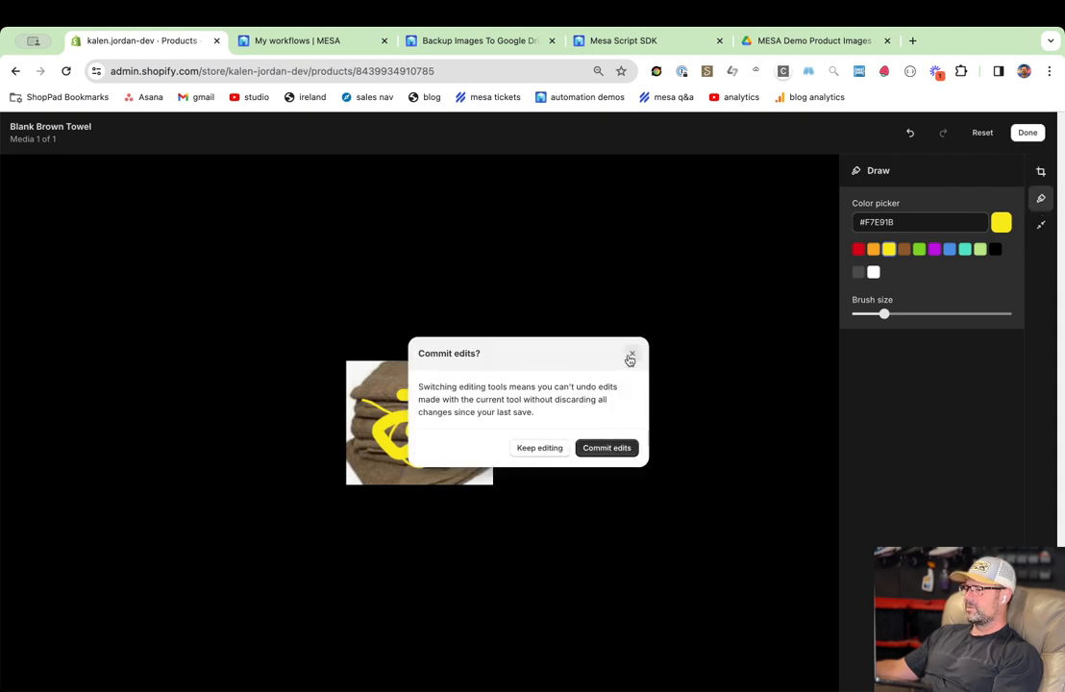
pyautogui.click(620, 446)
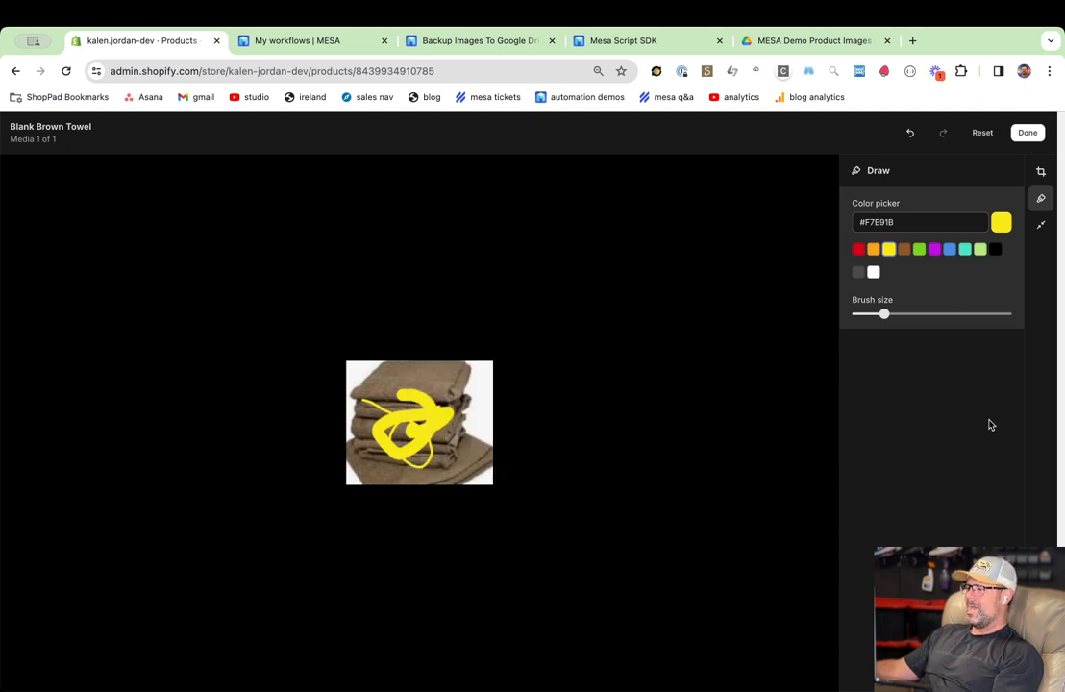
# Commit the yellow drawing on the Blank Brown Towel image, finish drawing and save the edited image with its alt text unchanged.
pyautogui.click(1042, 199)
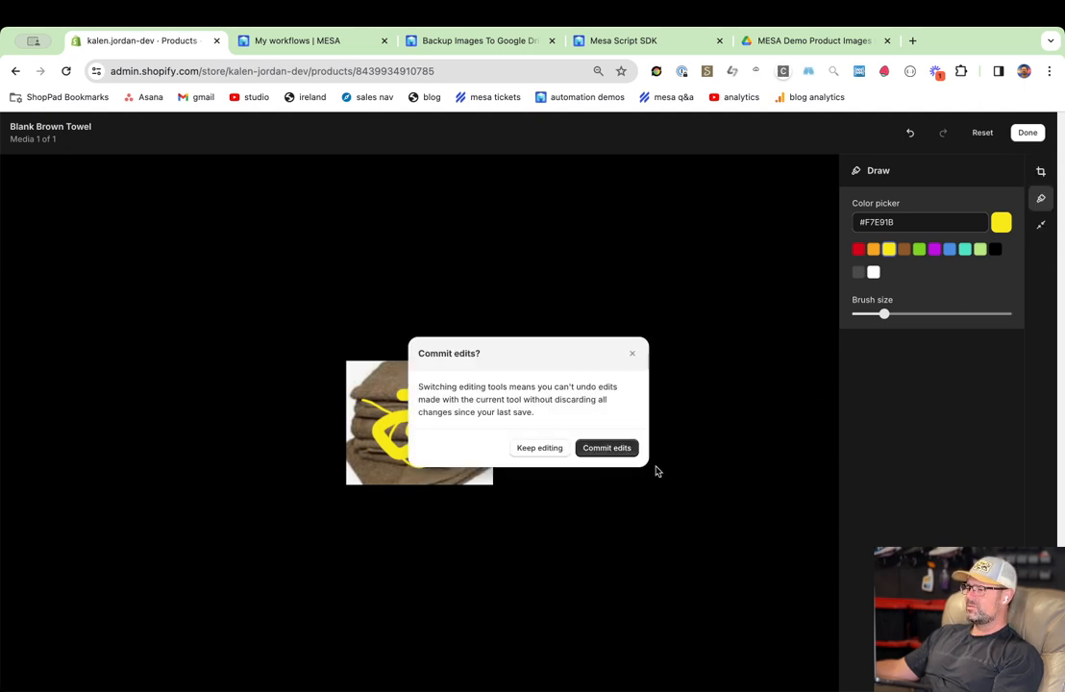
pyautogui.click(616, 450)
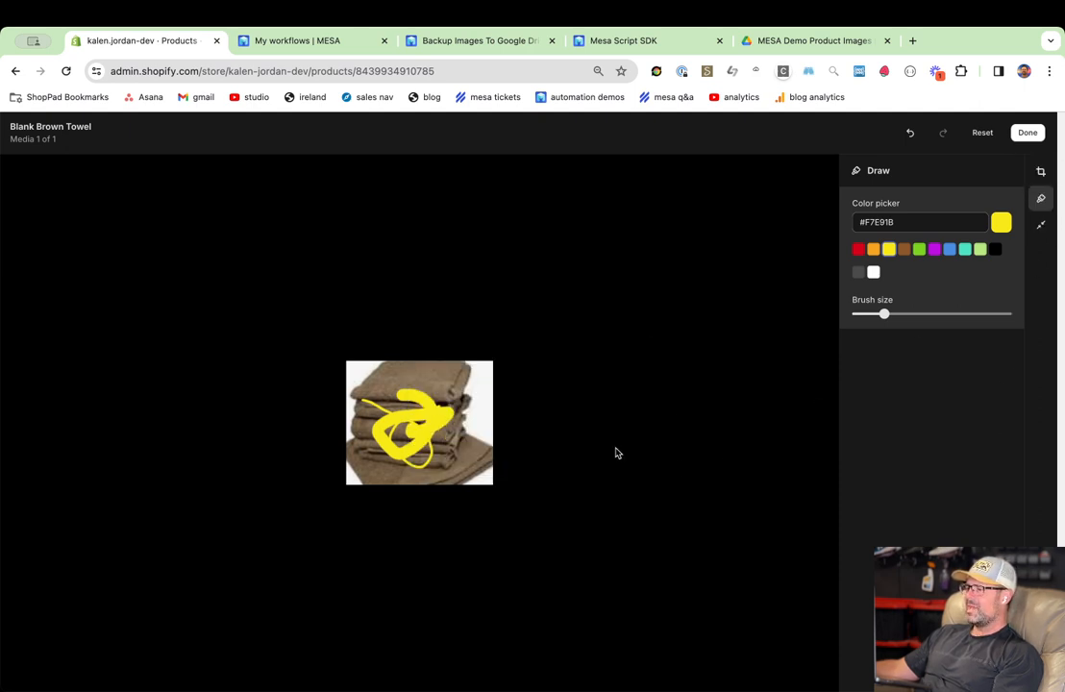
pyautogui.doubleClick(866, 172)
pyautogui.click(1025, 135)
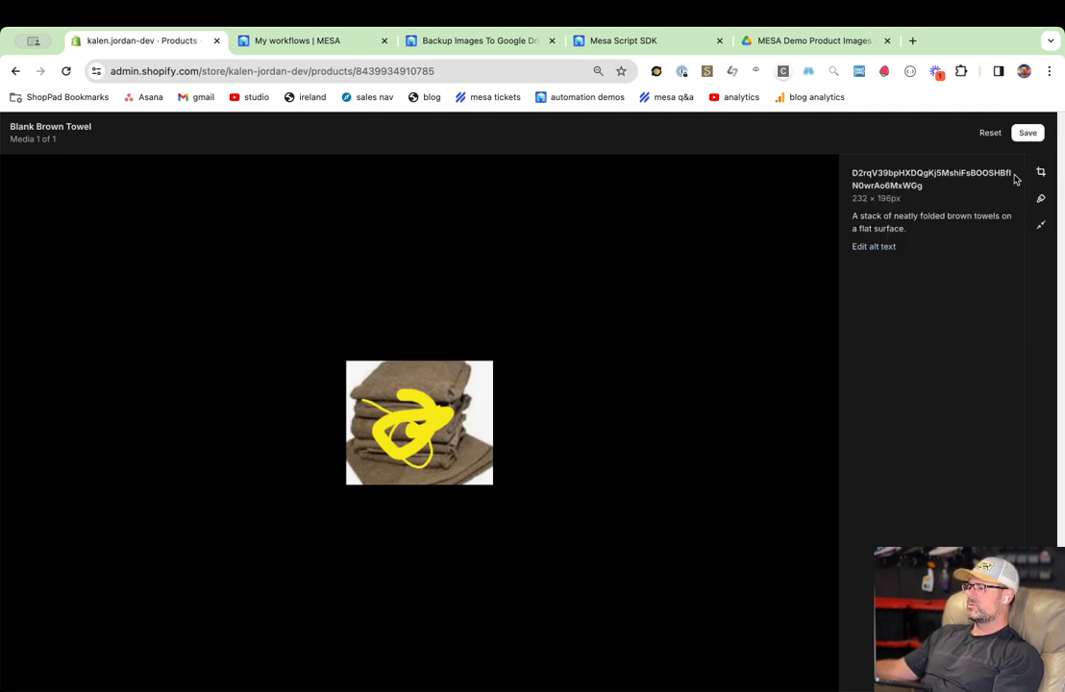
pyautogui.click(870, 248)
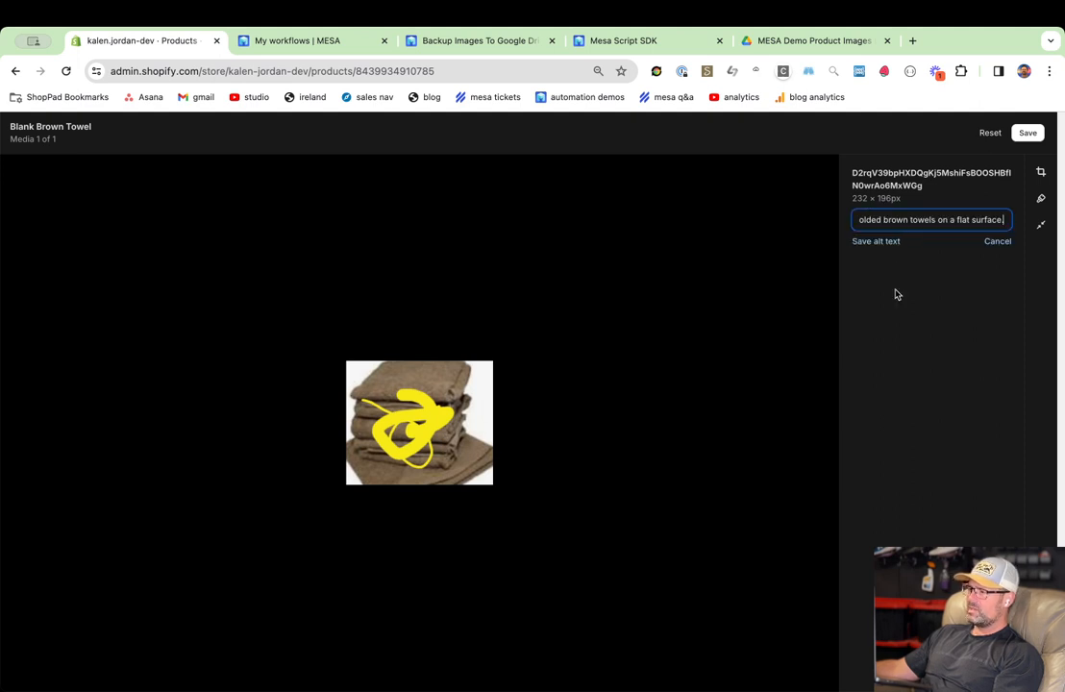
pyautogui.click(998, 241)
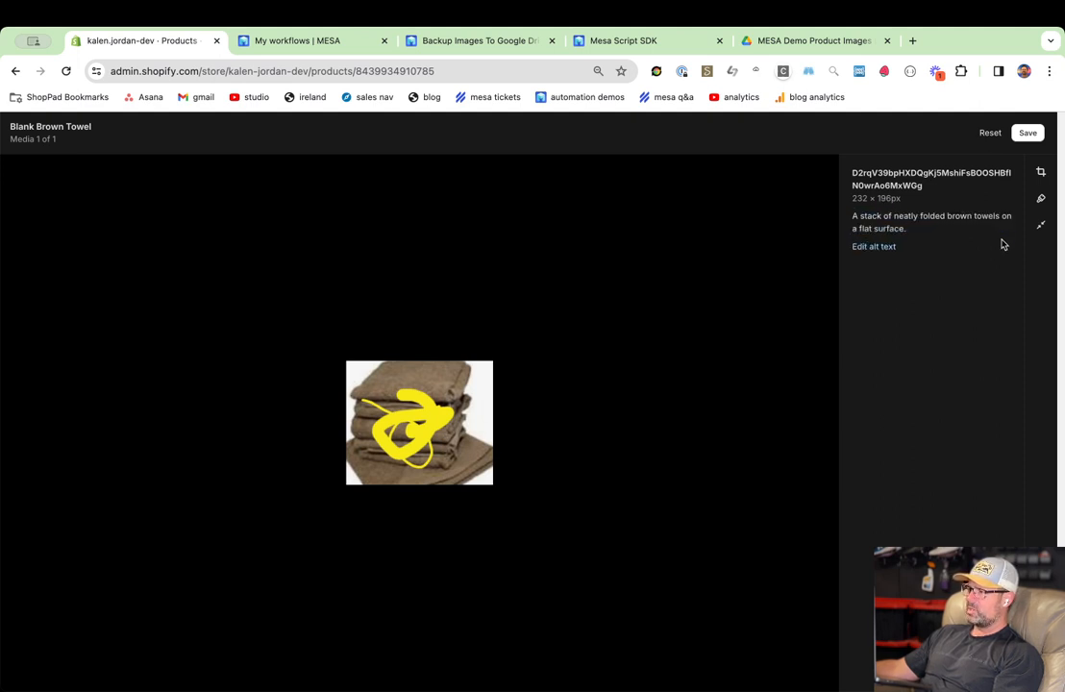
pyautogui.click(1027, 134)
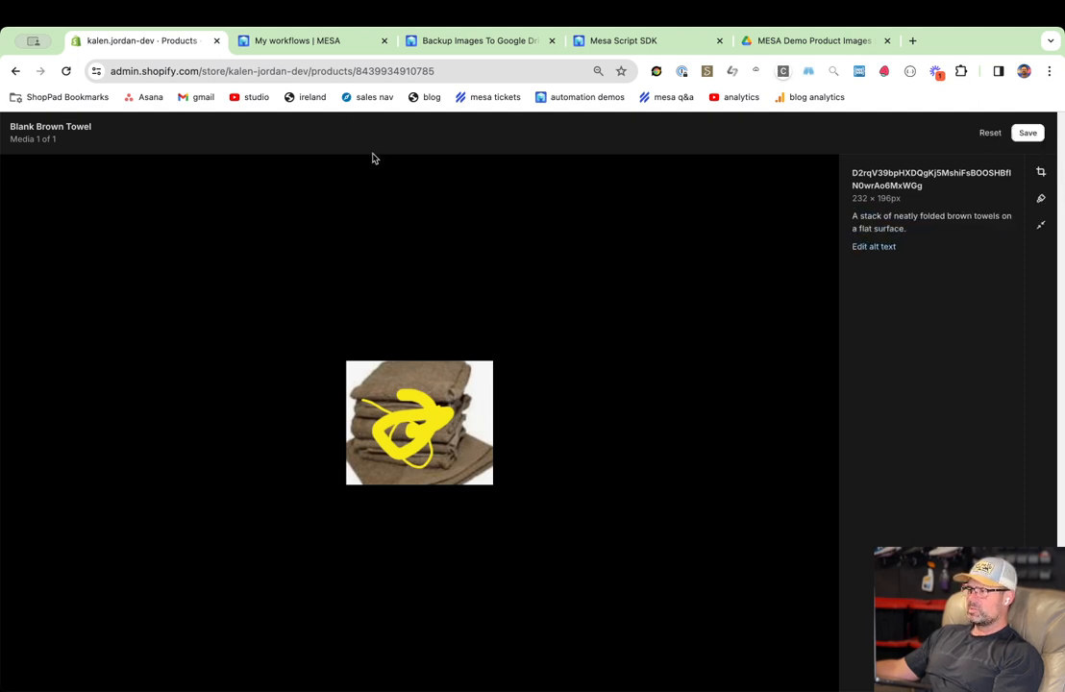
# Return to the Backup Images To Google Drive workflow, check the running test's activity and close the test results.
pyautogui.click(321, 42)
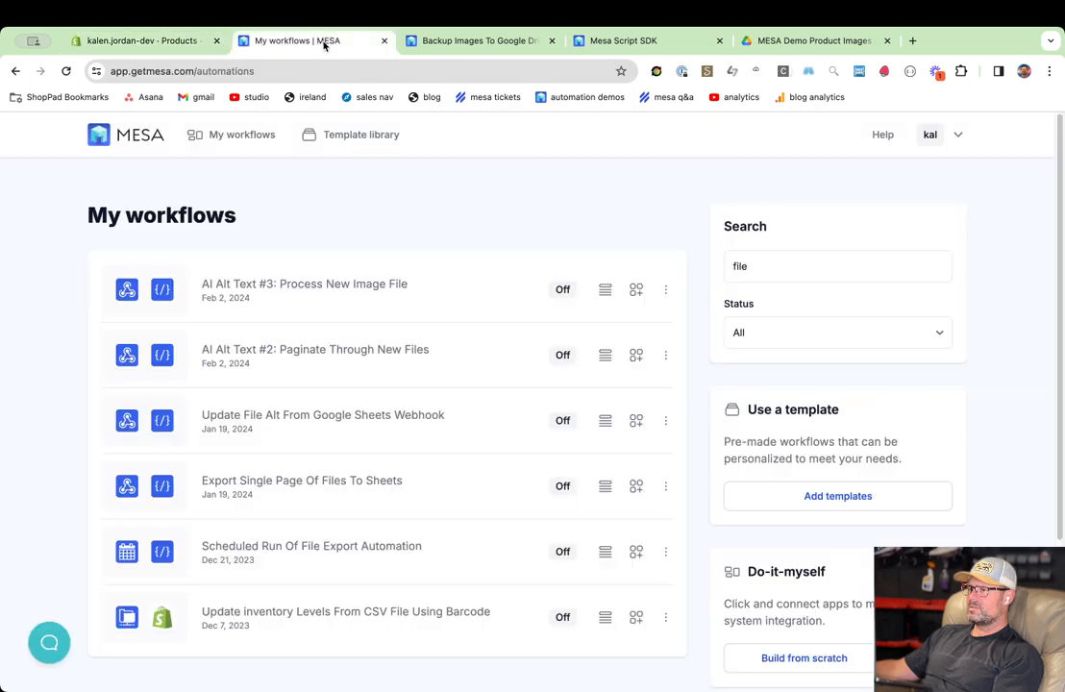
pyautogui.click(481, 42)
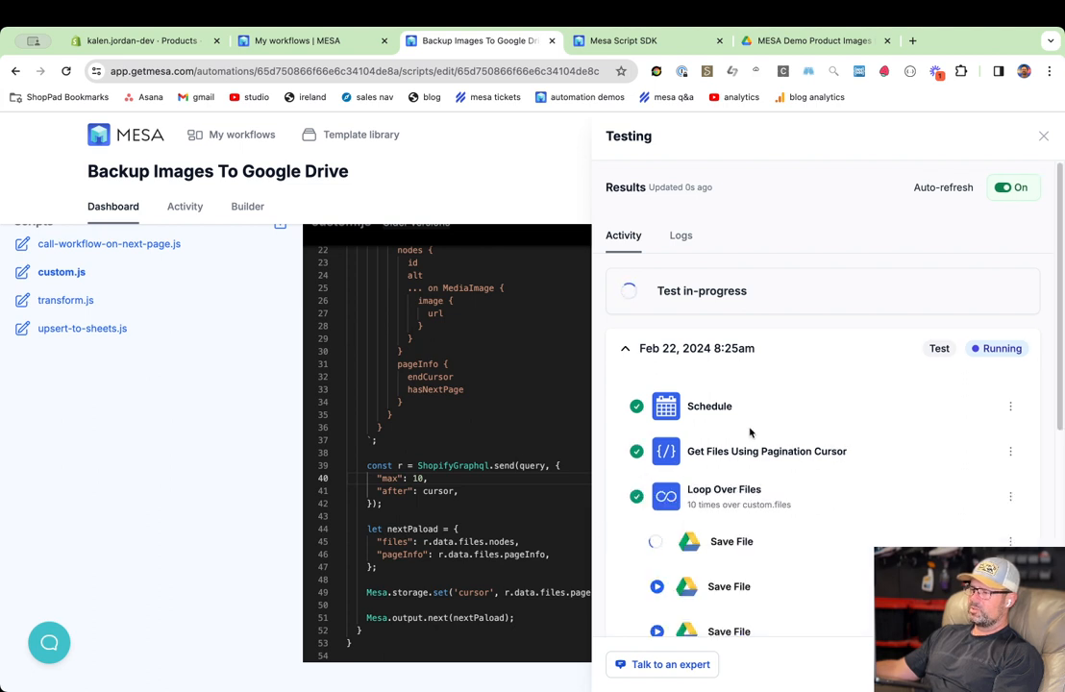
pyautogui.scroll(-1, 736, 451)
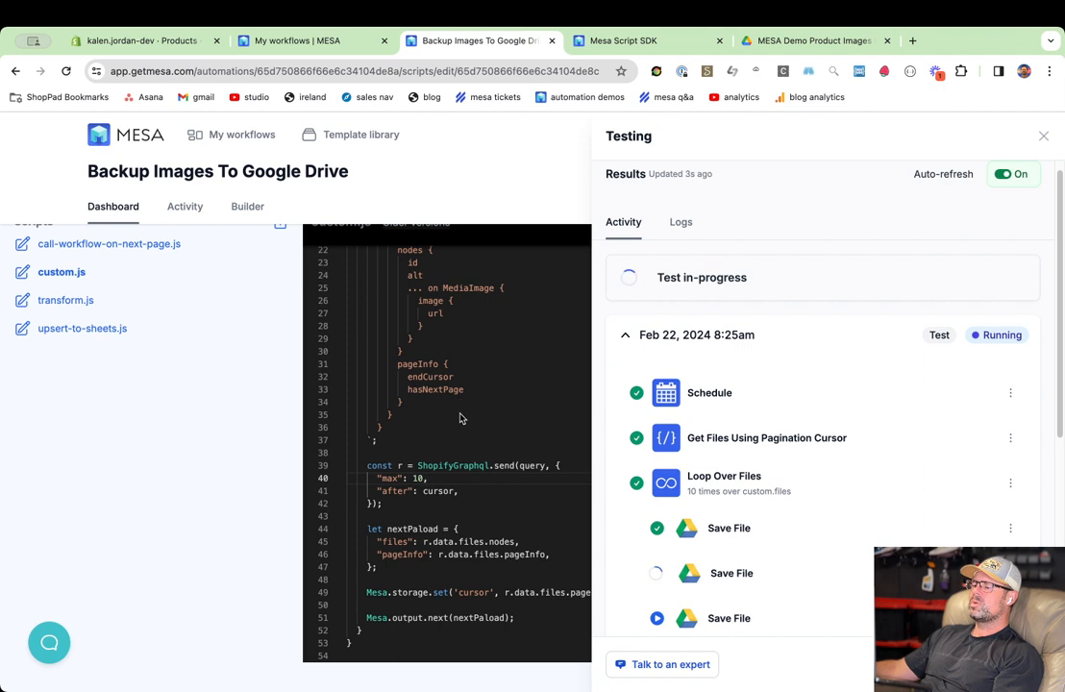
pyautogui.click(416, 590)
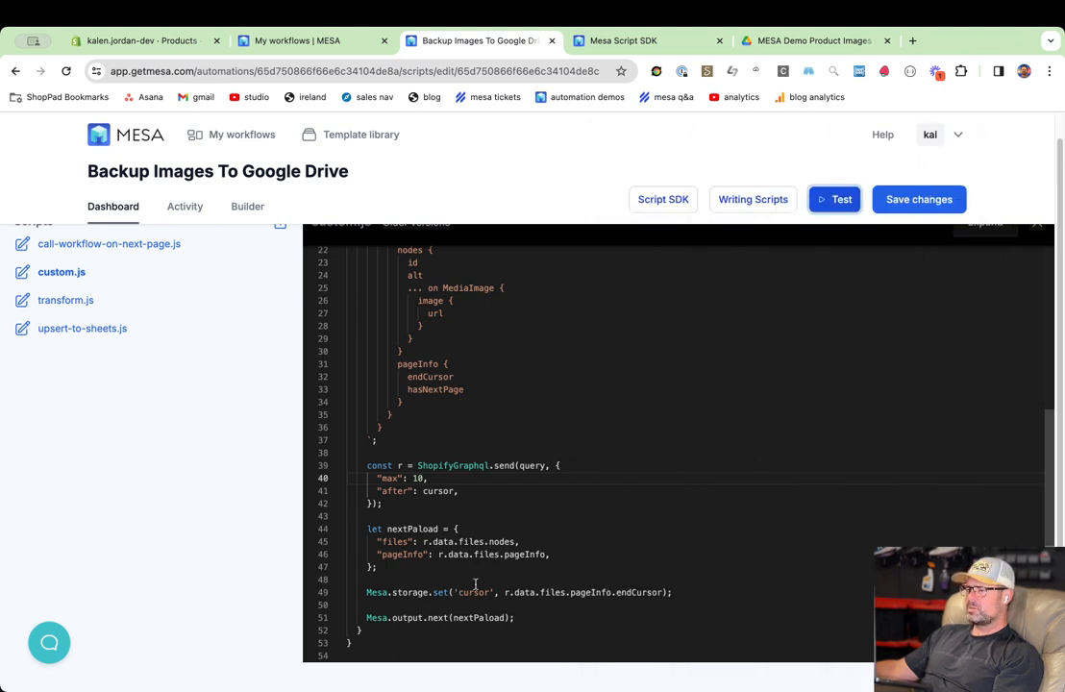
# Check the cursor entry in the workflow builder's Legacy Storage and reload the page.
pyautogui.click(247, 206)
pyautogui.scroll(-10, 577, 517)
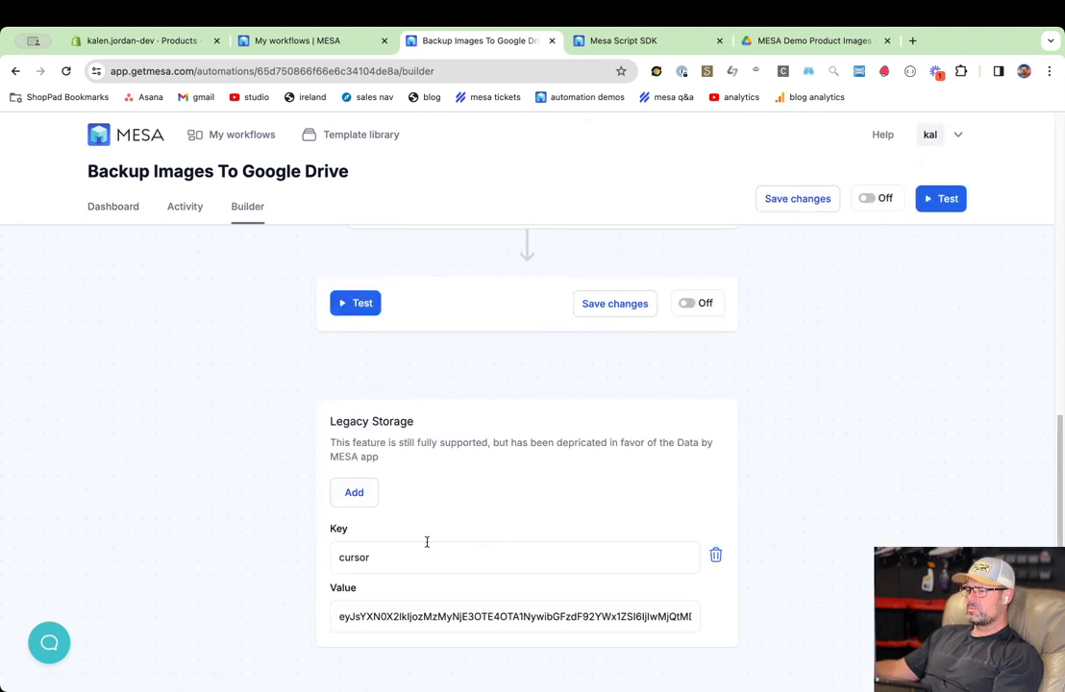
pyautogui.click(616, 556)
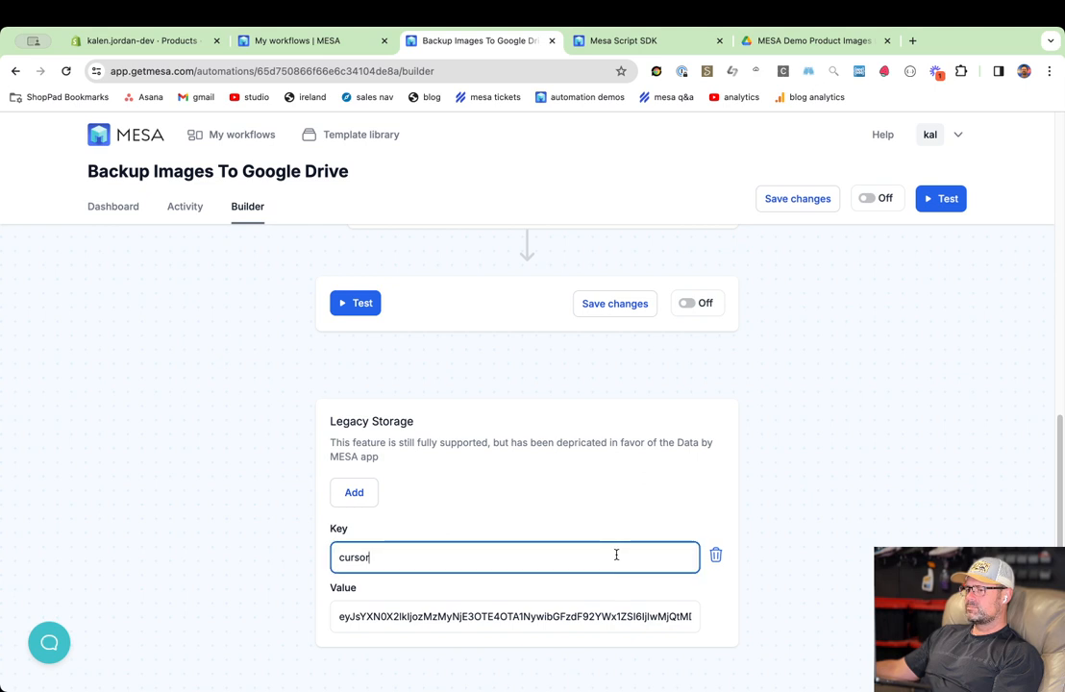
pyautogui.press('super+r')
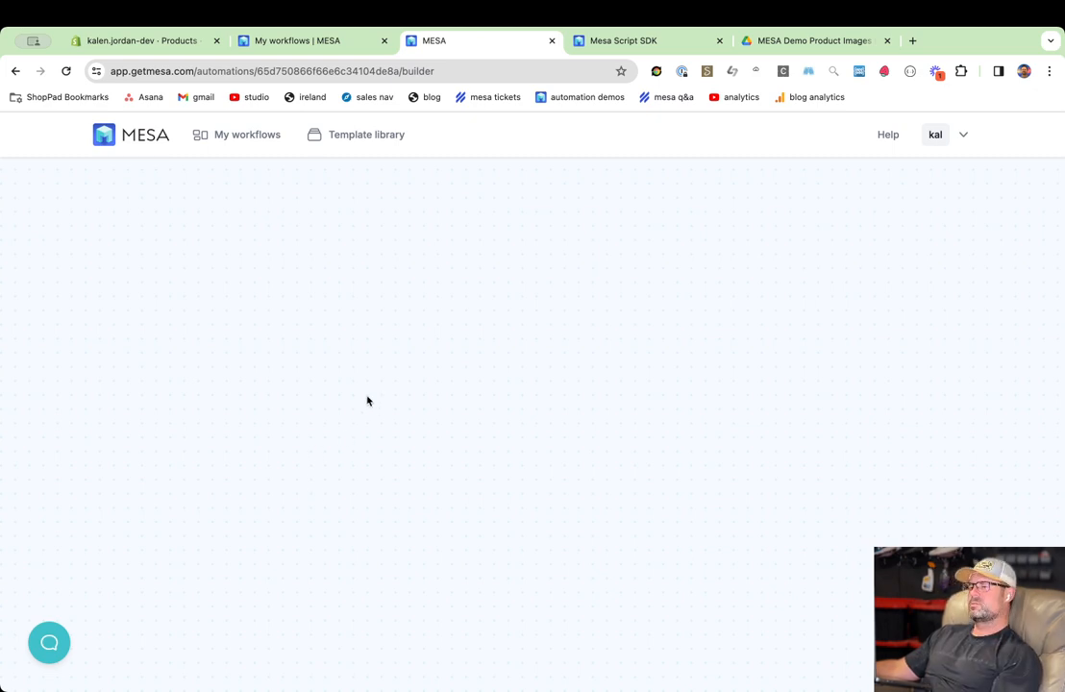
# Examine the files and pageInfo variables available to Loop Over Files in the 8:24am test run.
pyautogui.click(183, 206)
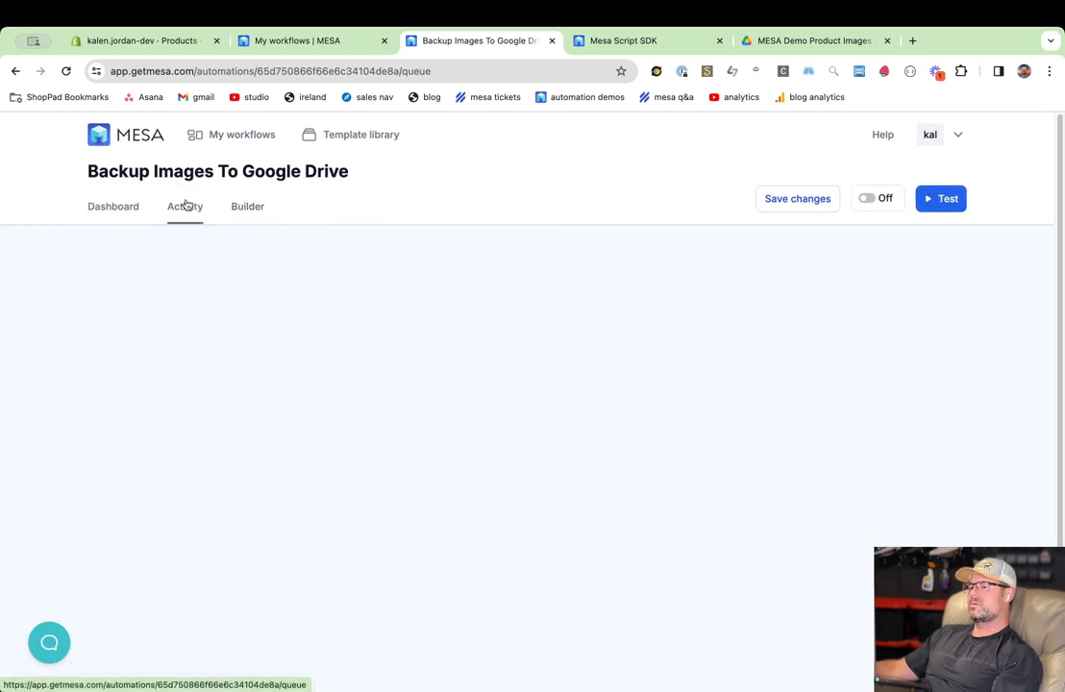
pyautogui.click(433, 347)
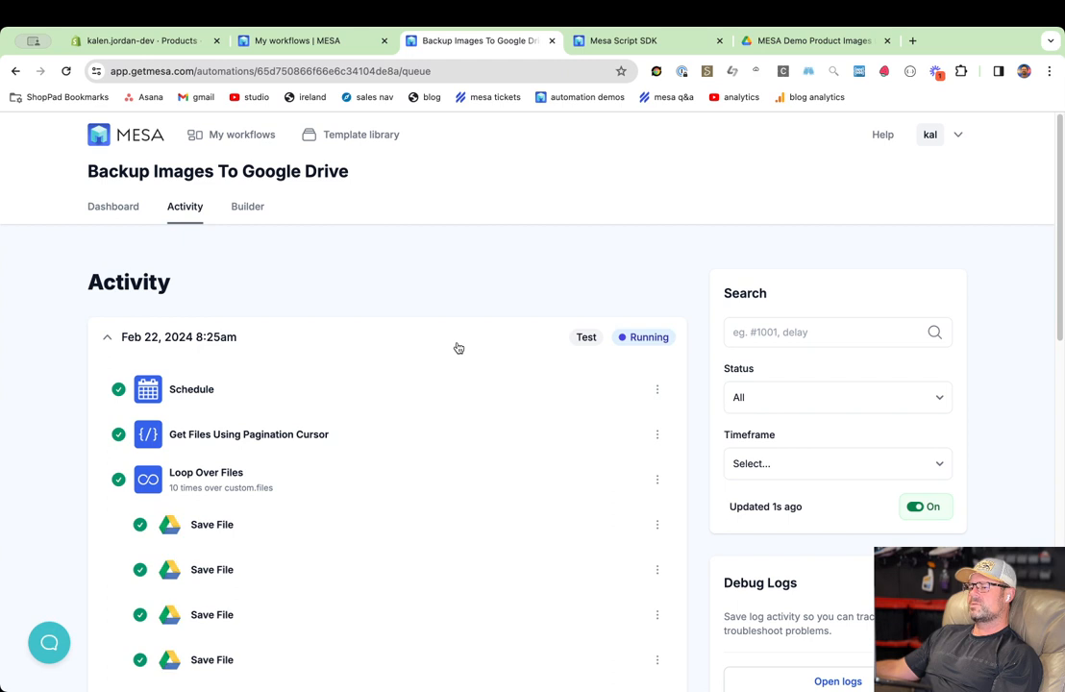
pyautogui.click(459, 347)
pyautogui.click(449, 392)
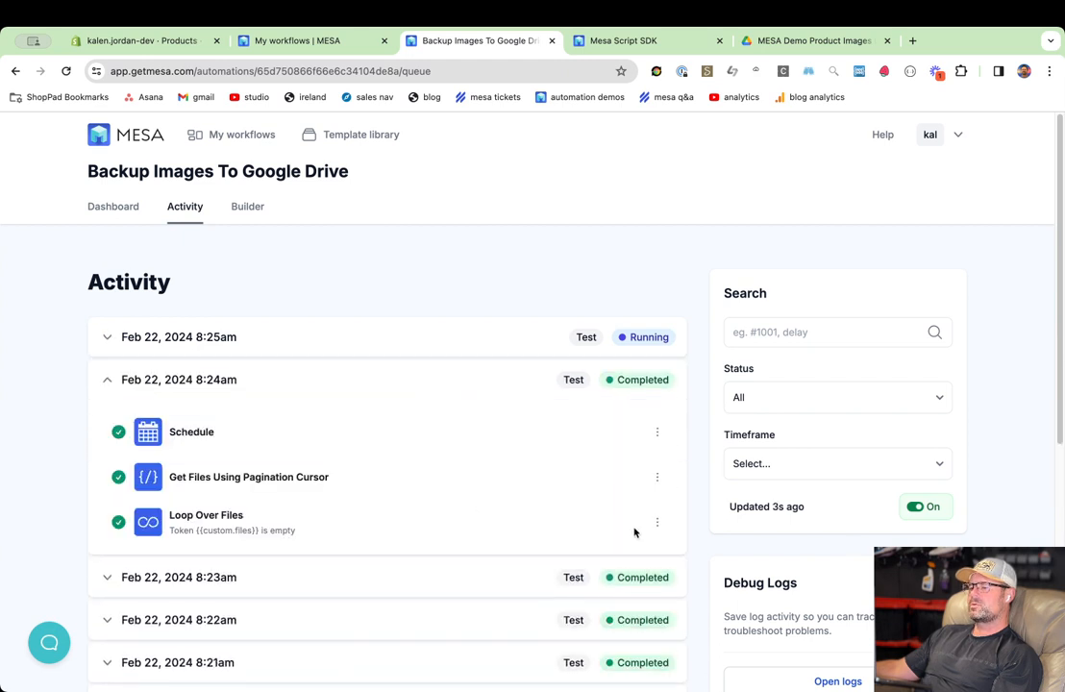
pyautogui.click(657, 522)
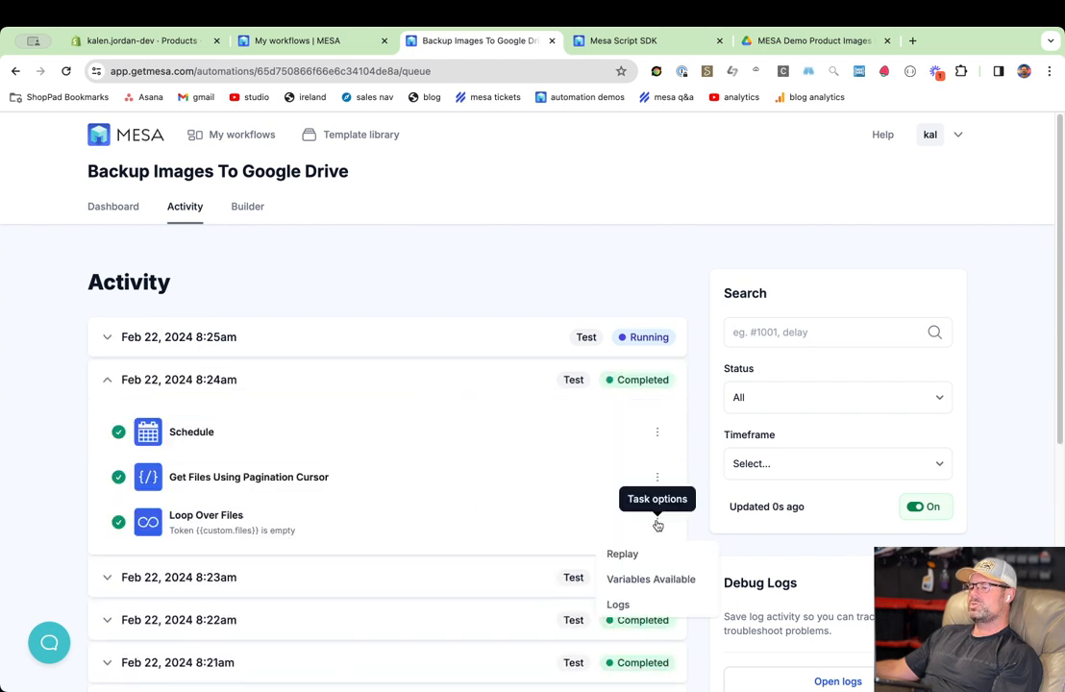
pyautogui.click(639, 580)
pyautogui.click(36, 235)
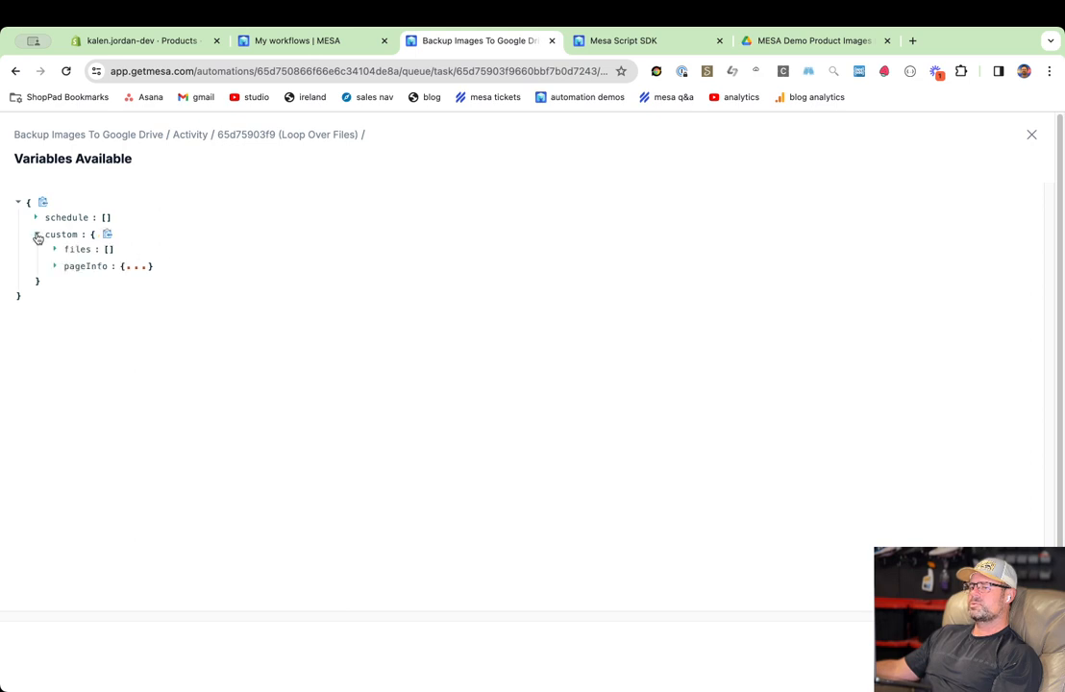
pyautogui.click(55, 266)
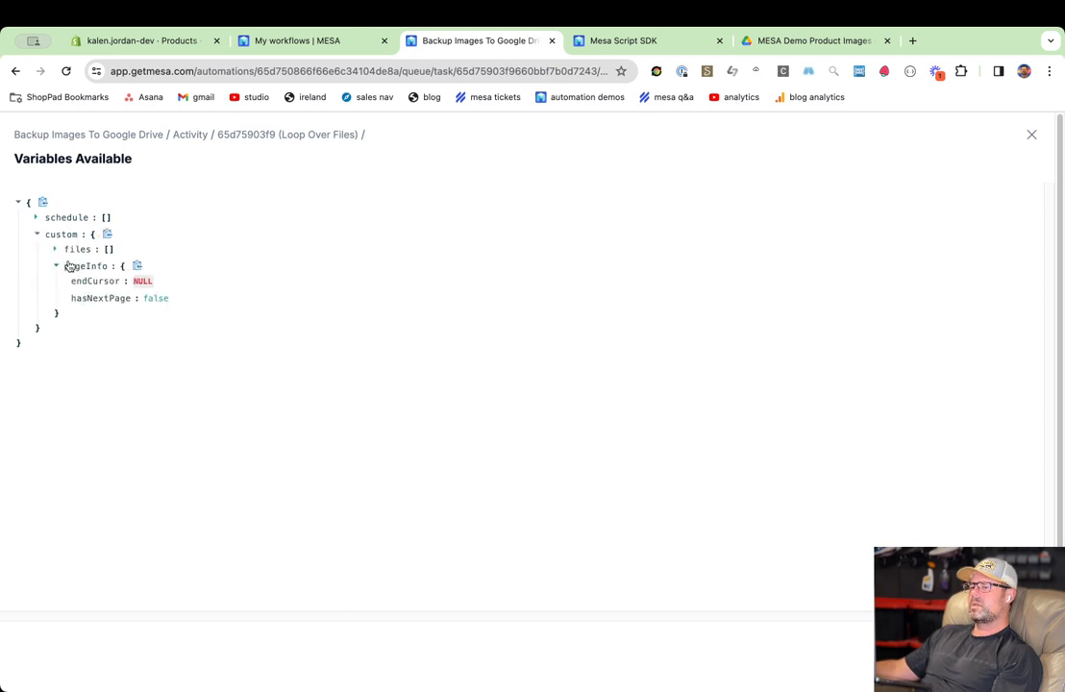
pyautogui.click(54, 251)
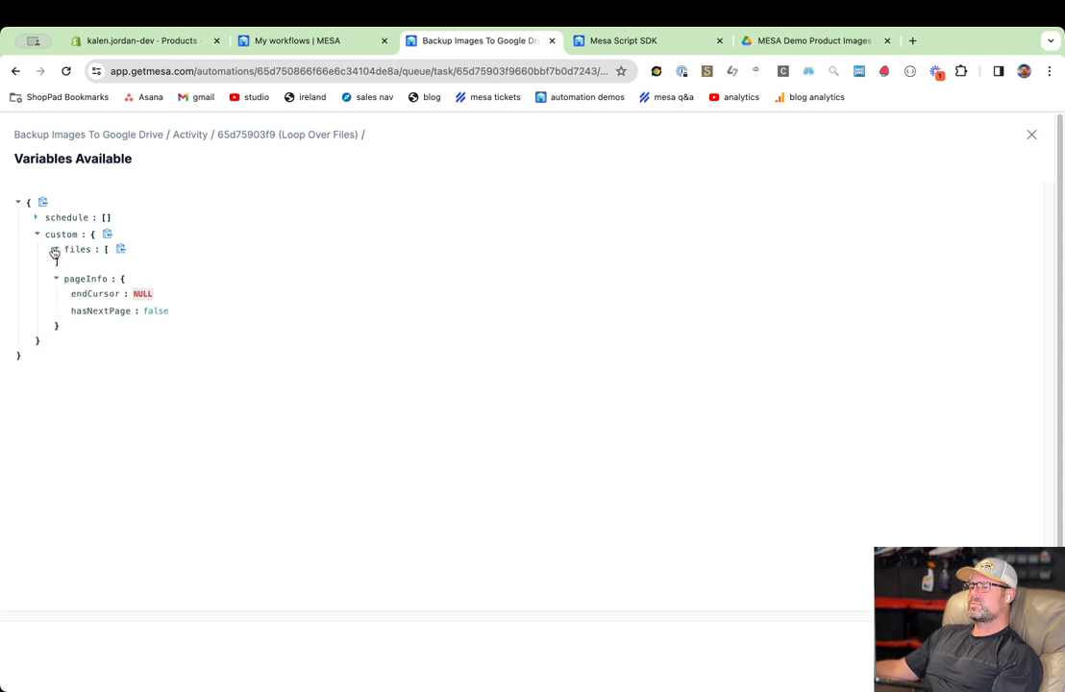
pyautogui.doubleClick(95, 312)
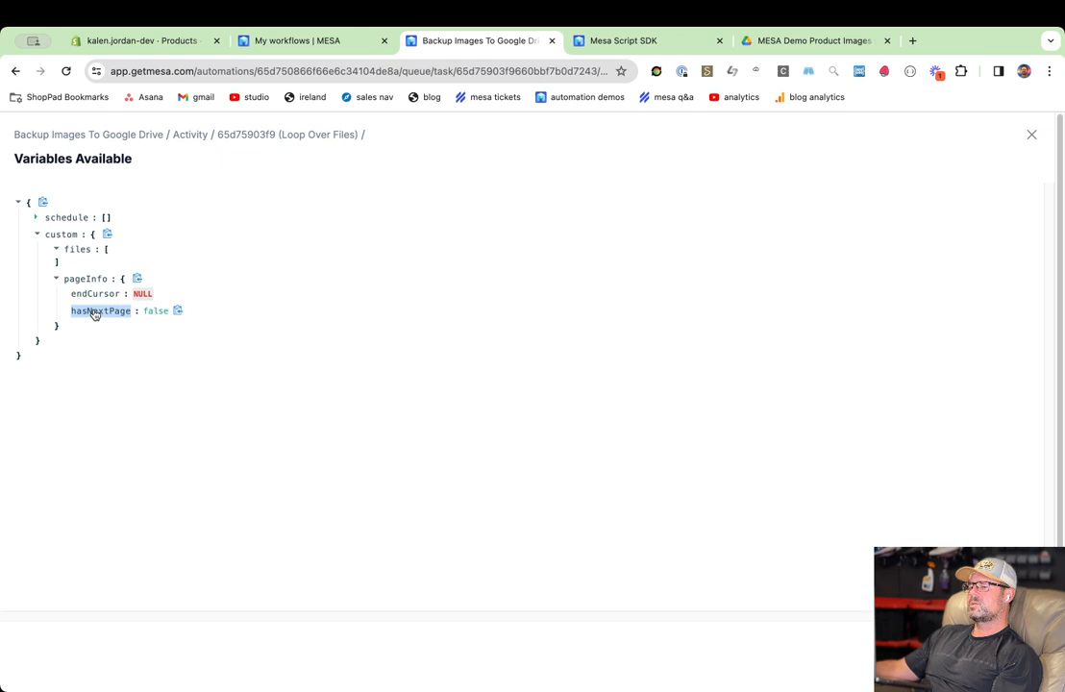
pyautogui.click(1033, 140)
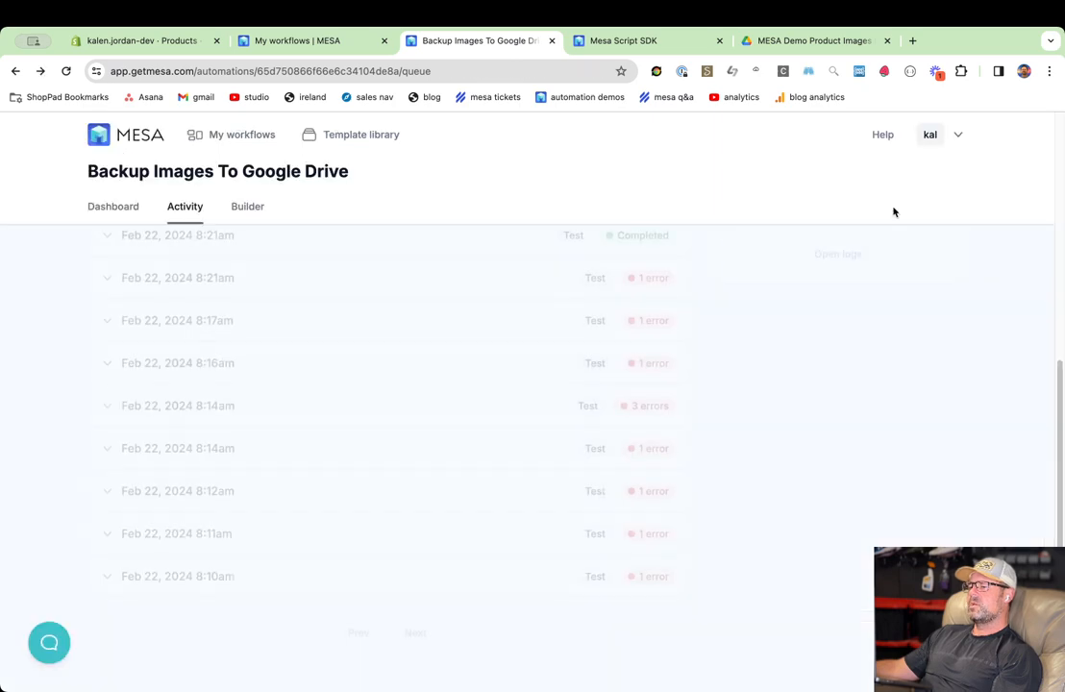
# Examine the pageInfo endCursor variable available to Loop Over Files in the 8:23am test run.
pyautogui.scroll(5, 288, 384)
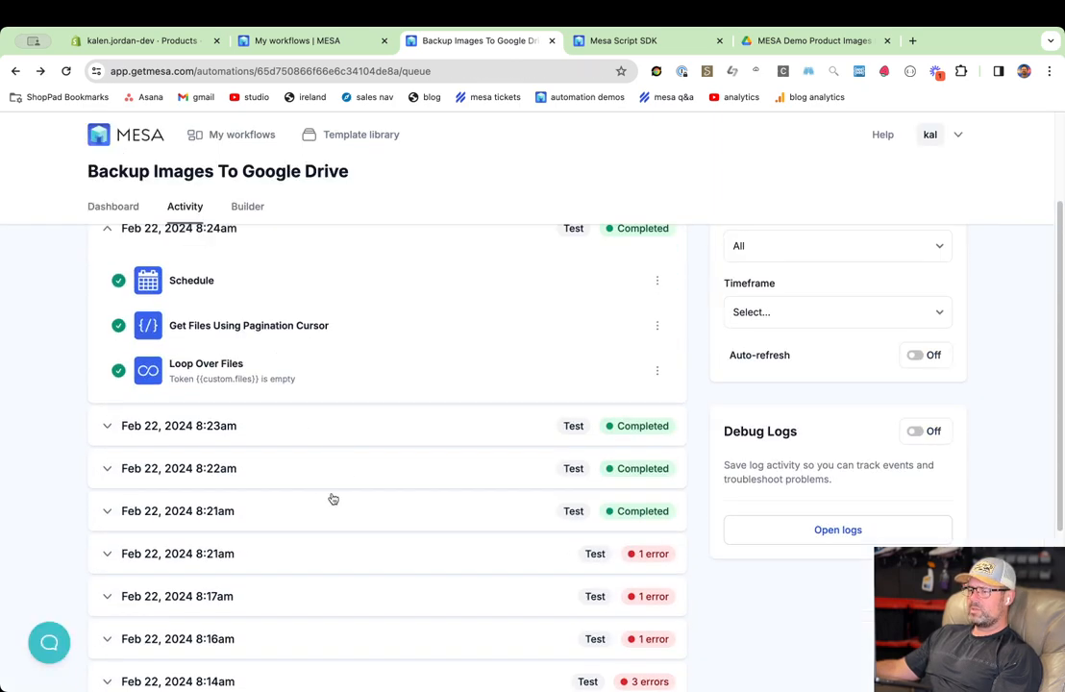
pyautogui.click(310, 426)
pyautogui.scroll(-2, 307, 505)
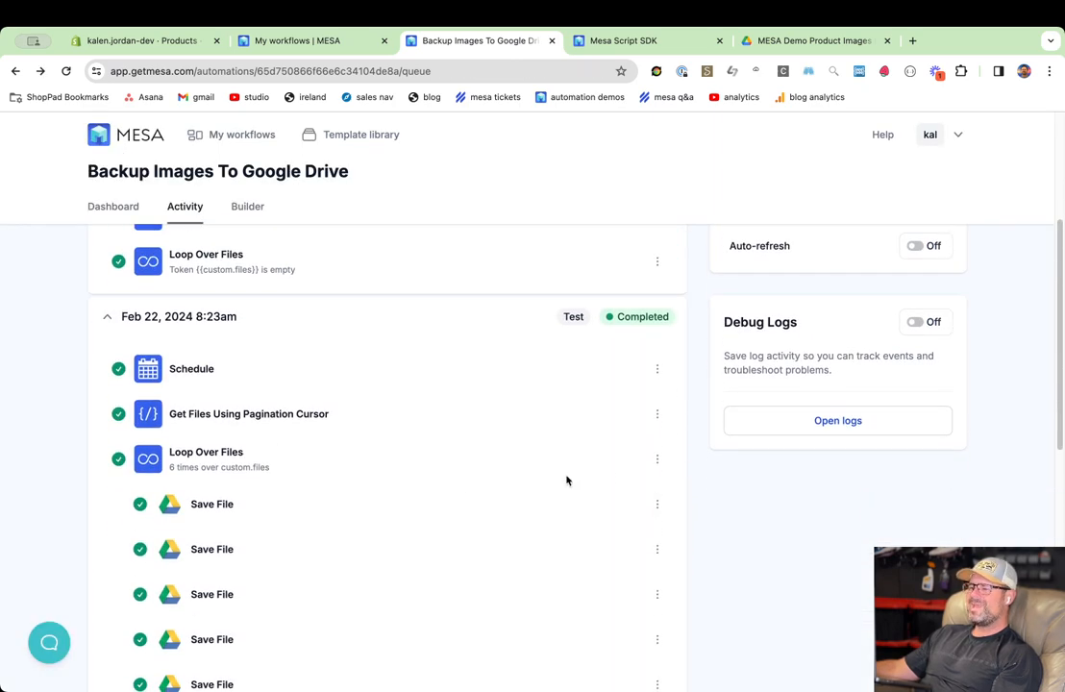
pyautogui.click(659, 460)
pyautogui.click(642, 518)
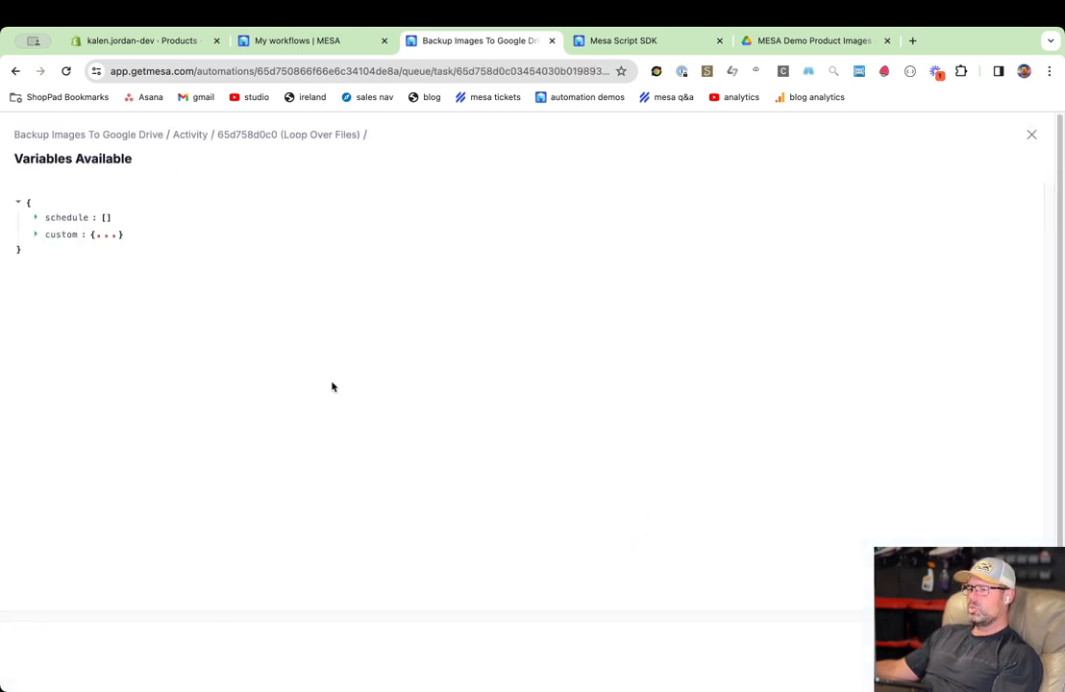
pyautogui.click(35, 234)
pyautogui.click(56, 267)
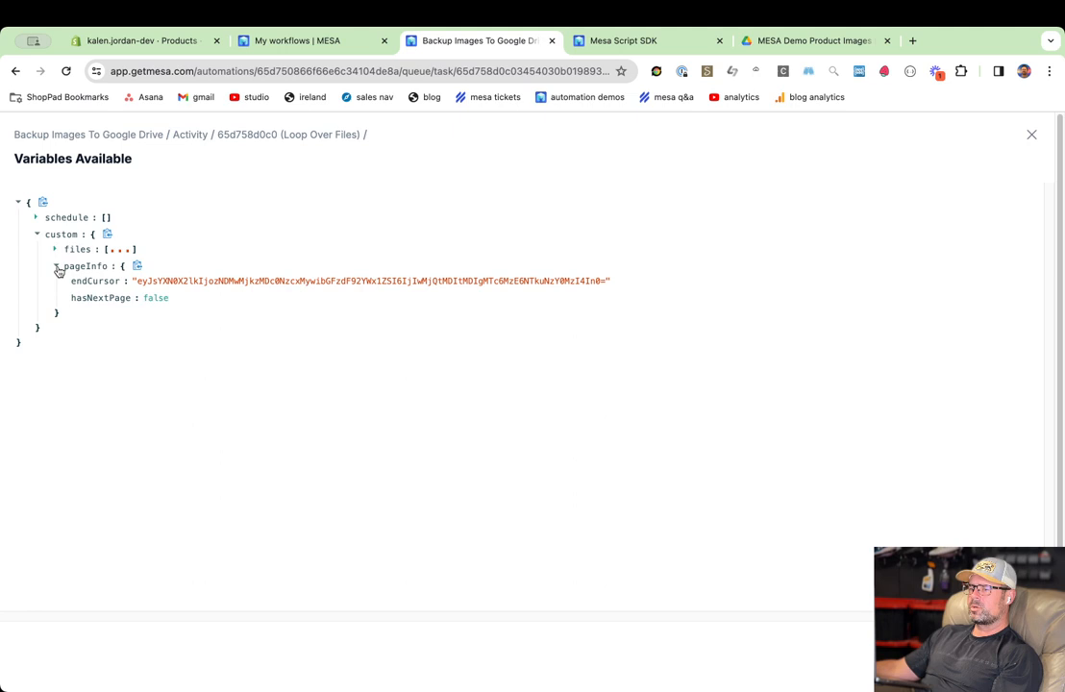
pyautogui.doubleClick(175, 282)
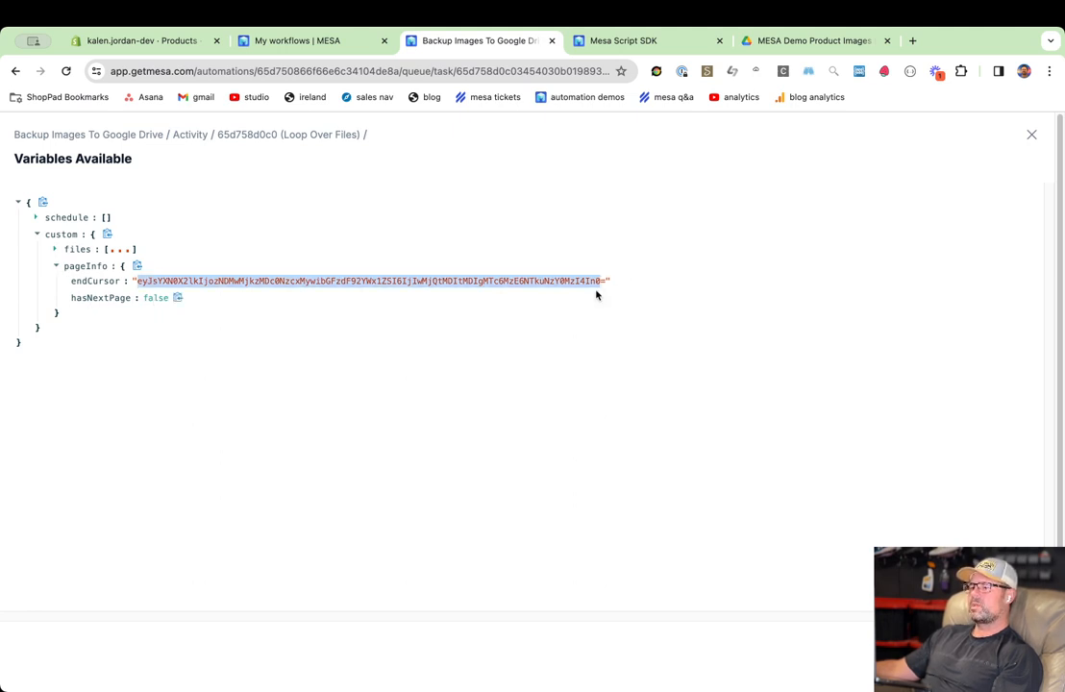
pyautogui.click(1032, 137)
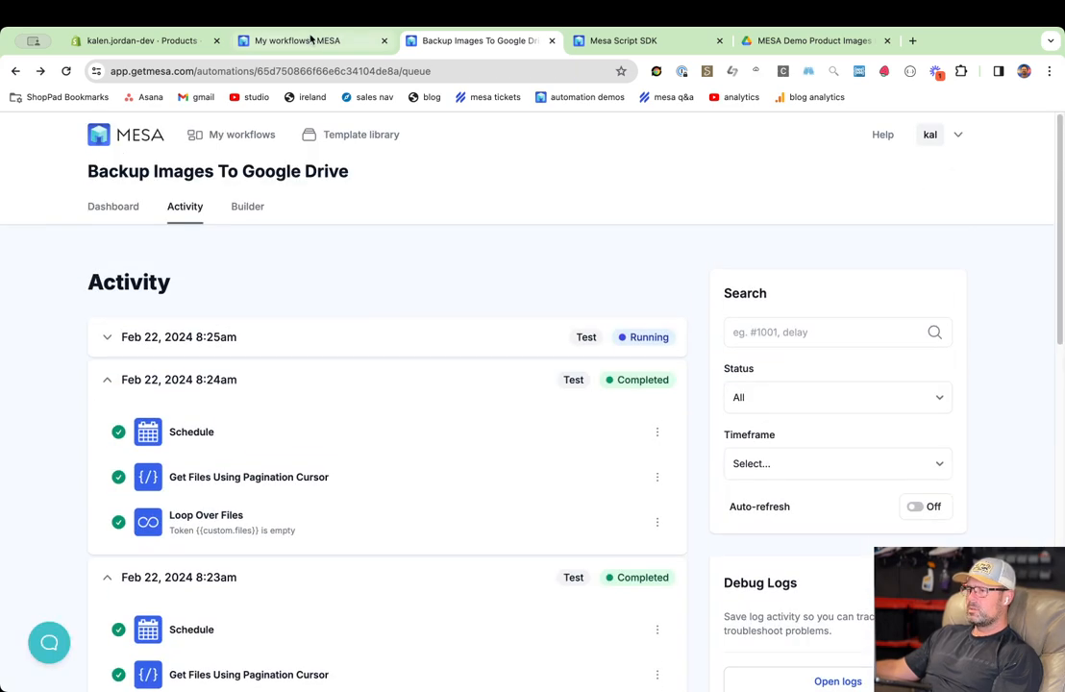
# Open the custom.js script of the Get Files Using Pagination Cursor step at the code that stores the cursor.
pyautogui.click(248, 205)
pyautogui.scroll(-2, 351, 428)
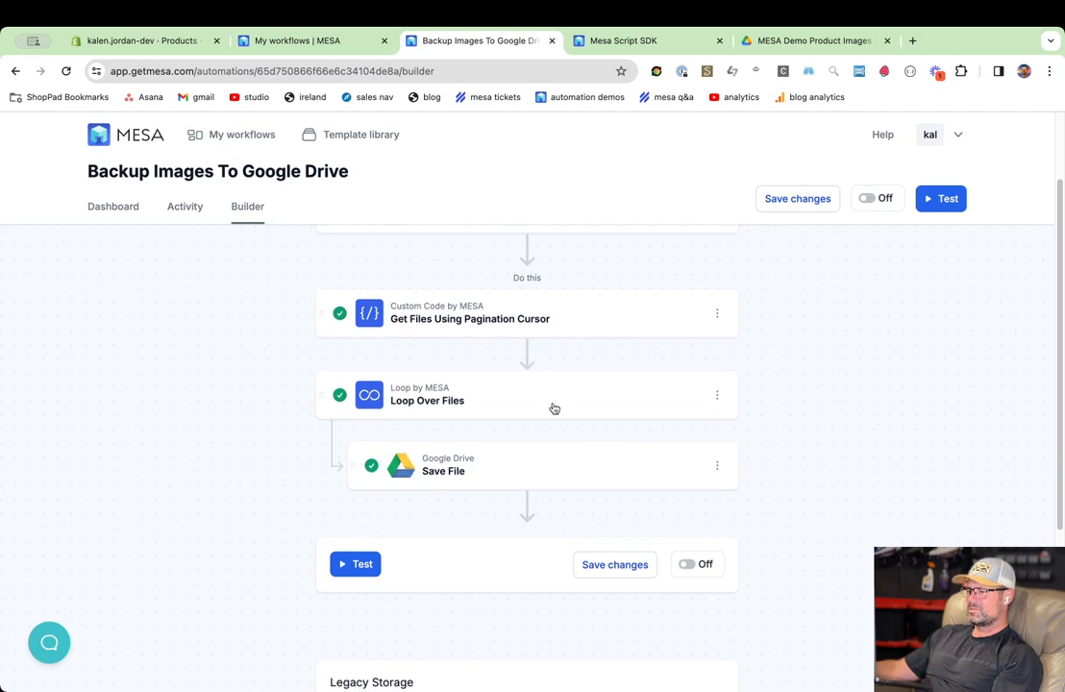
pyautogui.click(601, 329)
pyautogui.click(406, 492)
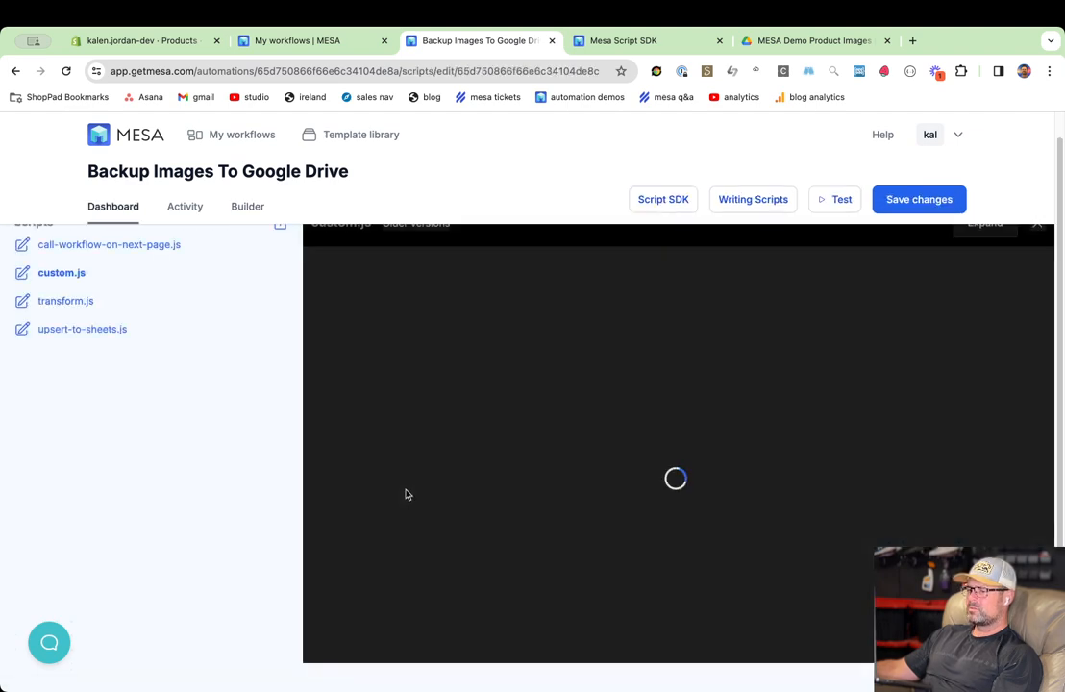
pyautogui.scroll(-2, 404, 486)
pyautogui.scroll(-5, 394, 359)
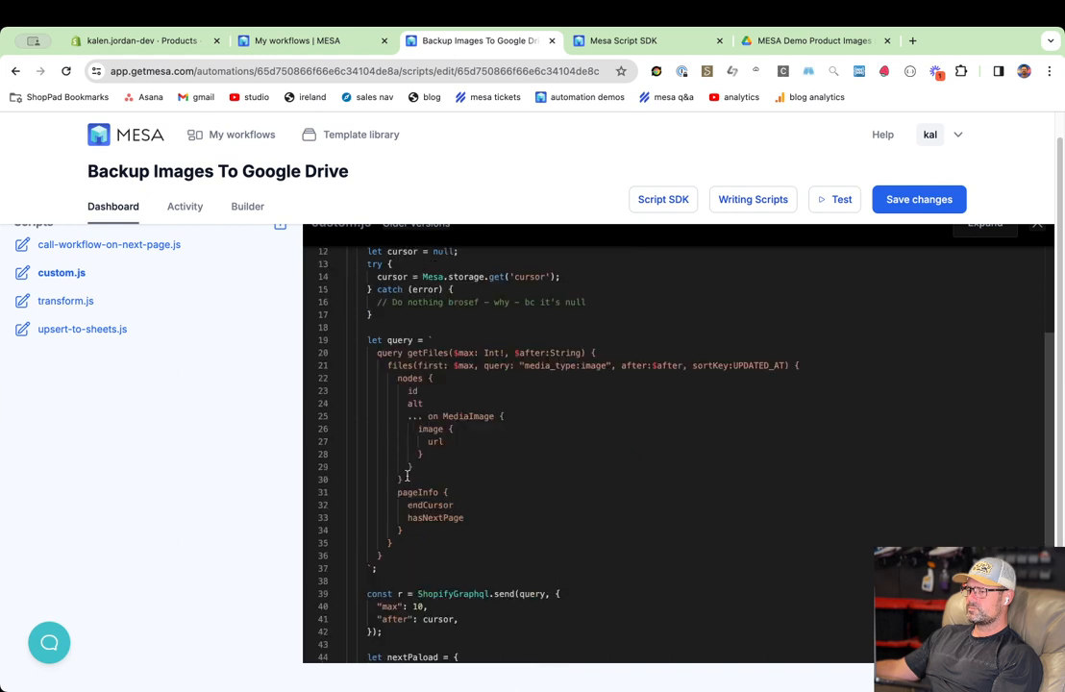
# Add an if condition testing r.data.files.pageInfo.endCursor above the Mesa.storage.set line in custom.js.
pyautogui.click(416, 577)
pyautogui.press('Return')
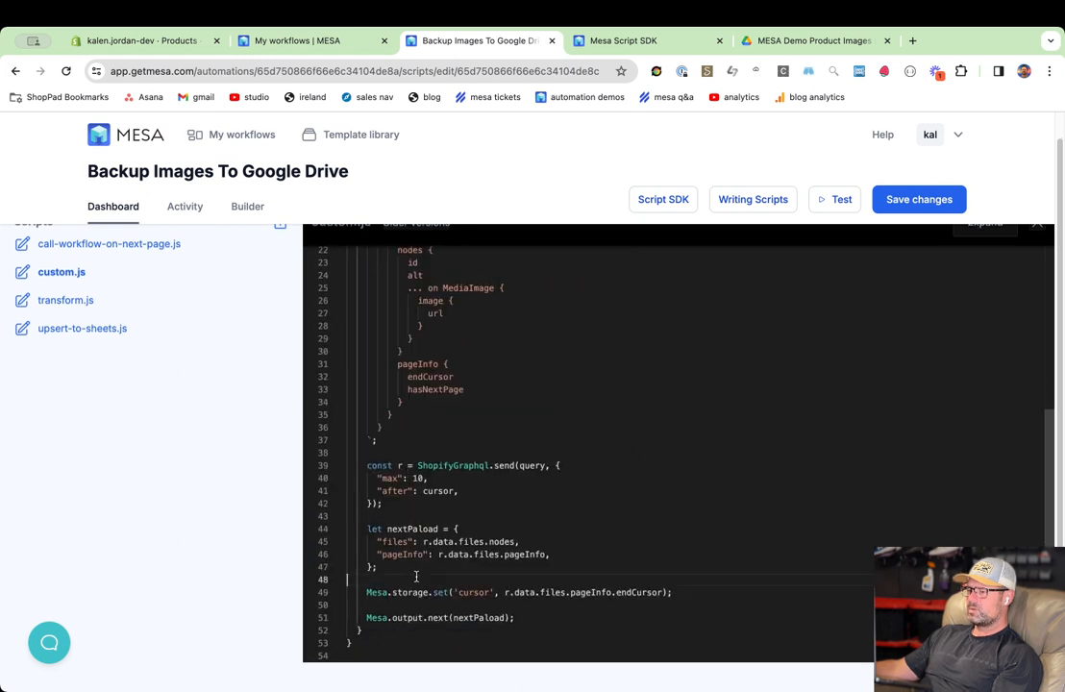
pyautogui.write('if (')
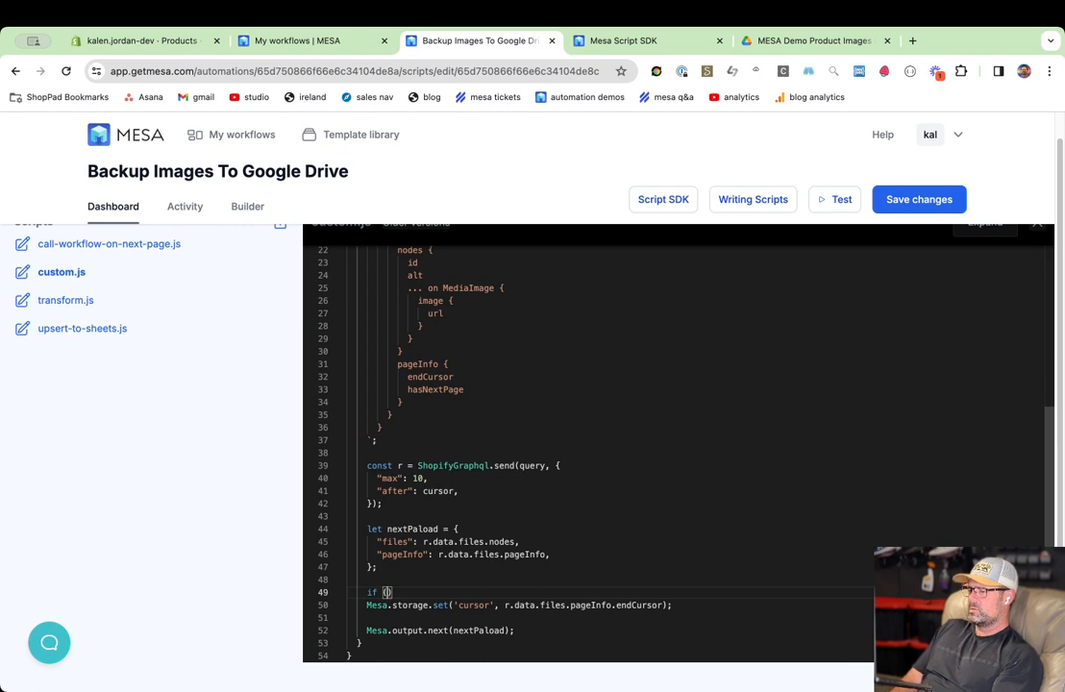
pyautogui.press('Down')
pyautogui.press('Right')
pyautogui.press('Right')
pyautogui.press('shift+super+Right')
pyautogui.press('super+c')
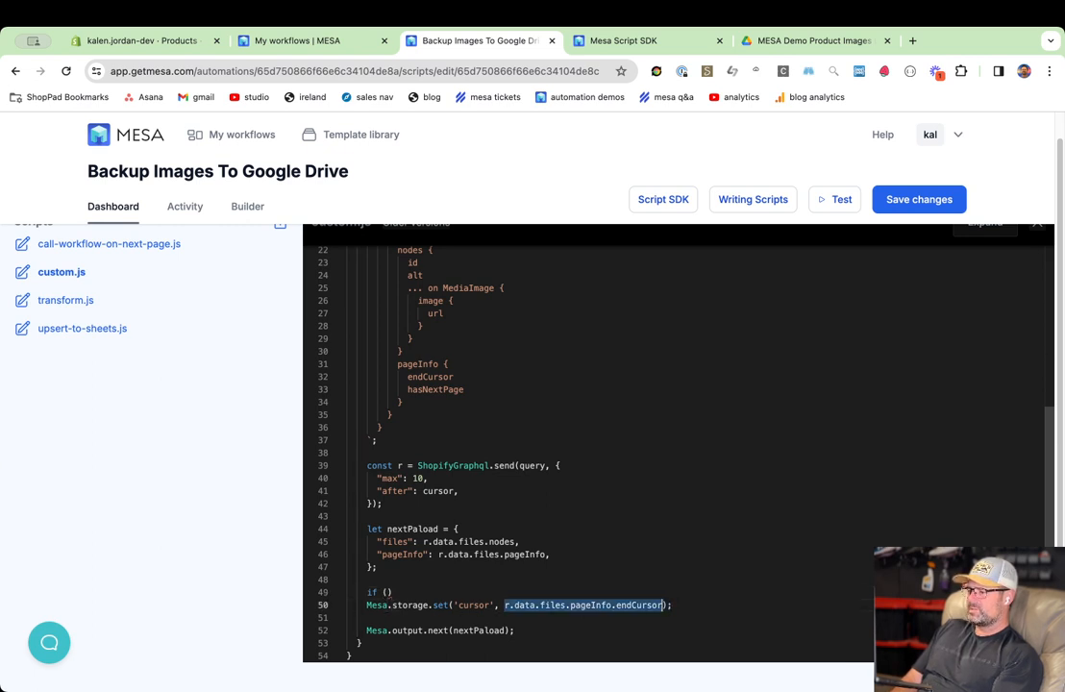
pyautogui.press('Up')
pyautogui.press('super+v')
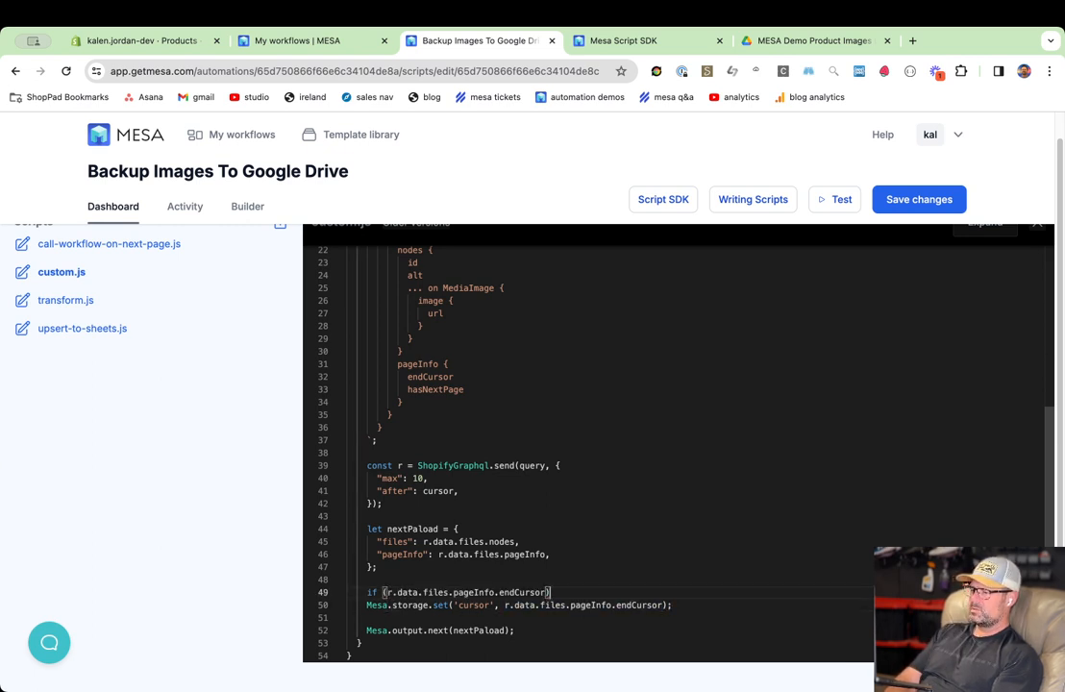
# Wrap the Mesa.storage.set cursor line inside the if block with braces, indent it, and save the script.
pyautogui.write('{')
pyautogui.press('Return')
pyautogui.press('Down')
pyautogui.press('Down')
pyautogui.press('super+x')
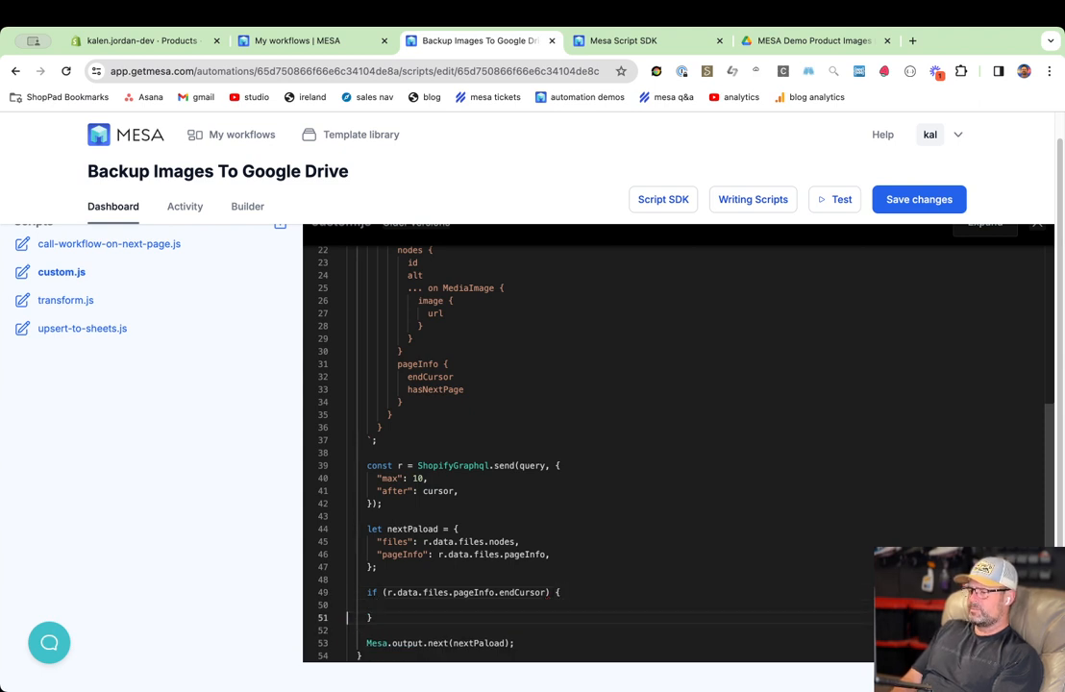
pyautogui.press('Up')
pyautogui.press('Up')
pyautogui.press('super+v')
pyautogui.press('BackSpace')
pyautogui.press('super+Left')
pyautogui.press('Tab')
pyautogui.press('Up')
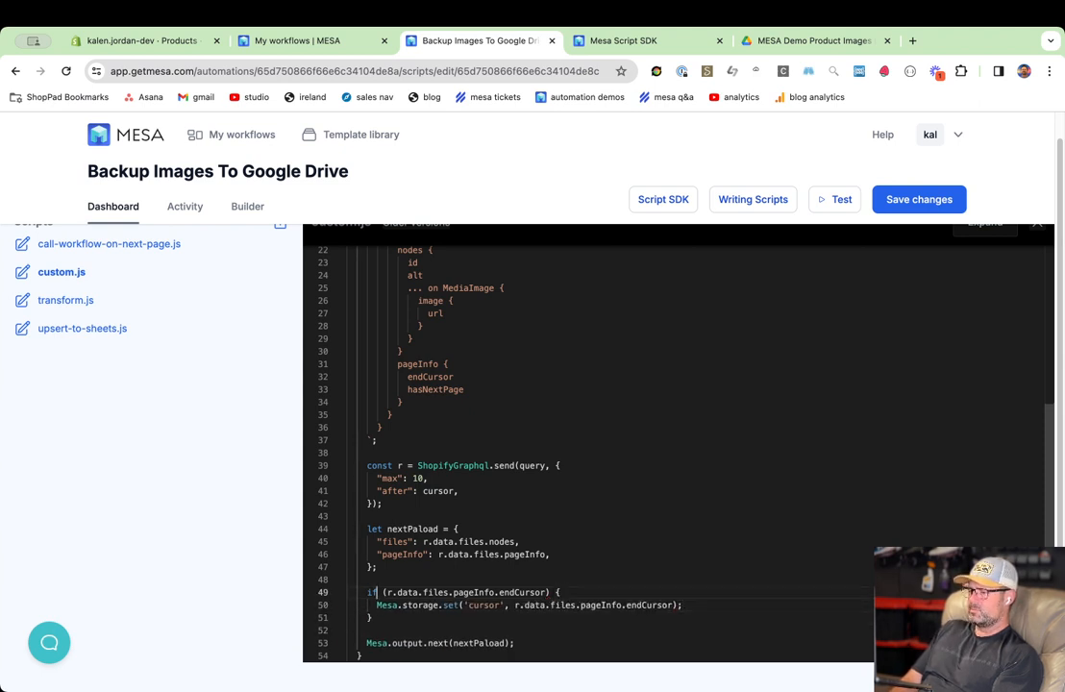
pyautogui.press('super+s')
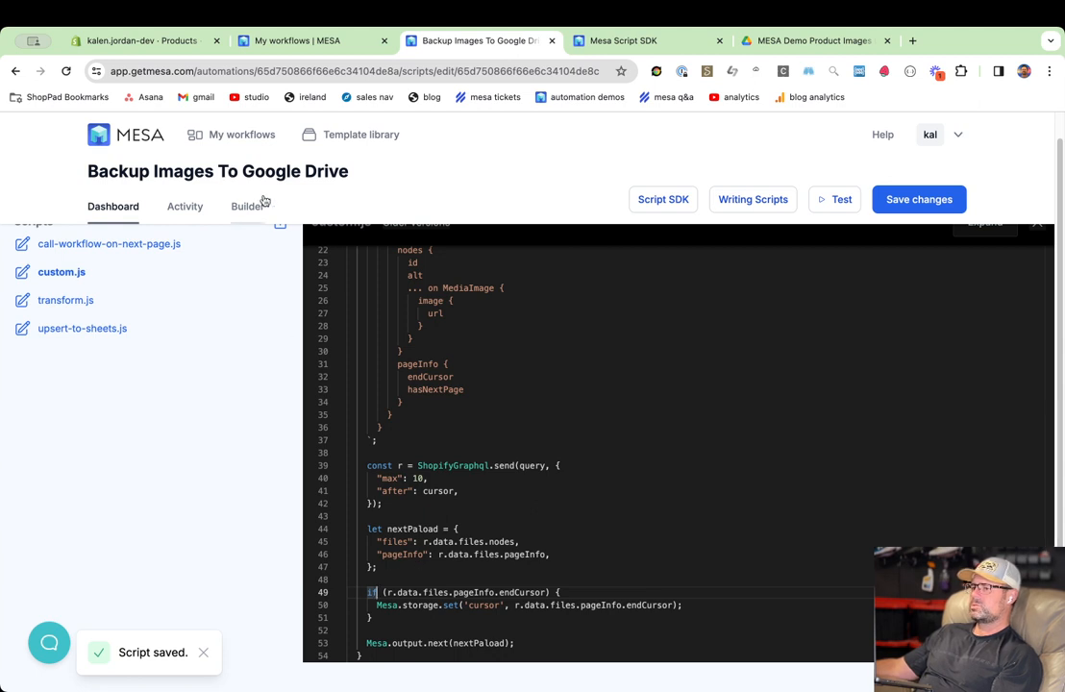
# Collapse the Save File step in the builder and review the 8:25am test run in the workflow's activity.
pyautogui.click(249, 207)
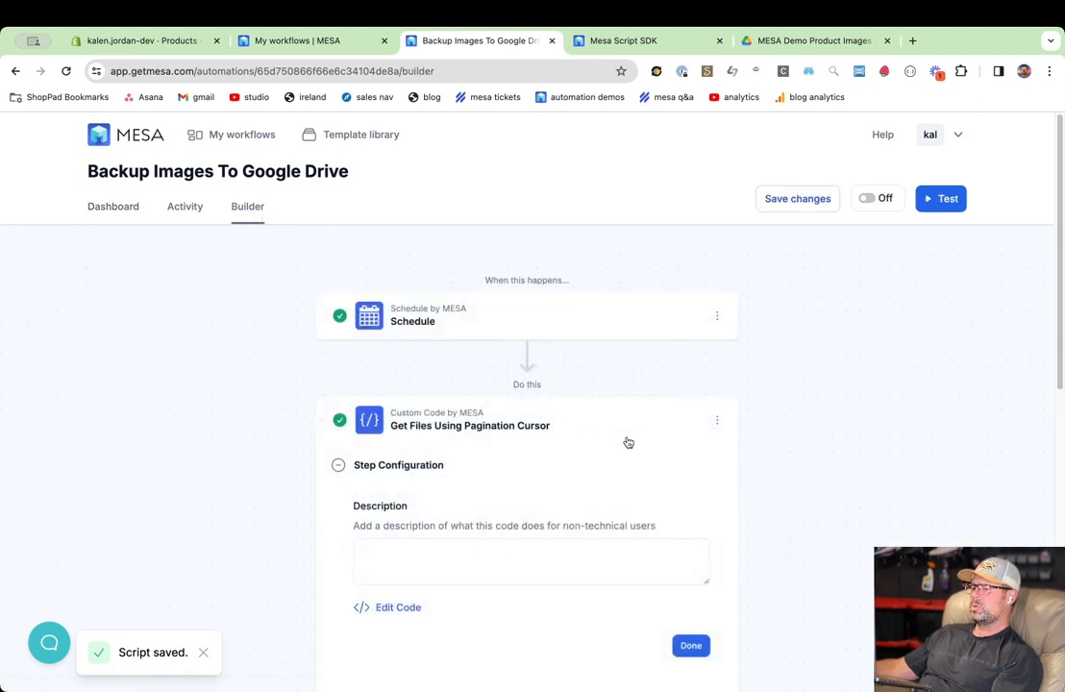
pyautogui.click(624, 572)
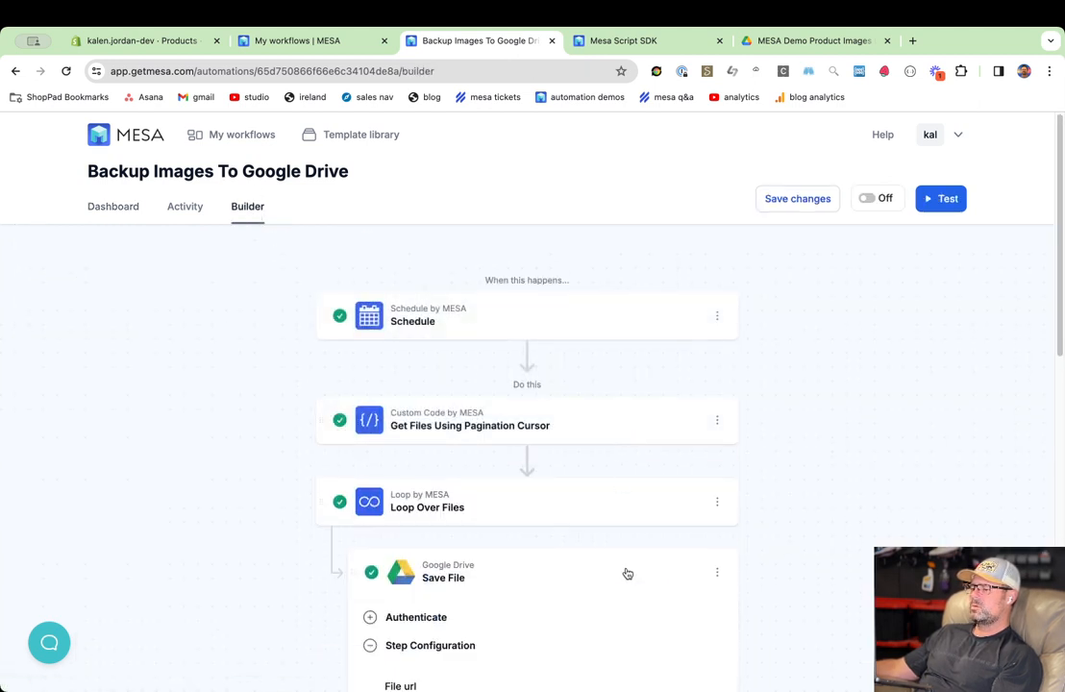
pyautogui.click(625, 566)
pyautogui.click(183, 203)
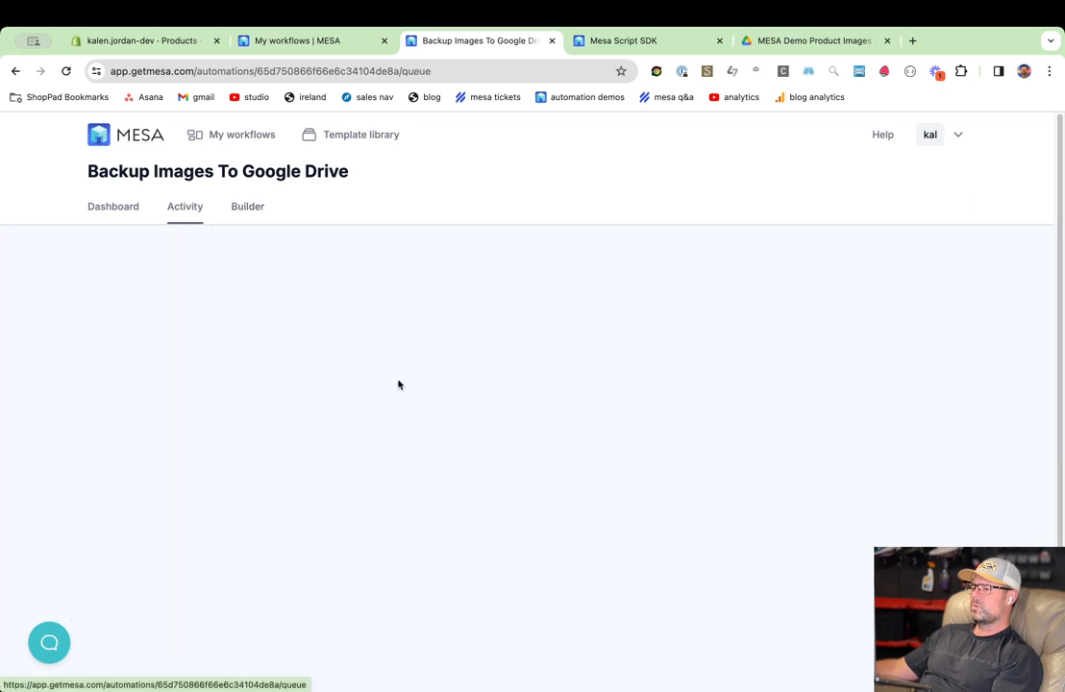
pyautogui.click(444, 337)
pyautogui.scroll(-3, 426, 399)
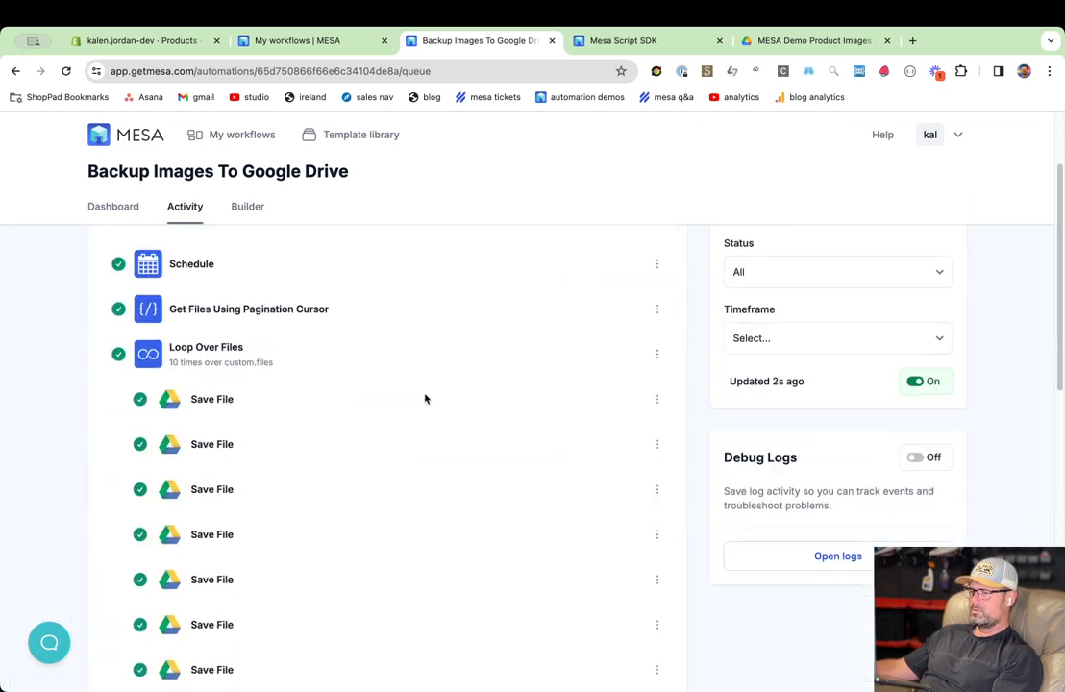
pyautogui.scroll(-5, 423, 402)
pyautogui.scroll(10, 371, 352)
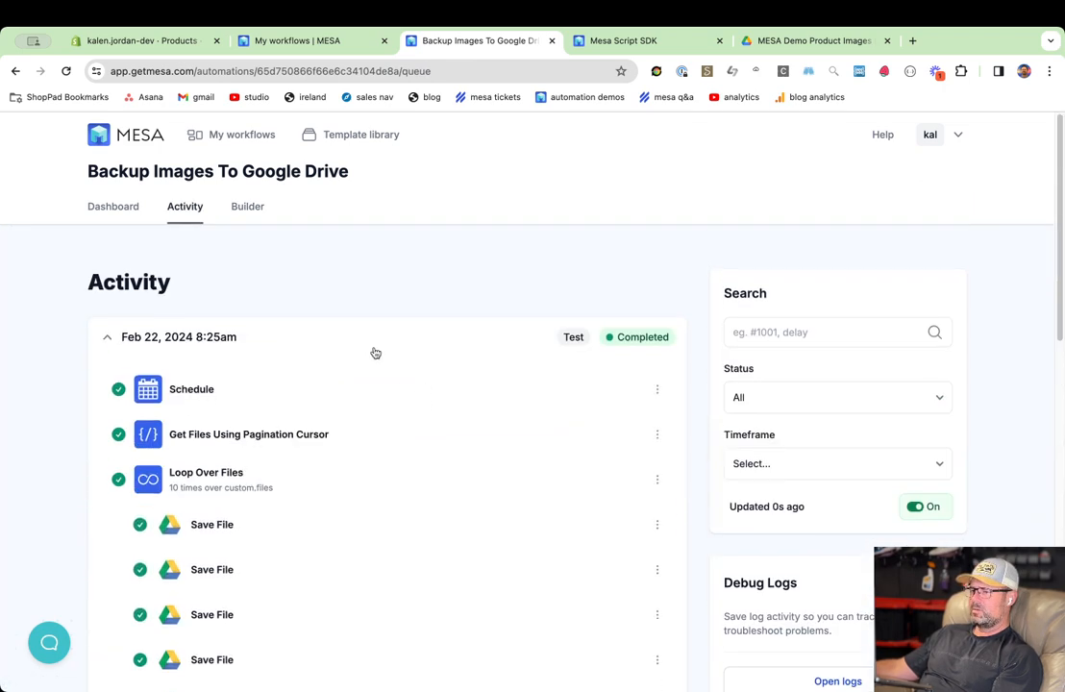
pyautogui.click(365, 339)
# Inspect the cursor value in the builder's Legacy Storage, reloading the page to get its current state.
pyautogui.click(247, 207)
pyautogui.scroll(-5, 234, 522)
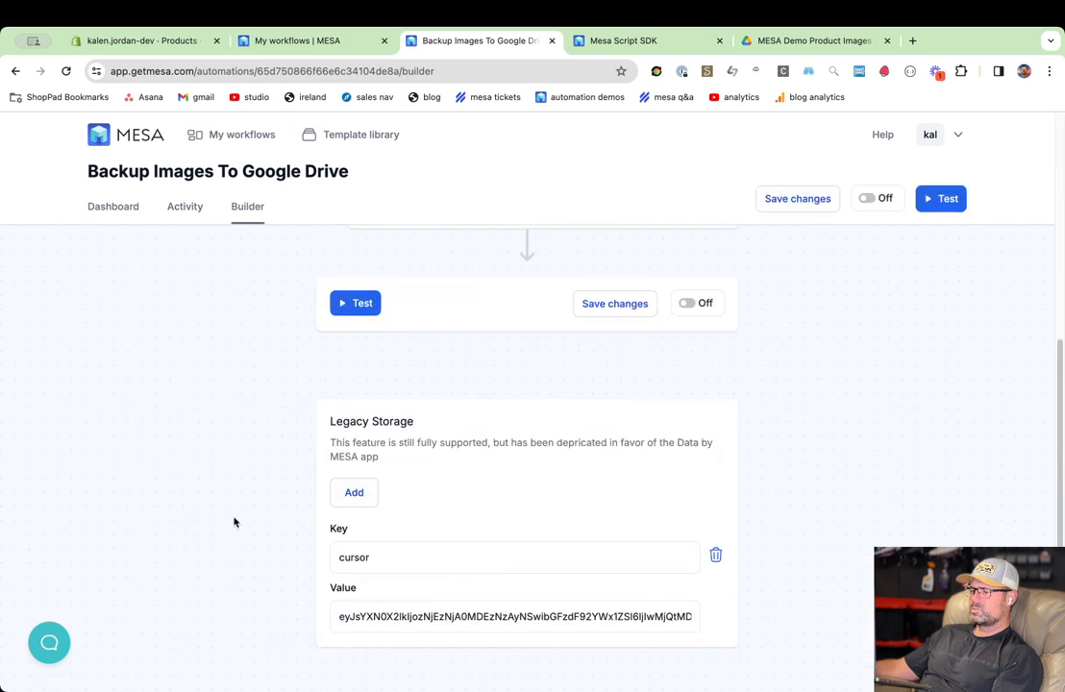
pyautogui.click(549, 617)
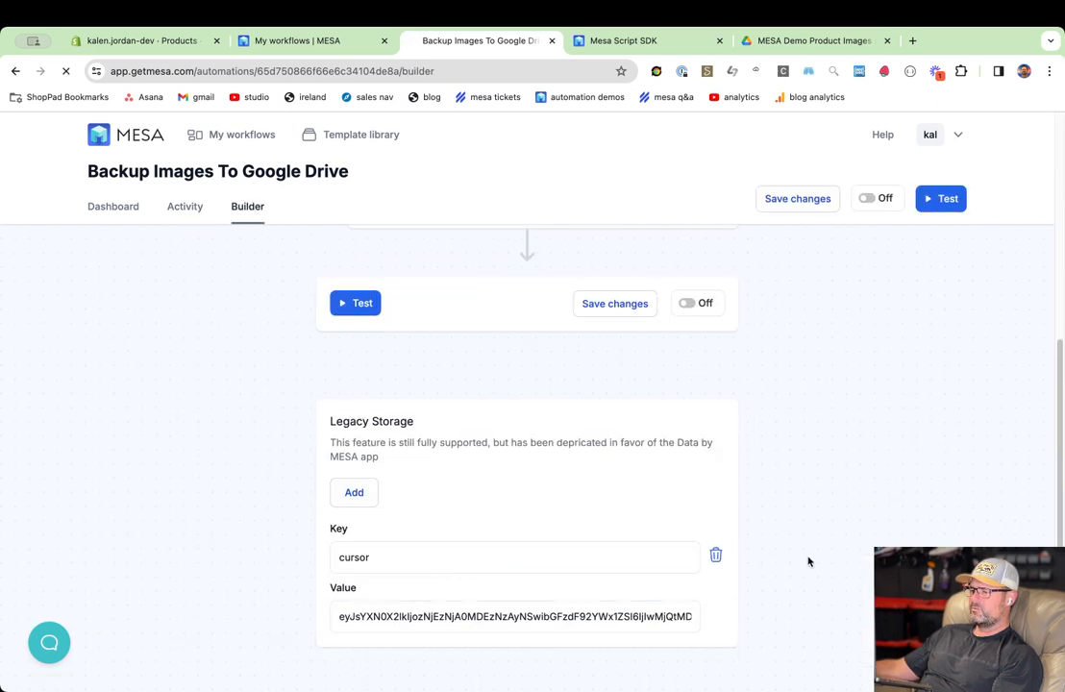
pyautogui.press('super+r')
pyautogui.click(575, 279)
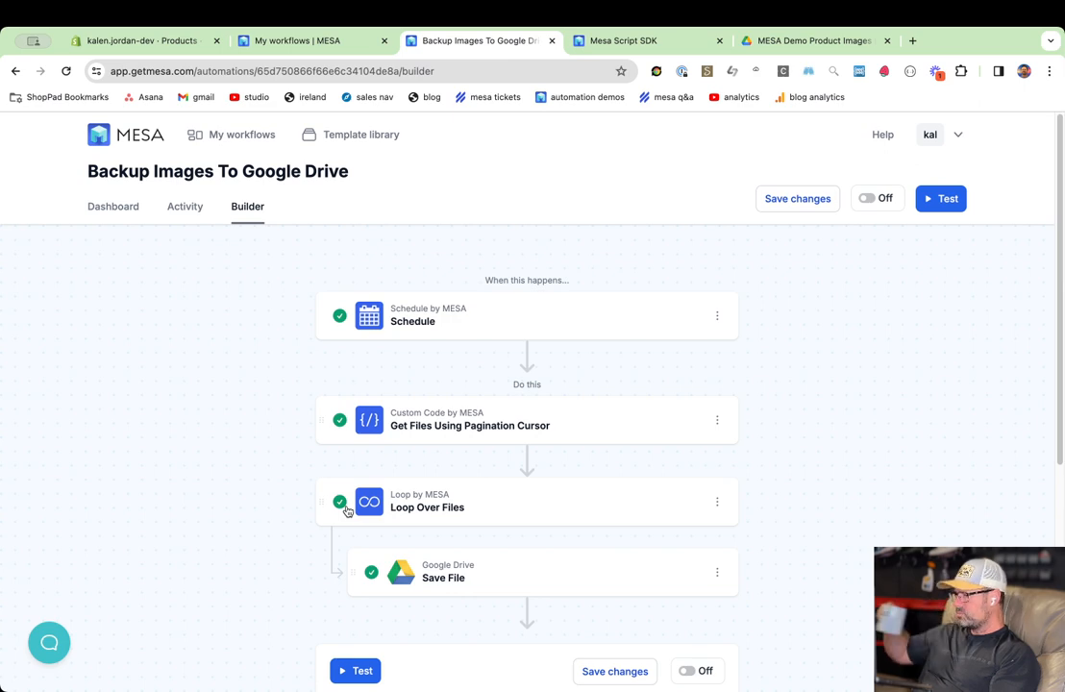
pyautogui.scroll(-3, 355, 521)
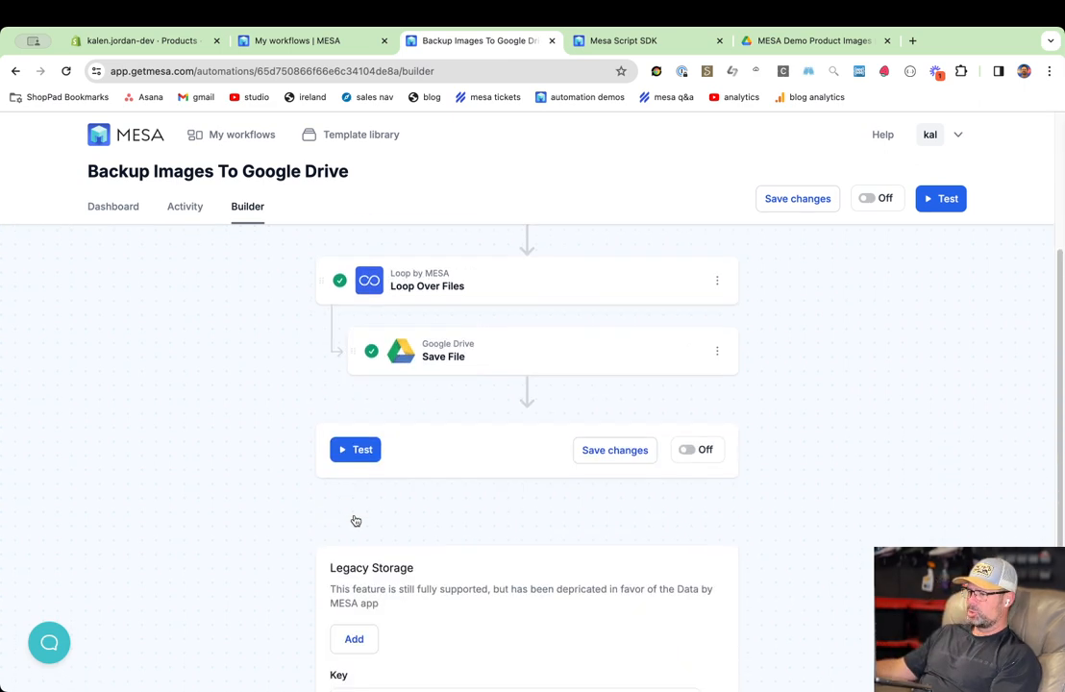
pyautogui.scroll(-2, 384, 521)
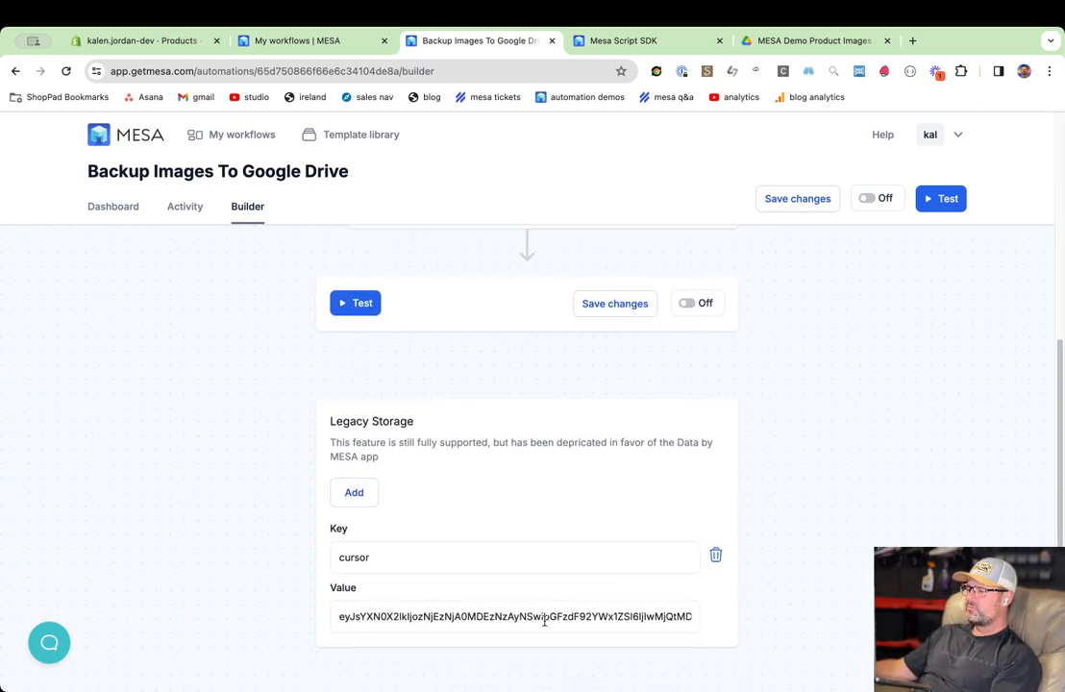
# Run a test of the Backup Images To Google Drive workflow from the builder.
pyautogui.scroll(5, 673, 577)
pyautogui.click(951, 202)
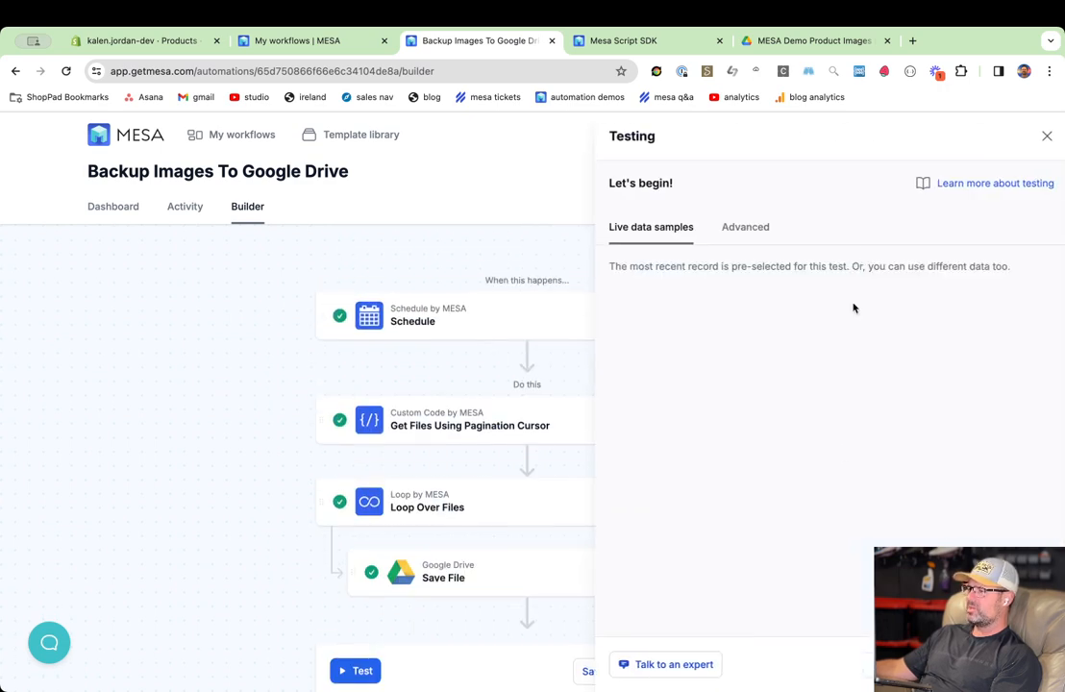
pyautogui.click(970, 664)
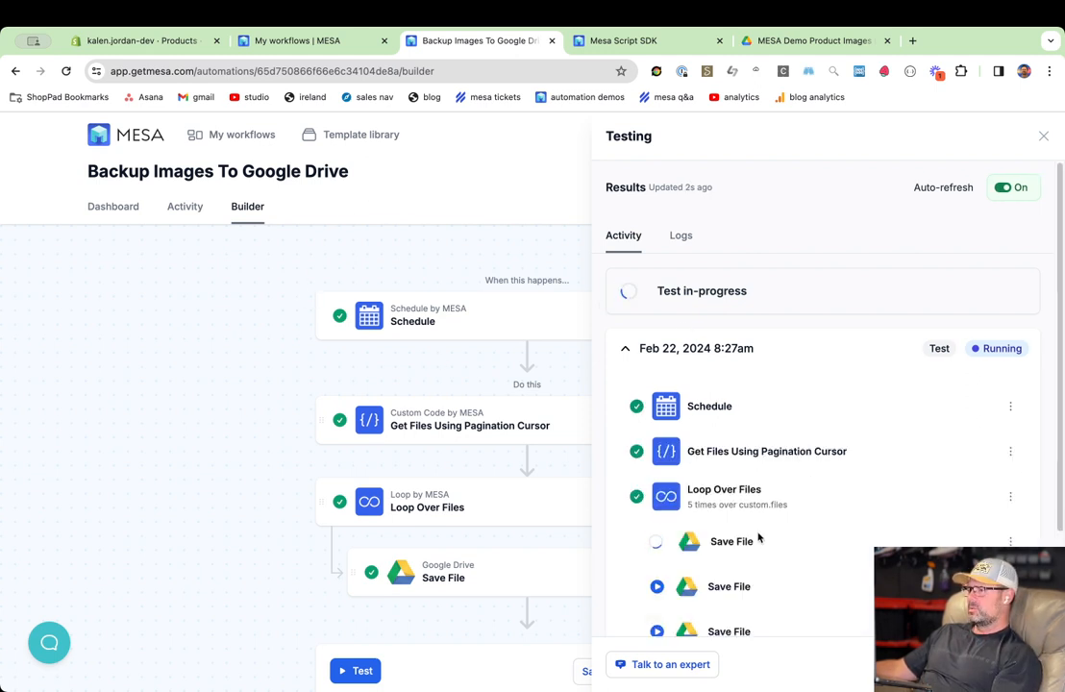
# Switch to Google Drive and look through the images saved in the MESA Demo Product Images folder.
pyautogui.click(805, 41)
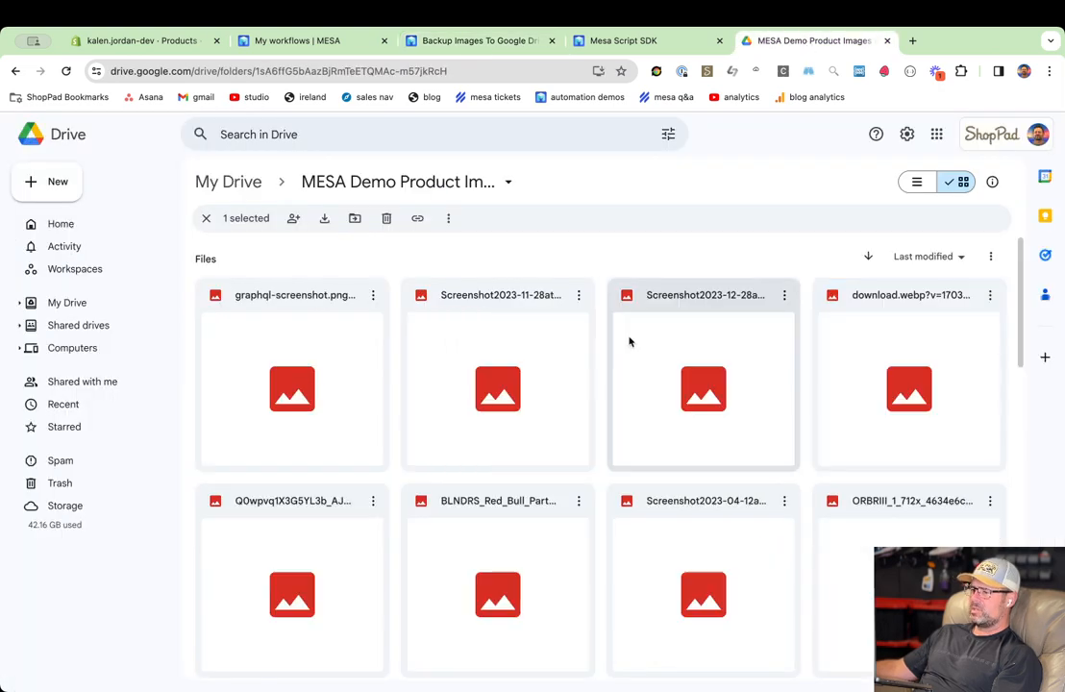
pyautogui.scroll(-3, 447, 447)
pyautogui.scroll(-2, 474, 456)
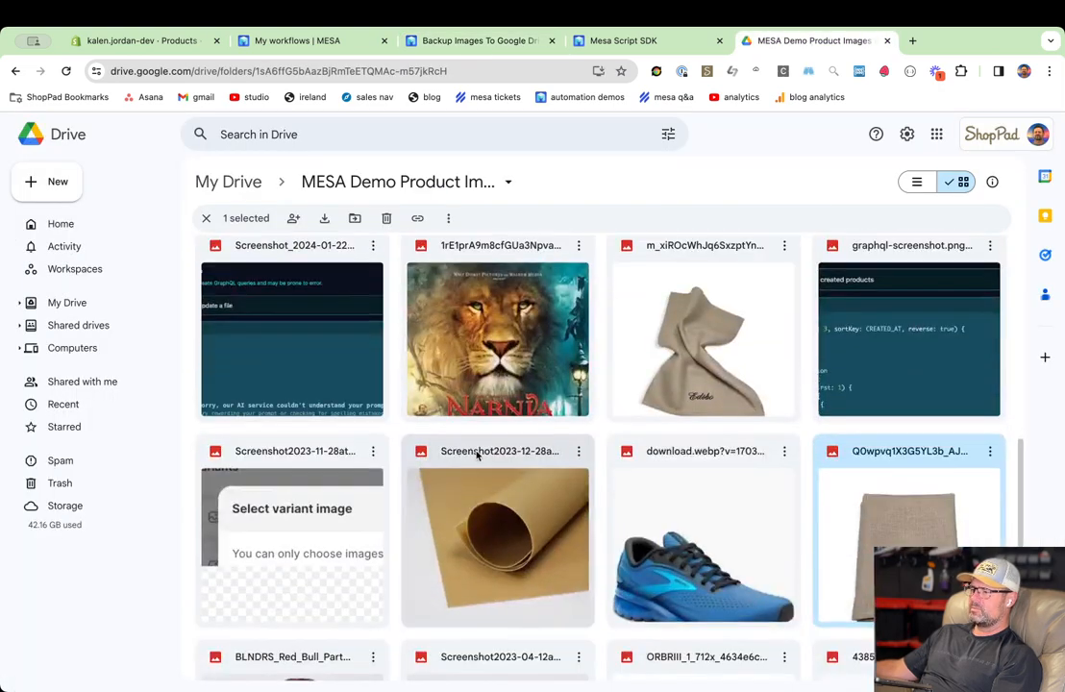
pyautogui.scroll(-2, 432, 481)
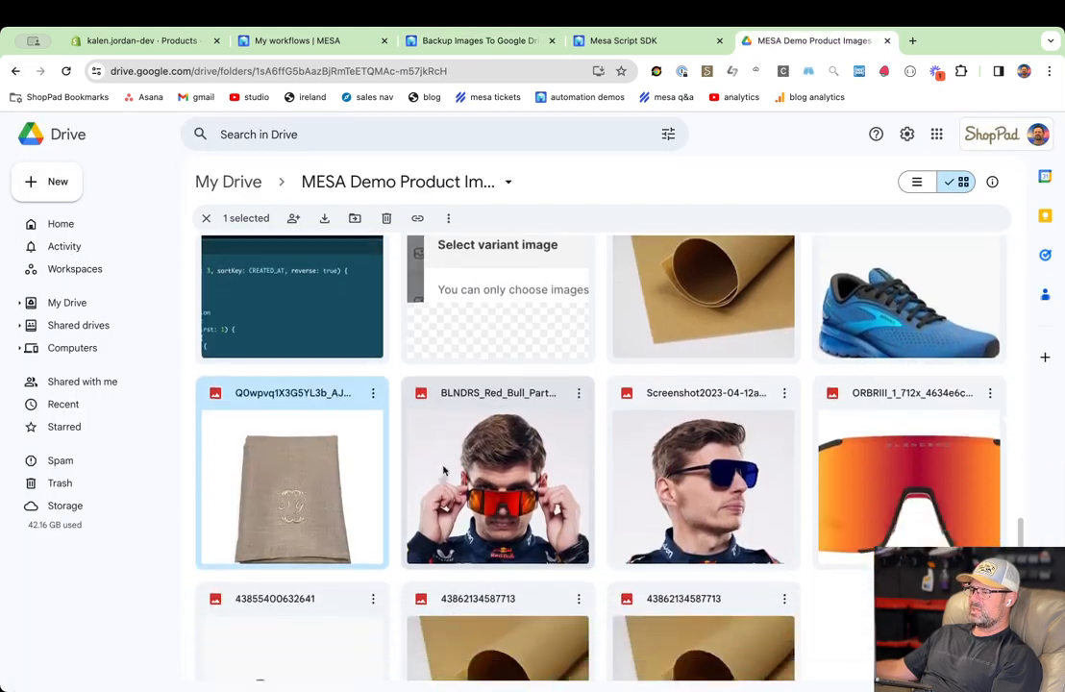
pyautogui.scroll(3, 515, 454)
pyautogui.scroll(5, 517, 452)
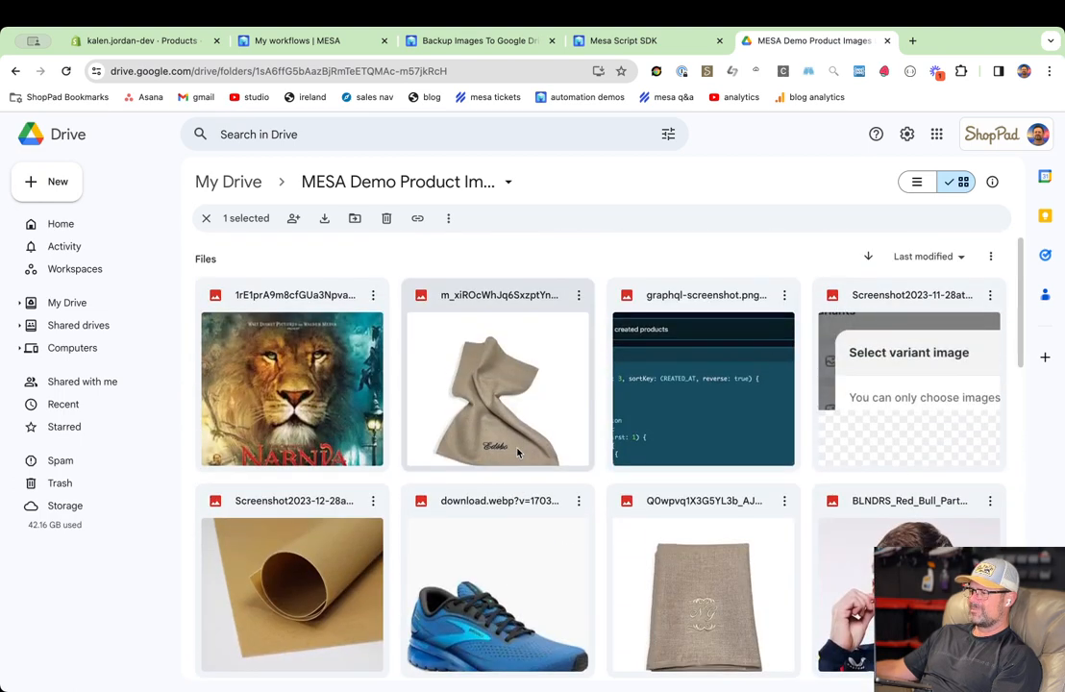
# Return to the workflow builder in MESA and follow the Save File steps of the 8:27am test run.
pyautogui.click(153, 41)
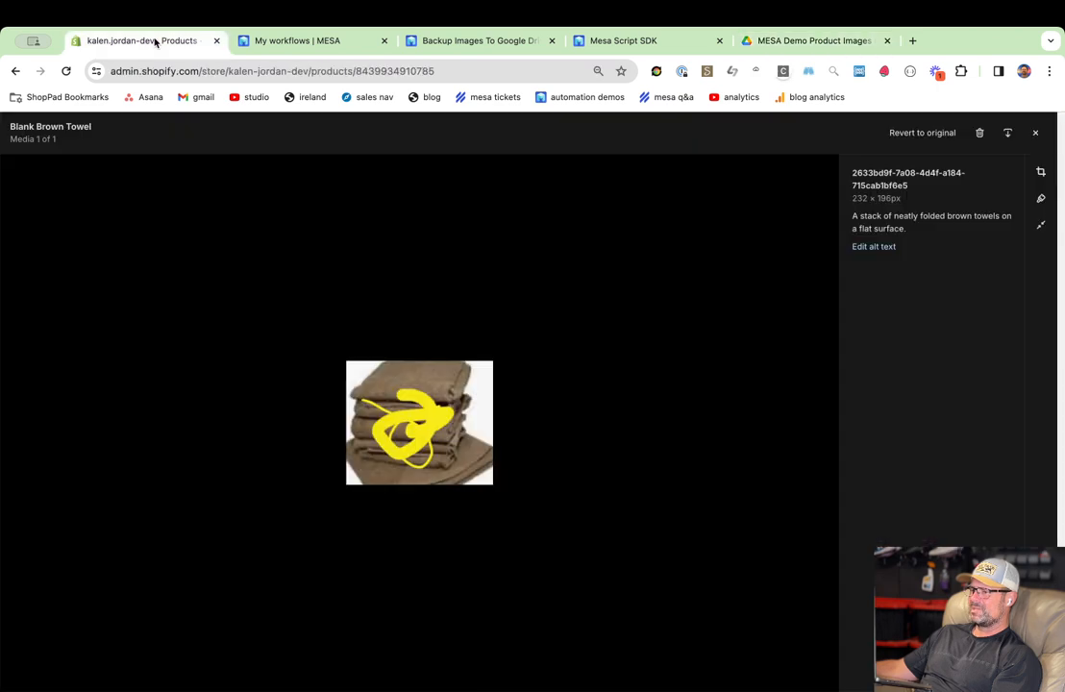
pyautogui.click(314, 38)
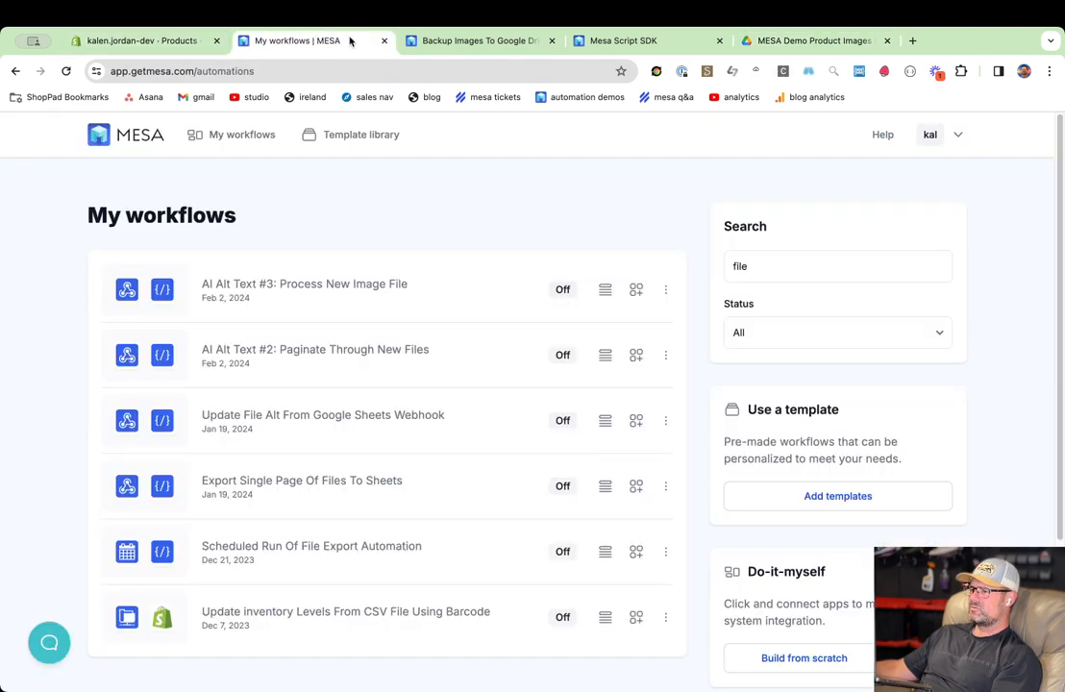
pyautogui.click(452, 41)
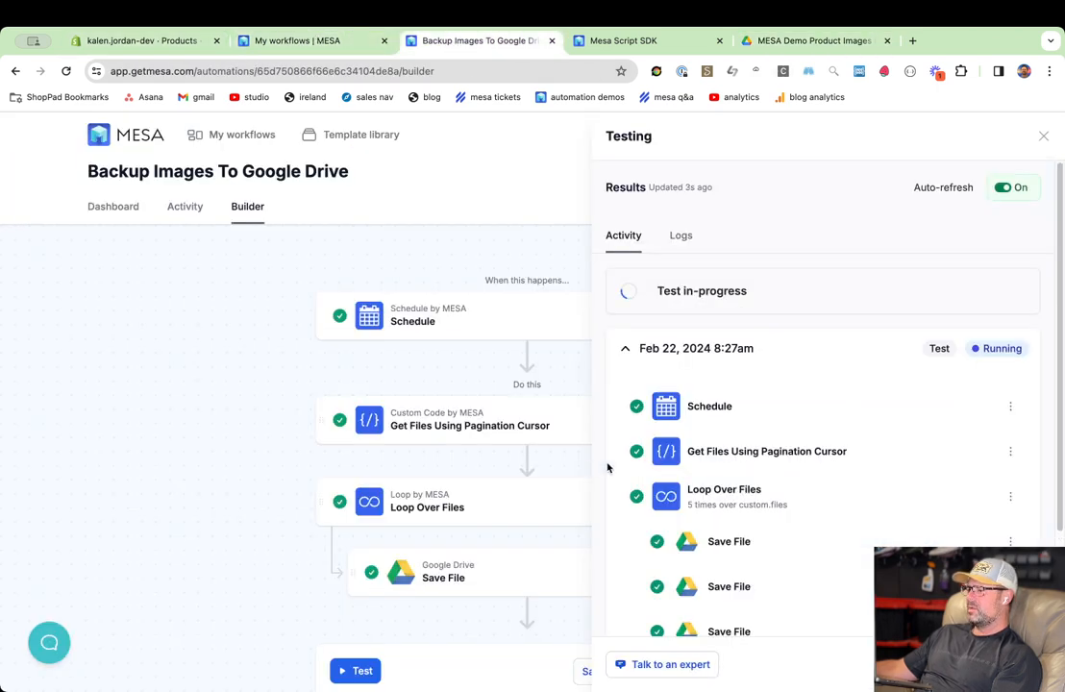
pyautogui.scroll(-3, 825, 584)
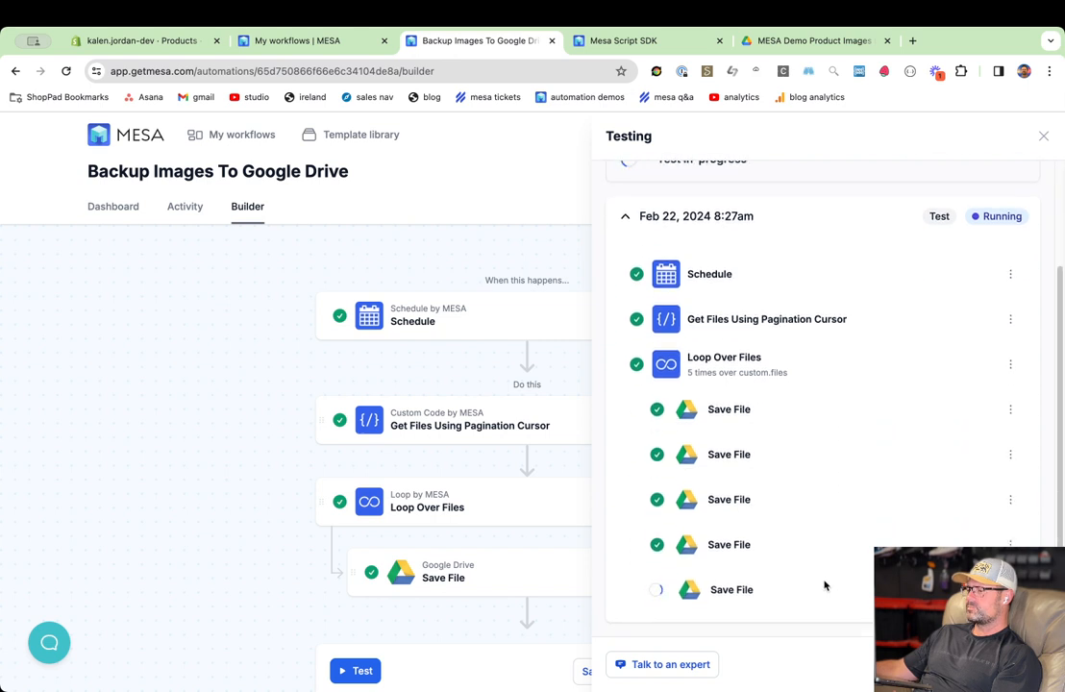
pyautogui.scroll(2, 825, 584)
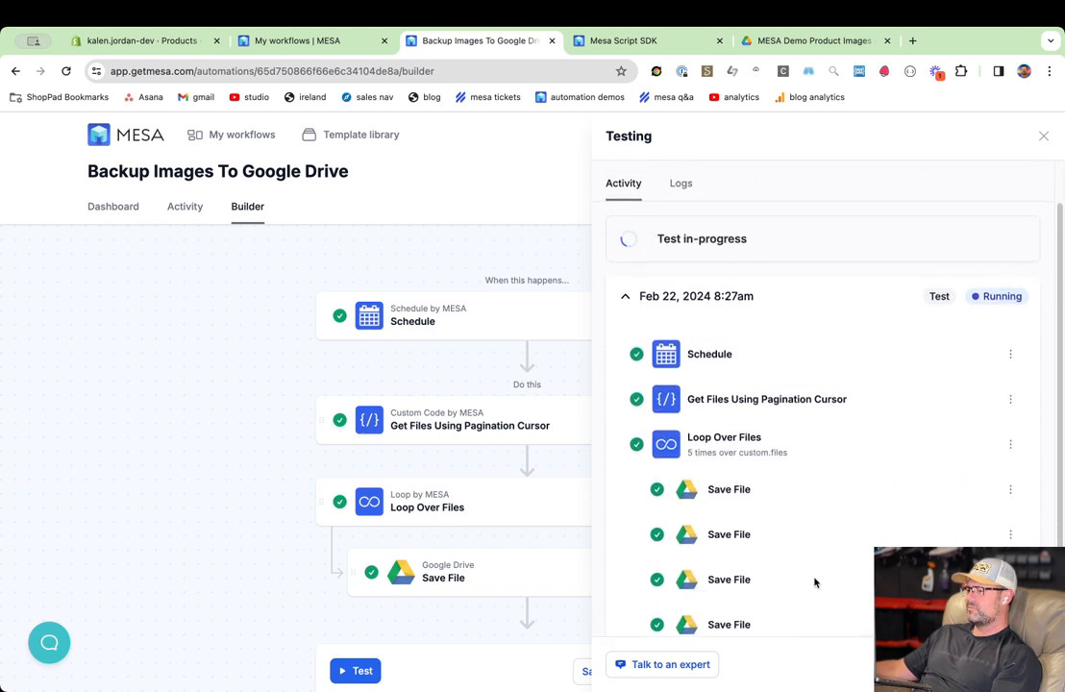
pyautogui.scroll(-2, 825, 588)
# Close the testing view, reload the builder, and recheck the cursor entry in Legacy Storage.
pyautogui.click(1004, 664)
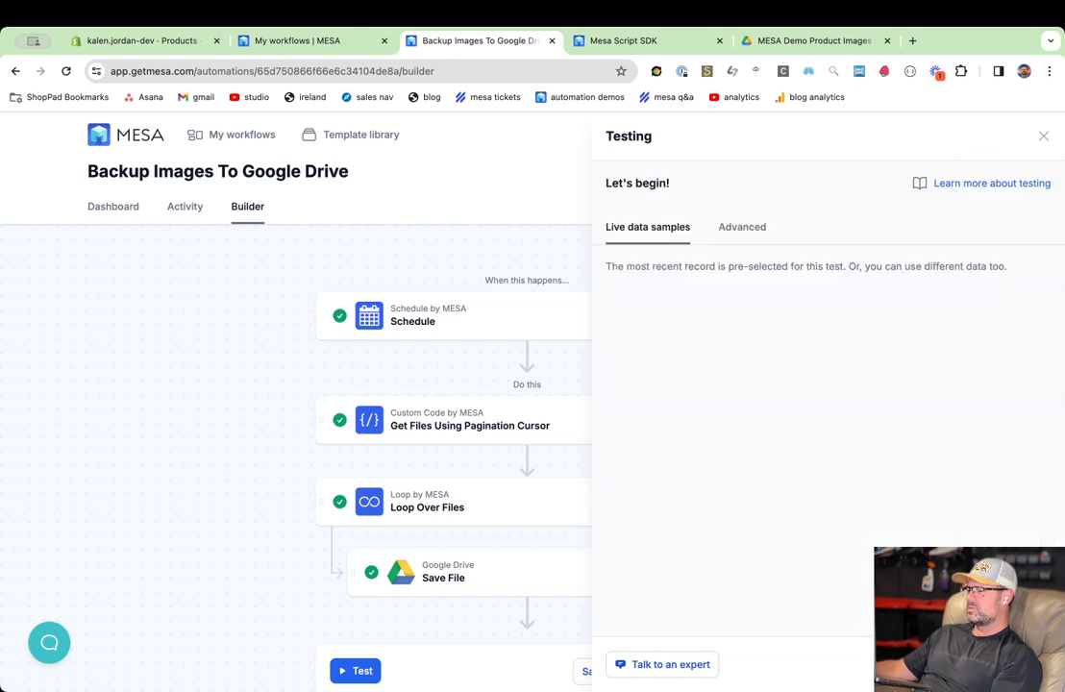
pyautogui.click(214, 468)
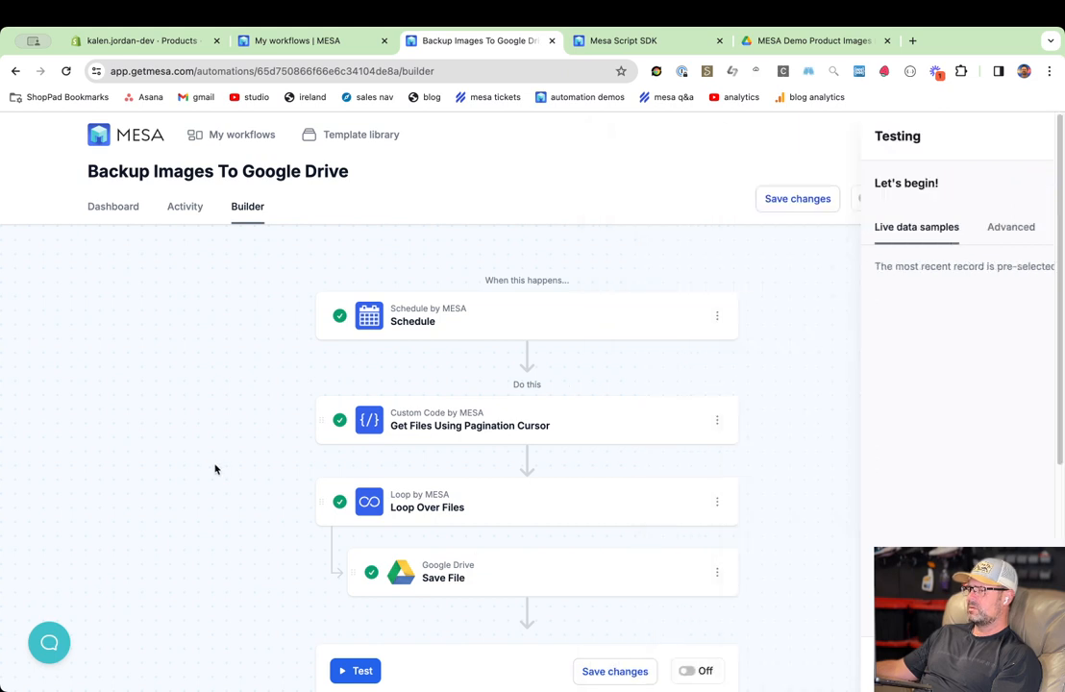
pyautogui.scroll(-4, 235, 468)
pyautogui.press('super+r')
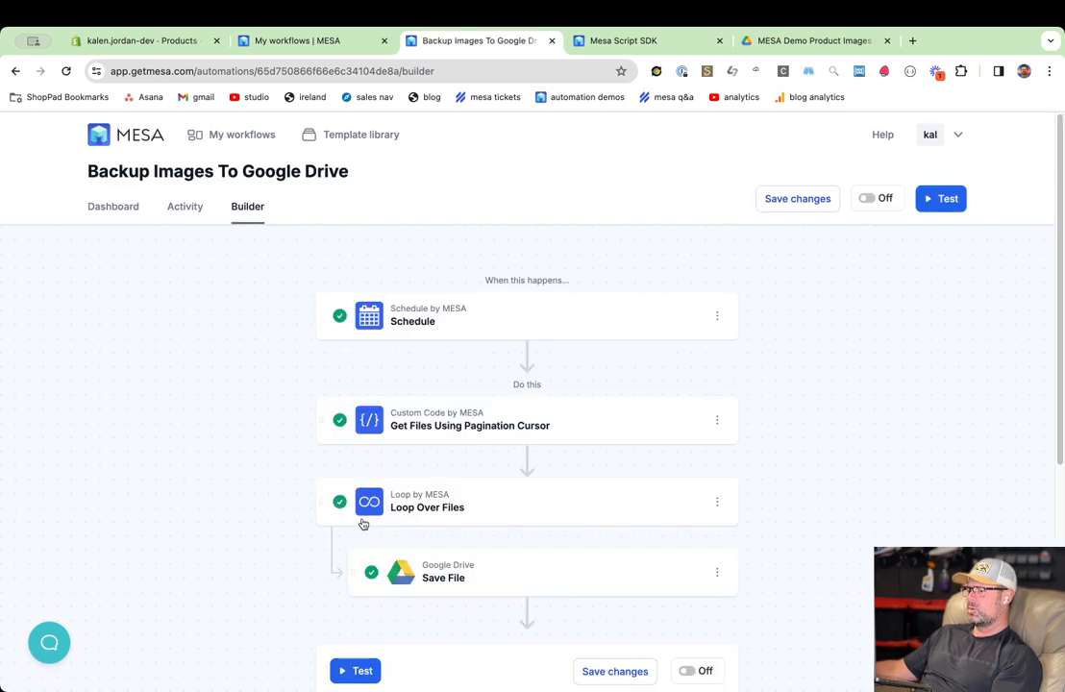
pyautogui.scroll(-4, 517, 574)
# Test the workflow two more times to check which files Loop Over Files receives, and close the testing view.
pyautogui.scroll(3, 509, 565)
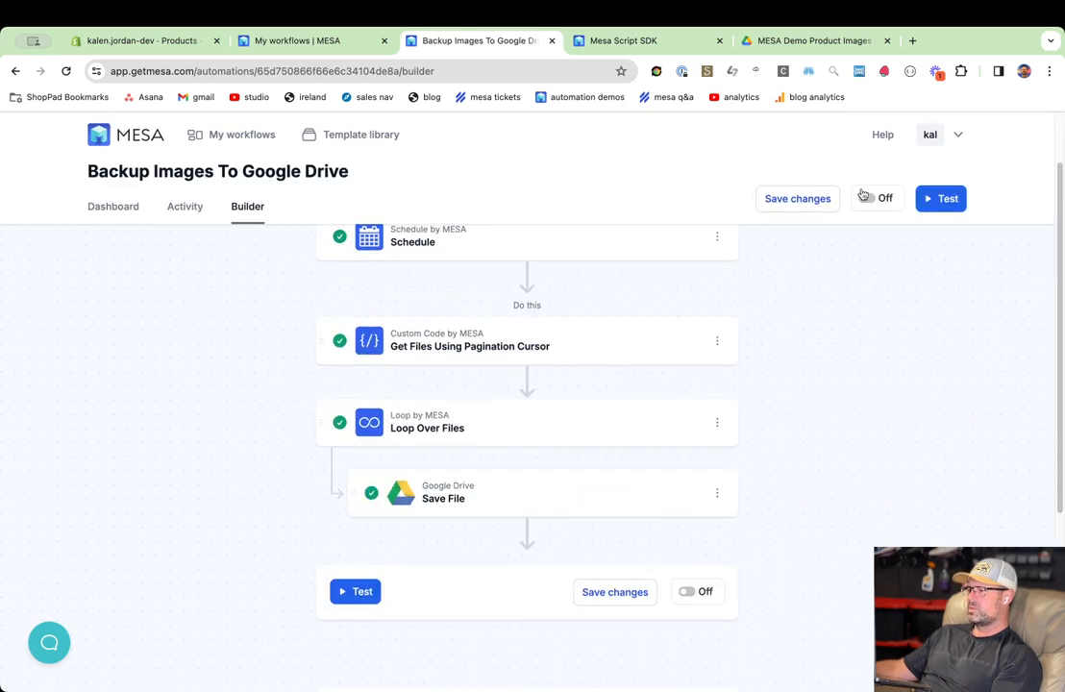
pyautogui.click(959, 200)
pyautogui.click(998, 664)
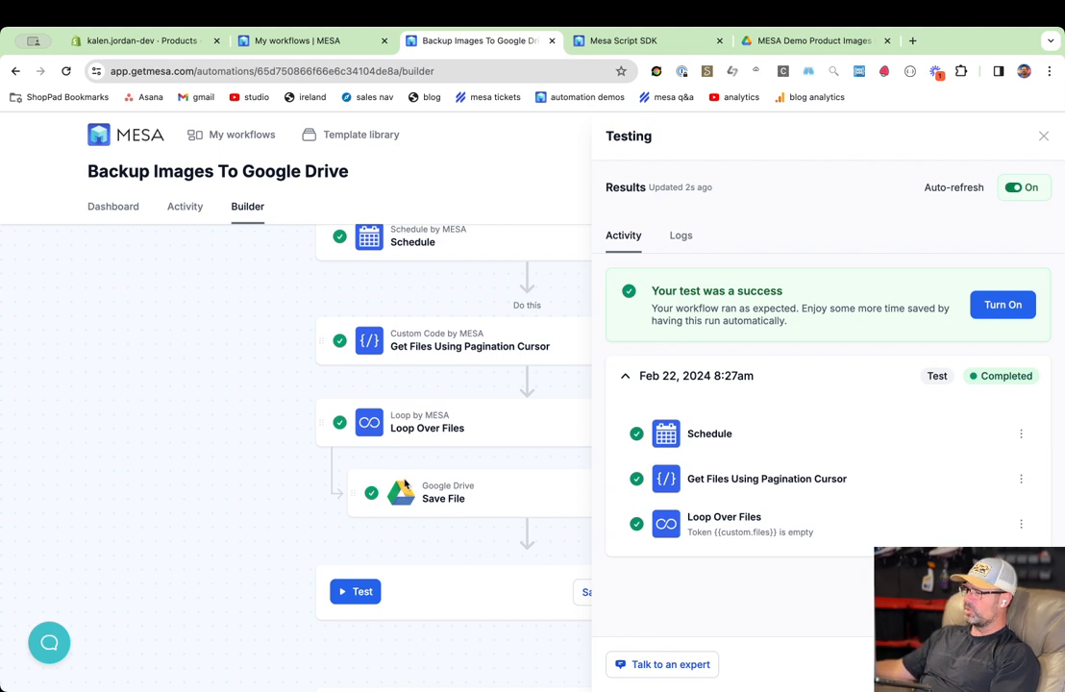
pyautogui.click(1001, 664)
pyautogui.click(1002, 664)
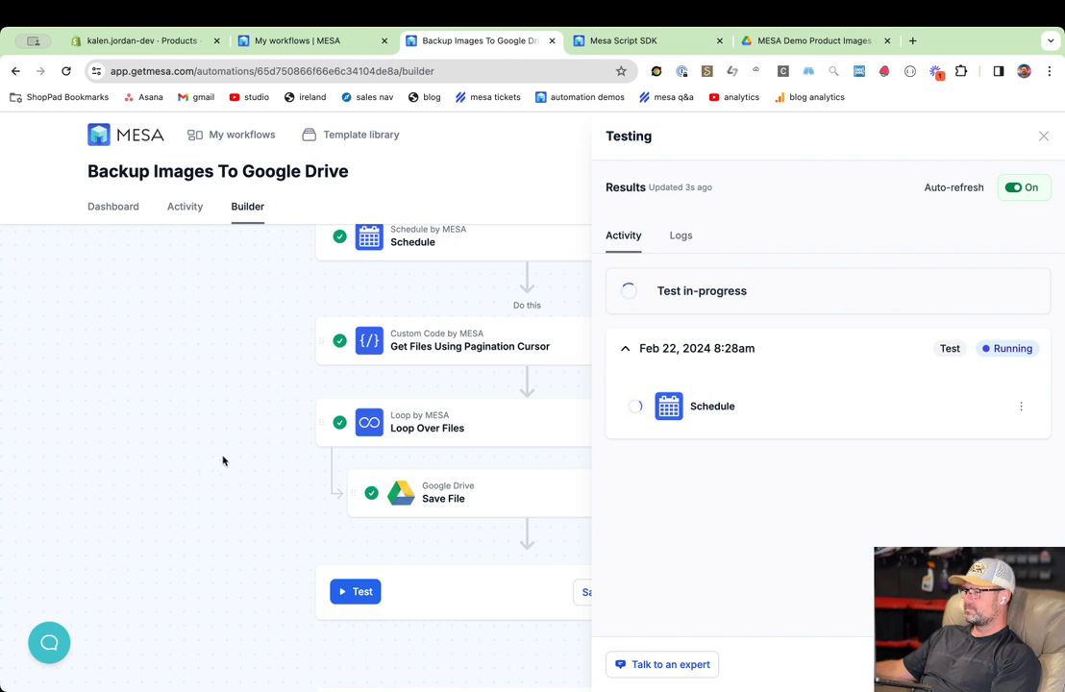
pyautogui.click(240, 351)
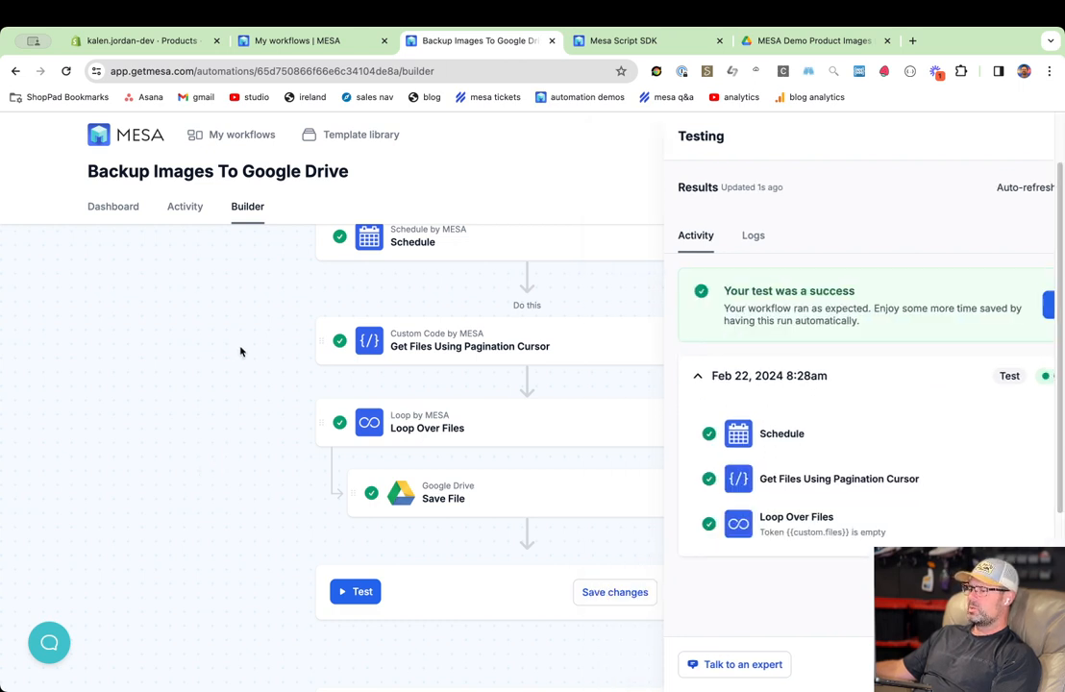
# Reload the workflow builder, switch to Shopify, and save a turquoise #4FE3C3 scribble drawn across the Blank Brown Towel product image.
pyautogui.scroll(-4, 240, 389)
pyautogui.press('super+r')
pyautogui.click(154, 41)
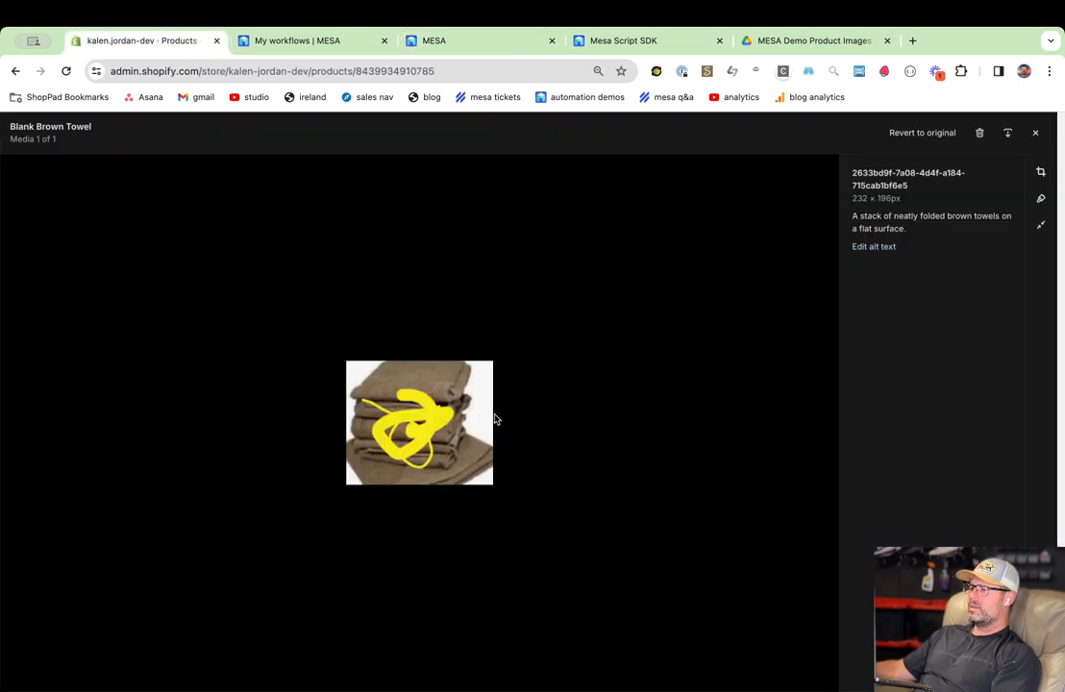
pyautogui.click(1040, 198)
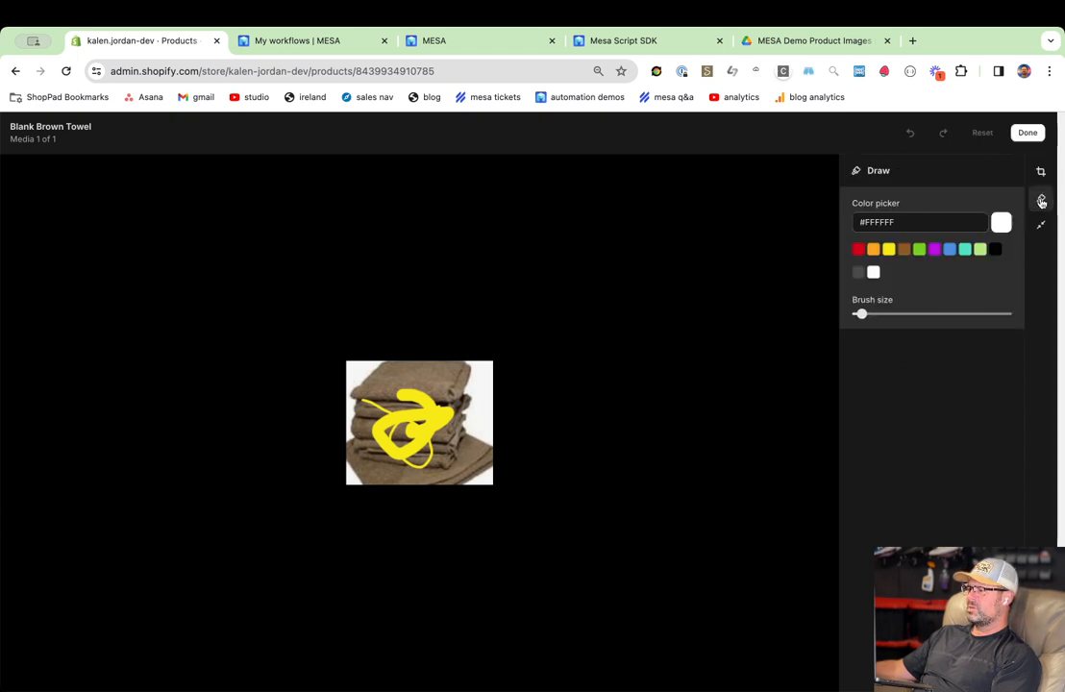
pyautogui.click(966, 250)
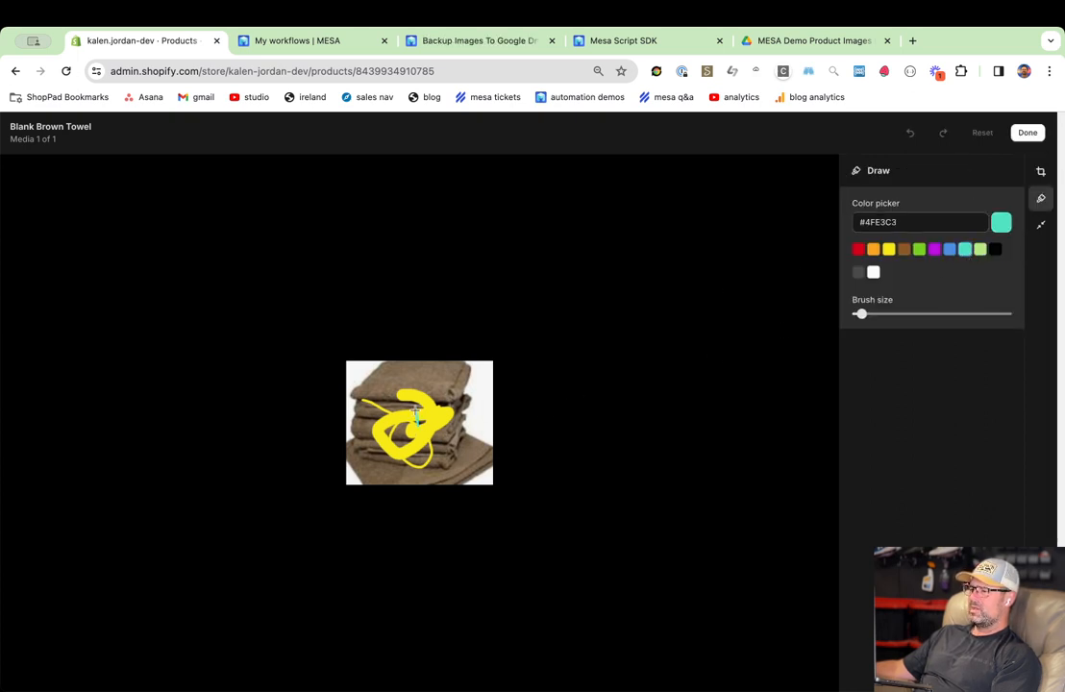
pyautogui.moveTo(416, 413)
pyautogui.mouseDown()
pyautogui.moveTo(399, 423)
pyautogui.moveTo(408, 433)
pyautogui.moveTo(428, 416)
pyautogui.moveTo(410, 404)
pyautogui.mouseUp()
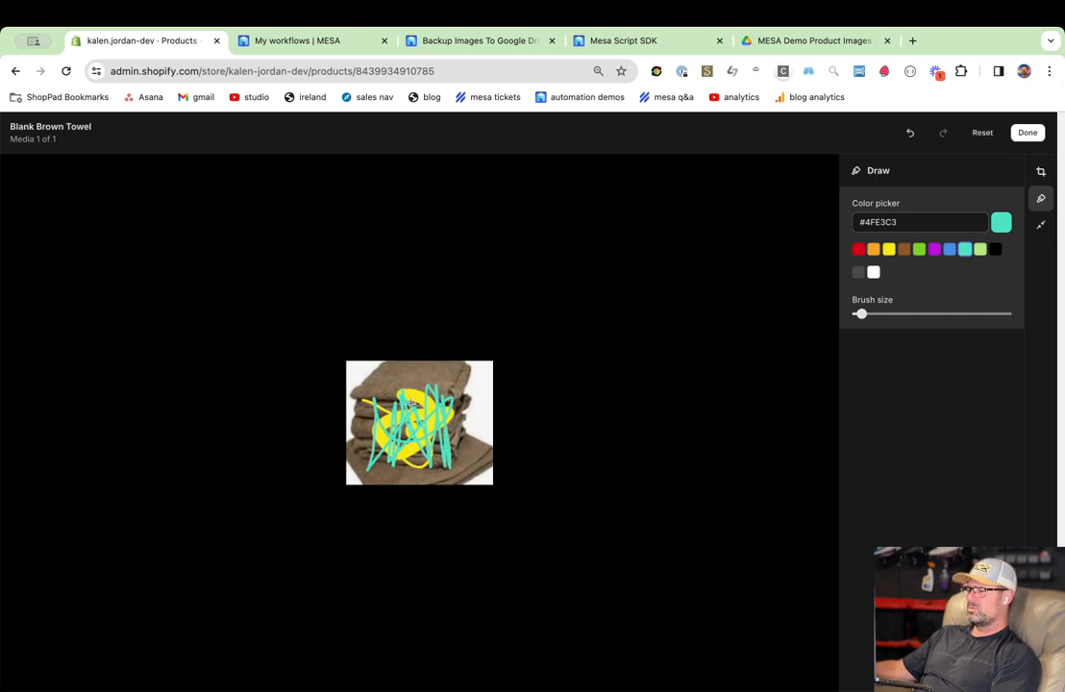
pyautogui.click(1027, 132)
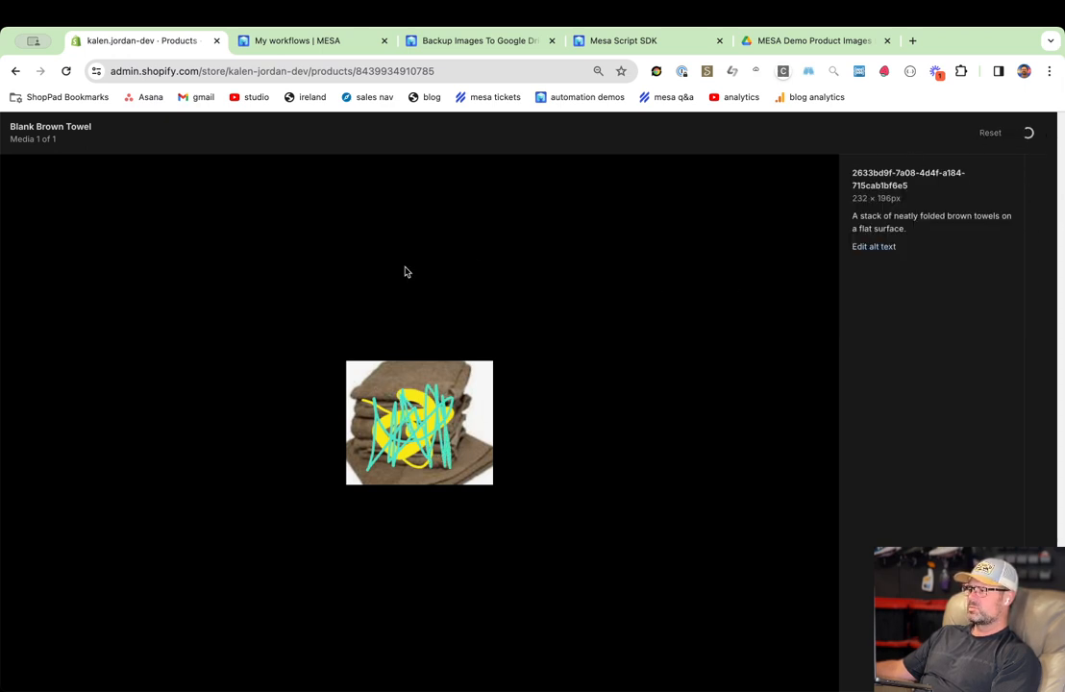
# Return to the Backup Images To Google Drive builder in MESA and test the workflow.
pyautogui.click(318, 43)
pyautogui.click(485, 41)
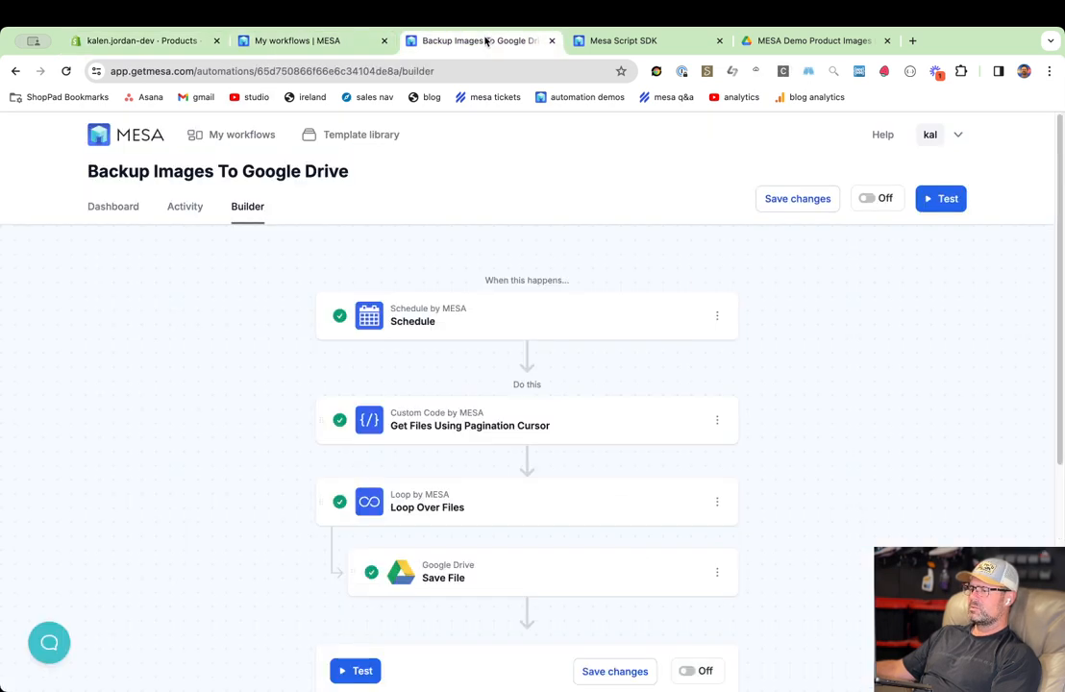
pyautogui.click(951, 201)
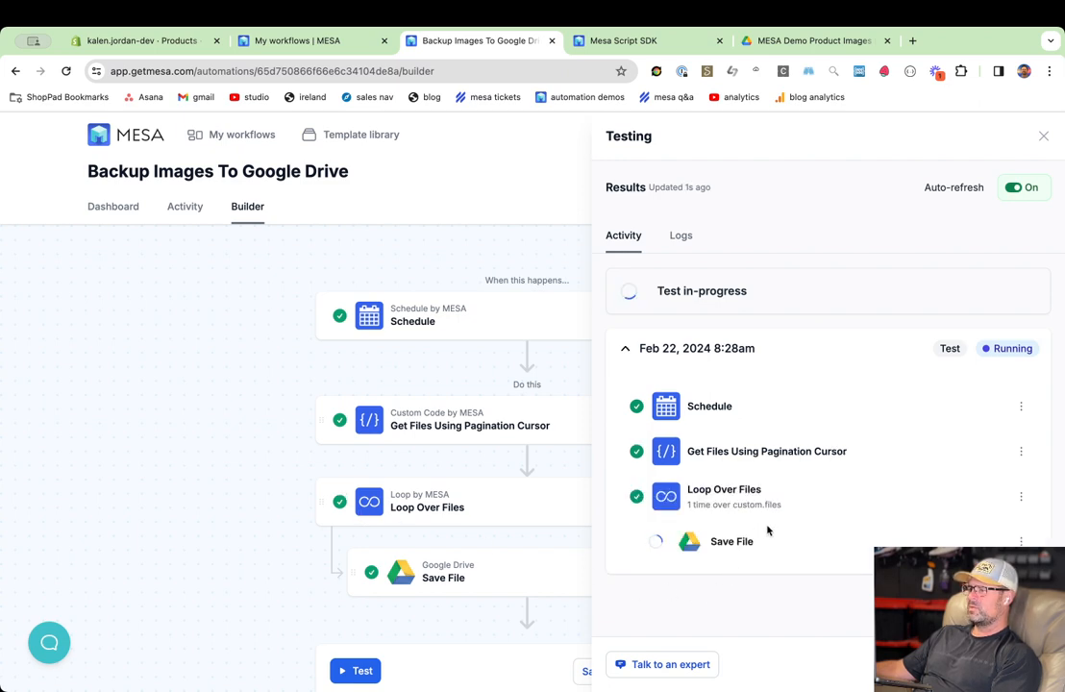
# Switch to Google Drive and preview the newest images in the MESA Demo Product Images folder, including both edited towel images.
pyautogui.click(807, 40)
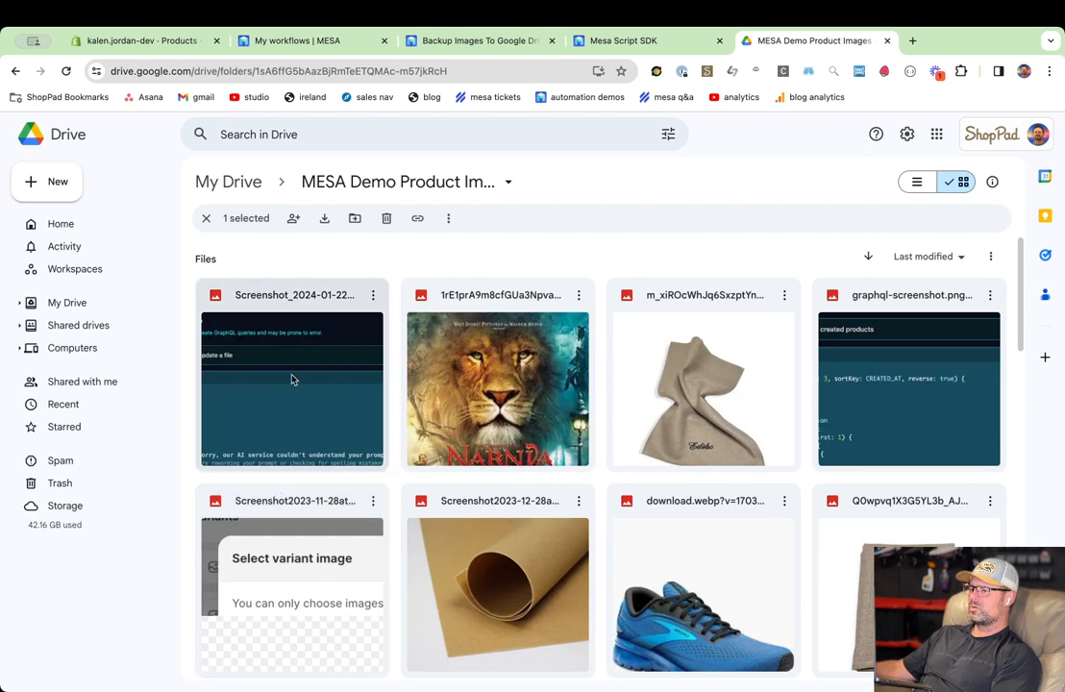
pyautogui.doubleClick(293, 380)
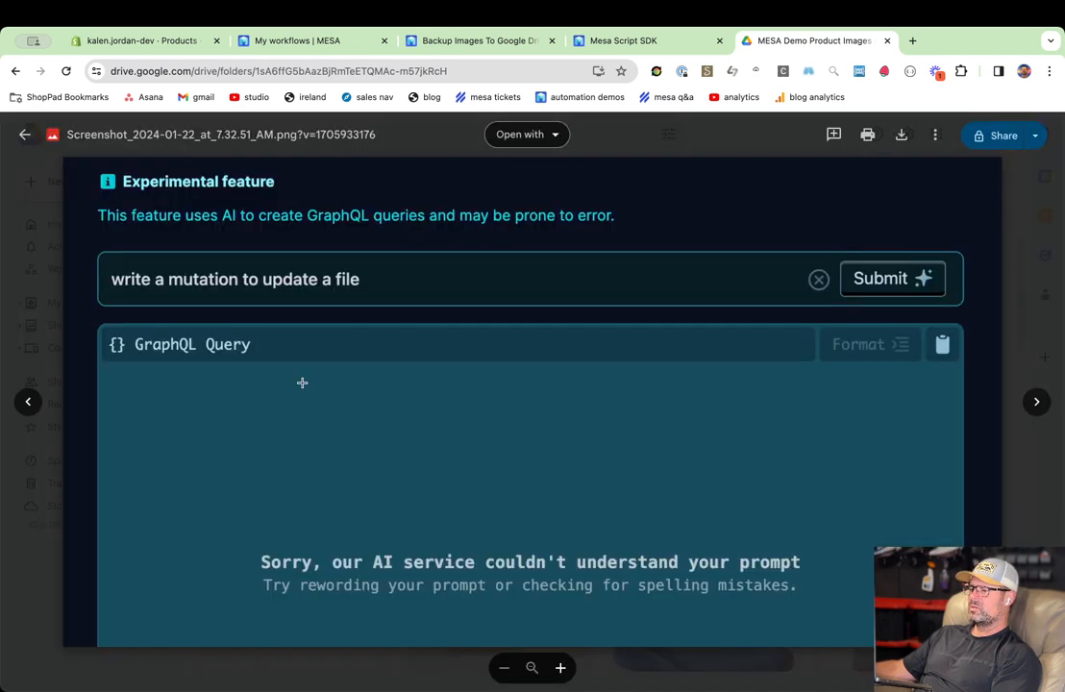
pyautogui.press('Escape')
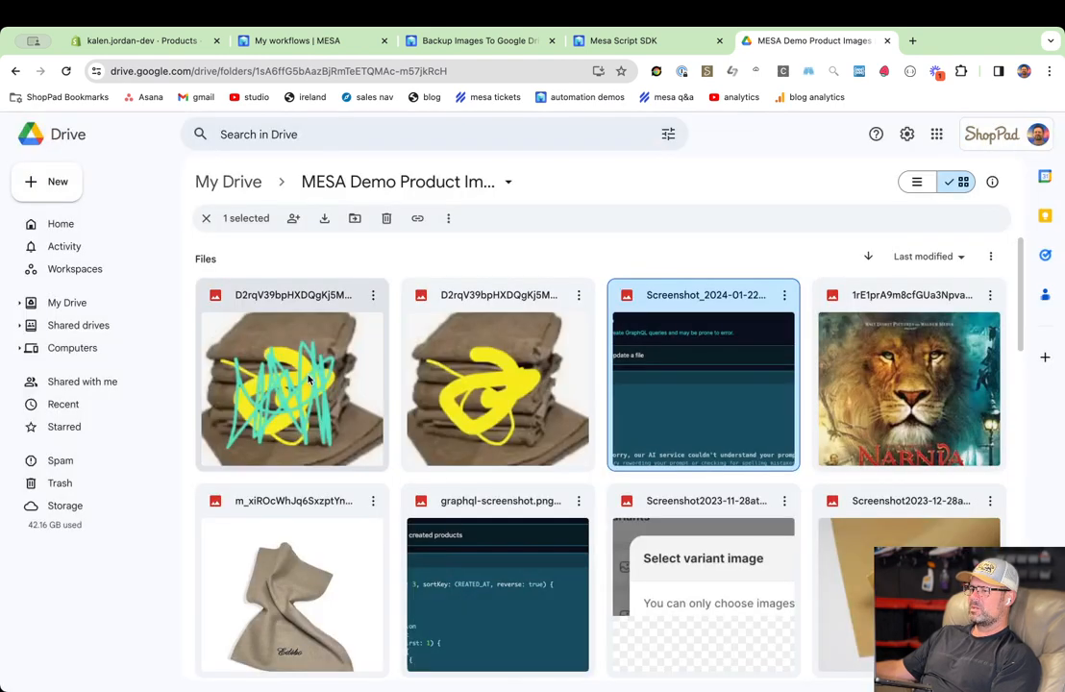
pyautogui.doubleClick(485, 373)
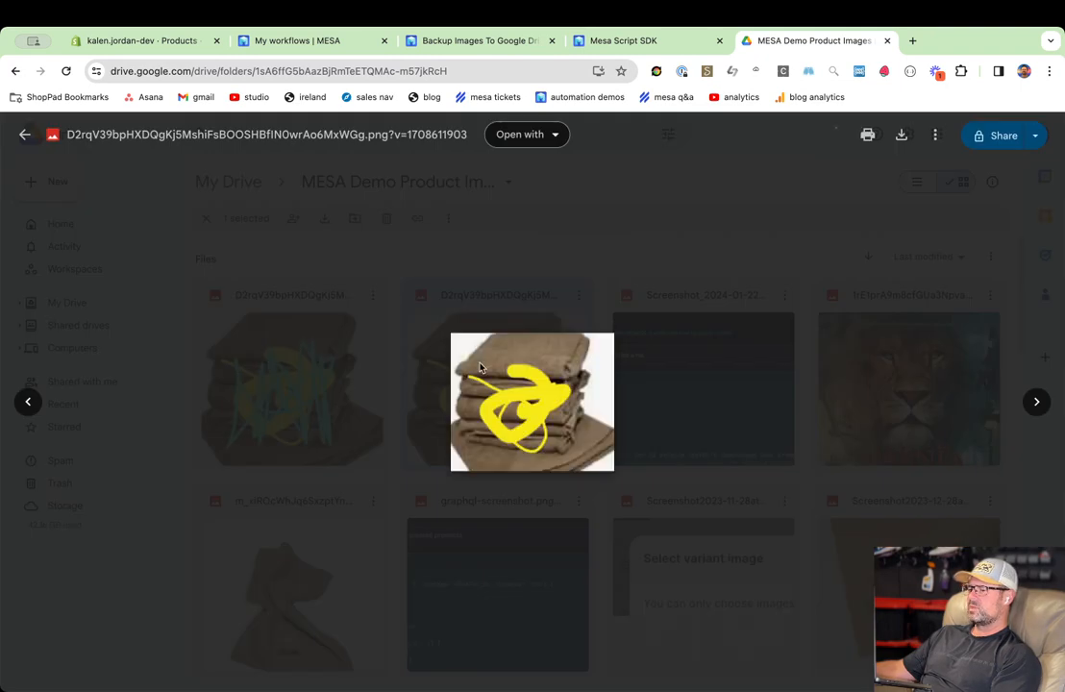
pyautogui.press('Escape')
pyautogui.doubleClick(312, 382)
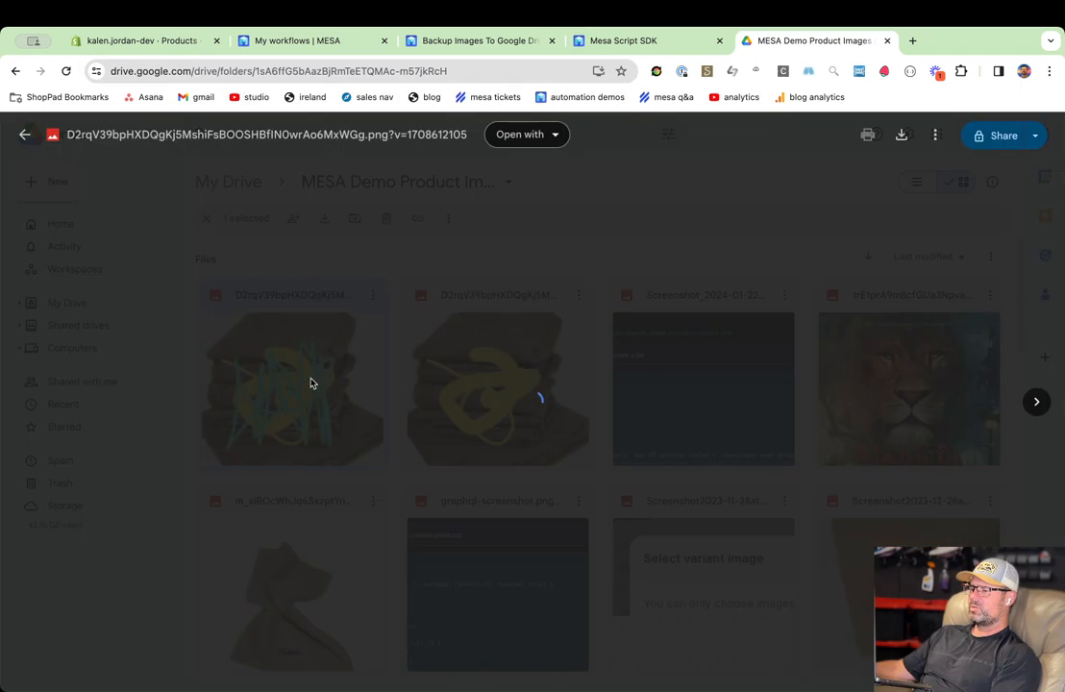
pyautogui.press('Escape')
pyautogui.scroll(-2, 497, 458)
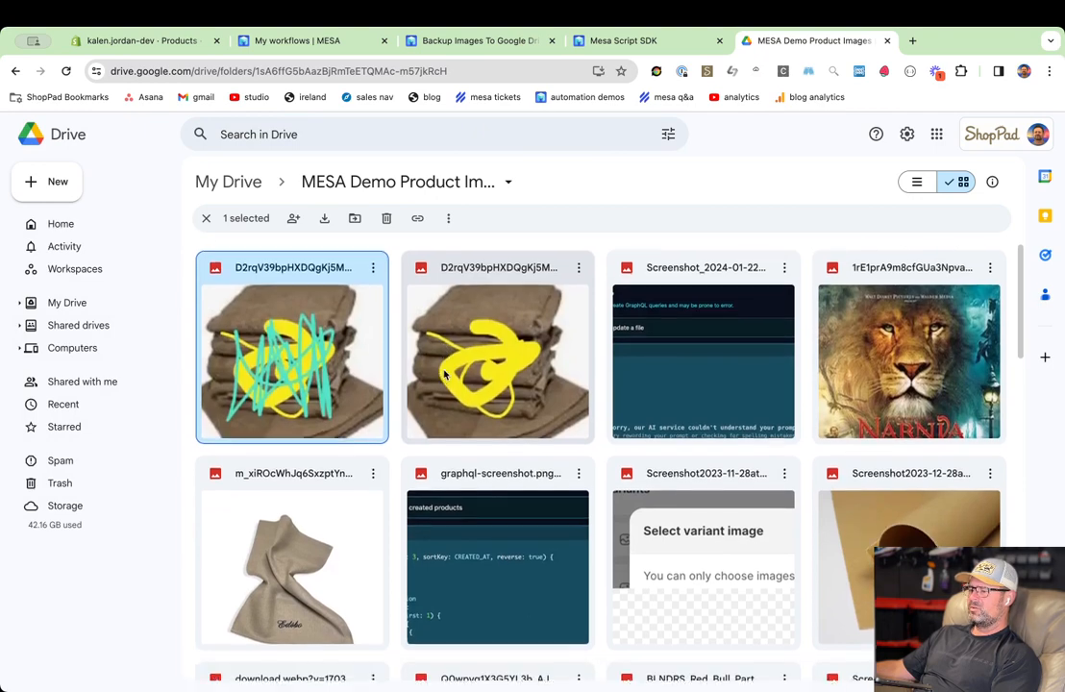
pyautogui.scroll(-8, 498, 456)
pyautogui.scroll(9, 498, 452)
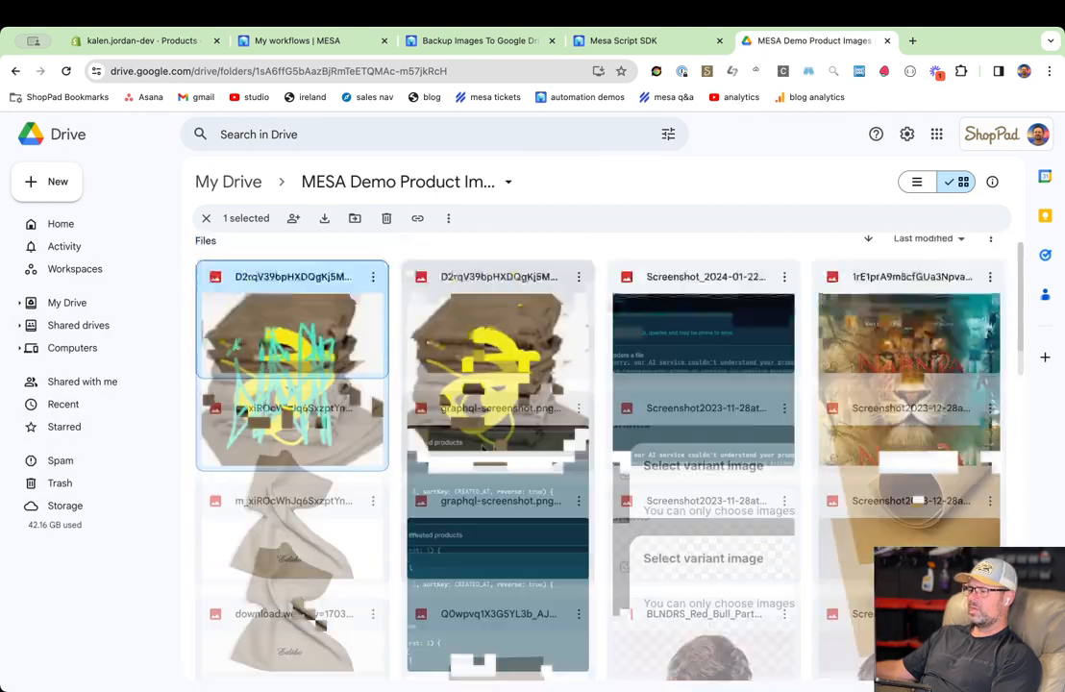
# Return to the MESA workflow builder, close the testing view, and check the cursor entry in Legacy Storage.
pyautogui.click(613, 40)
pyautogui.click(495, 40)
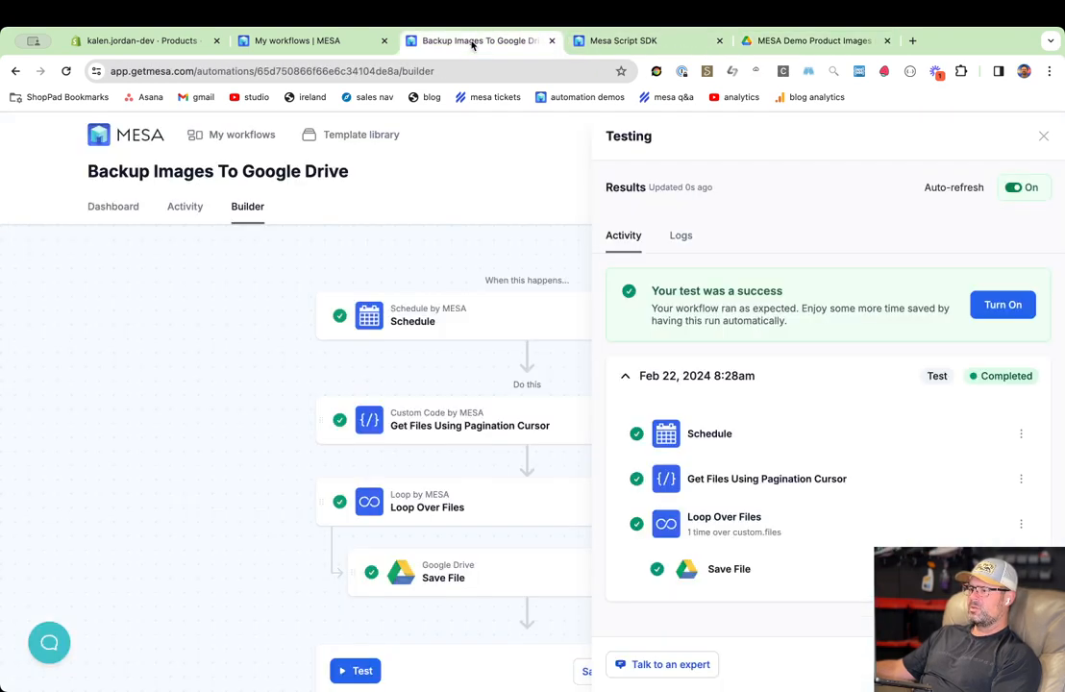
pyautogui.click(266, 371)
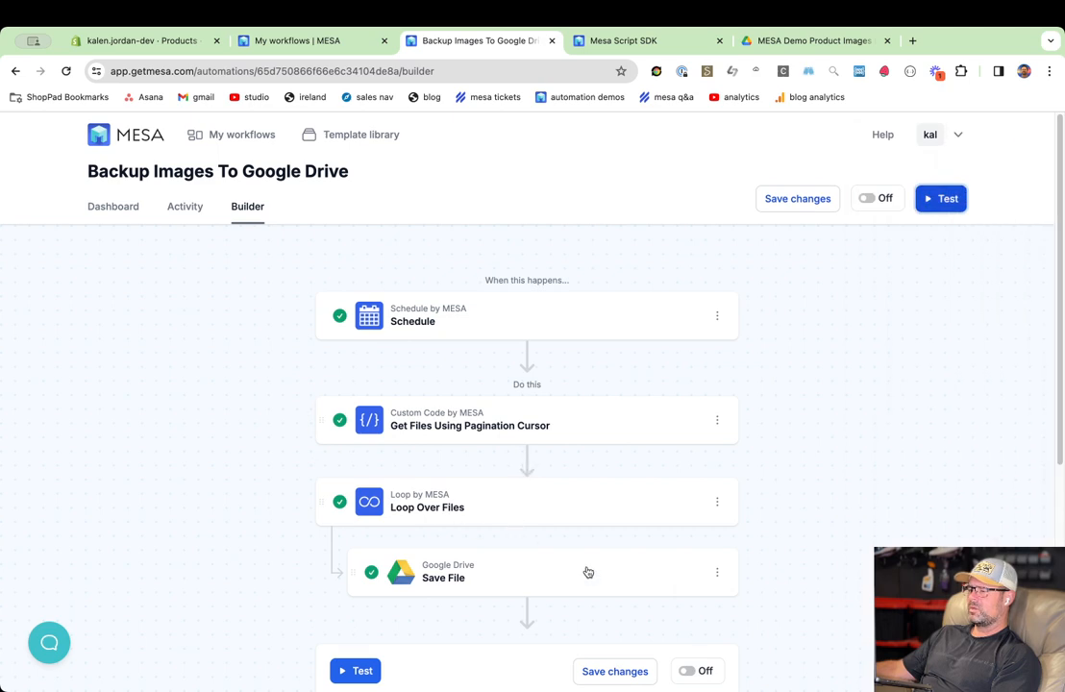
pyautogui.scroll(-5, 588, 573)
pyautogui.scroll(1, 586, 567)
pyautogui.scroll(-3, 586, 565)
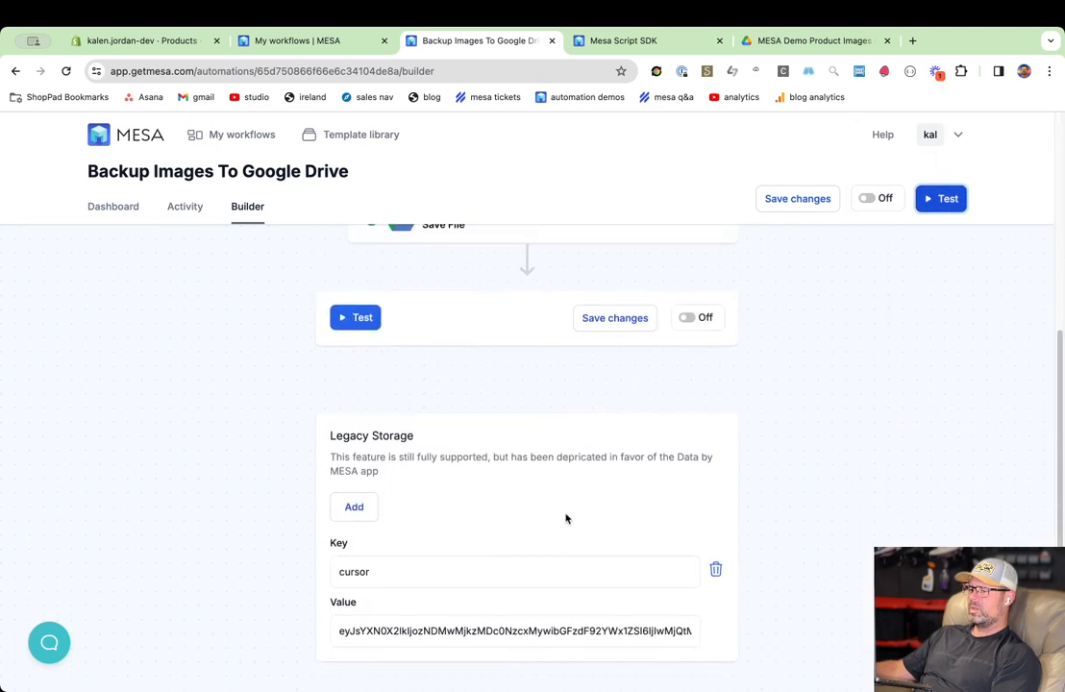
pyautogui.scroll(5, 572, 512)
pyautogui.scroll(1, 644, 520)
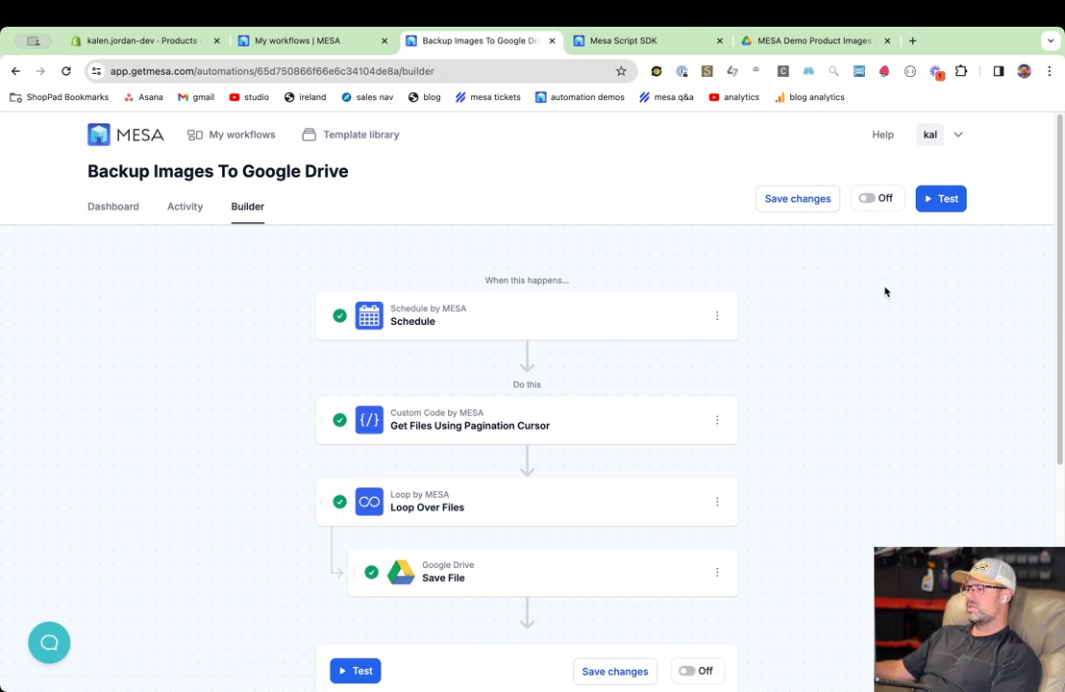
# Review the recurrence settings of the Schedule trigger and collapse it again.
pyautogui.click(635, 331)
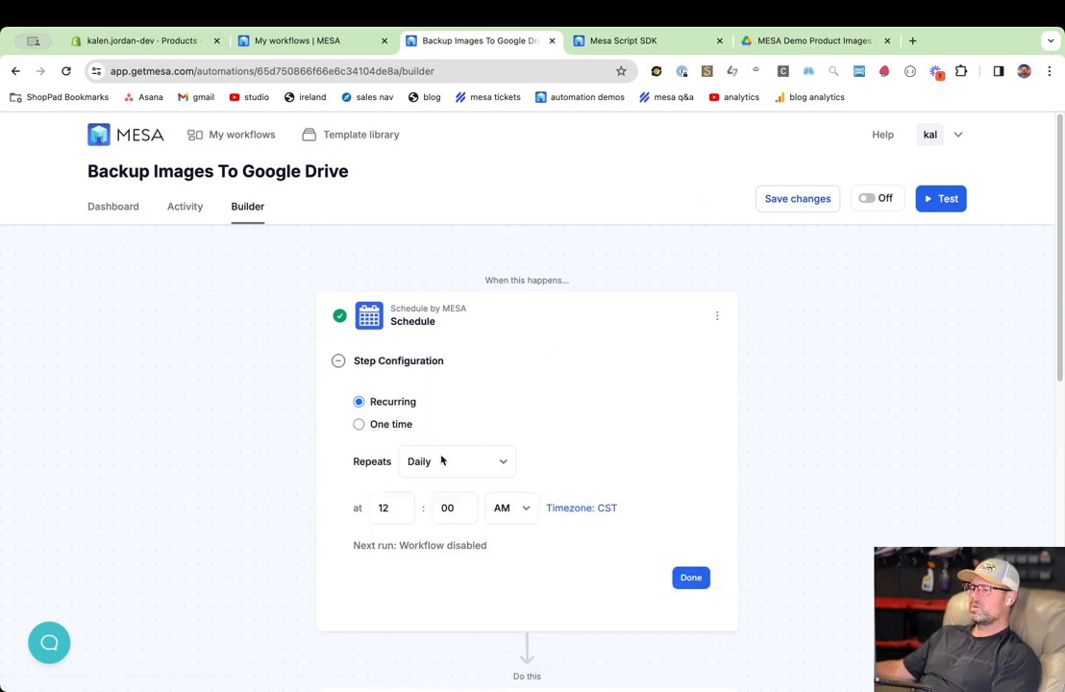
pyautogui.click(607, 323)
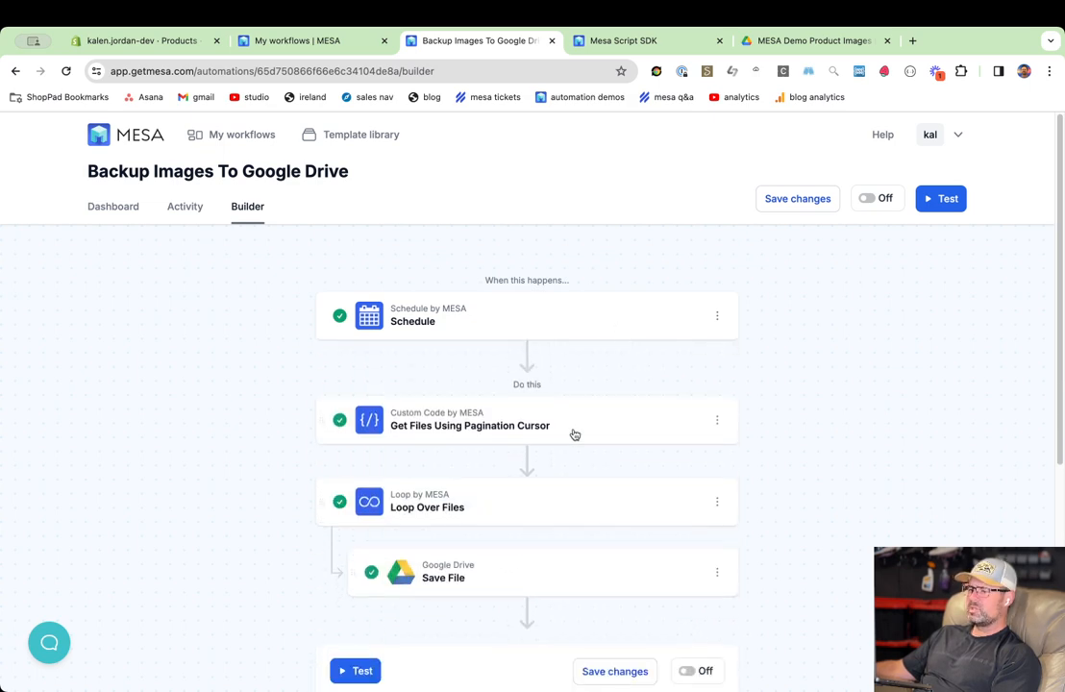
pyautogui.click(602, 324)
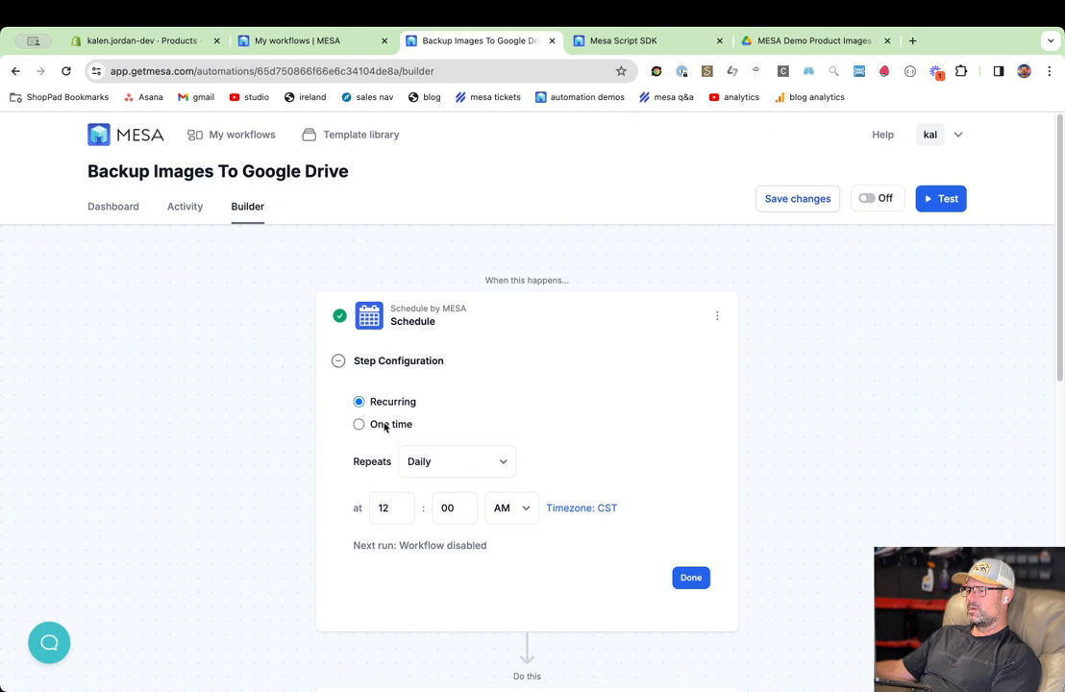
pyautogui.click(618, 319)
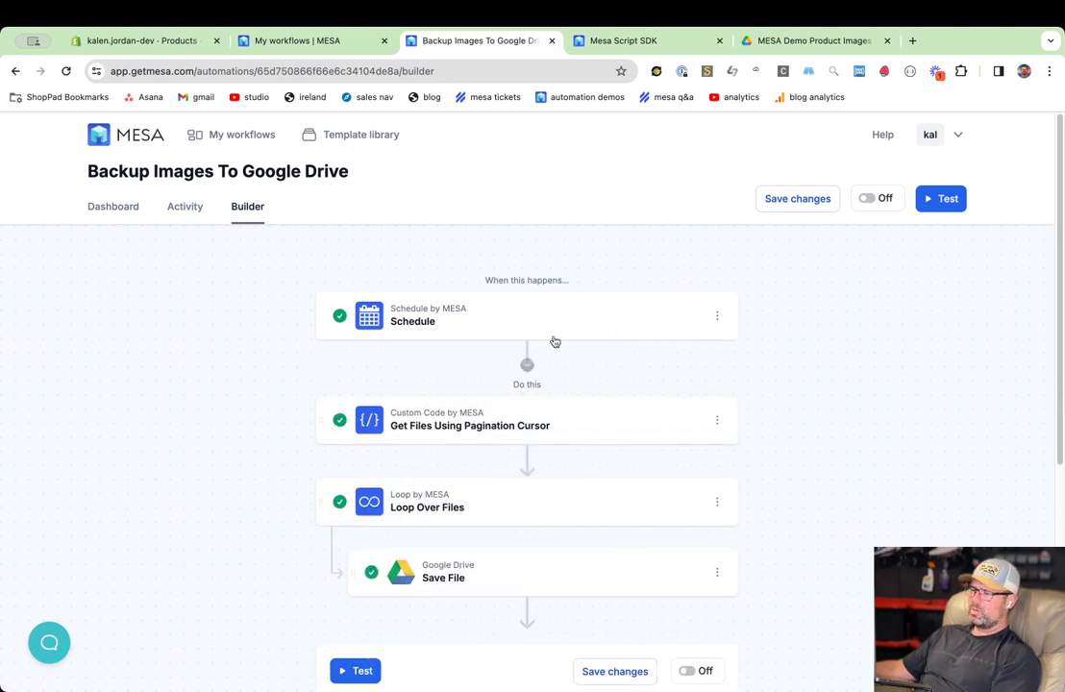
# Set the Schedule trigger to repeat every 5 minutes and collapse its configuration.
pyautogui.click(599, 317)
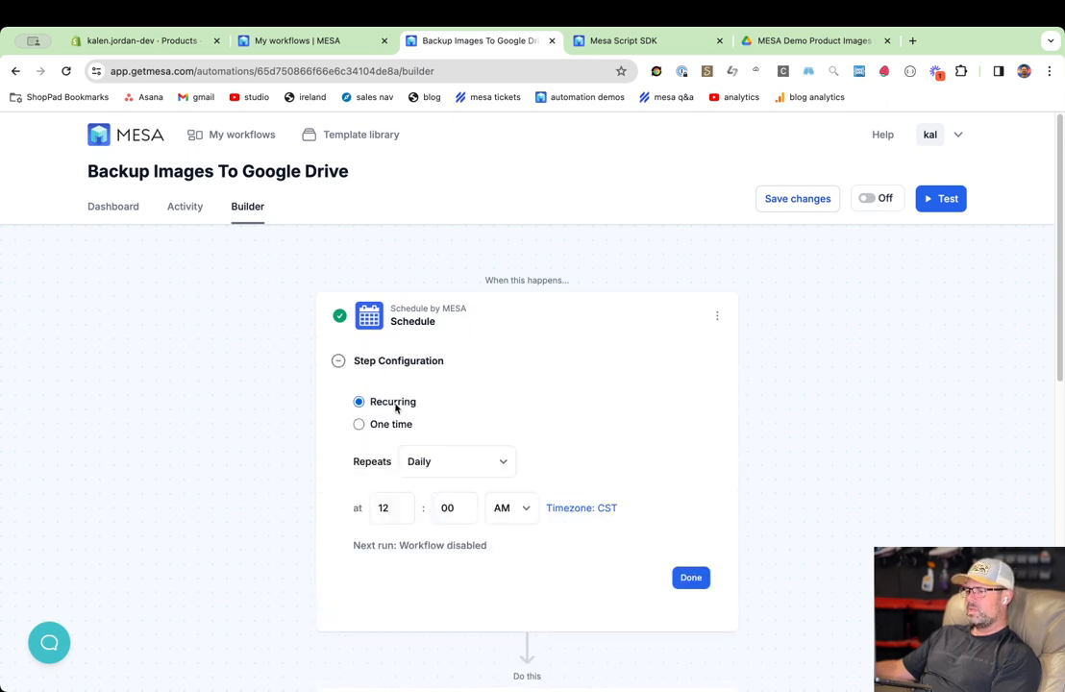
pyautogui.click(442, 462)
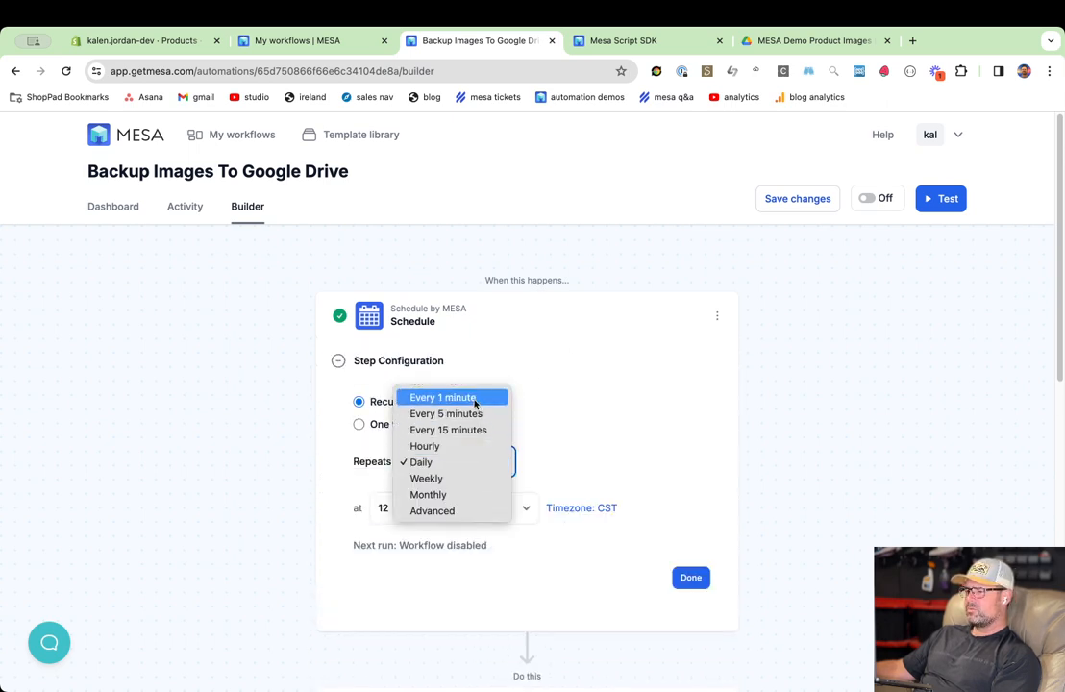
pyautogui.click(482, 415)
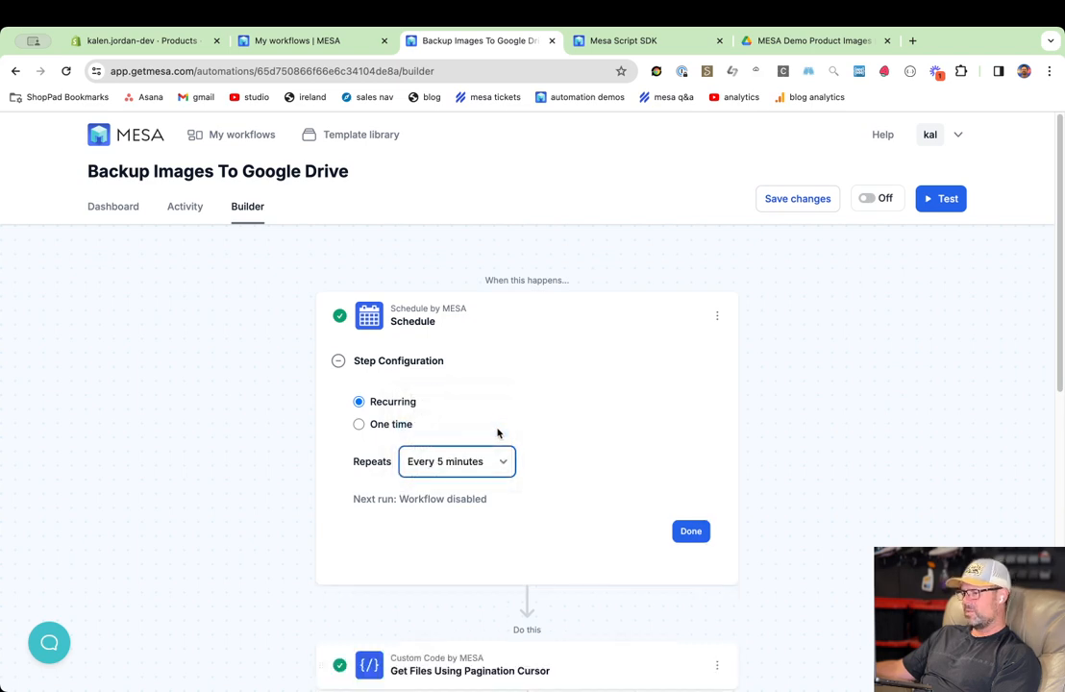
pyautogui.click(470, 473)
pyautogui.click(468, 443)
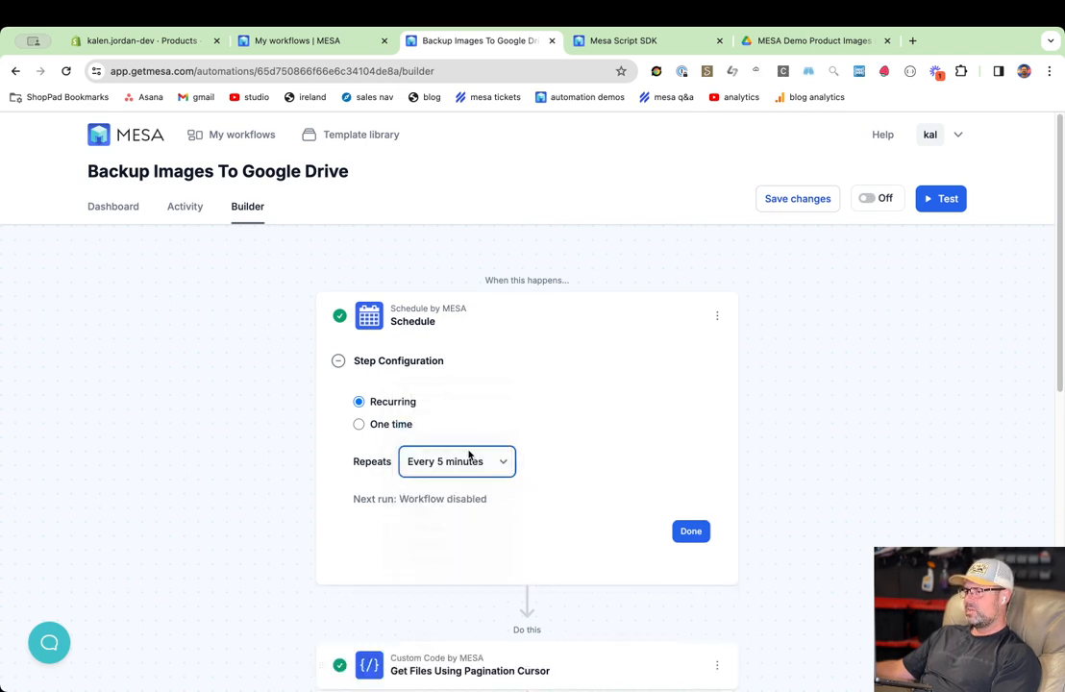
pyautogui.click(477, 464)
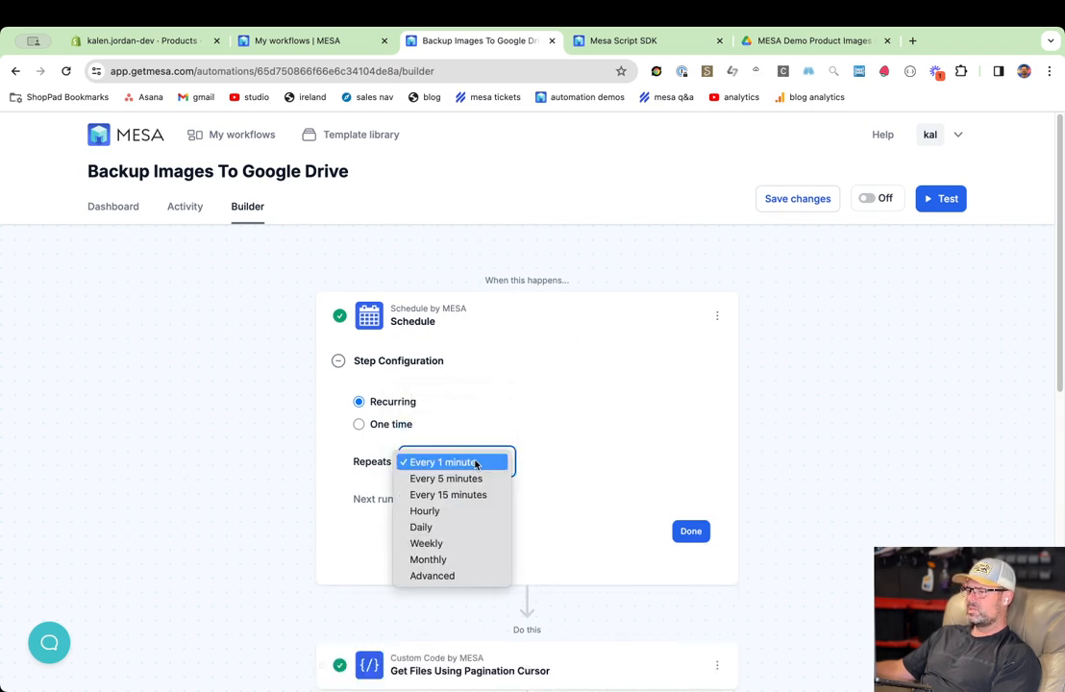
pyautogui.click(480, 478)
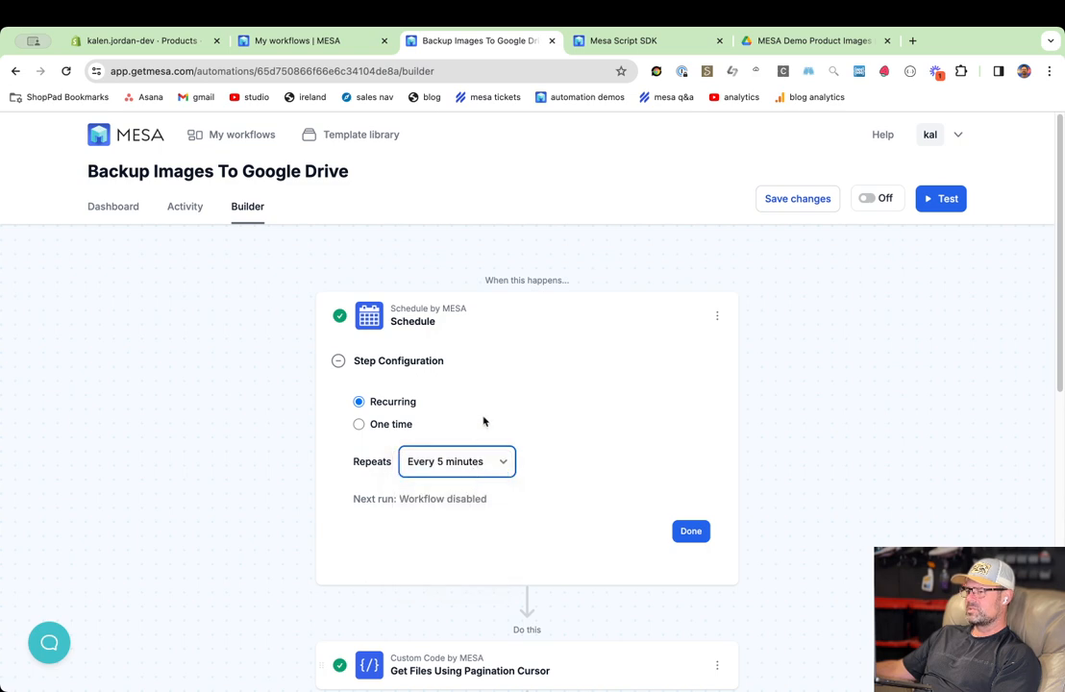
pyautogui.click(609, 318)
# Look over the custom.js code of the Get Files Using Pagination Cursor step and return to the builder.
pyautogui.click(581, 440)
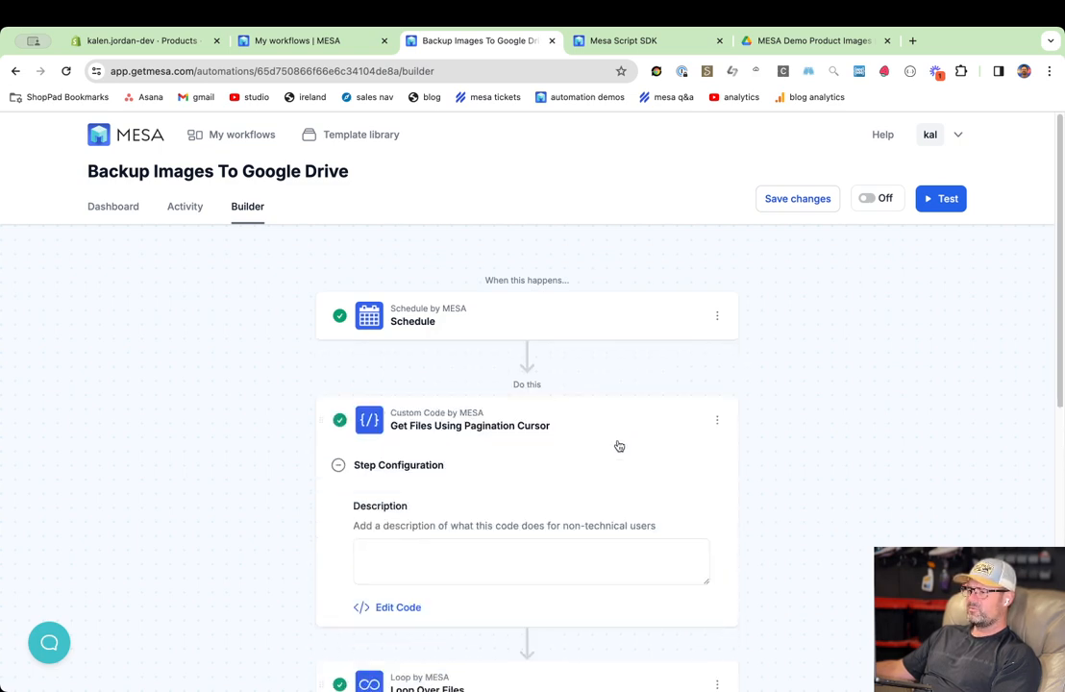
pyautogui.scroll(-2, 605, 464)
pyautogui.click(409, 526)
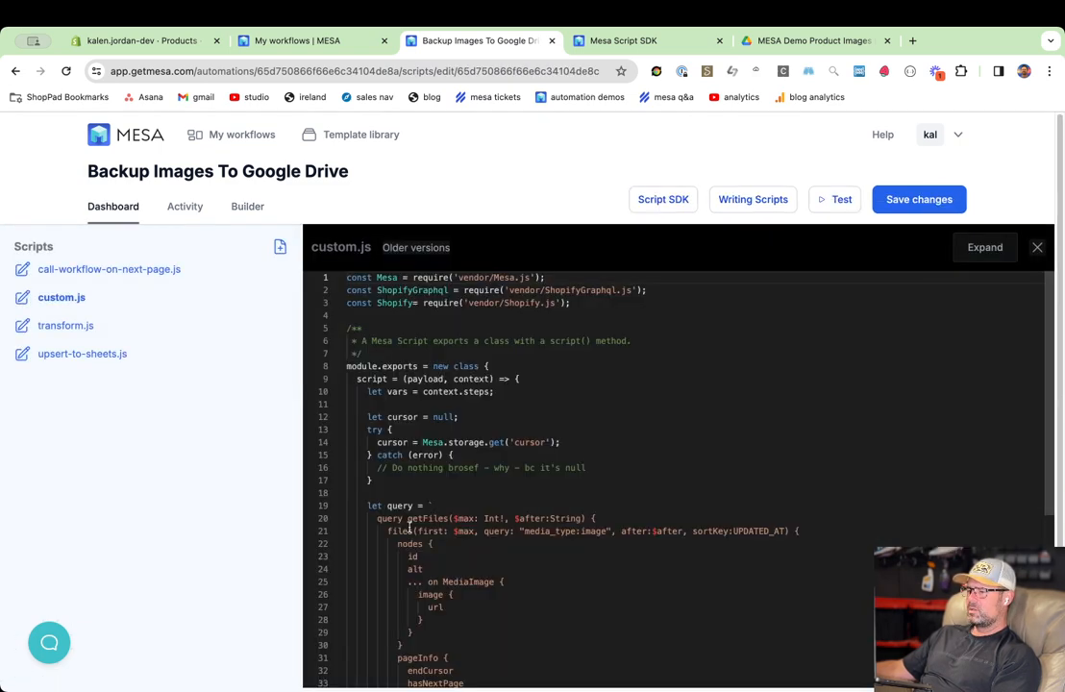
pyautogui.scroll(-4, 423, 519)
pyautogui.scroll(4, 424, 520)
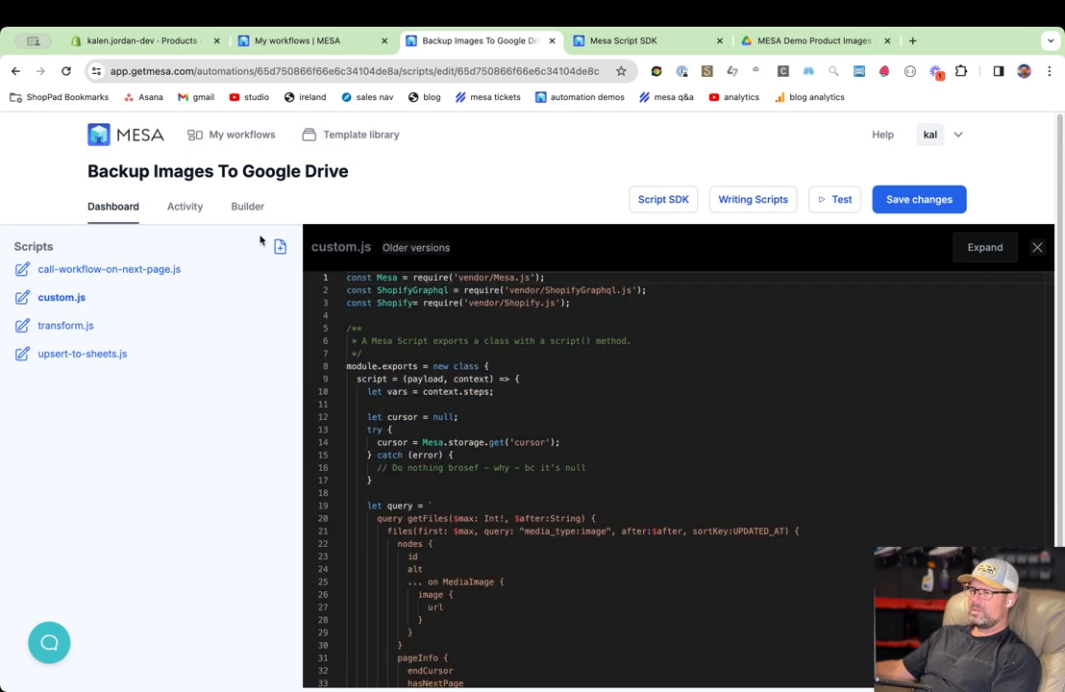
pyautogui.click(247, 205)
# Review the complete workflow from the Schedule trigger through Save File to the Legacy Storage section.
pyautogui.click(629, 436)
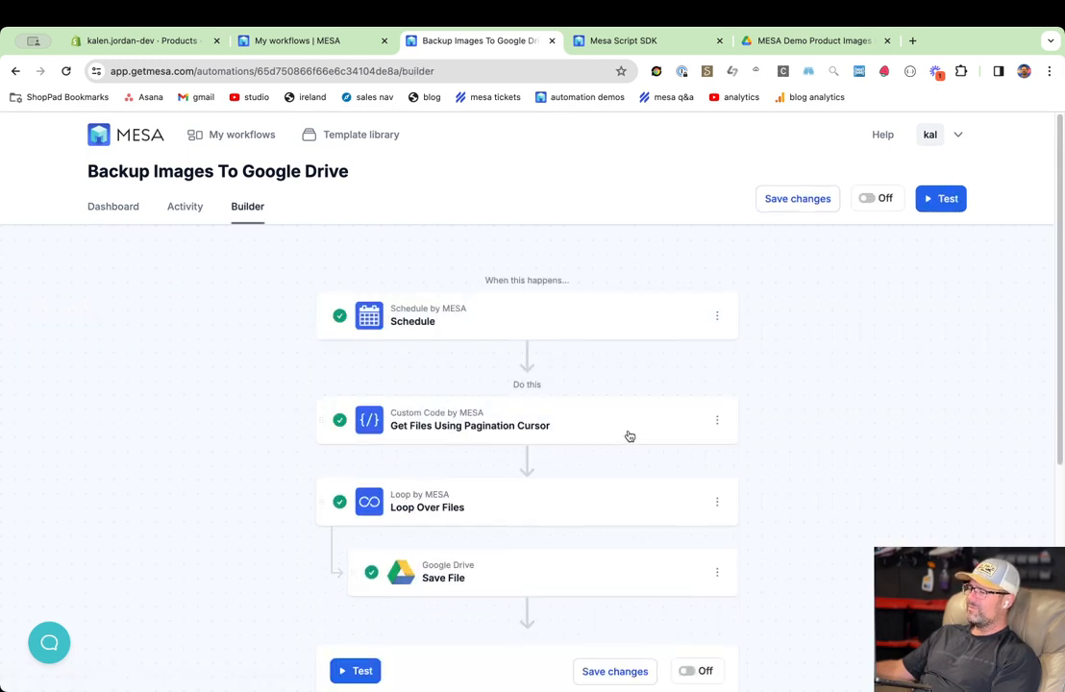
pyautogui.scroll(-2, 532, 536)
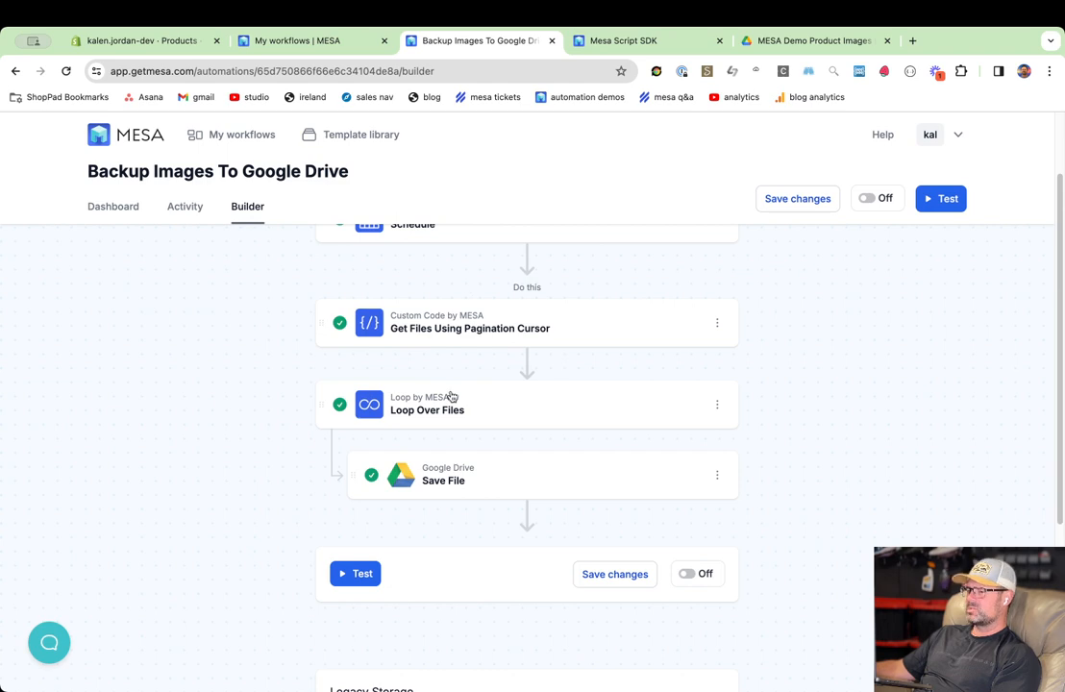
pyautogui.scroll(-5, 467, 484)
pyautogui.scroll(4, 471, 492)
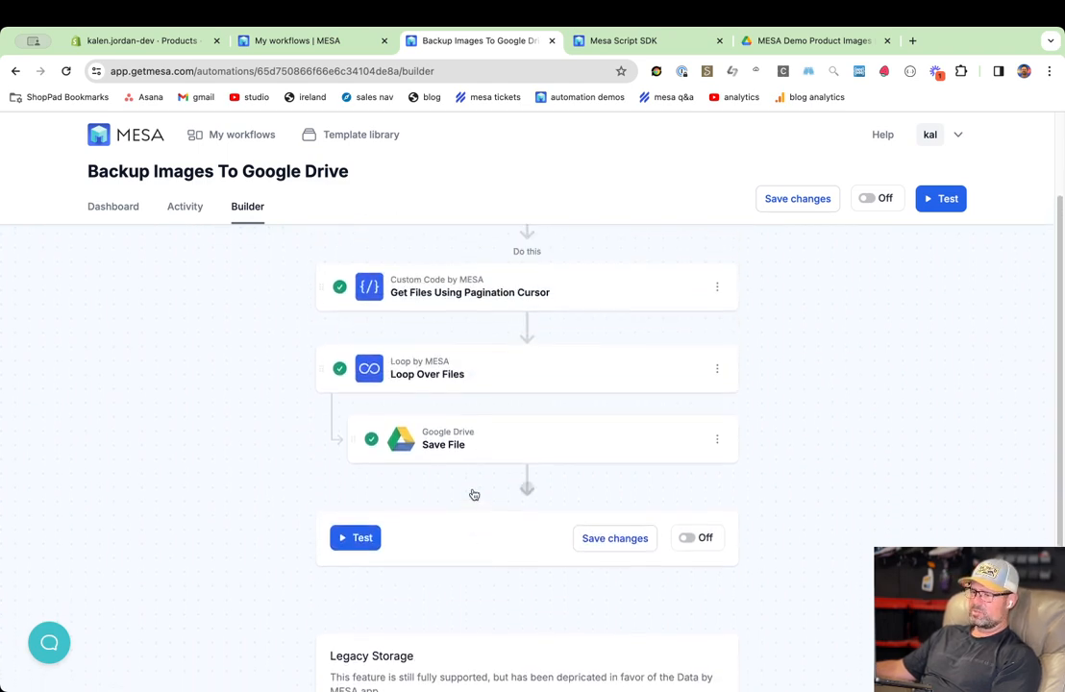
pyautogui.scroll(-5, 474, 490)
pyautogui.scroll(8, 483, 491)
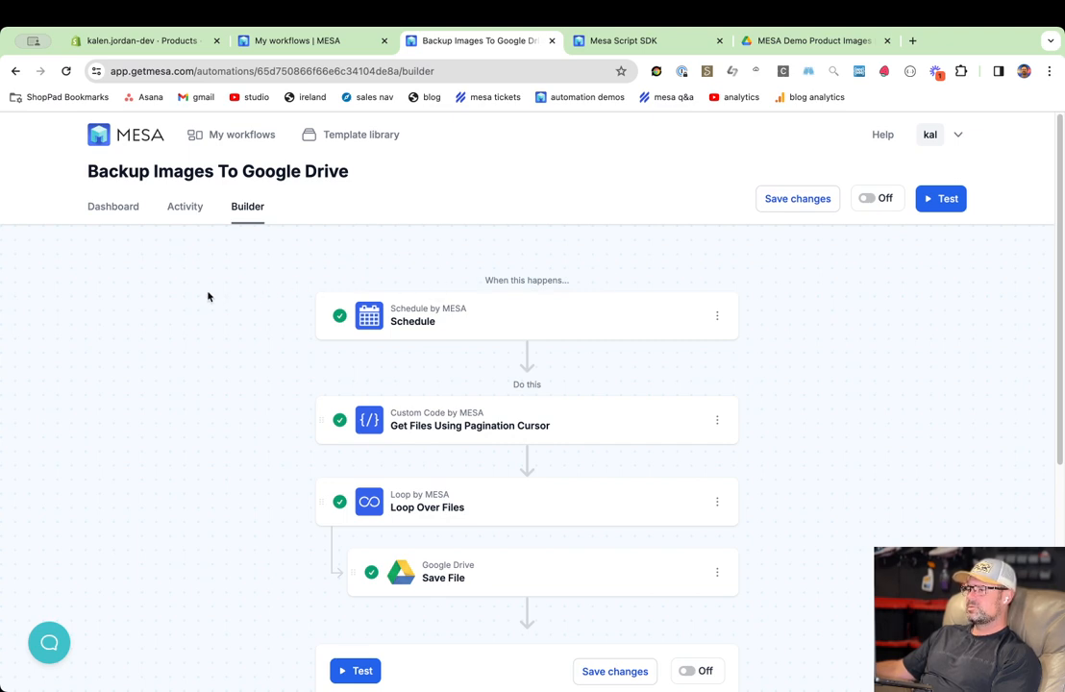
# Switch to Google Drive and look through all the backed-up images in the MESA Demo Product Images folder.
pyautogui.click(812, 40)
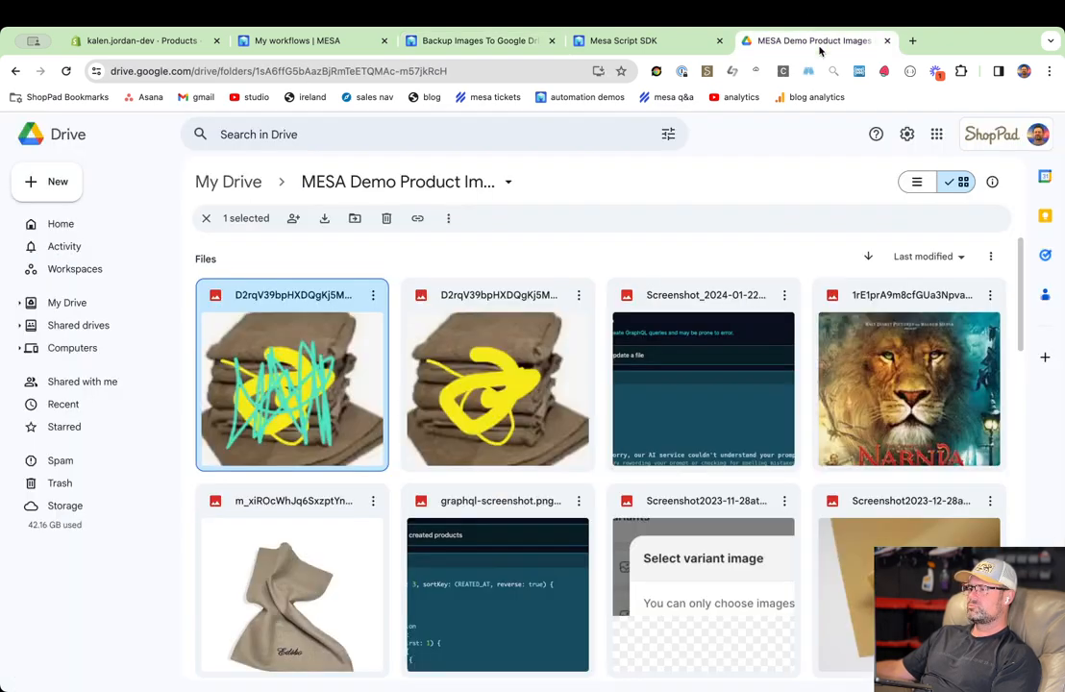
pyautogui.scroll(-15, 500, 412)
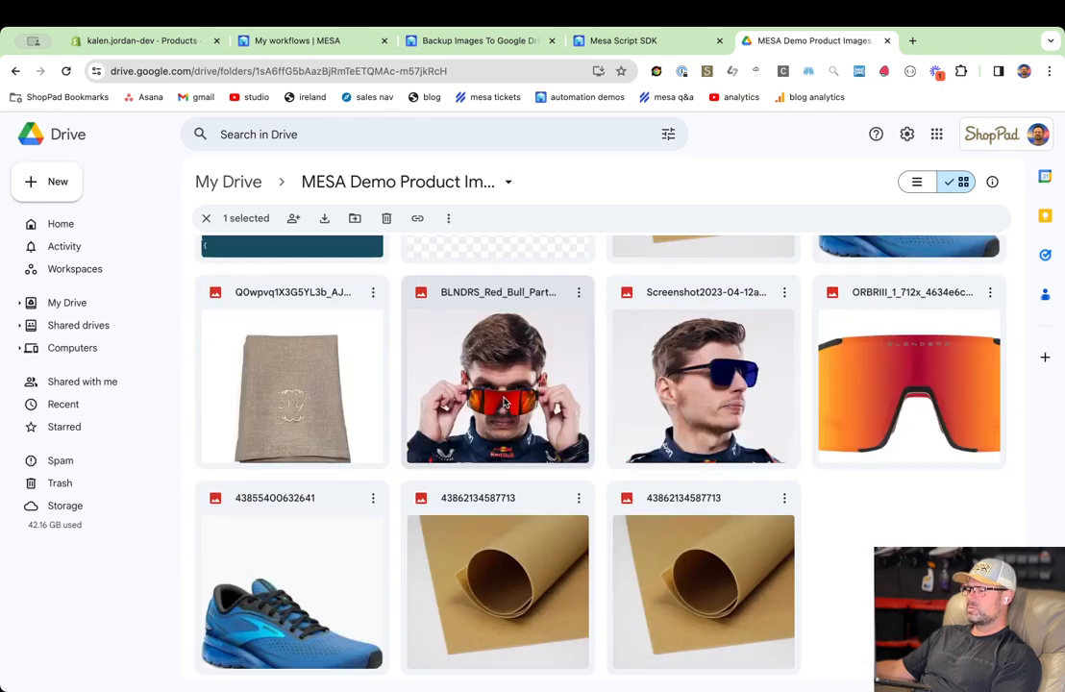
pyautogui.scroll(15, 503, 402)
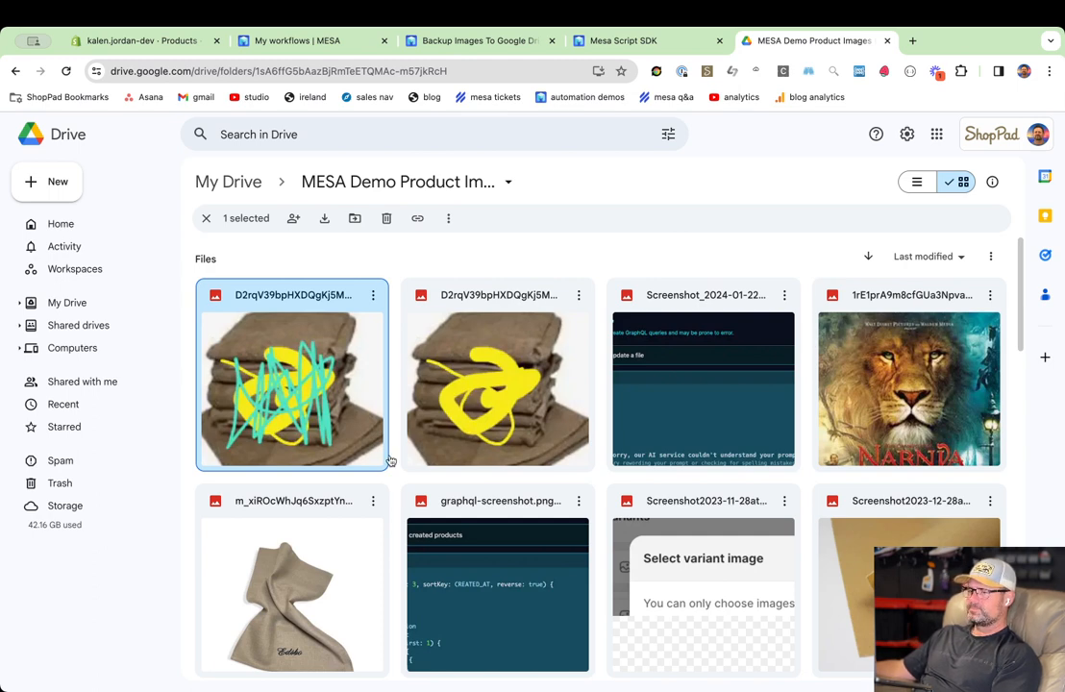
pyautogui.press('super+Tab')
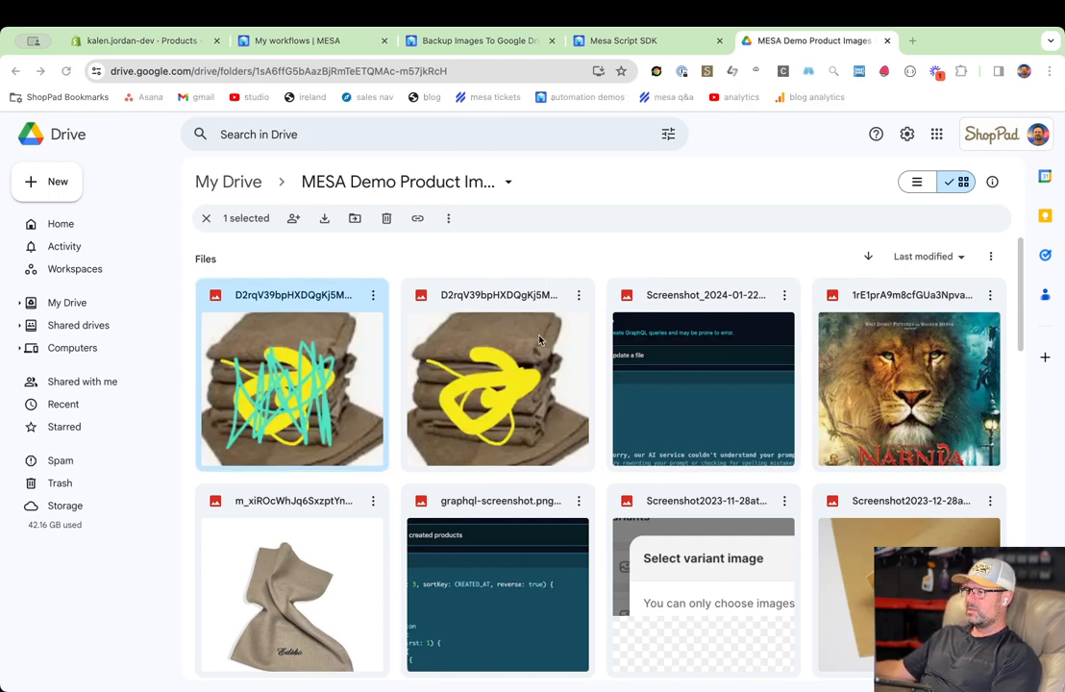